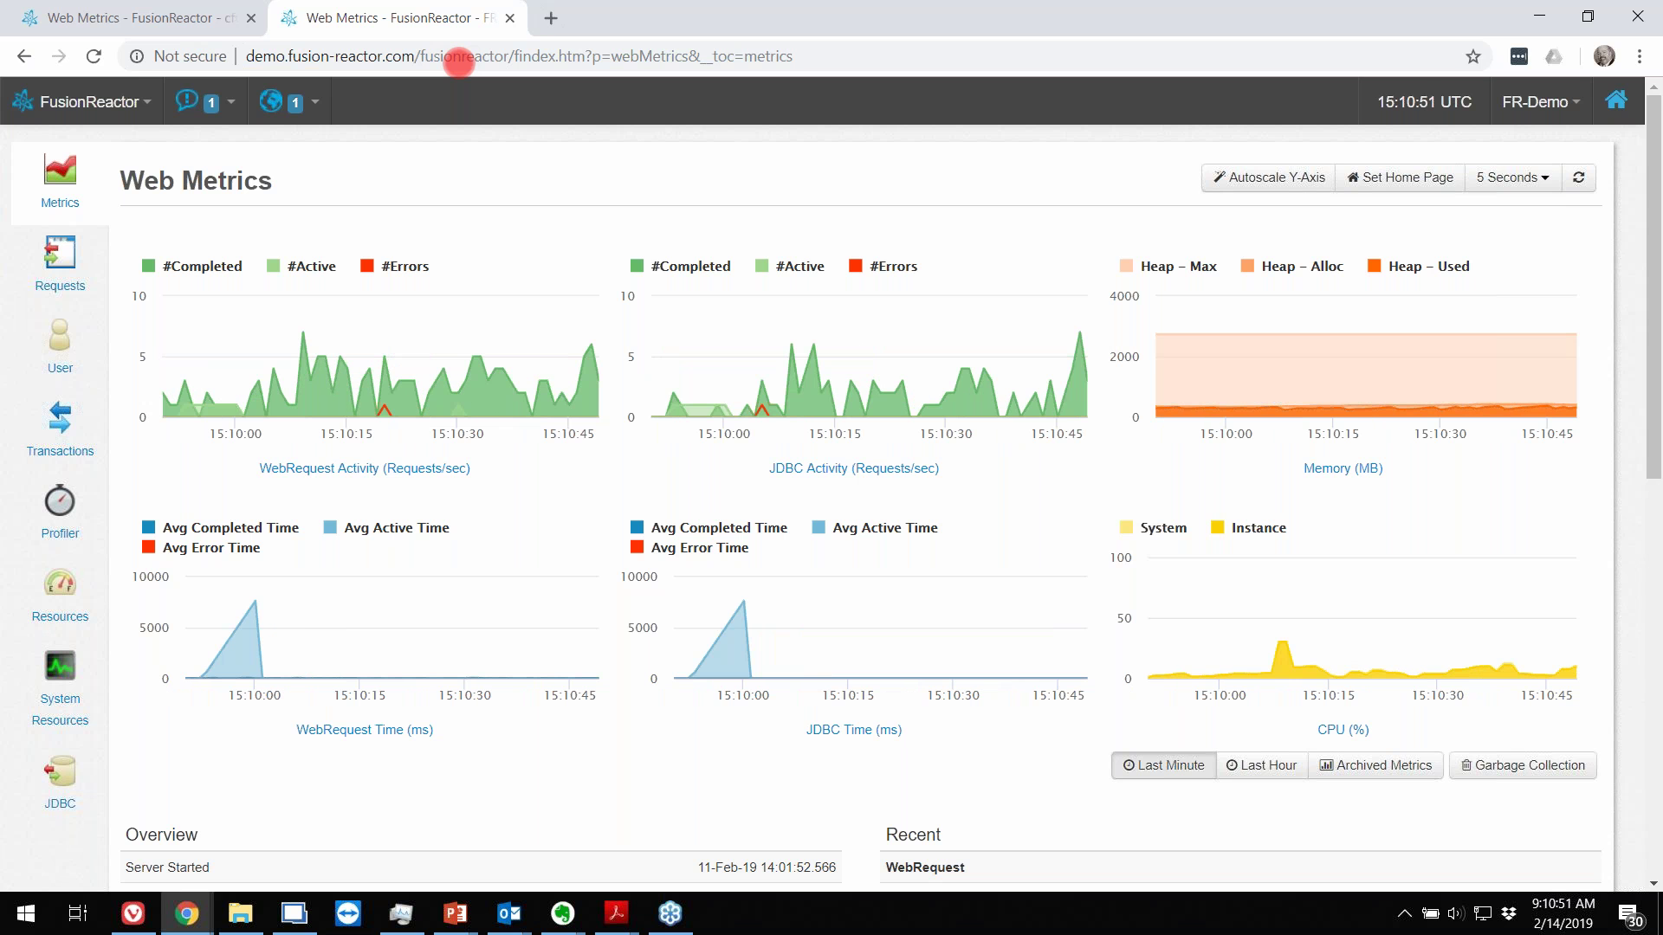
Step: Switch to the carehart.org server's Web Metrics page and highlight its address
key("ctrl+Tab")
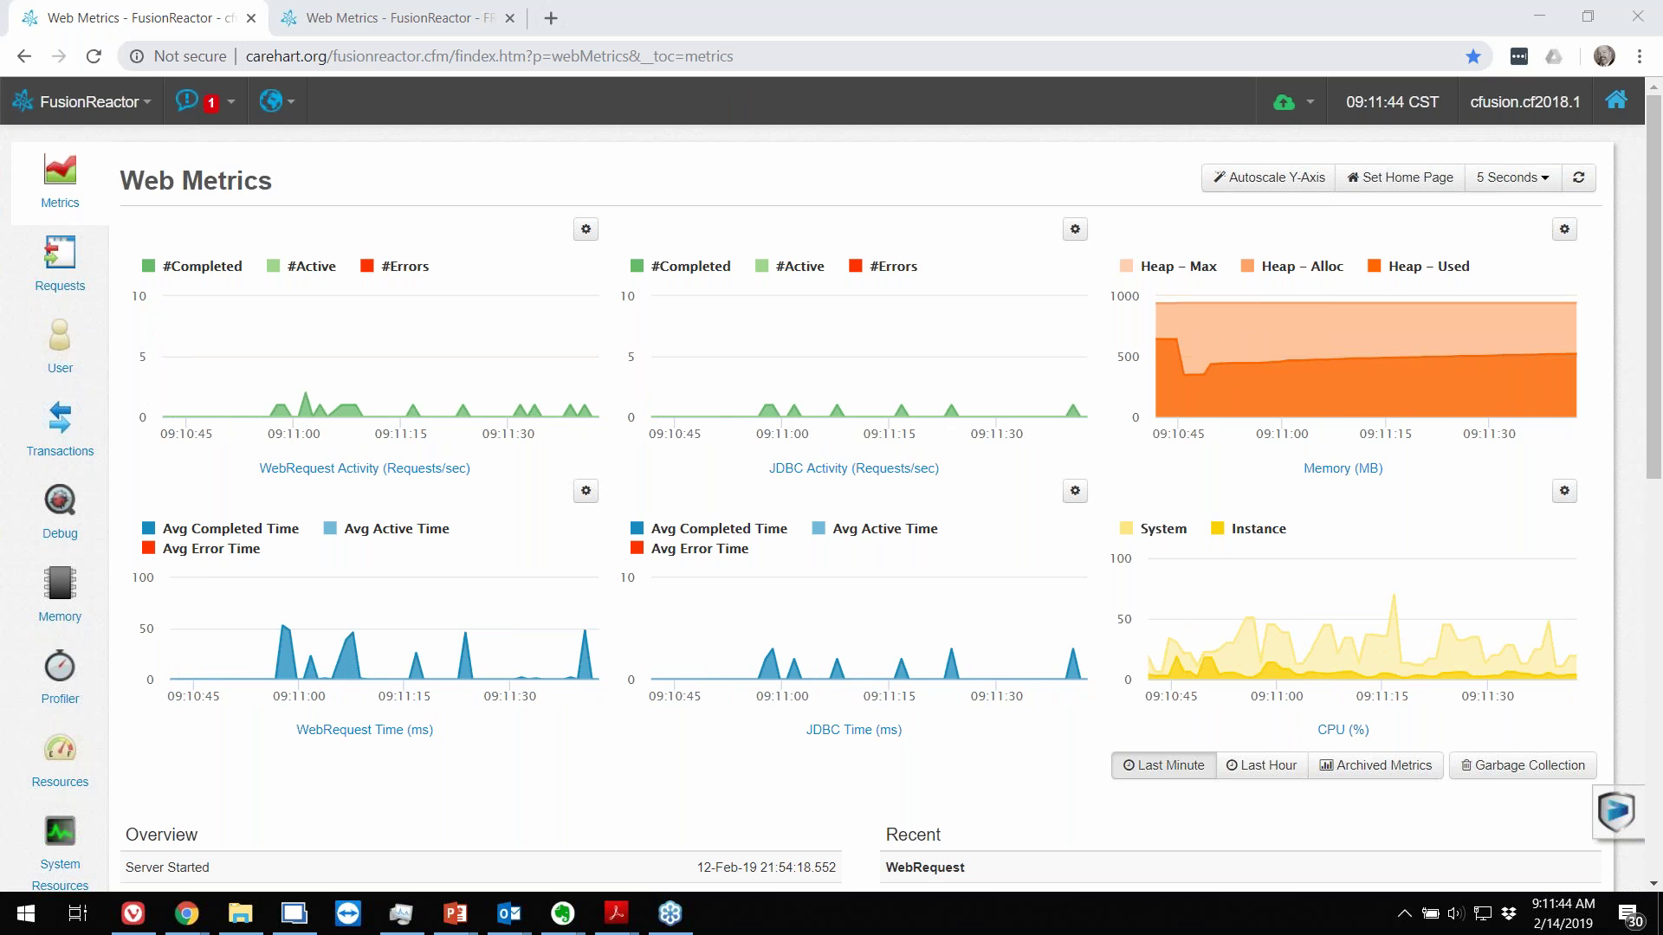
left_click(60, 260)
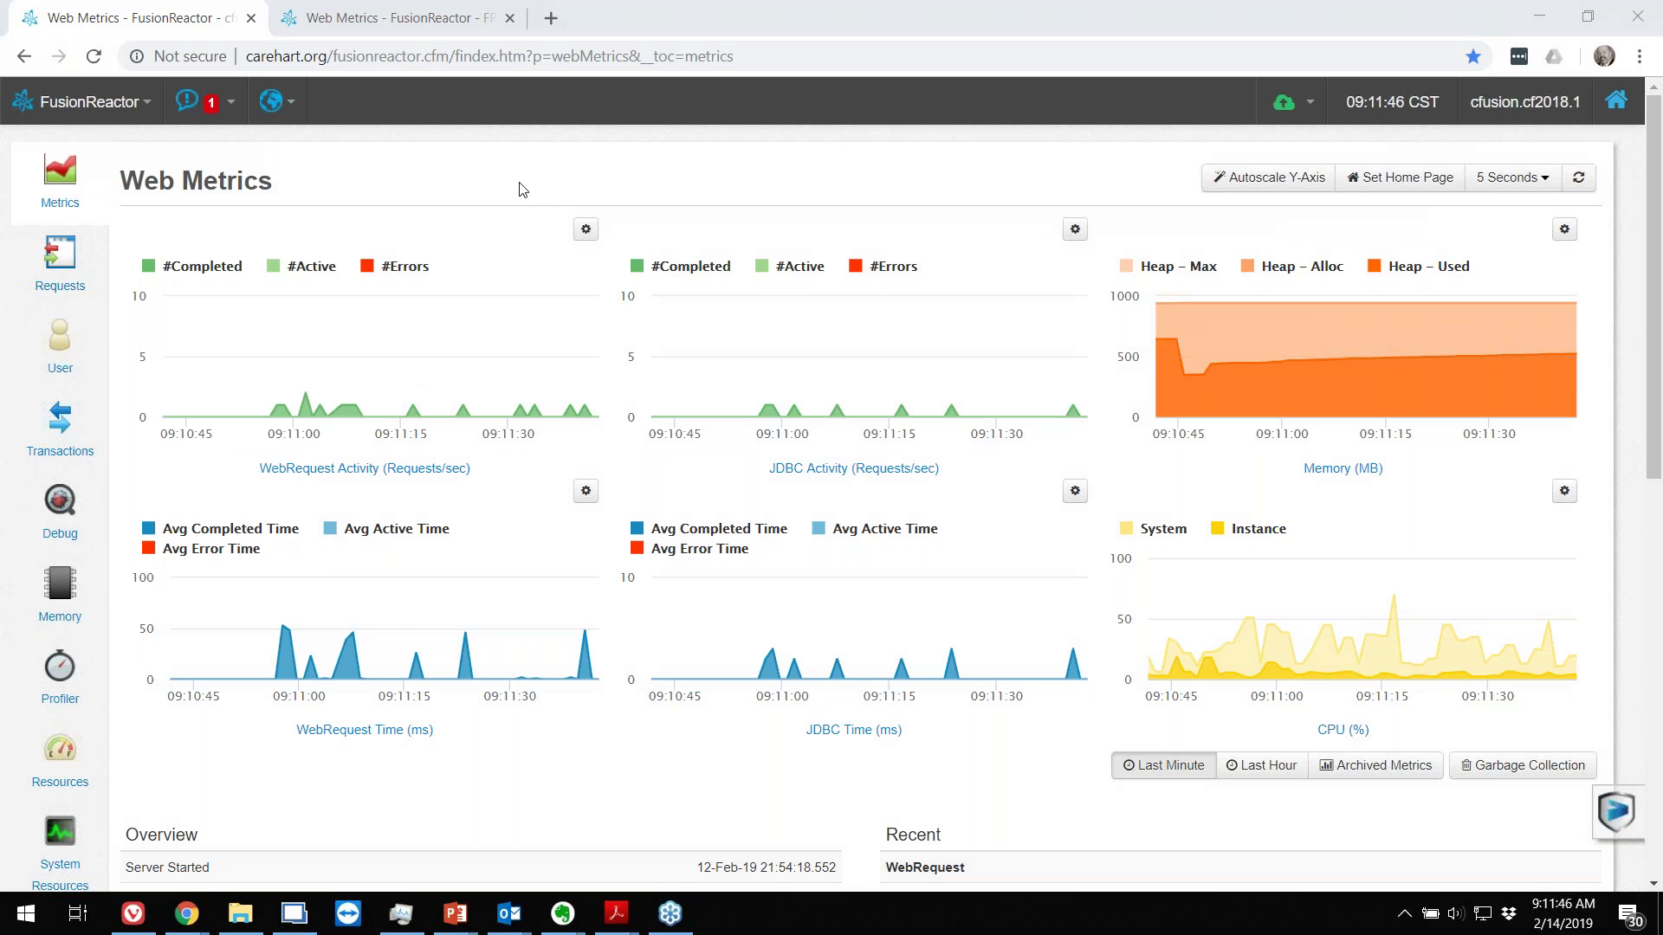
left_click_drag(522, 188, 529, 76)
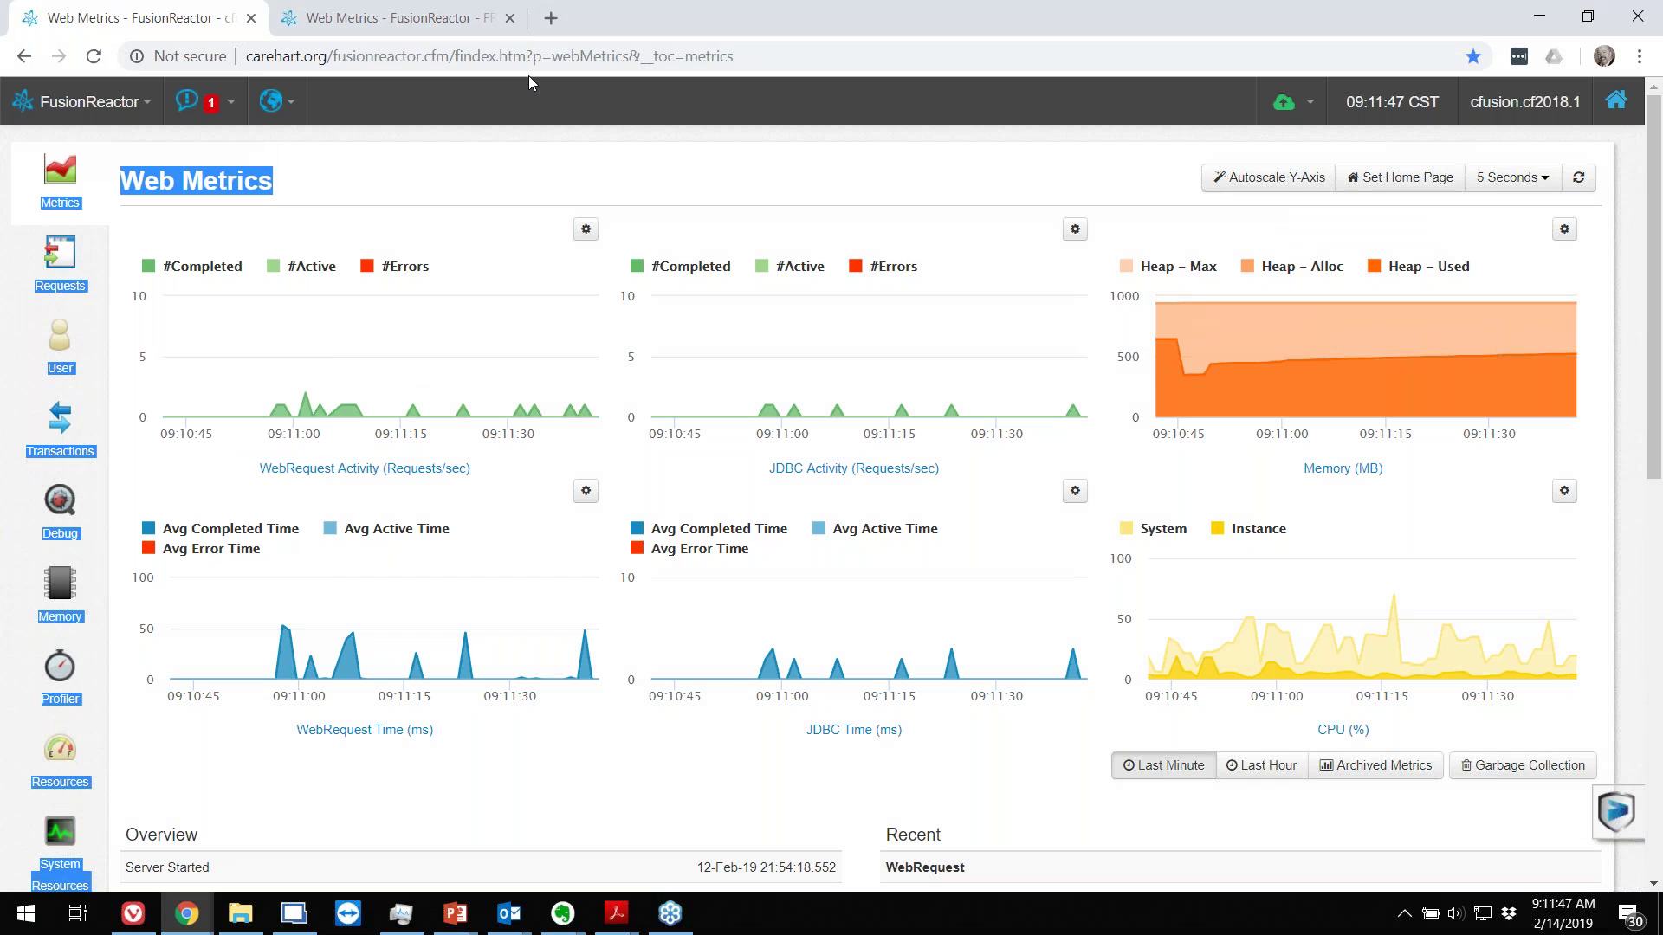
left_click(528, 57)
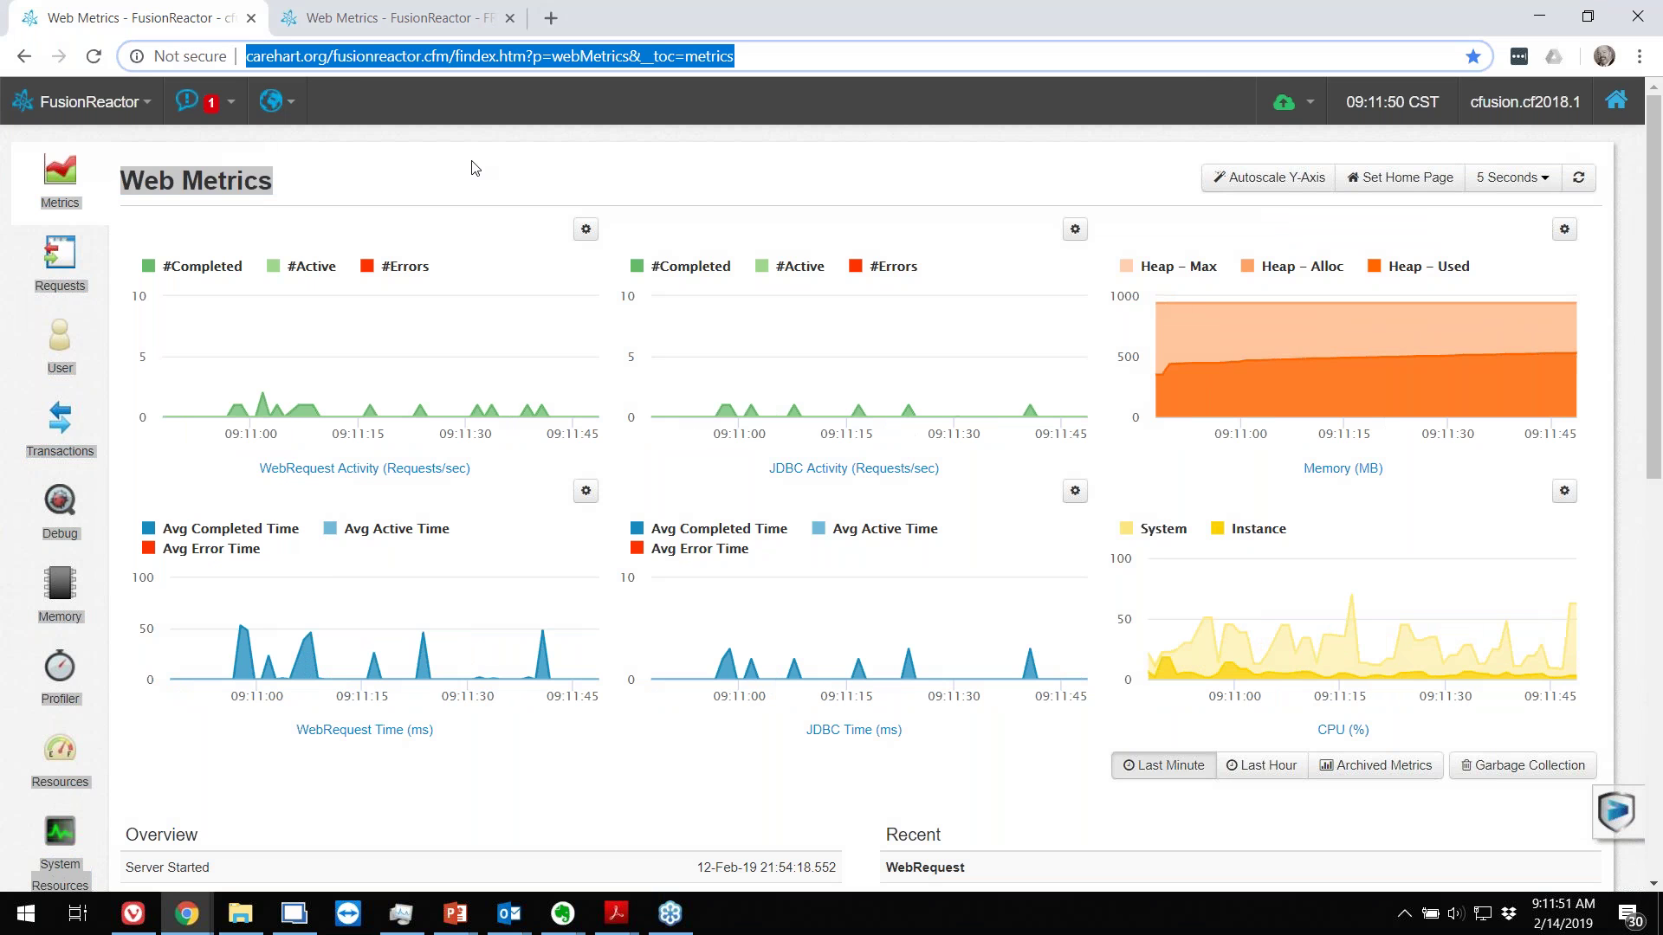
left_click(367, 185)
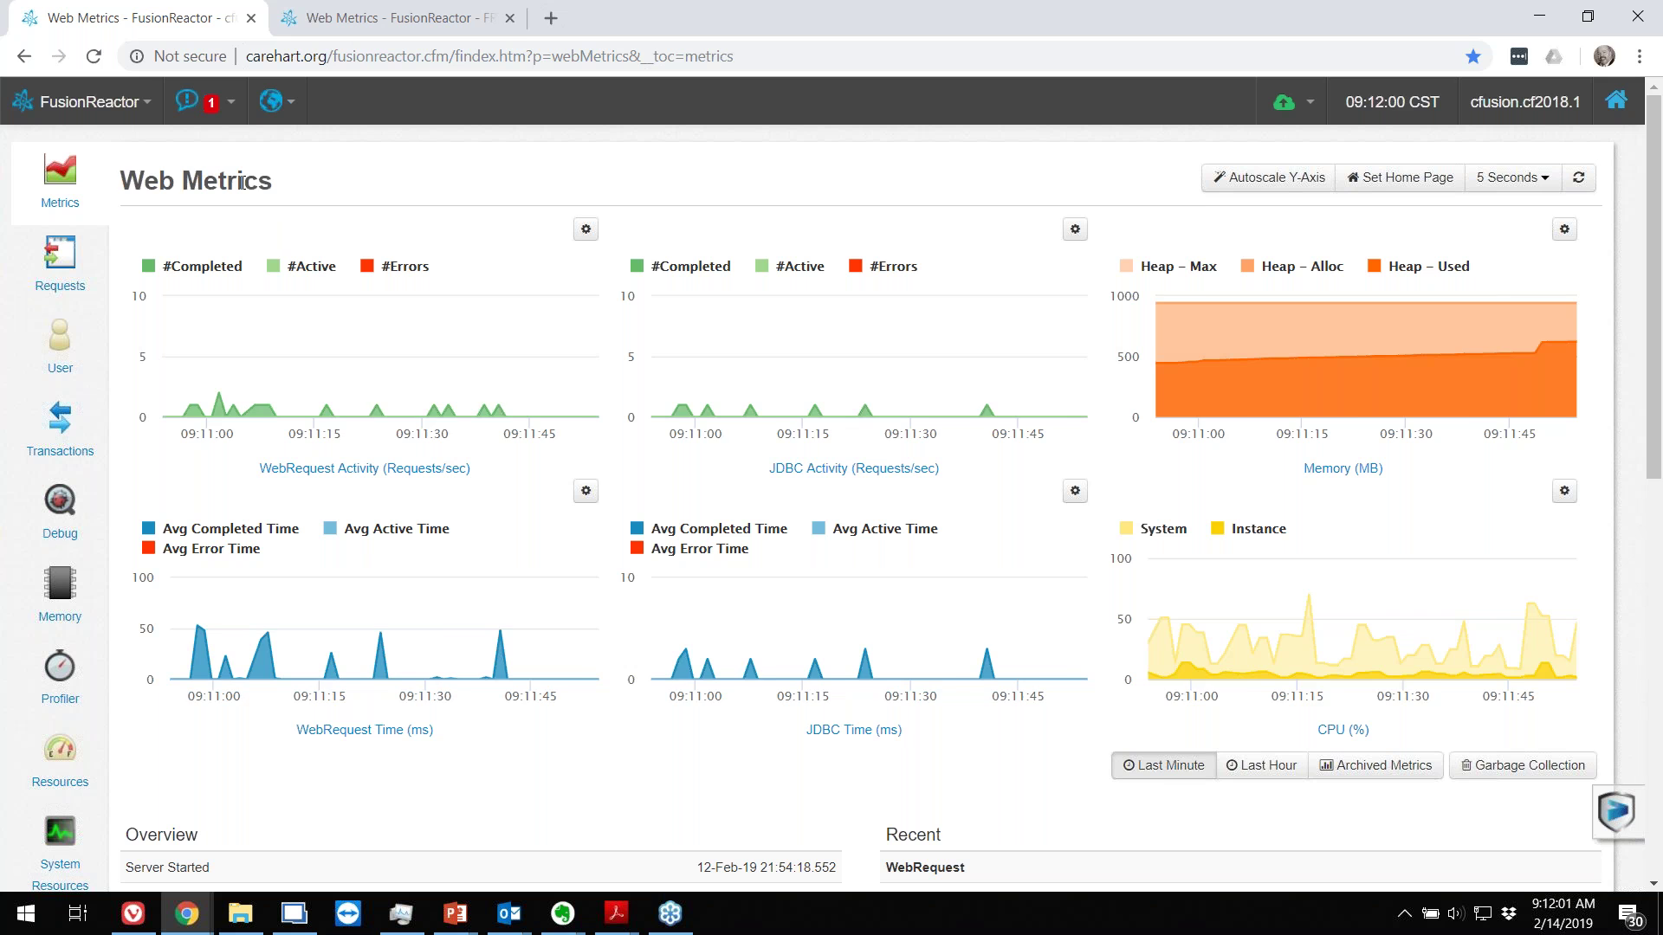
Step: Look over the Web Metrics graphs and server overview, and open the Slow Requests page for web requests
mouse_move(97, 243)
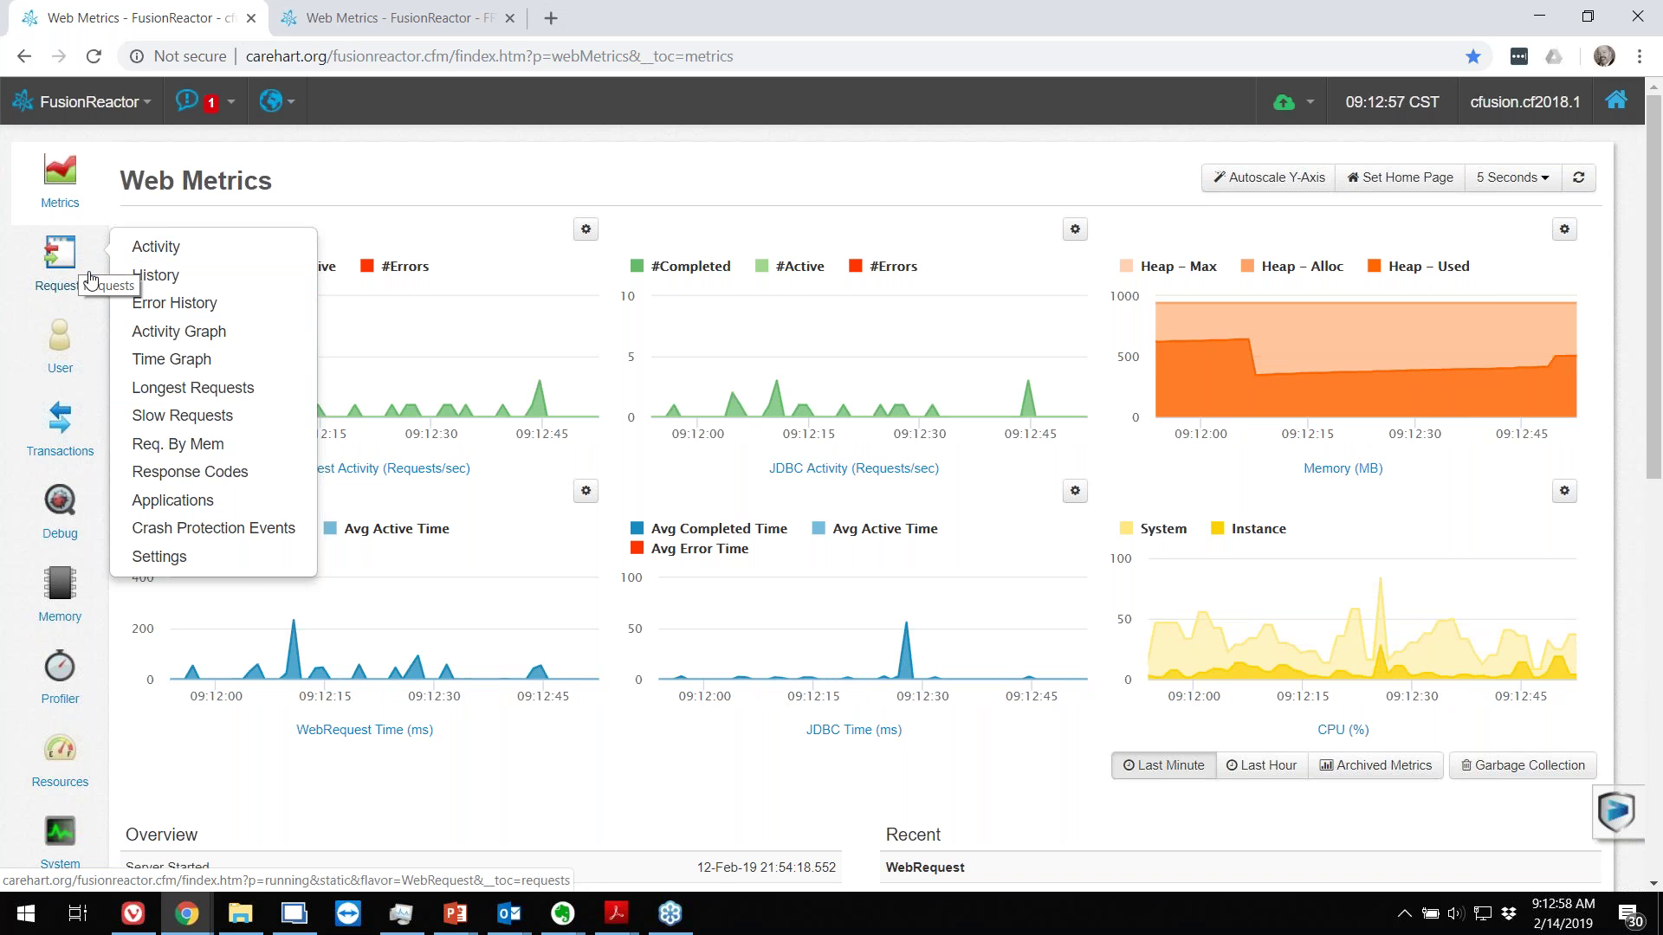
mouse_move(63, 667)
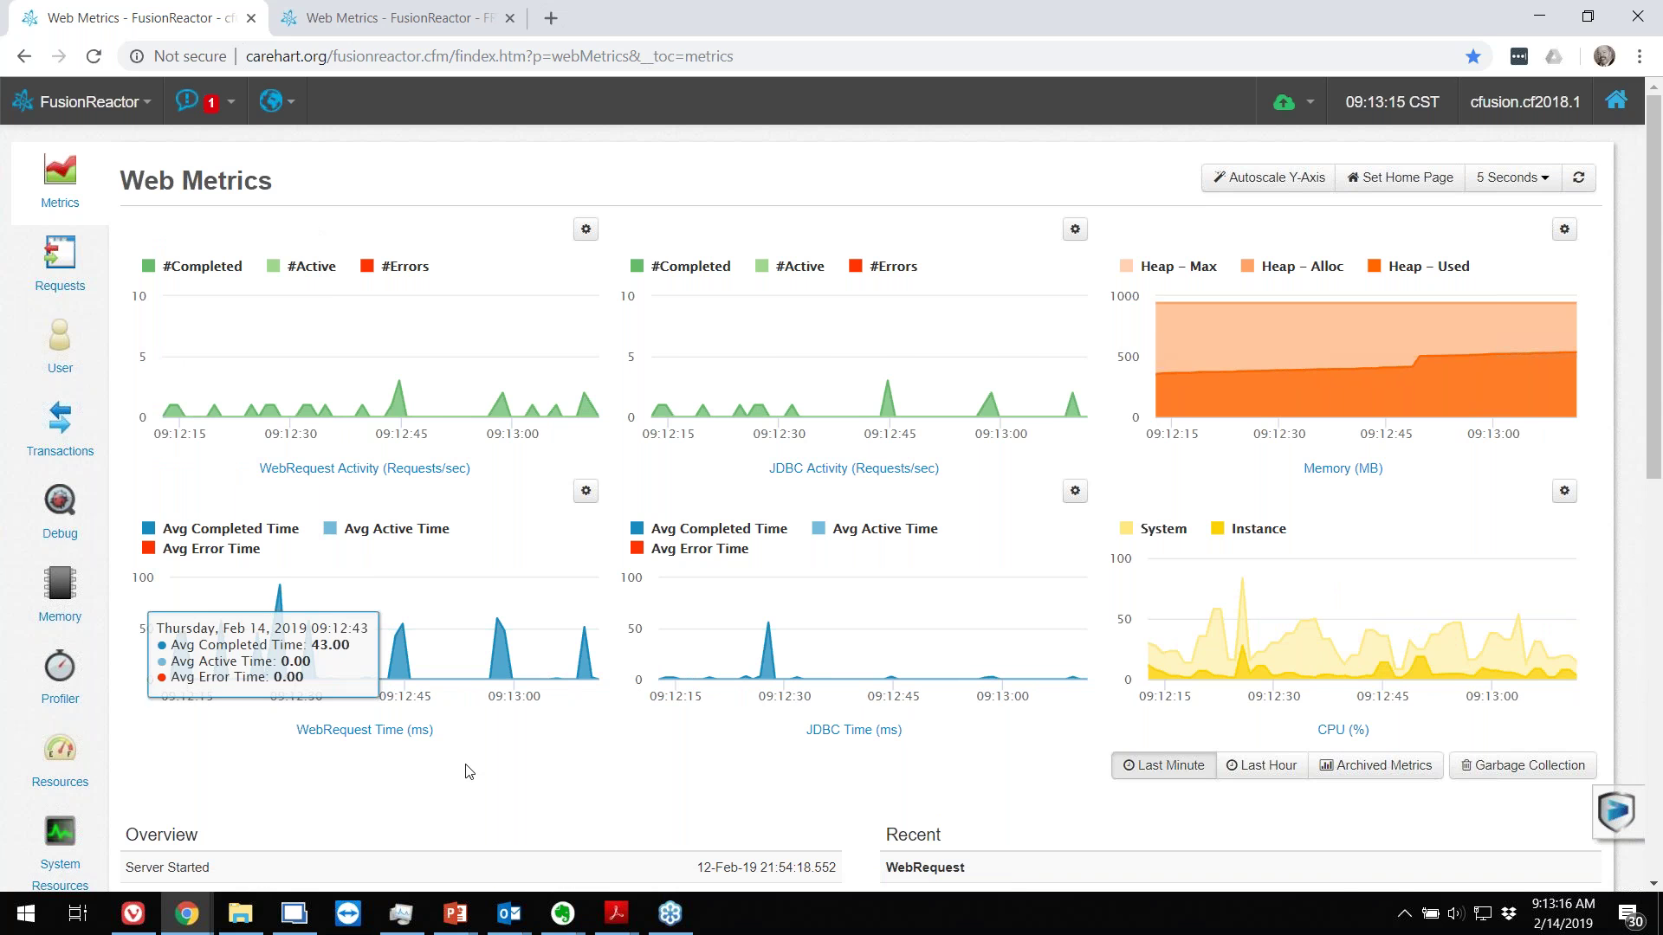
scroll(468, 772, "down", 1)
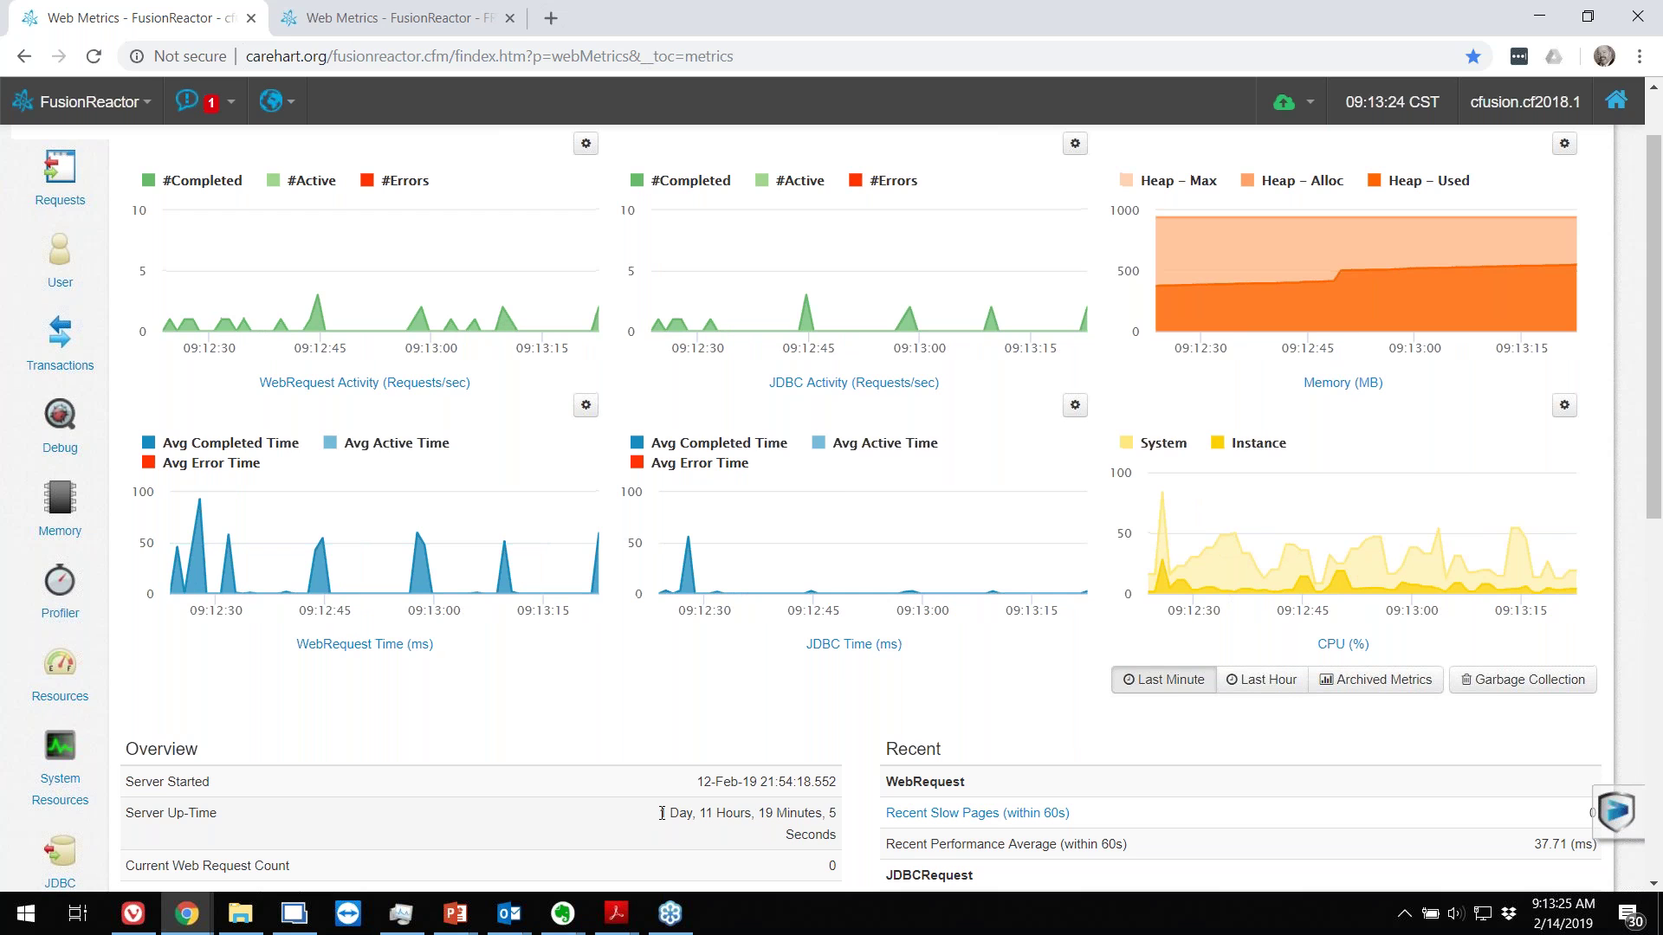
scroll(661, 812, "up", 1)
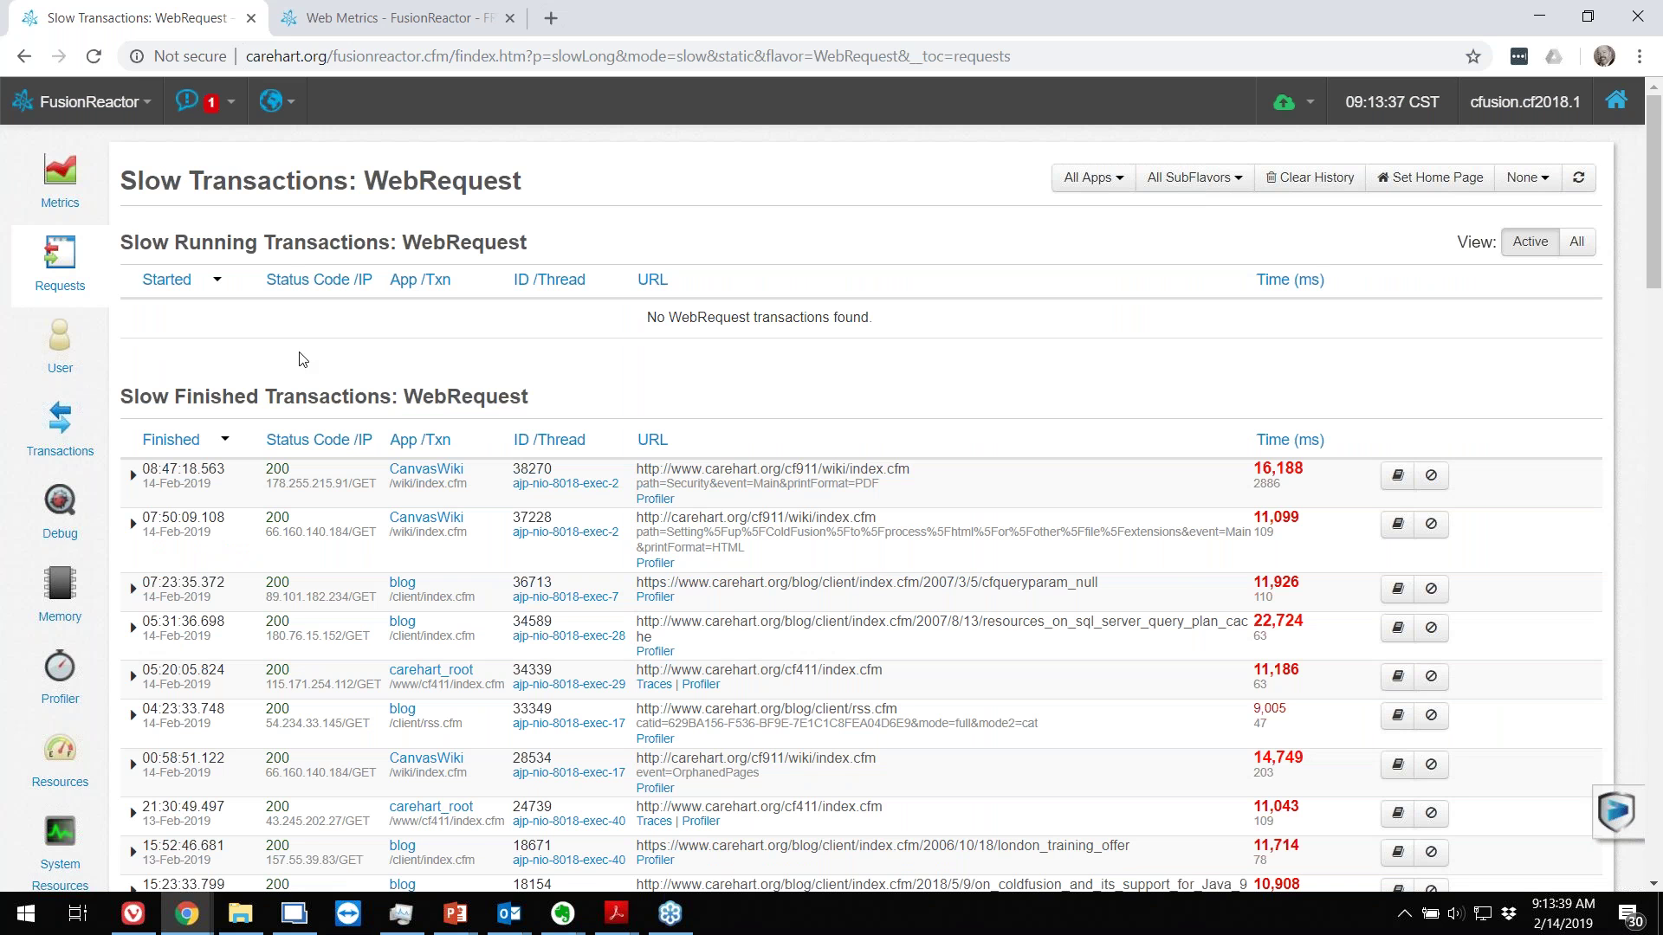
Step: Open the details of the most recent slow finished CanvasWiki request with printFormat=PDF, and close the reminders window covering them
scroll(302, 360, "down", 1)
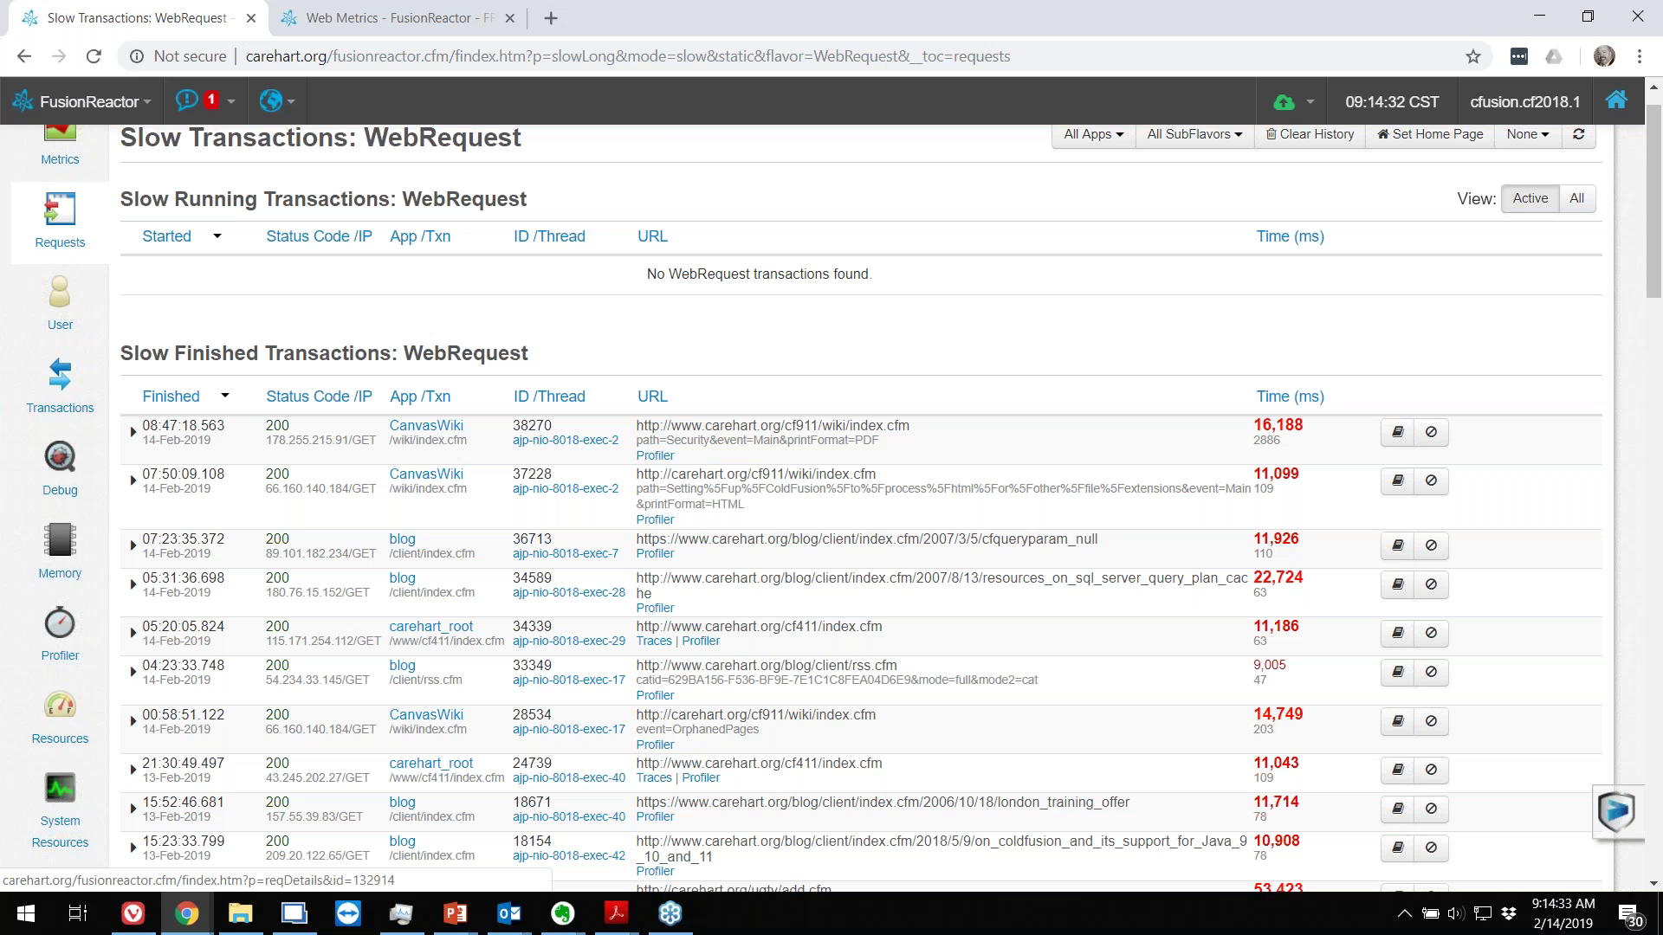
scroll(833, 434, "up", 1)
left_click(833, 434)
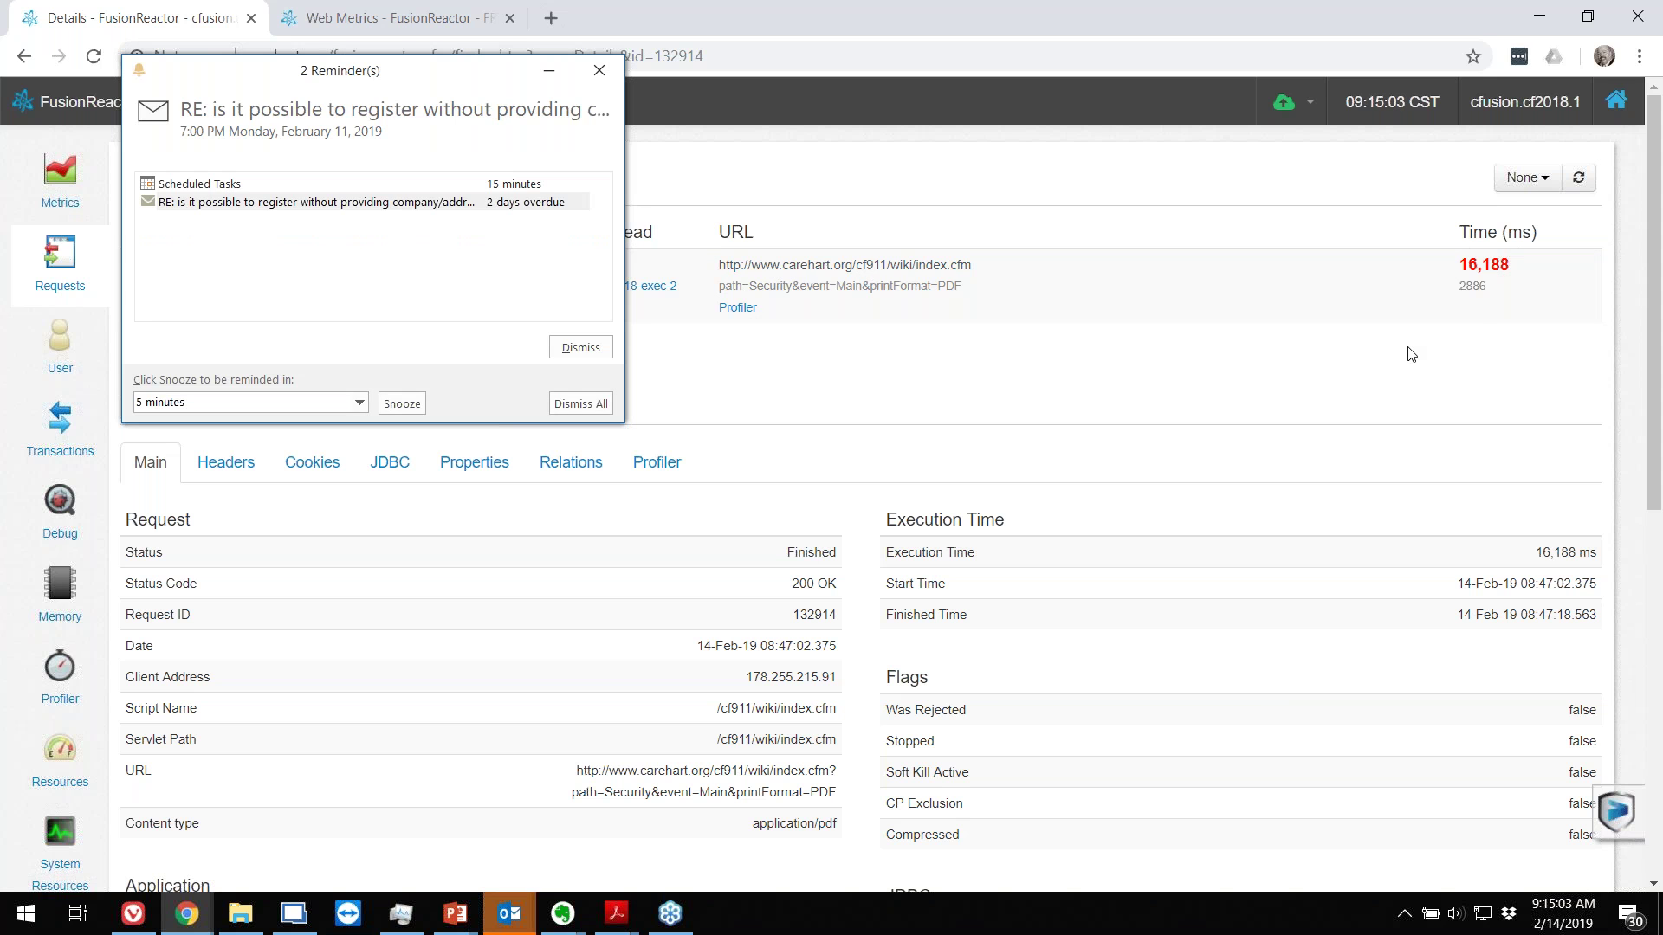
left_click(599, 71)
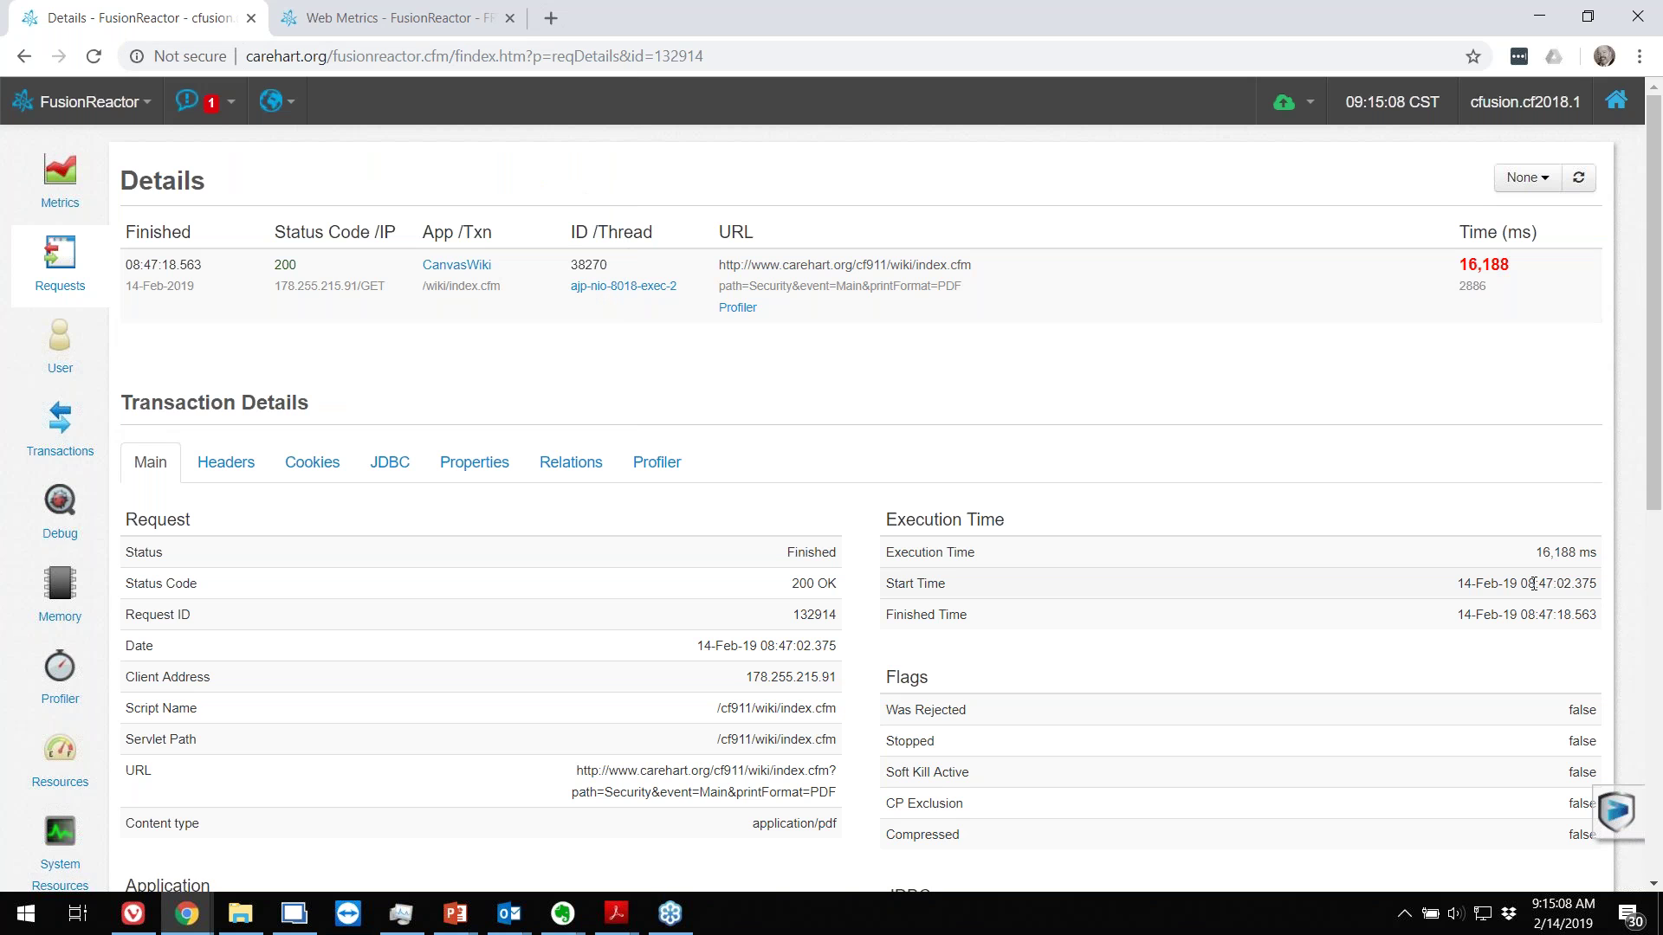
Step: Examine the request's main transaction details, highlighting the Total Query Total Time label and the Execution Time figure for comparison
scroll(1533, 585, "down", 1)
scroll(1532, 585, "down", 3)
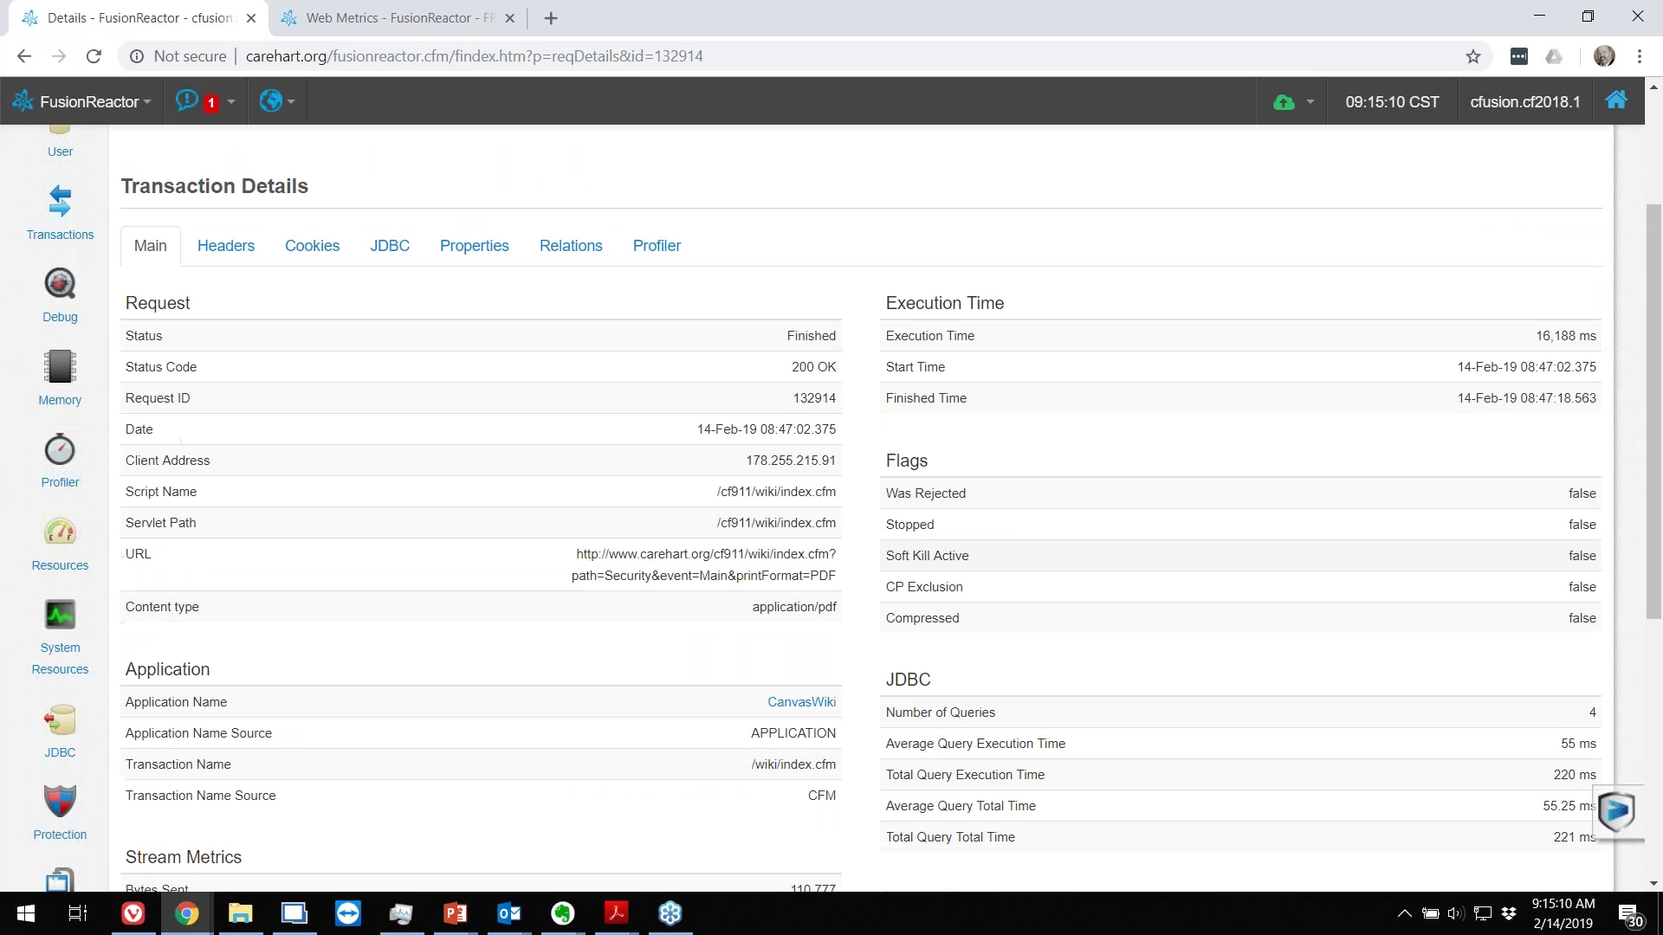
scroll(843, 494, "down", 1)
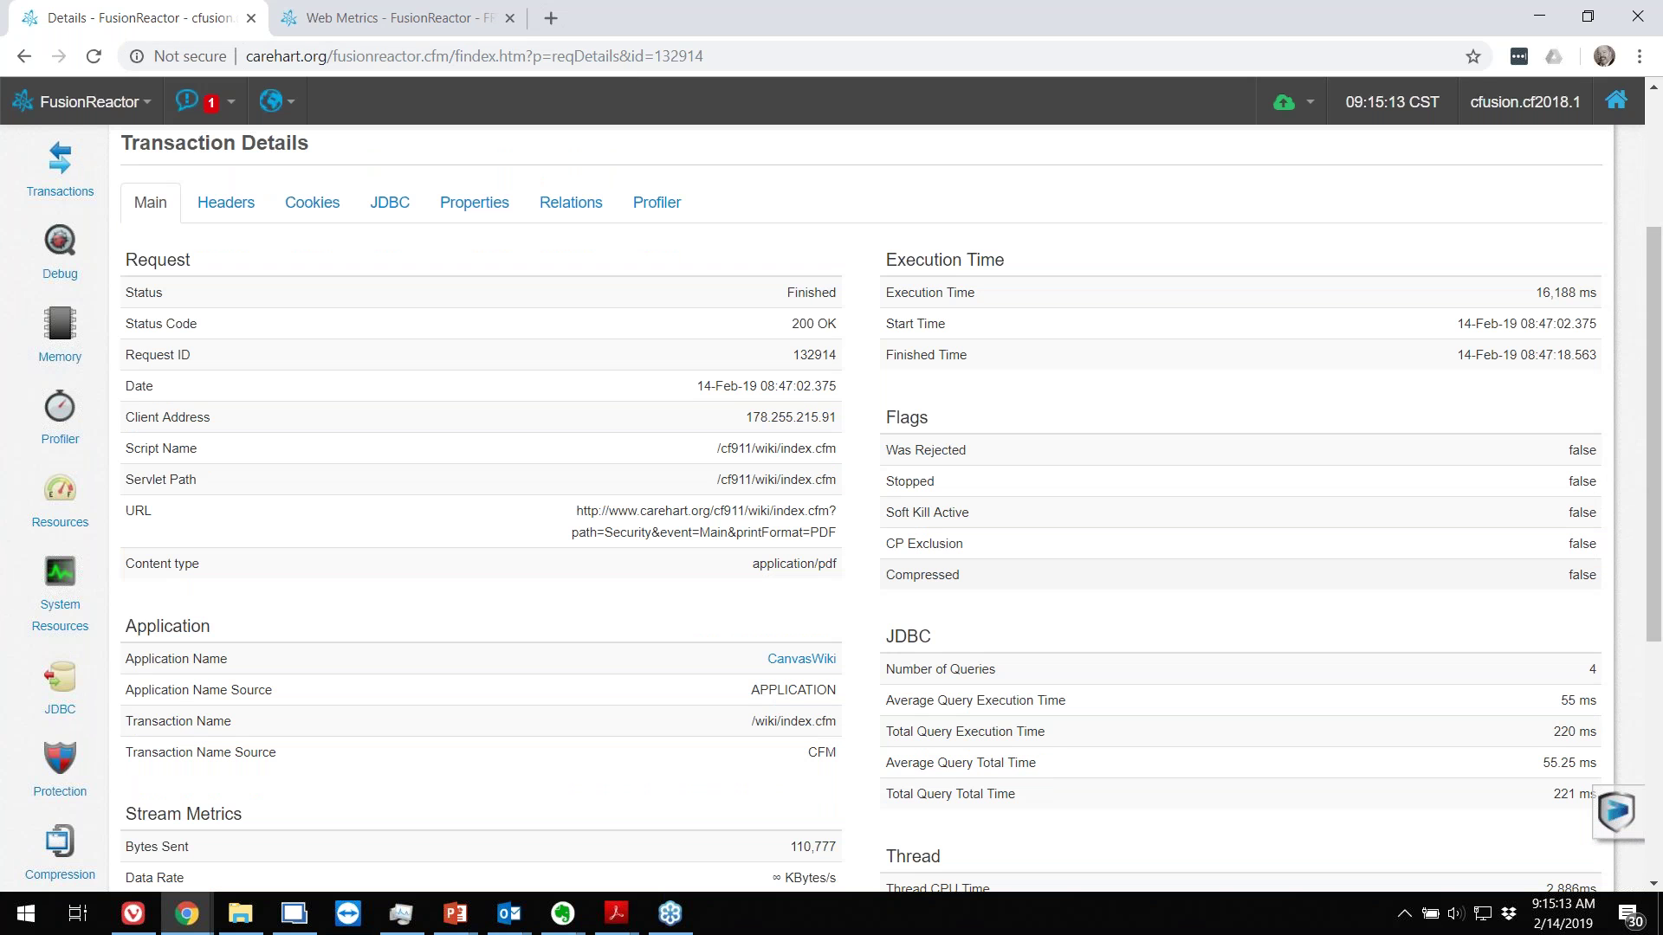
scroll(1533, 678, "down", 1)
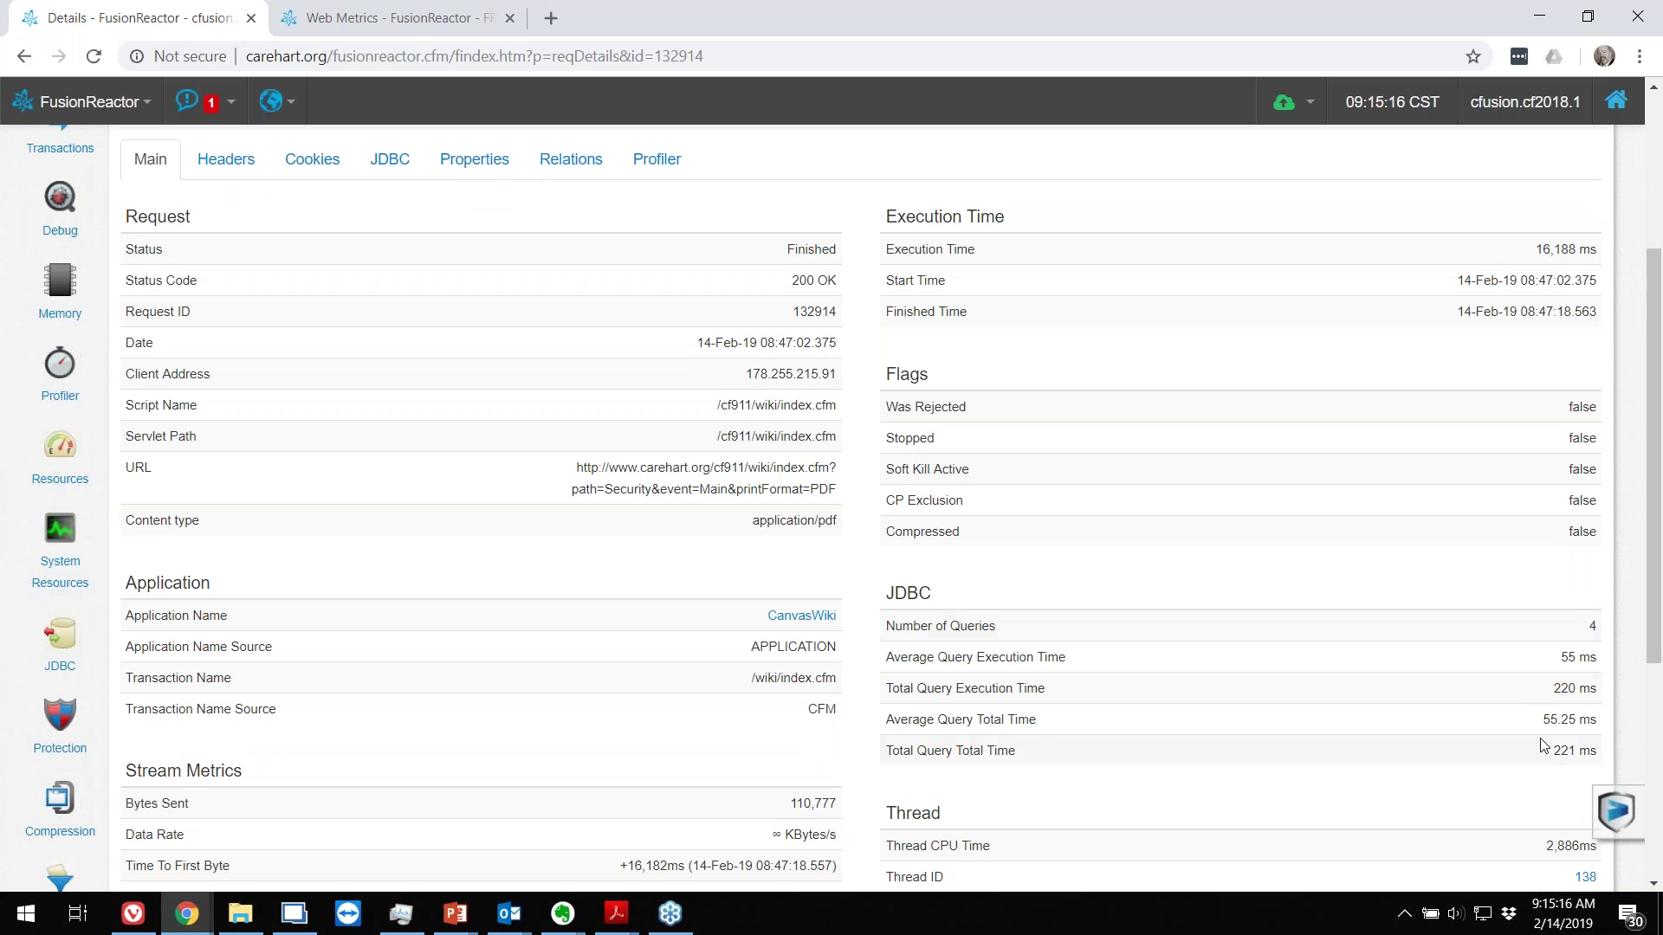
left_click_drag(1018, 751, 901, 751)
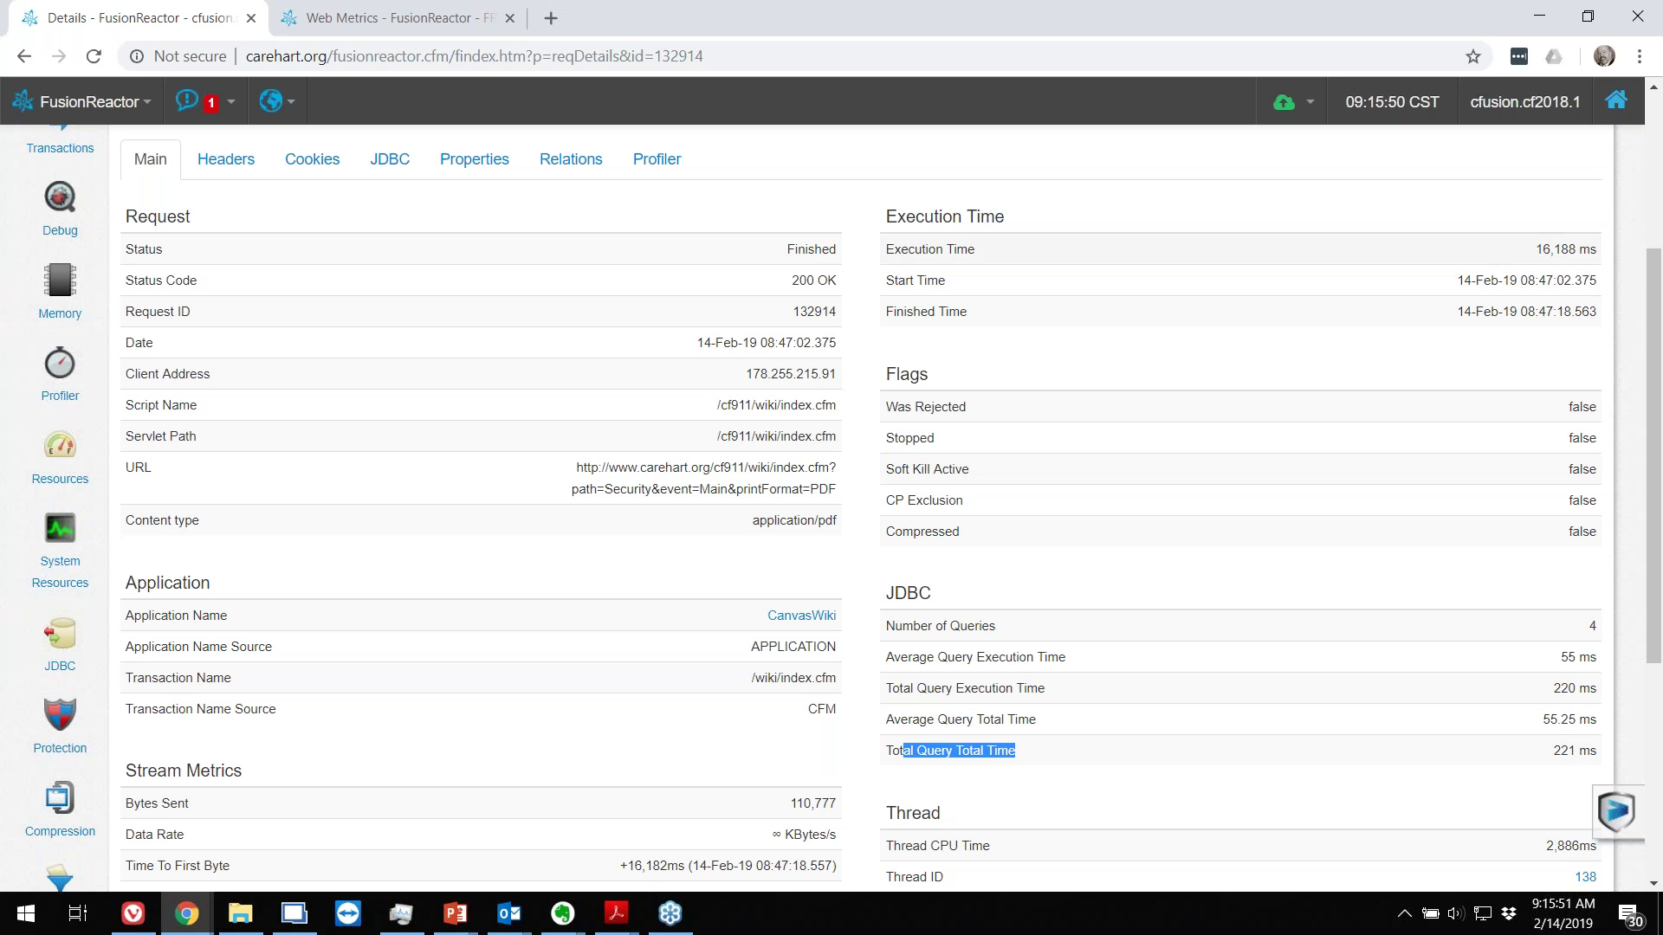
left_click_drag(1535, 250, 1554, 251)
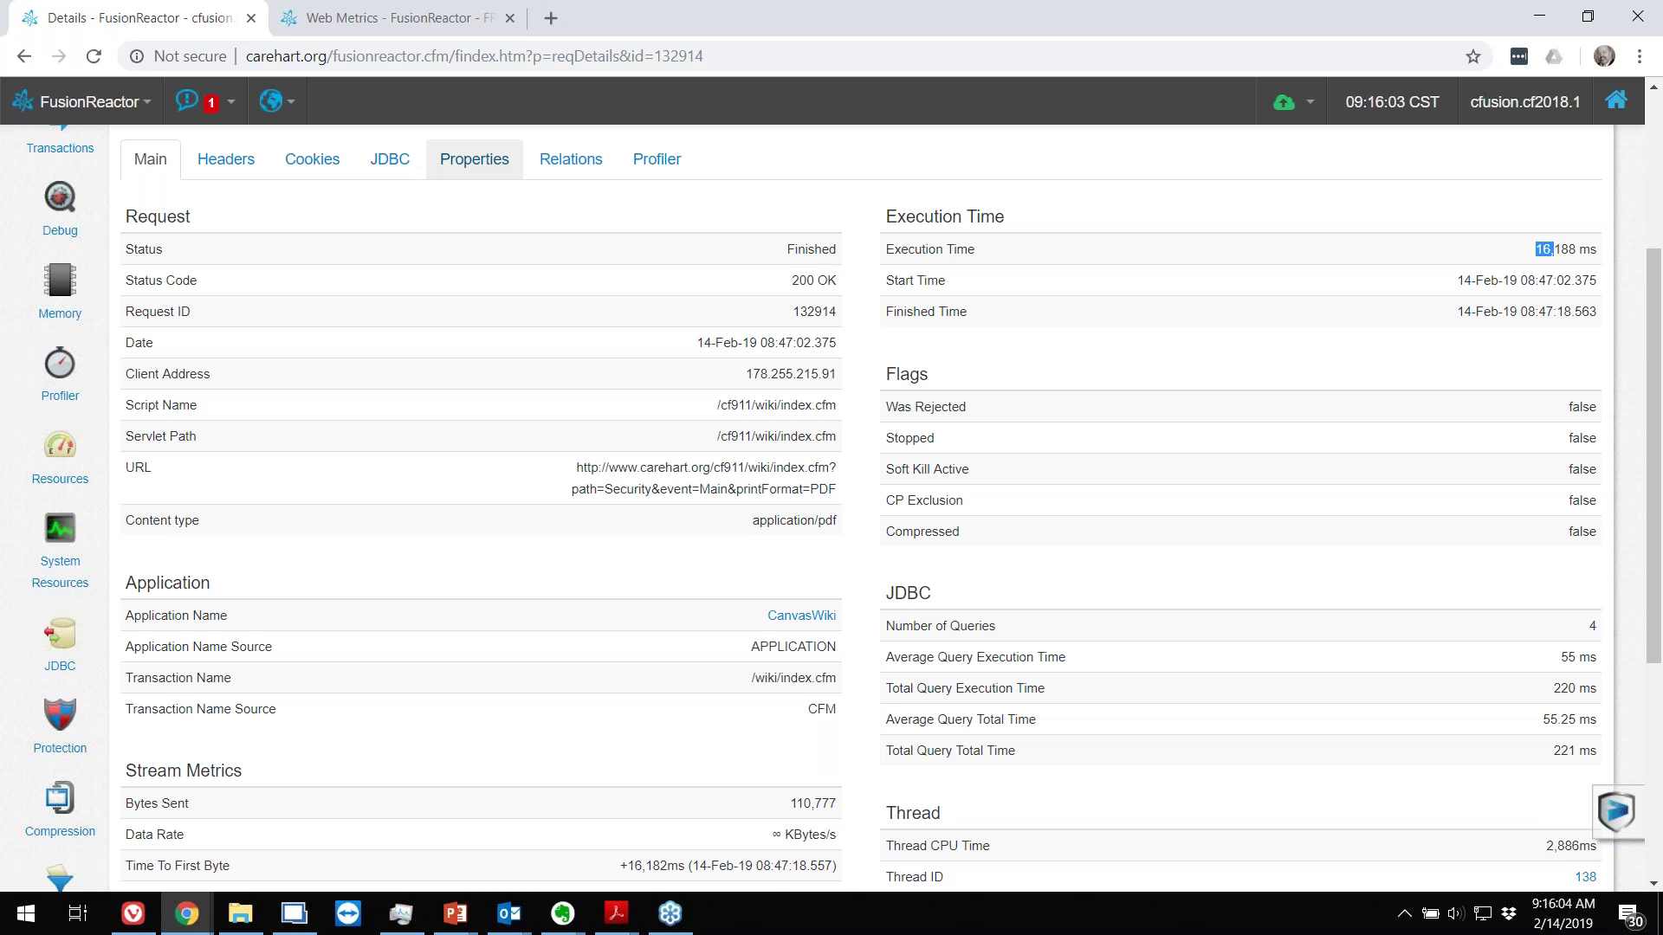
Step: Examine the request's JDBC summary and query details, highlighting the total time of the slowest SQL query
left_click(390, 158)
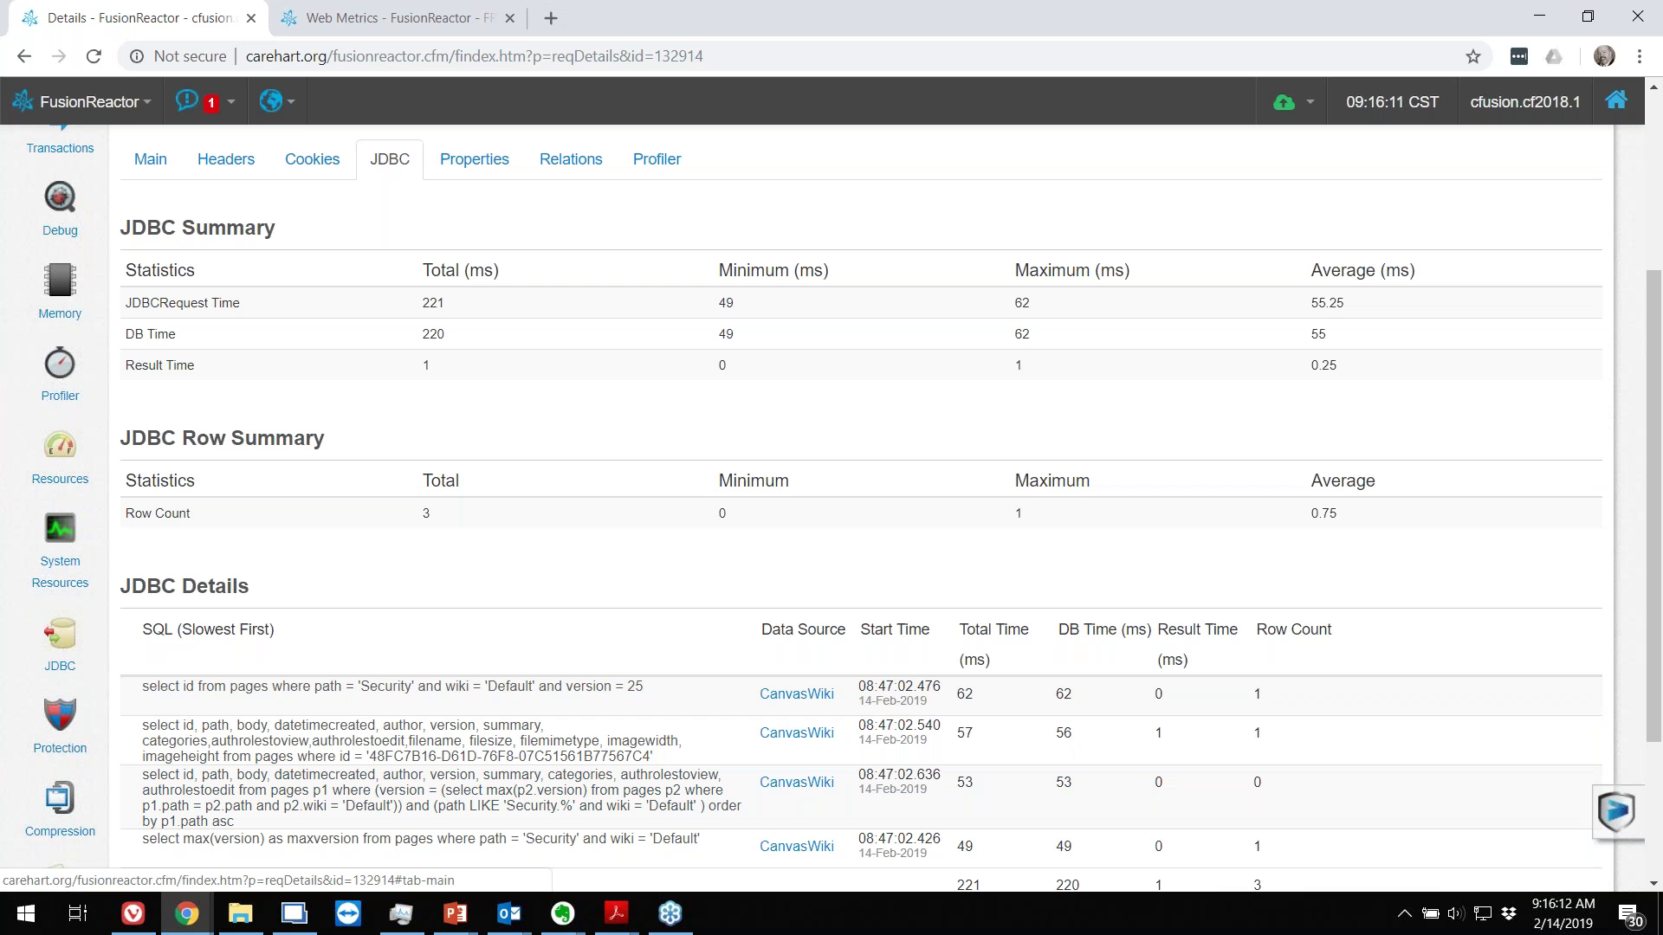
left_click(150, 158)
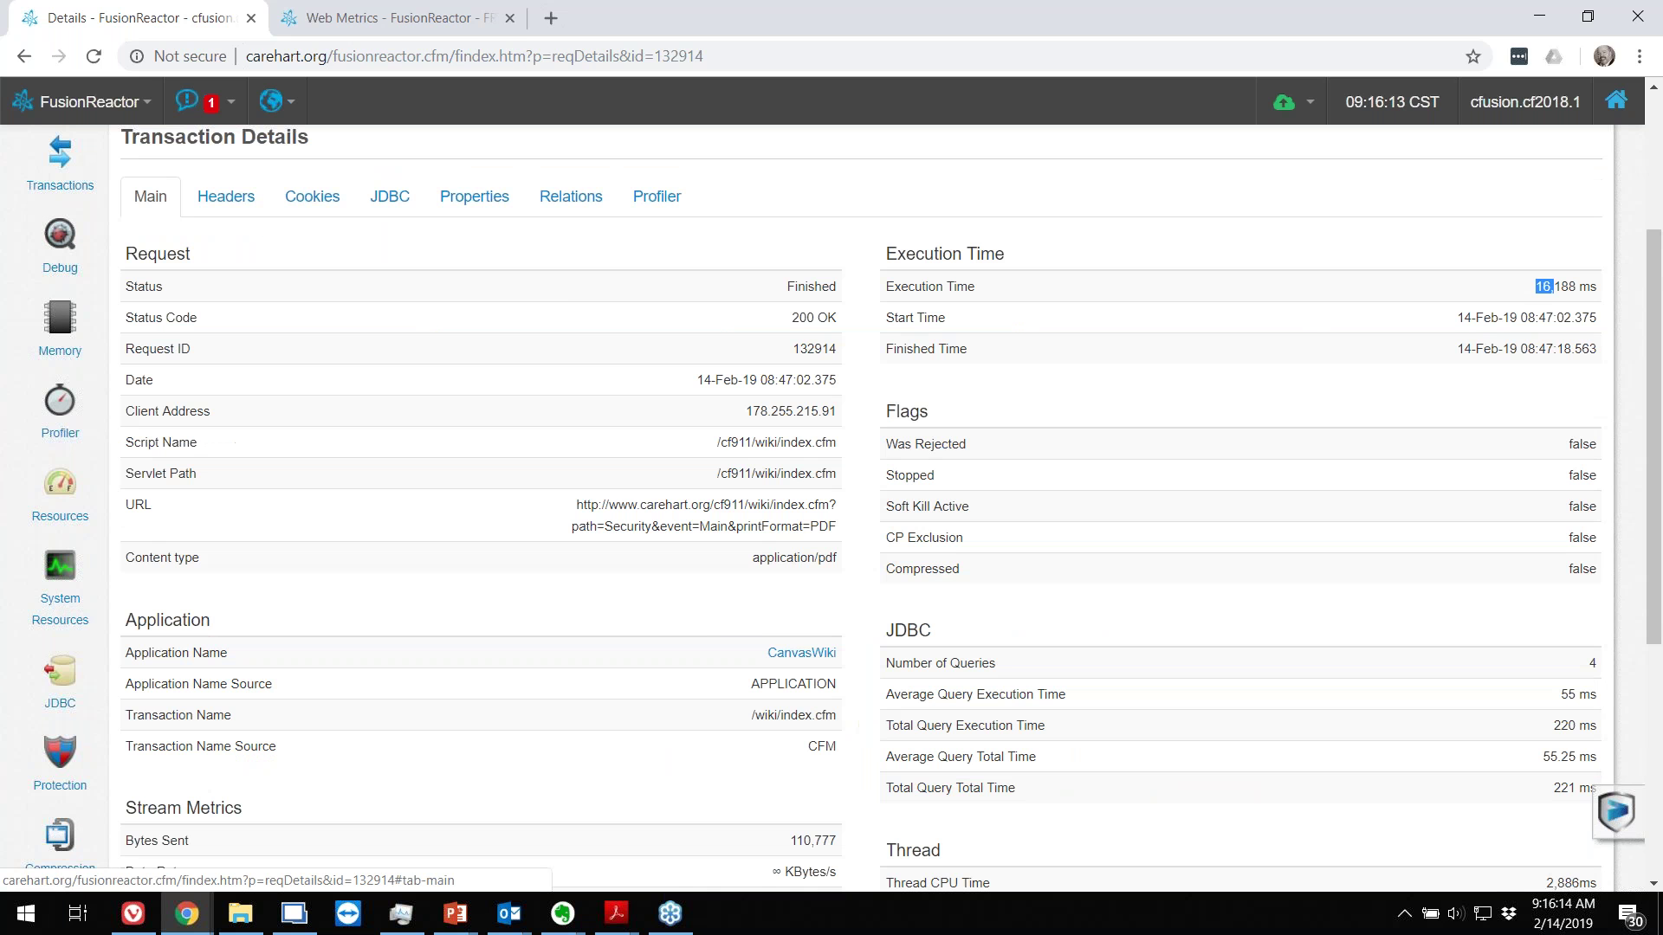
scroll(857, 507, "up", 3)
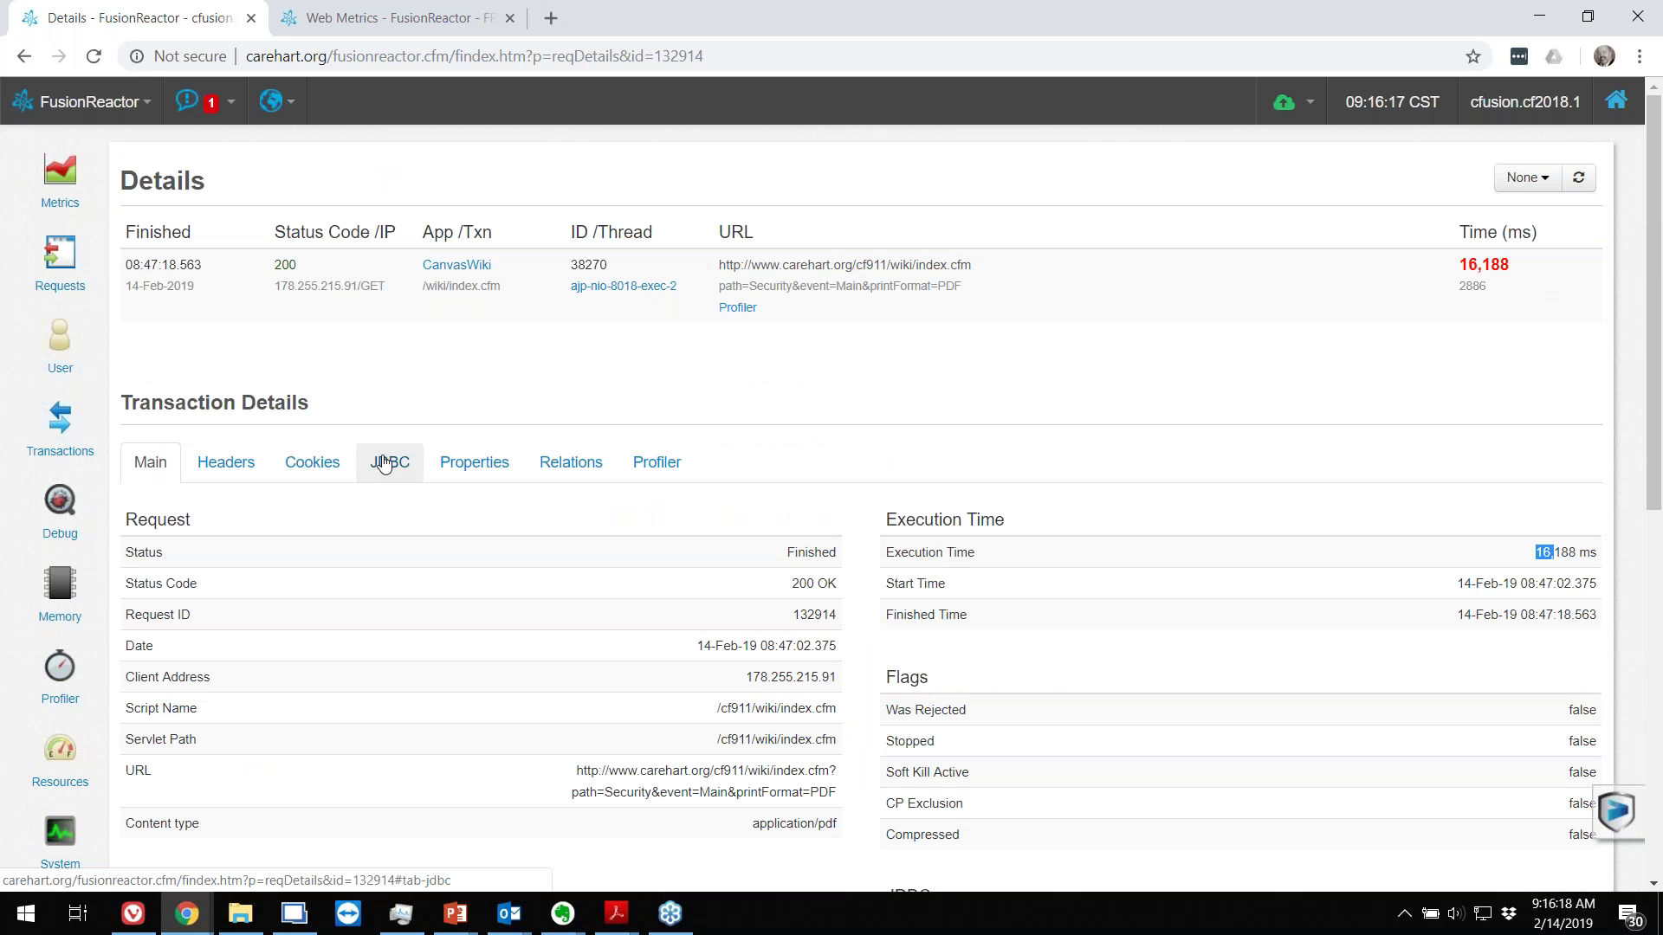
left_click(390, 461)
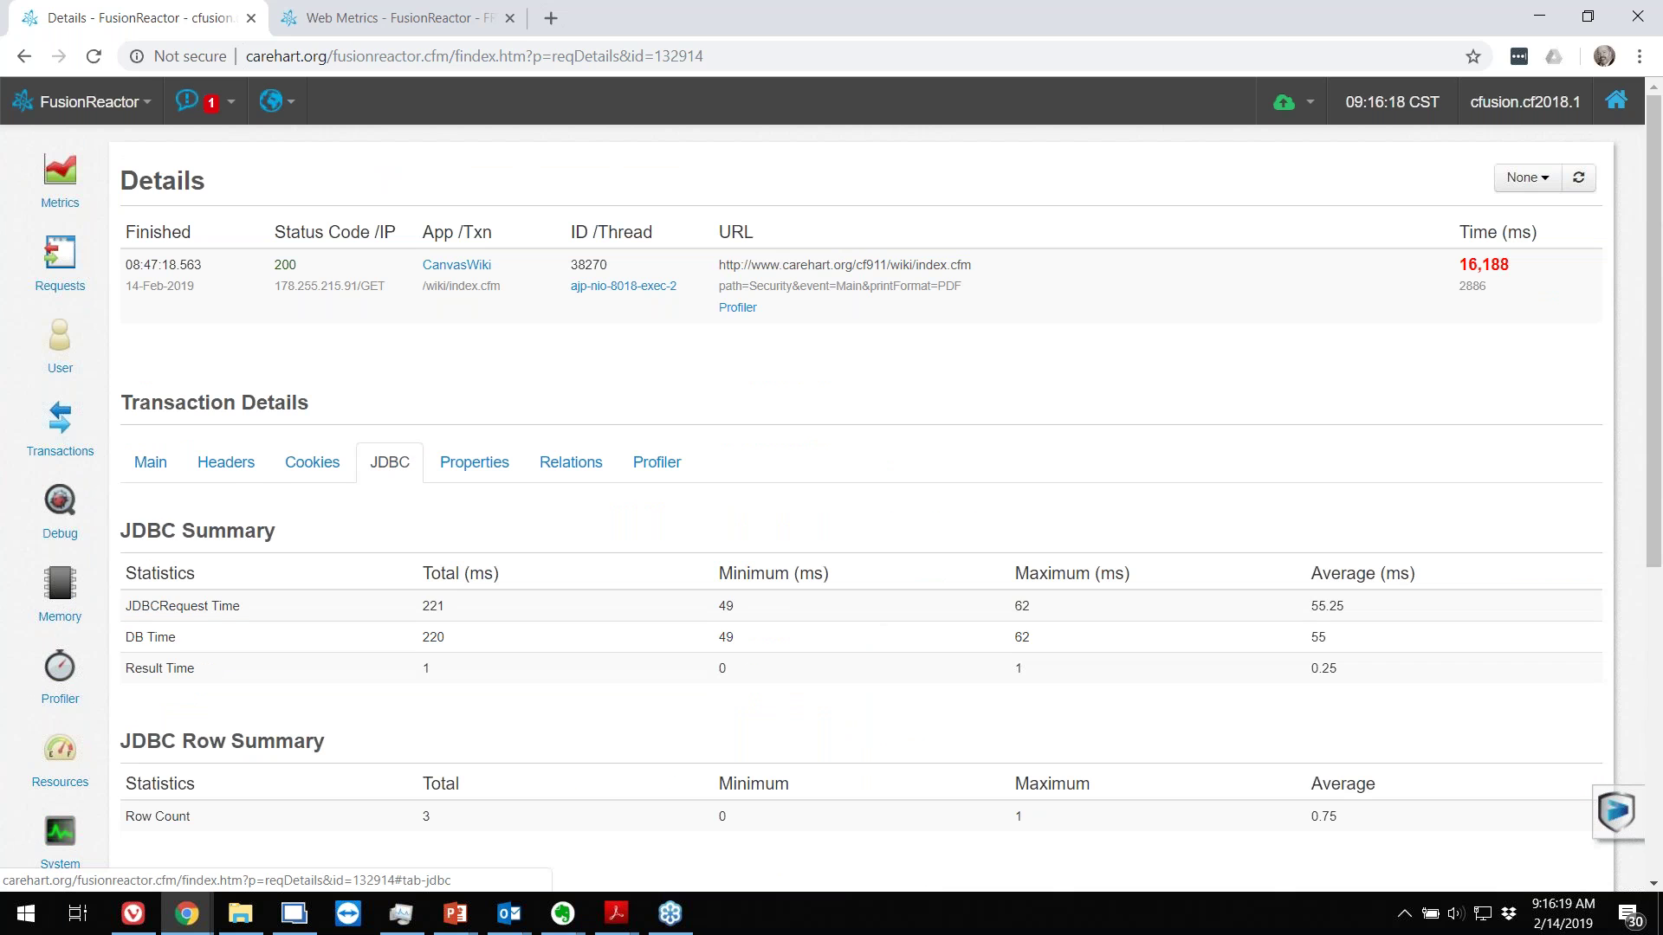
scroll(389, 455, "down", 1)
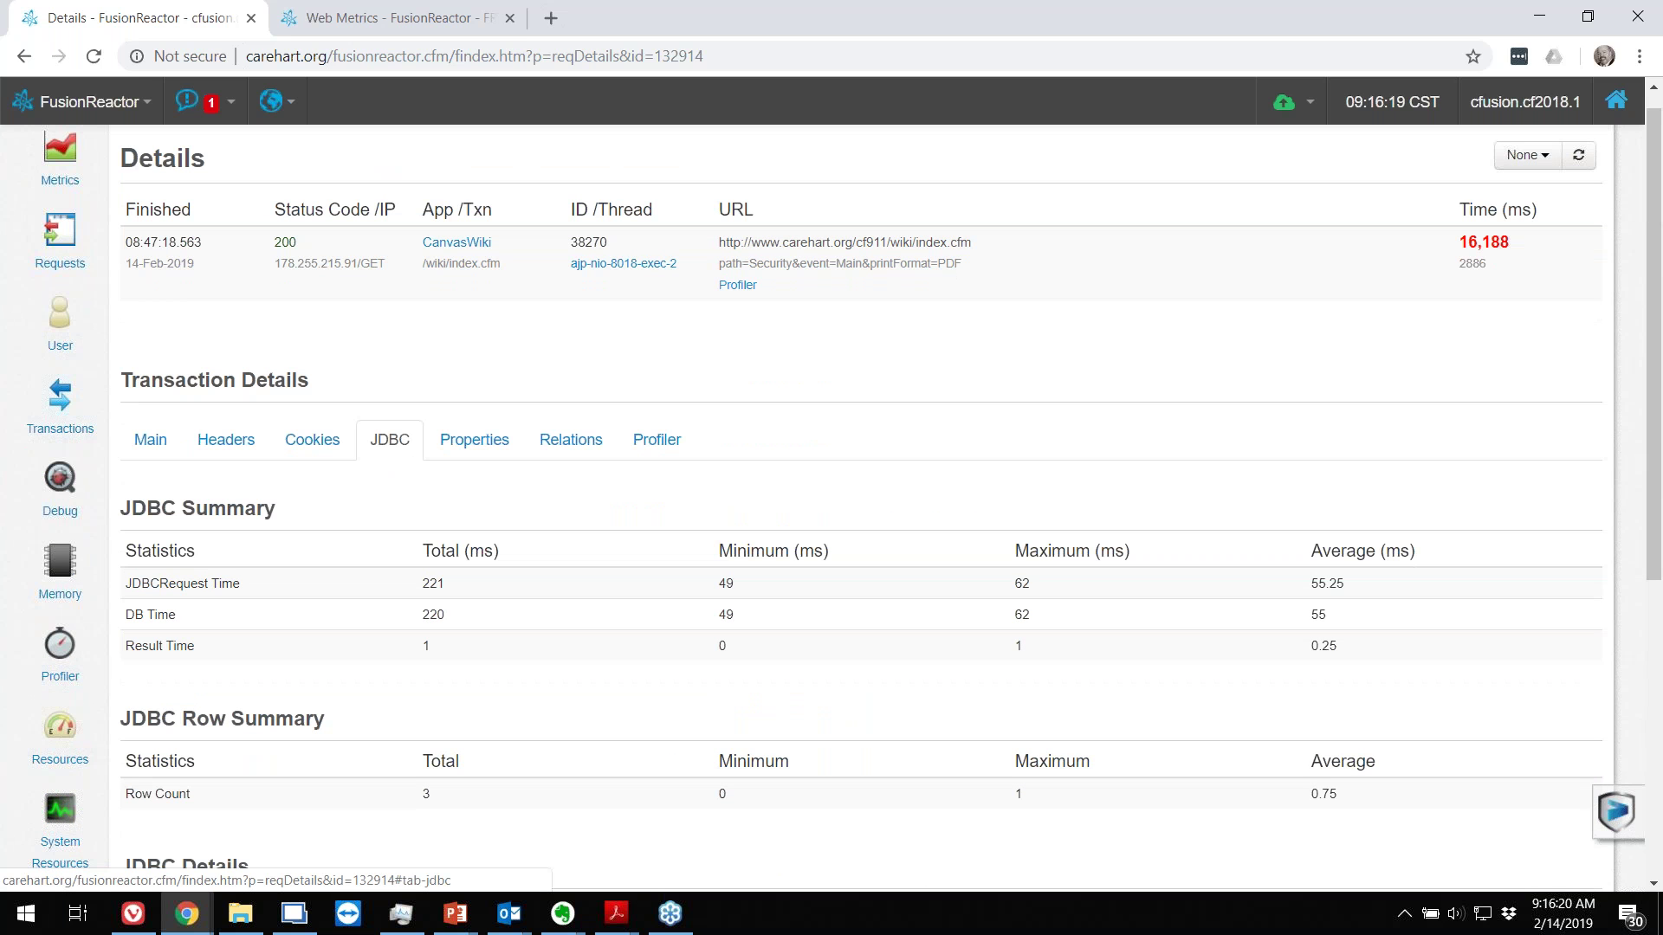
scroll(891, 694, "down", 1)
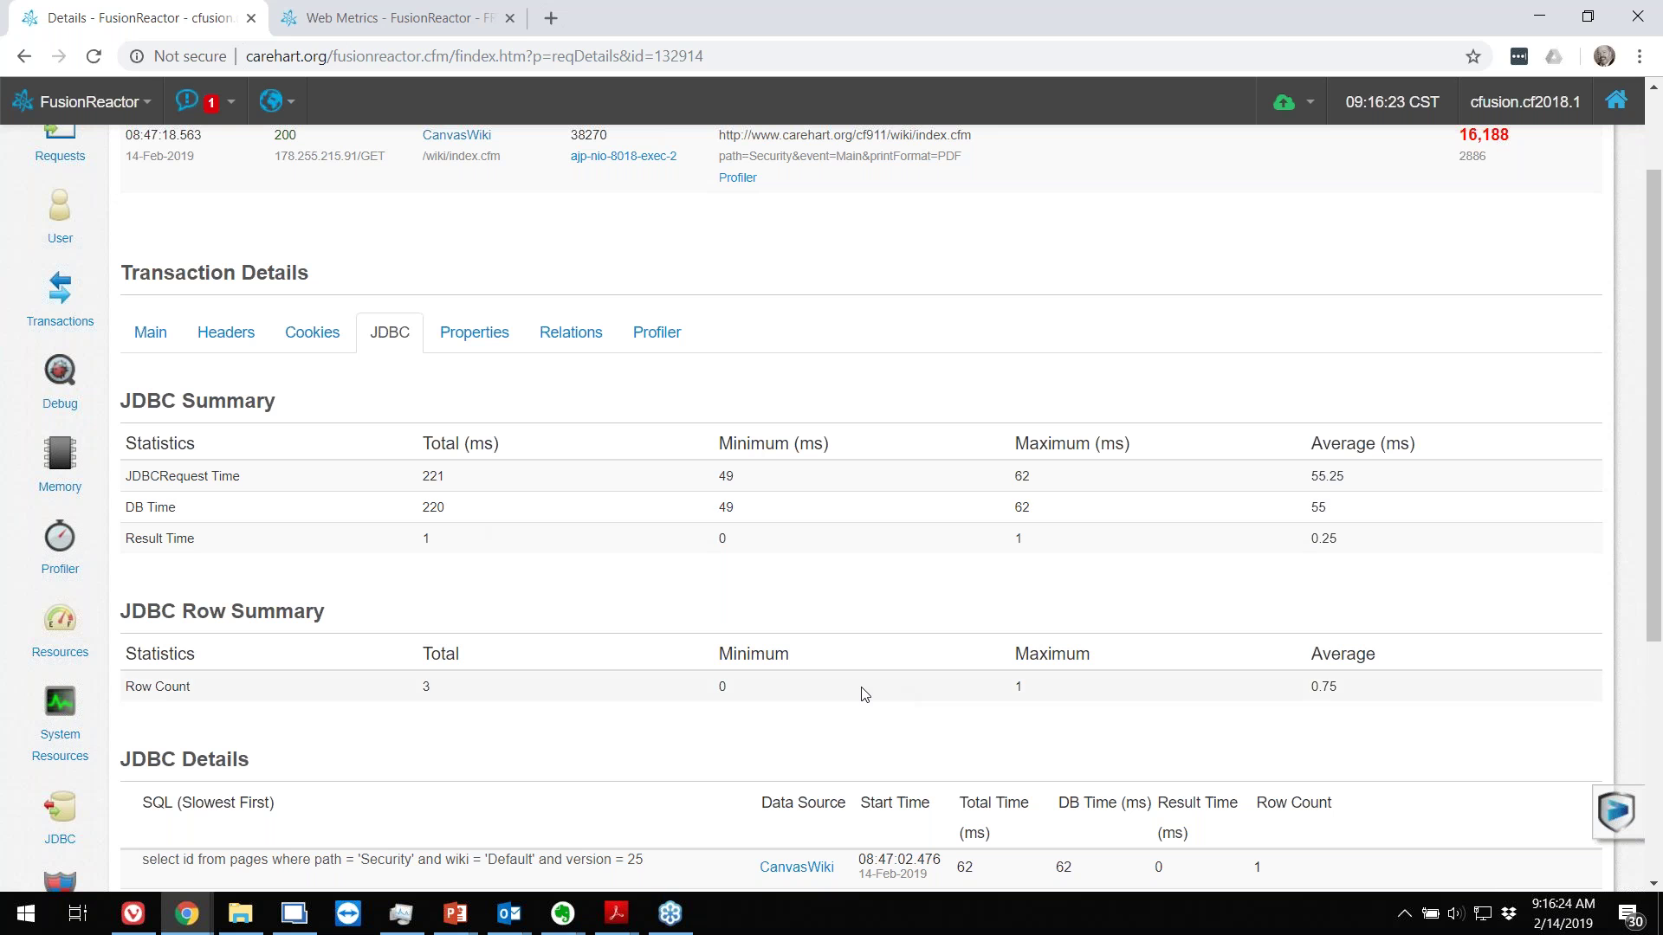
scroll(864, 694, "down", 1)
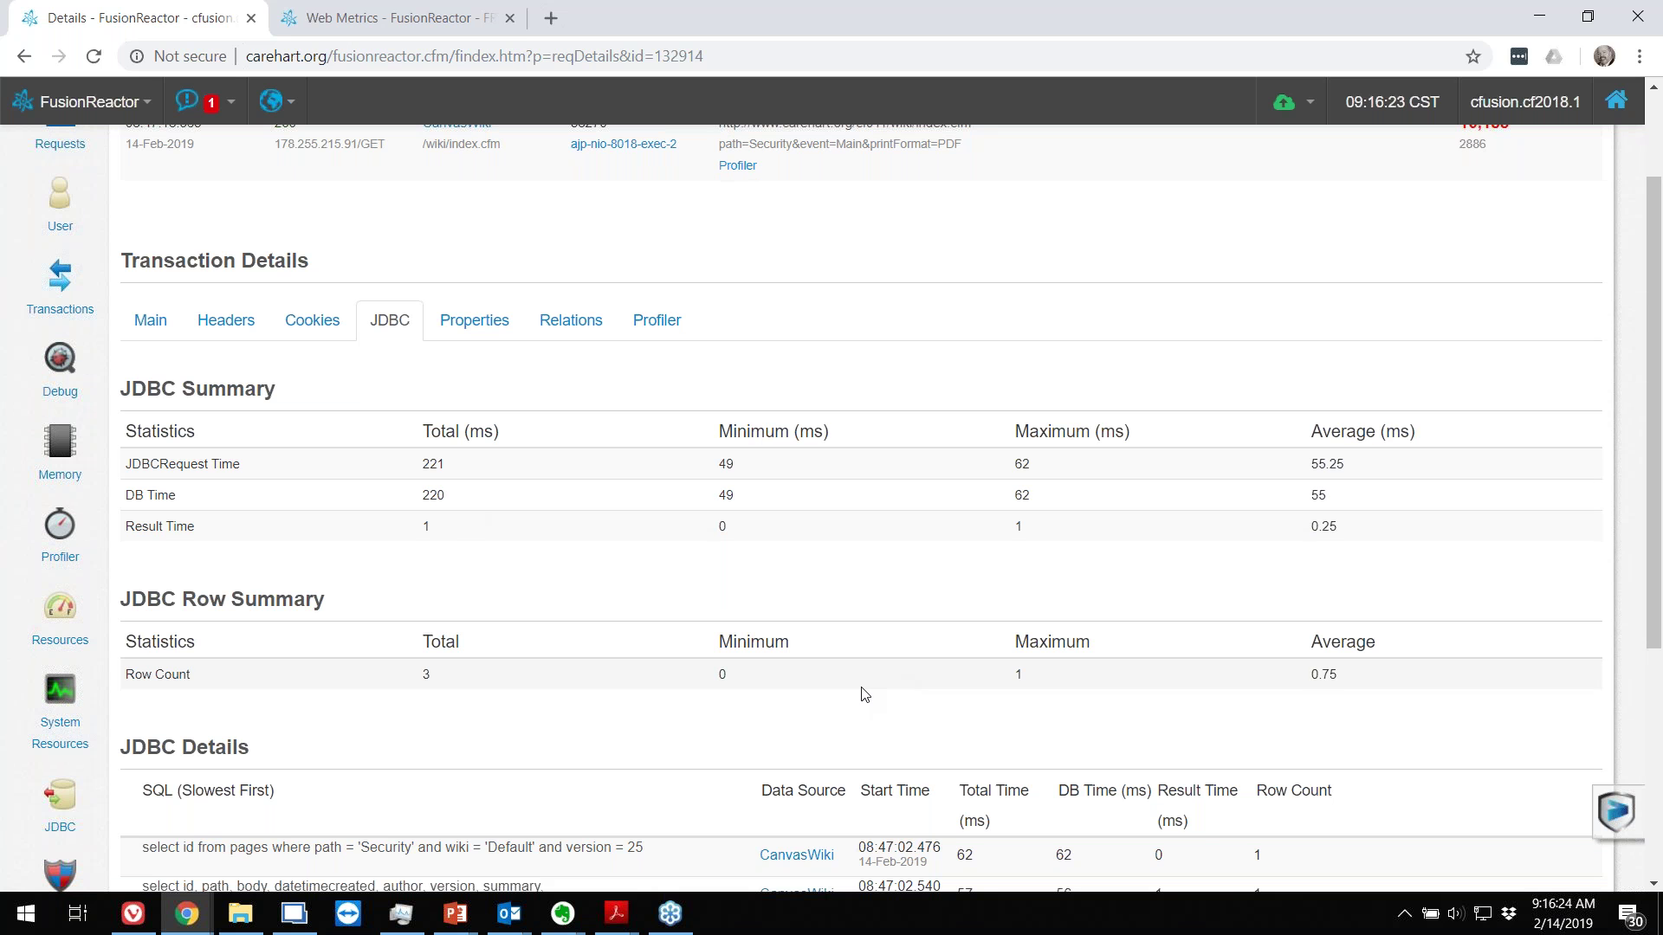
scroll(863, 694, "down", 3)
left_click_drag(973, 607, 939, 608)
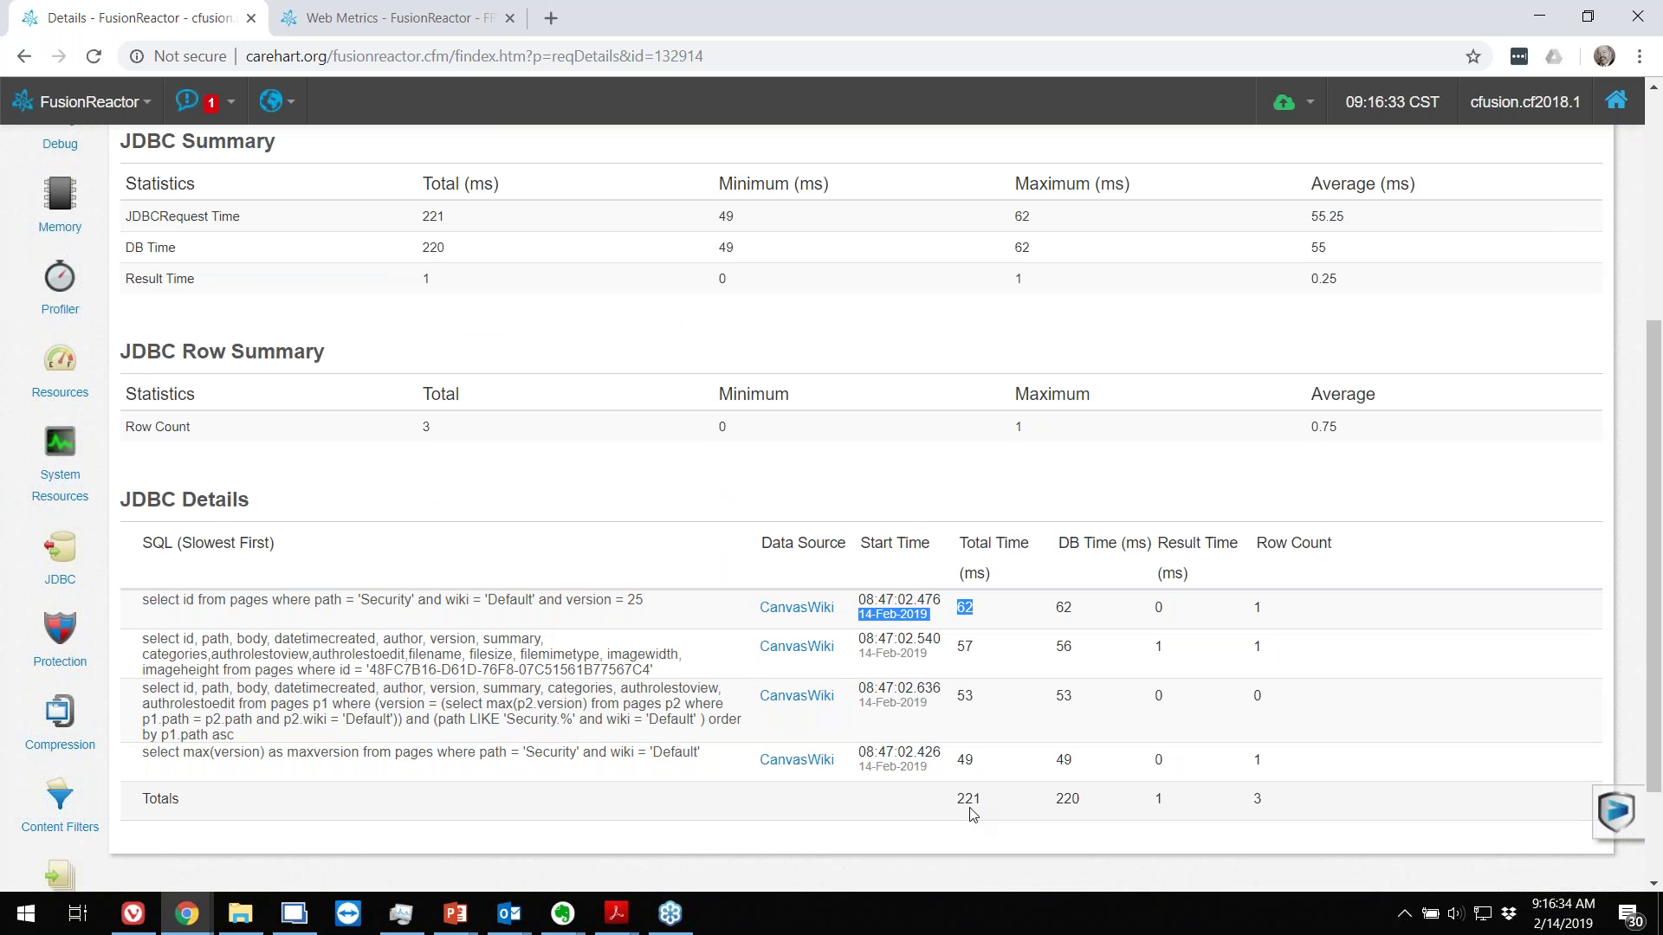
Step: Return to the request's Main details and highlight the Thread CPU Time label and the Execution Time value
scroll(973, 814, "up", 2)
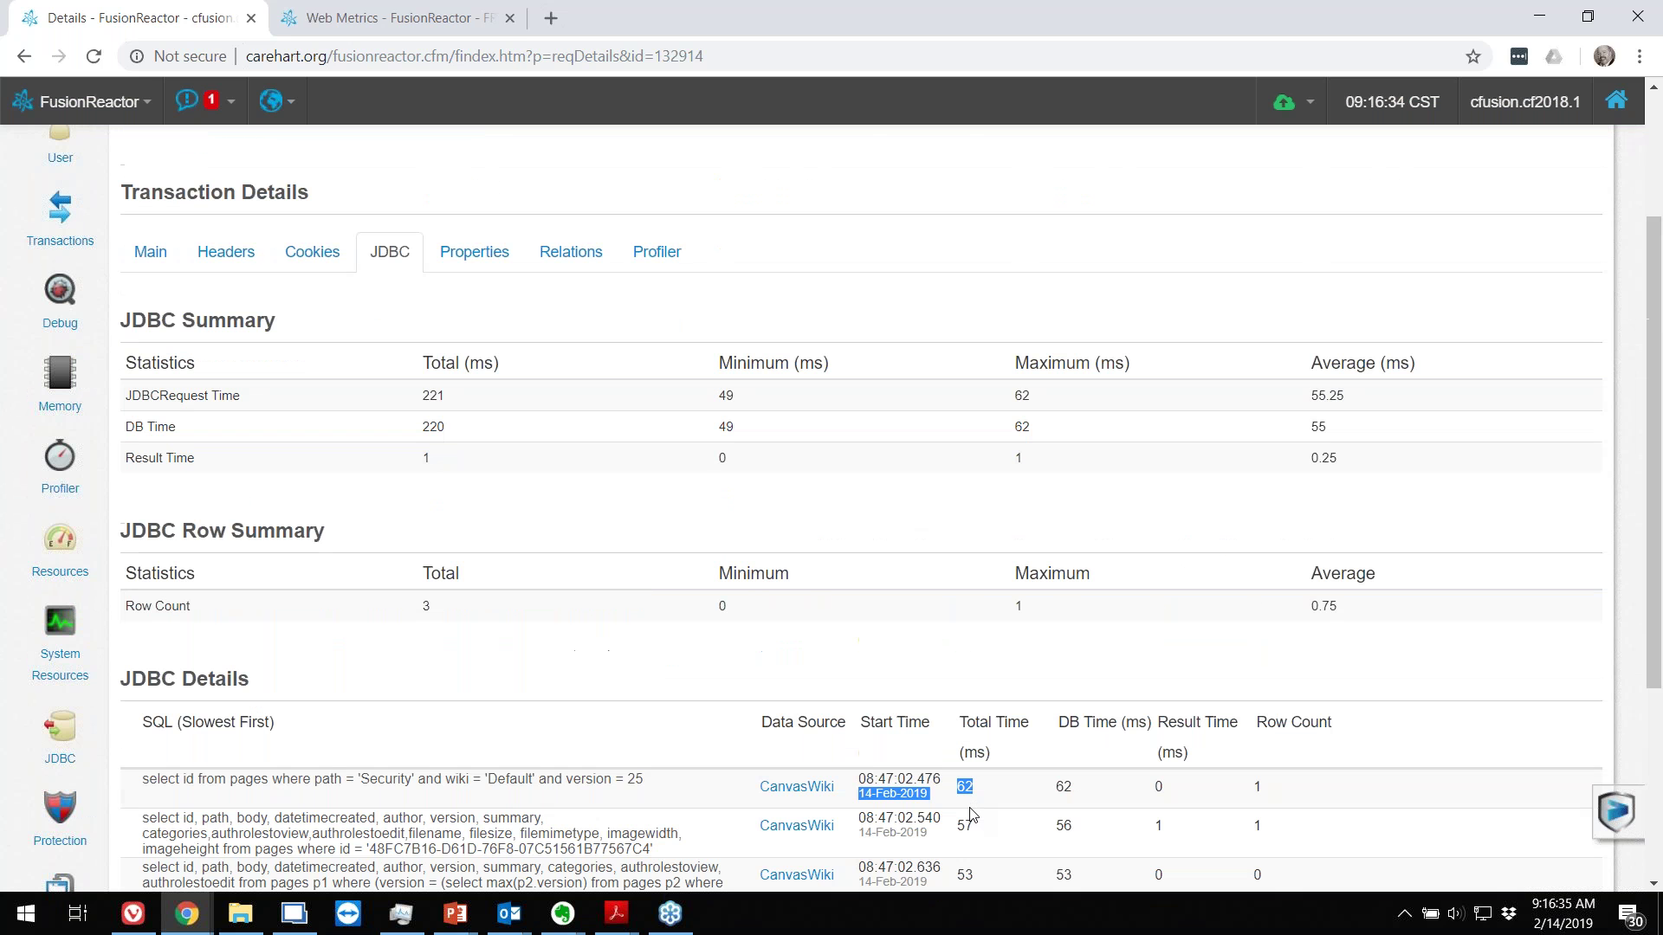
scroll(154, 343, "up", 1)
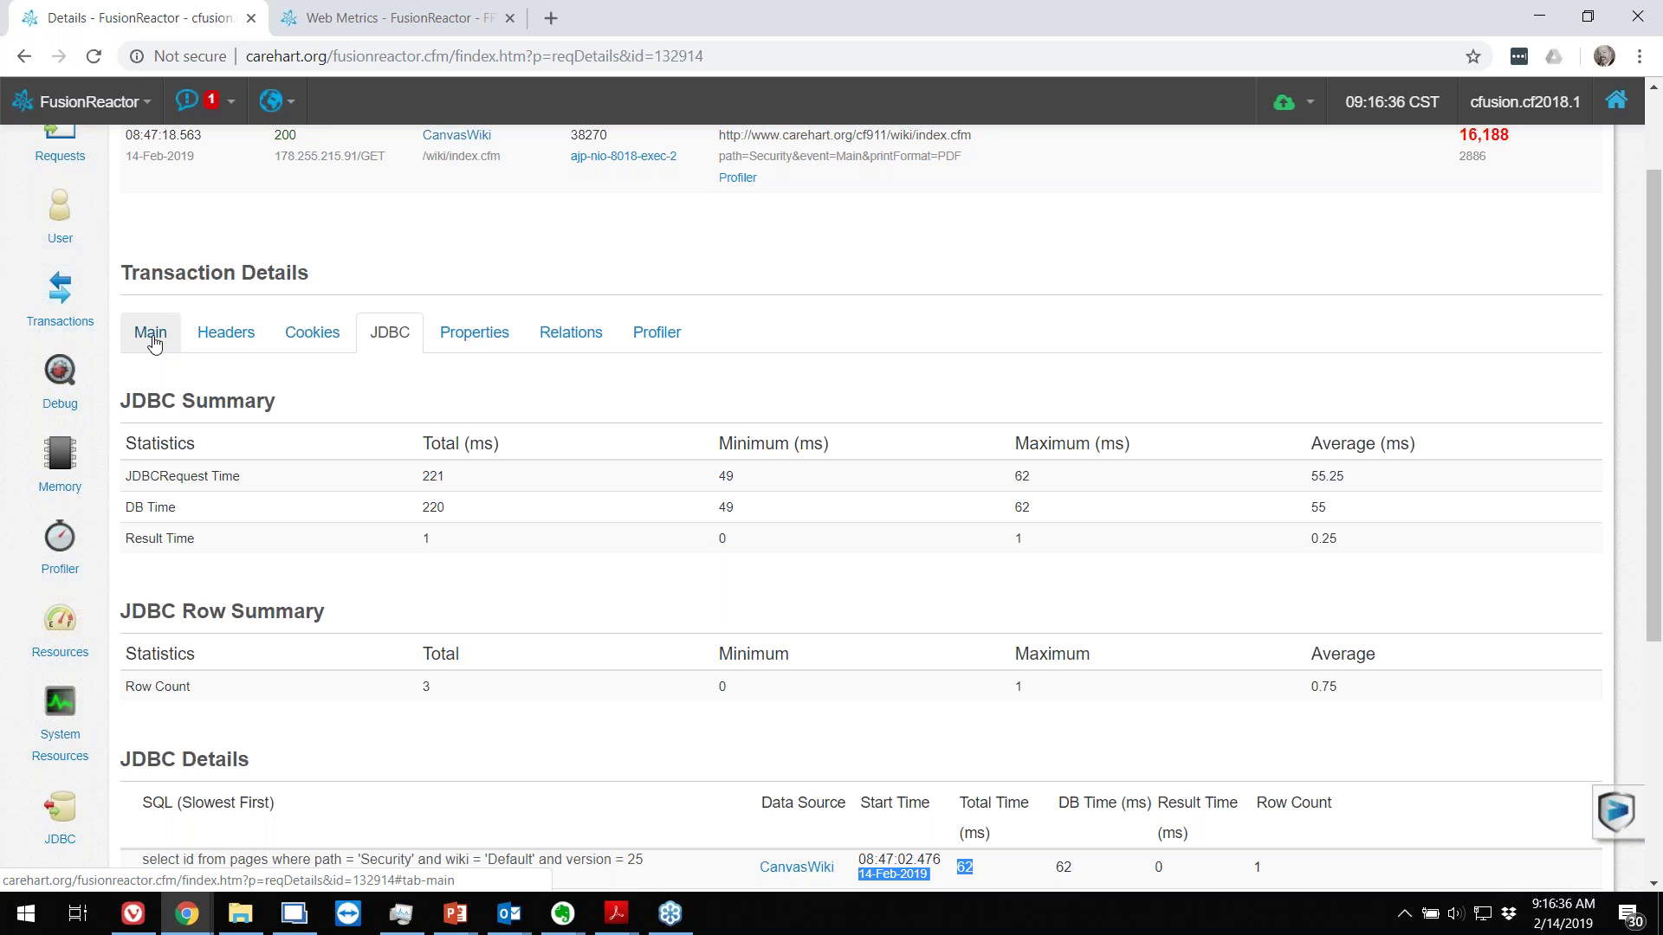
left_click(153, 338)
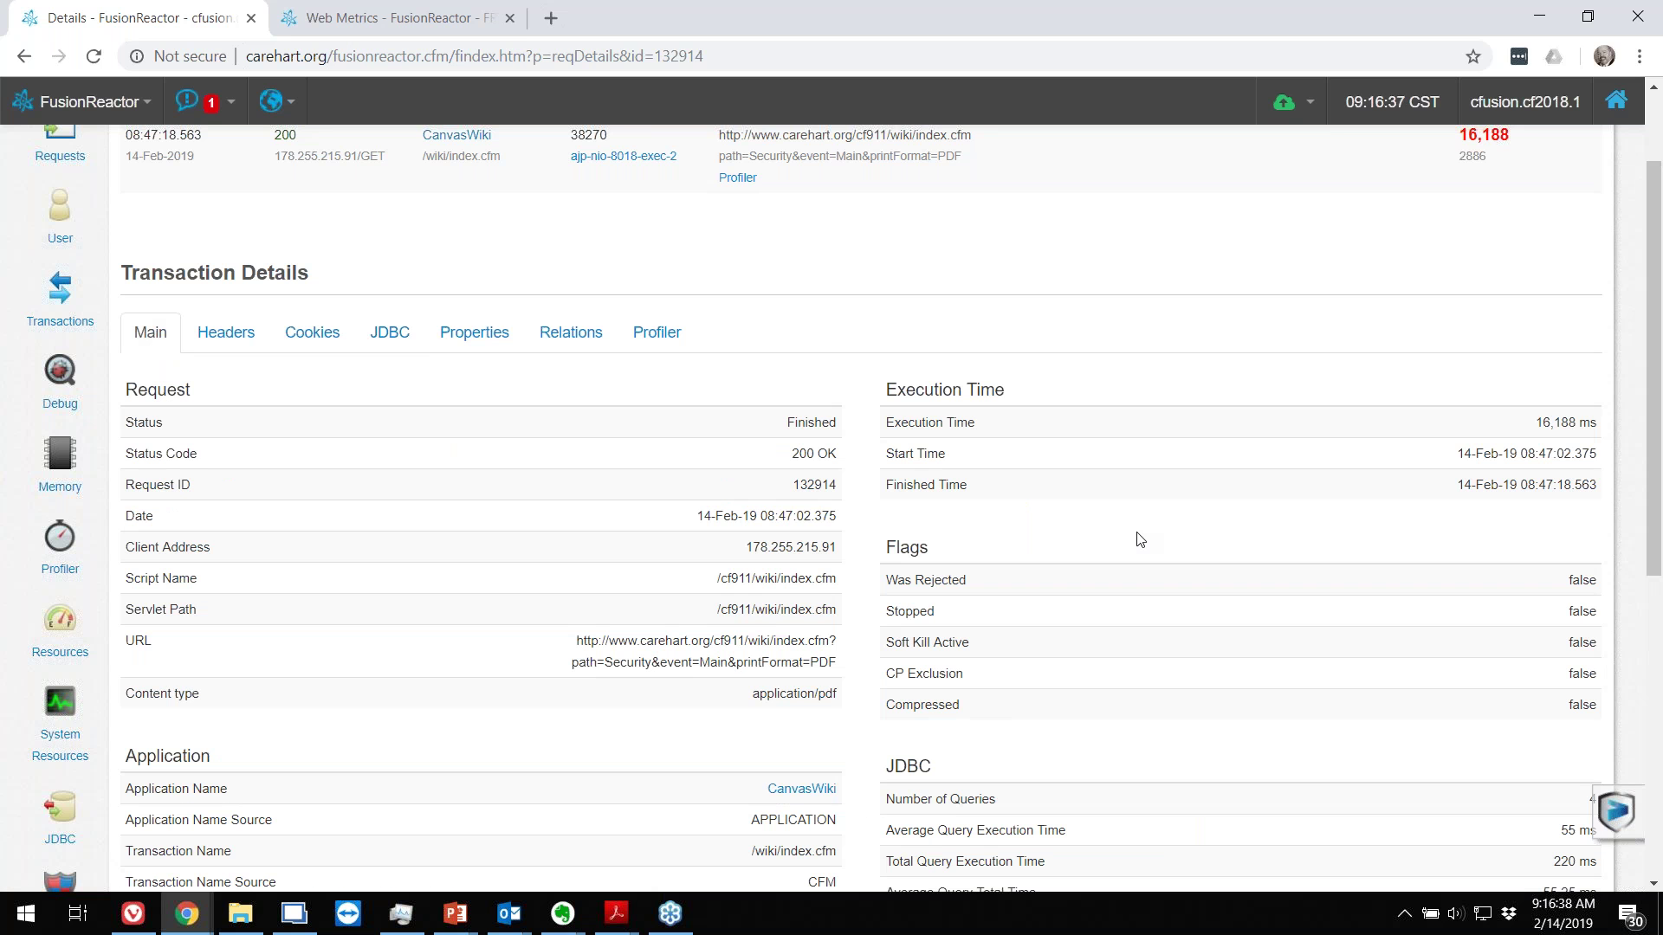
scroll(1140, 539, "down", 3)
left_click_drag(901, 760, 971, 759)
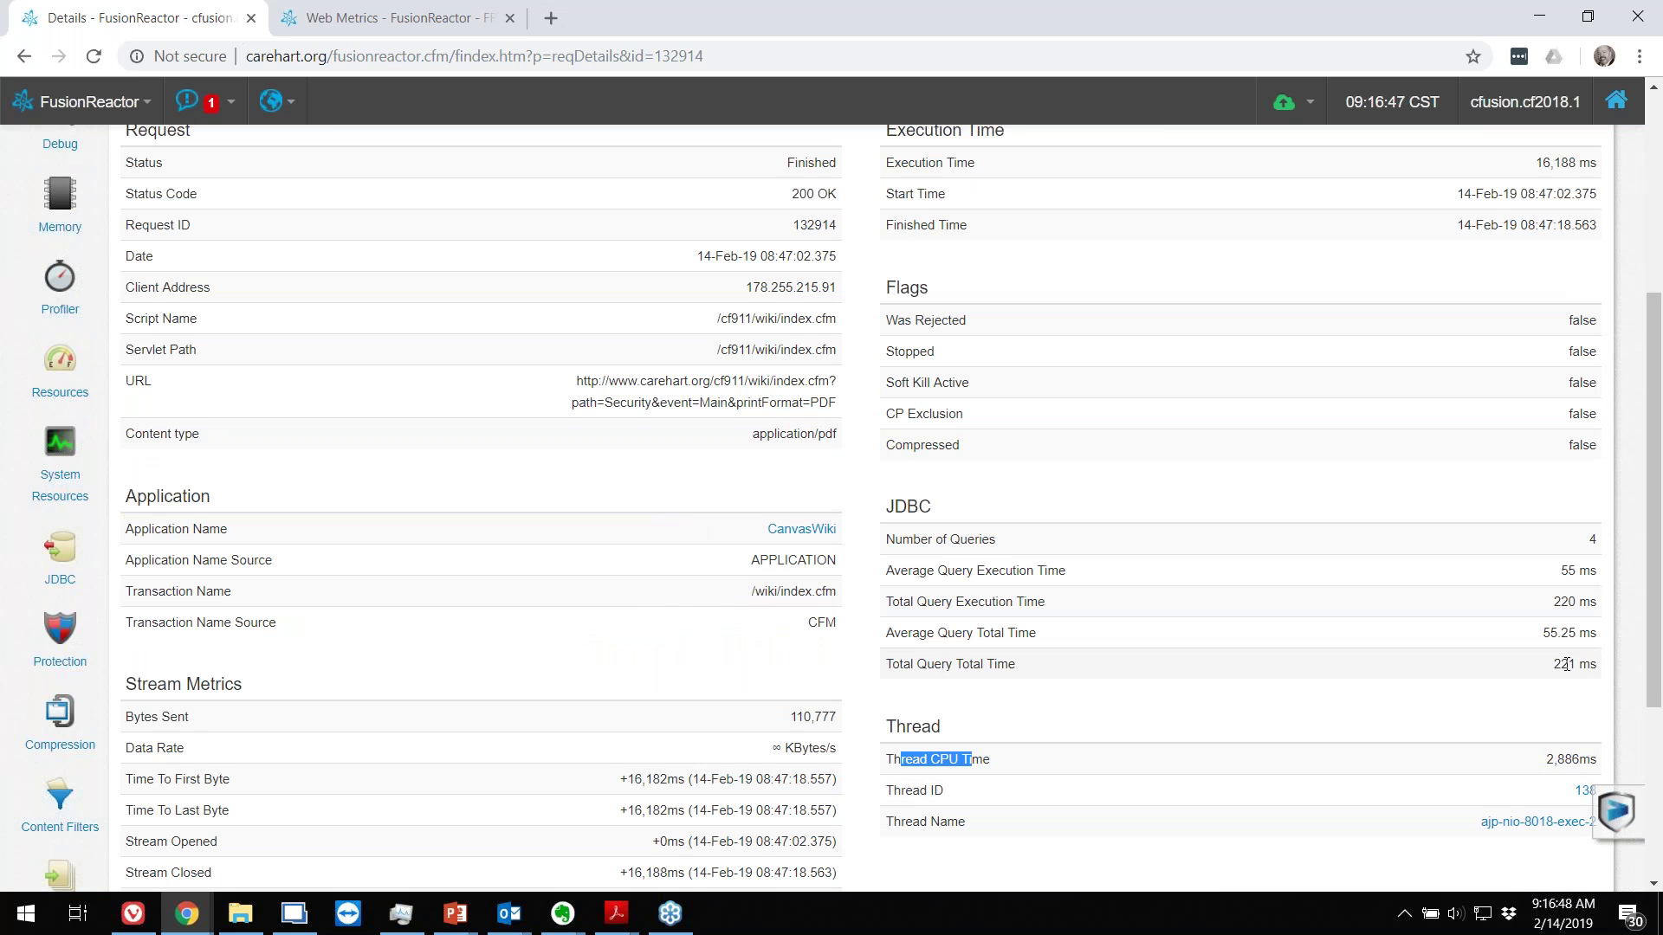
scroll(1566, 664, "up", 1)
scroll(1565, 667, "up", 2)
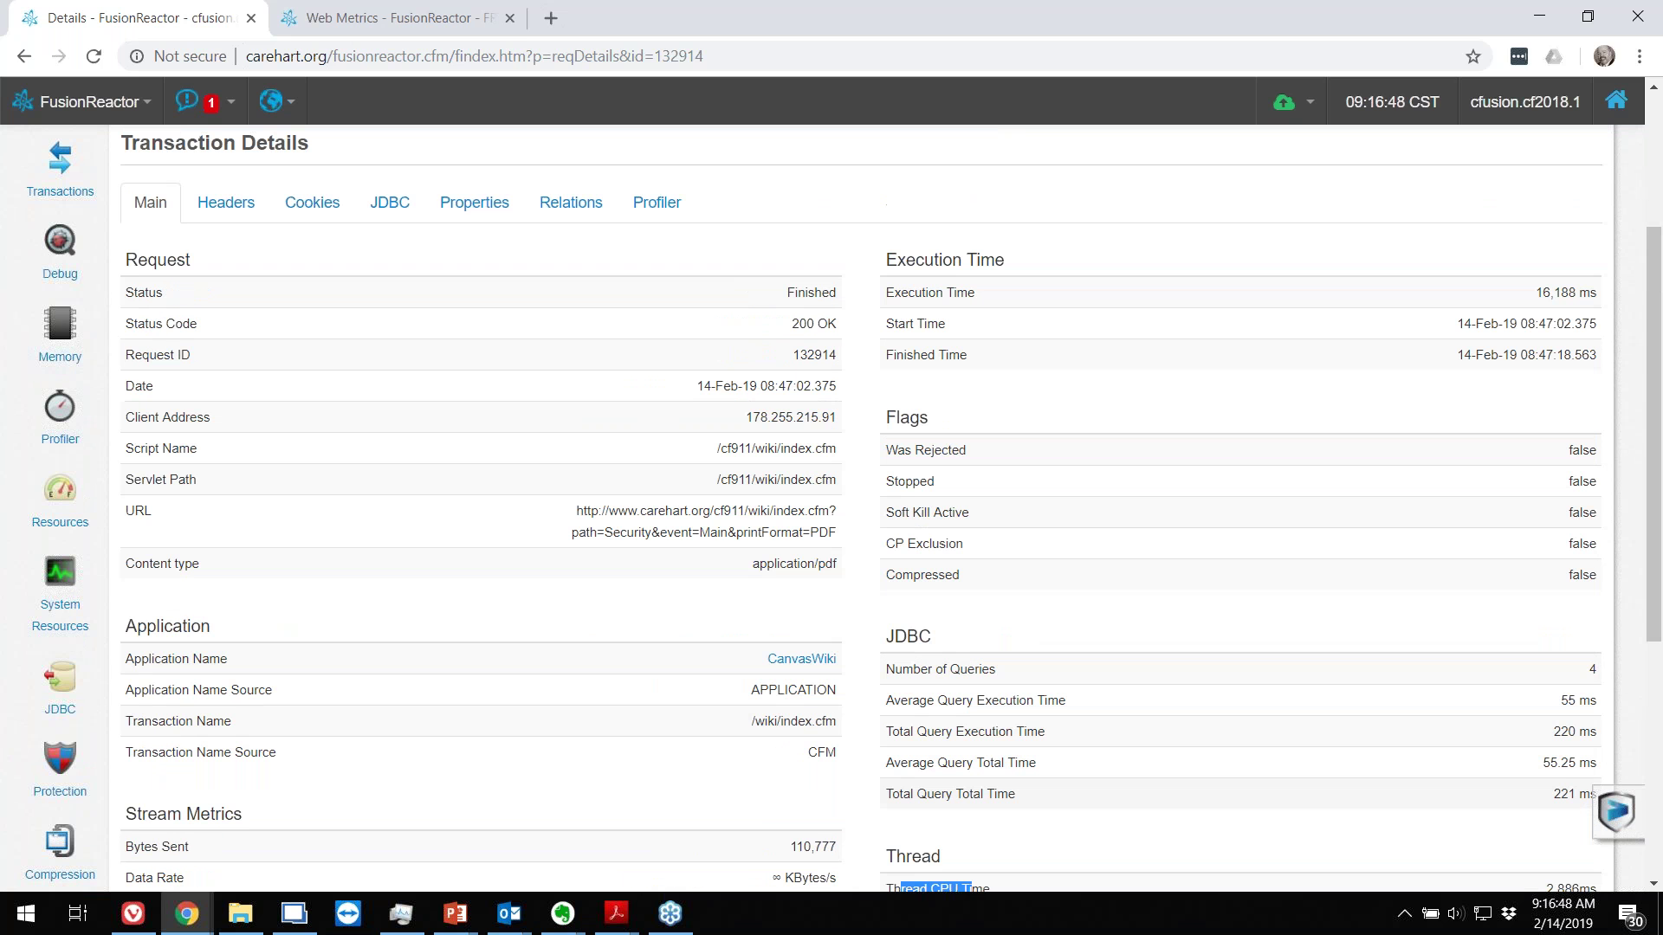
scroll(1524, 485, "up", 3)
left_click_drag(1567, 466, 1535, 466)
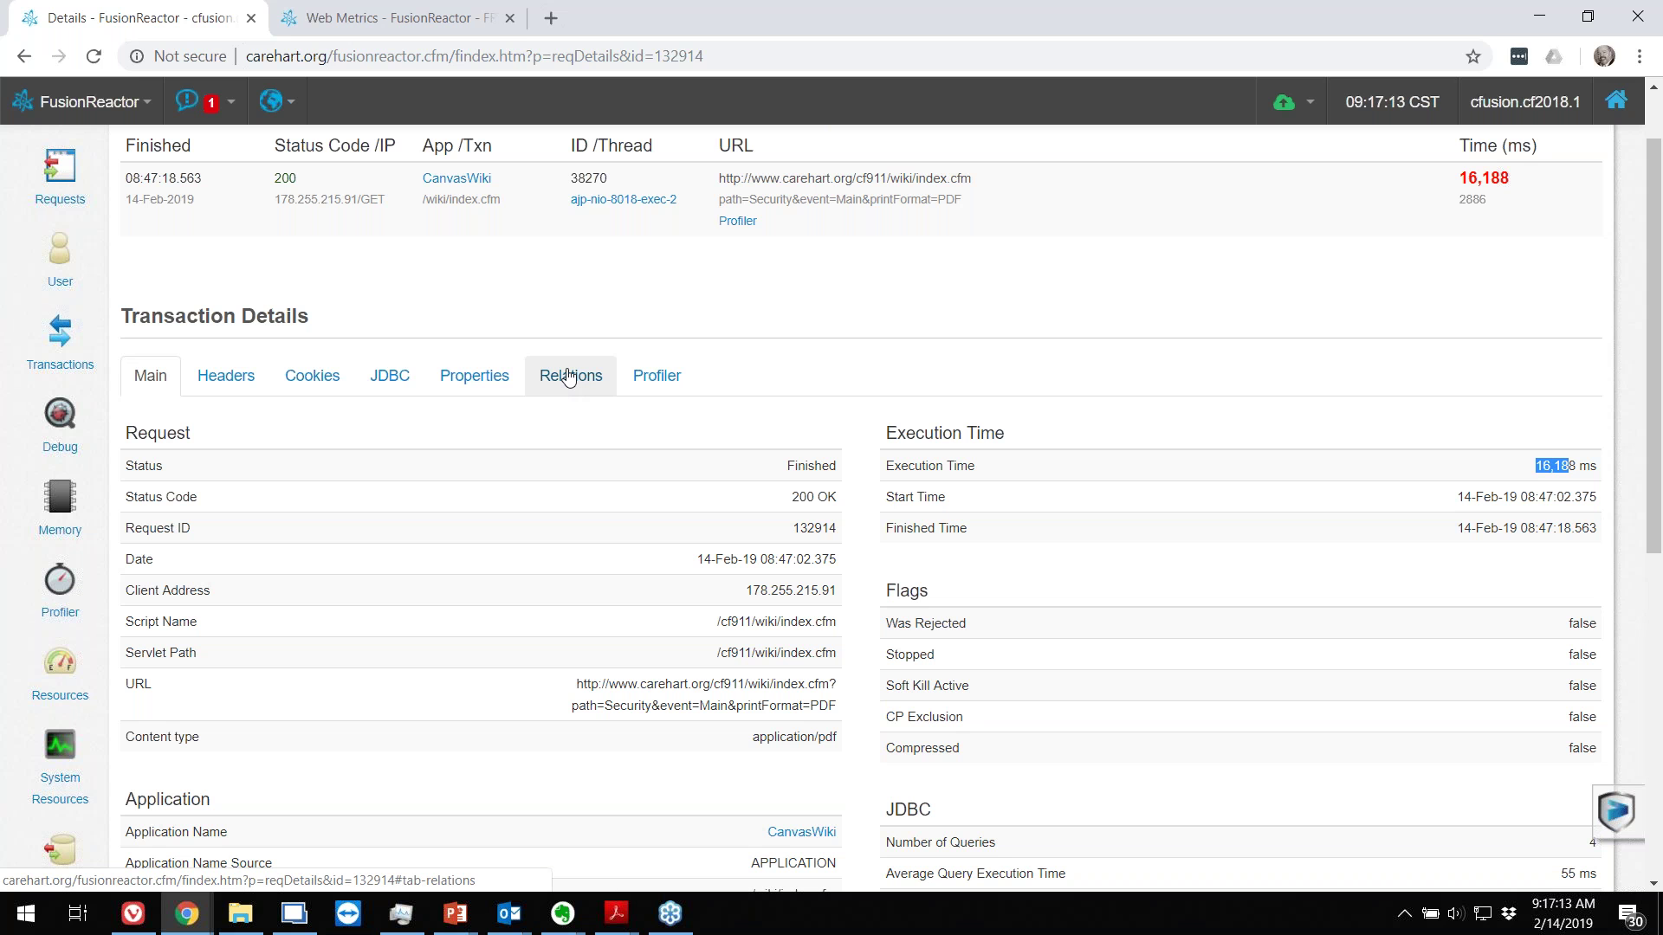
Step: Show the request's Relations and examine the transaction breakdown chart, sub-transaction summary and transaction hierarchy
left_click(568, 378)
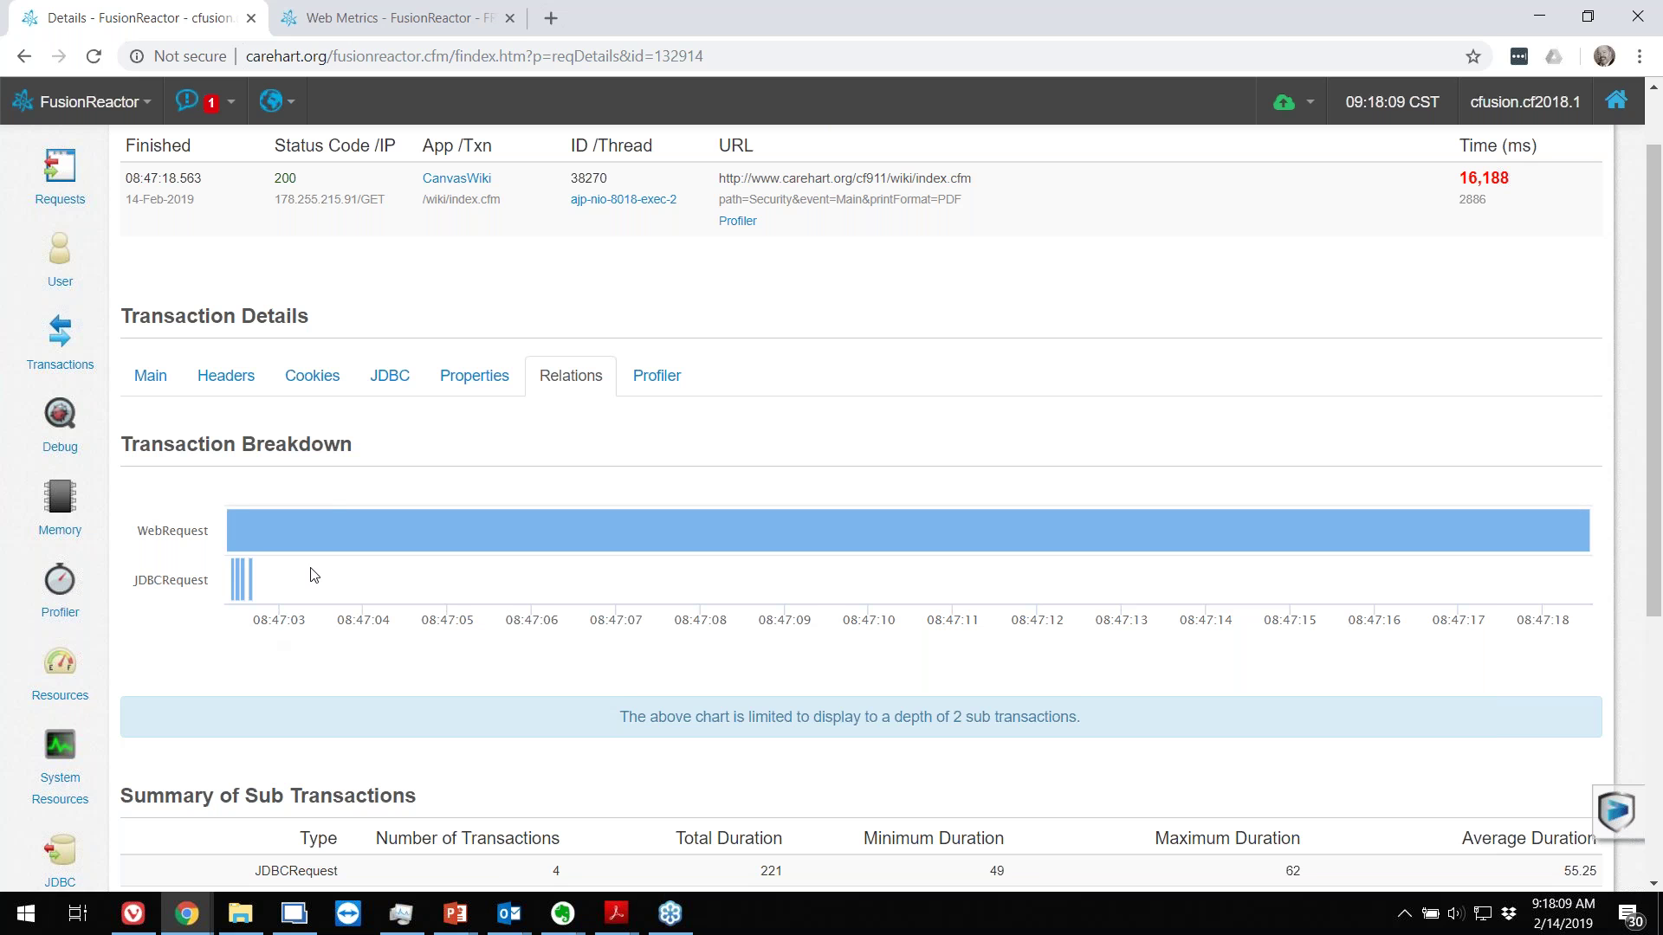
scroll(313, 575, "up", 1)
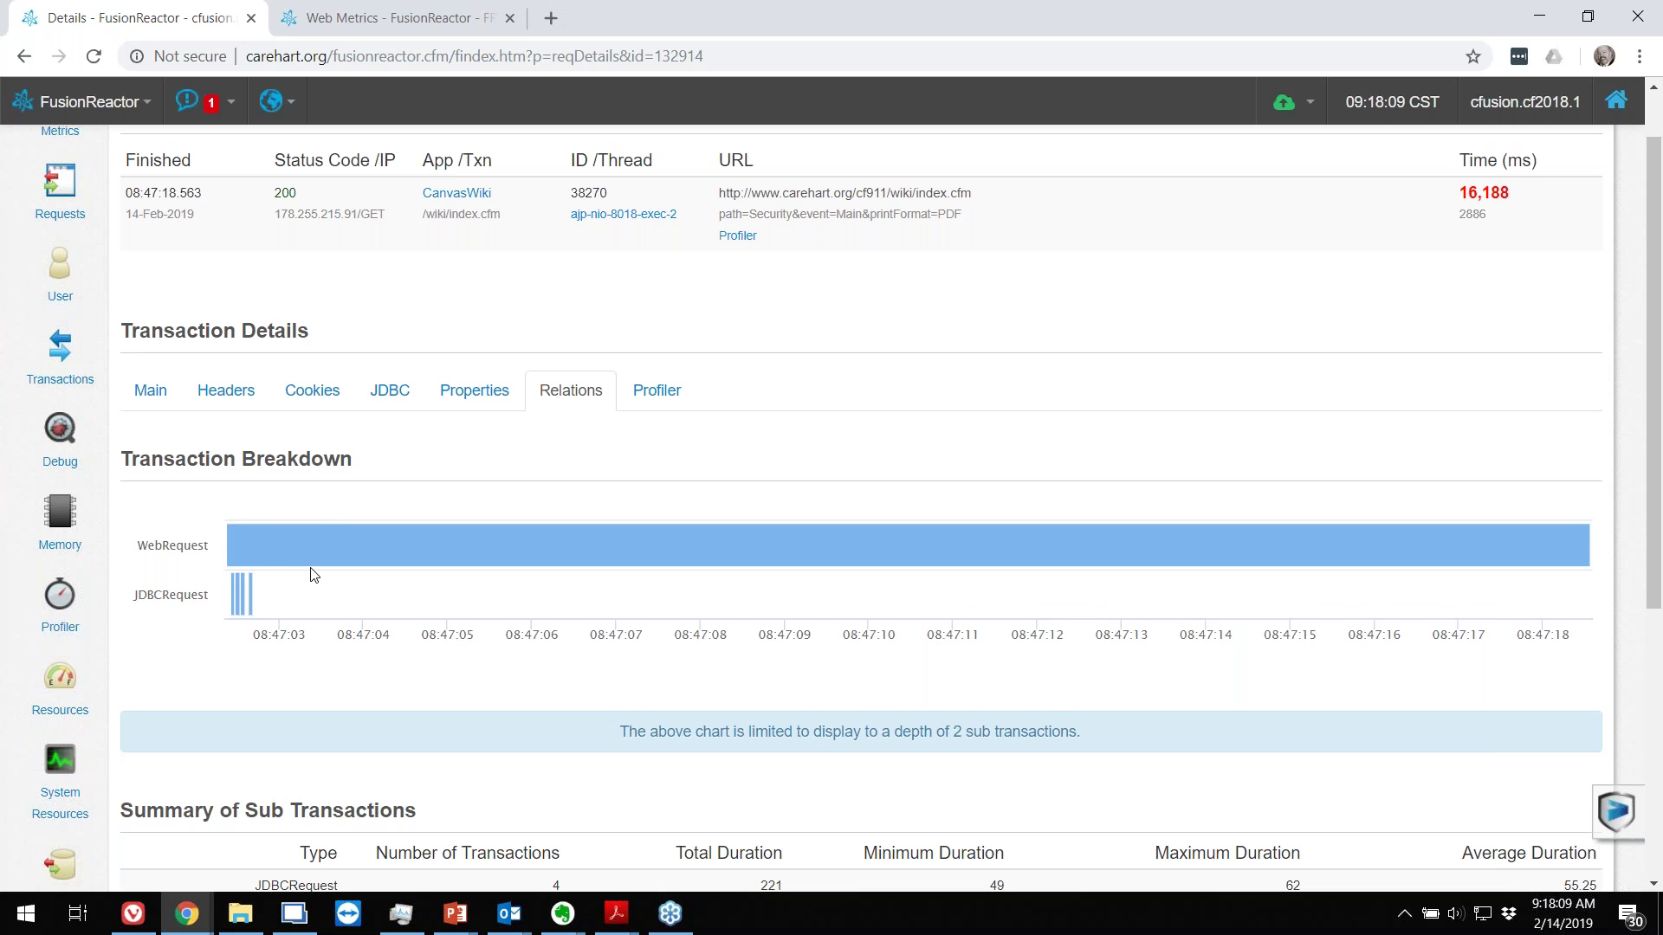
scroll(314, 575, "up", 1)
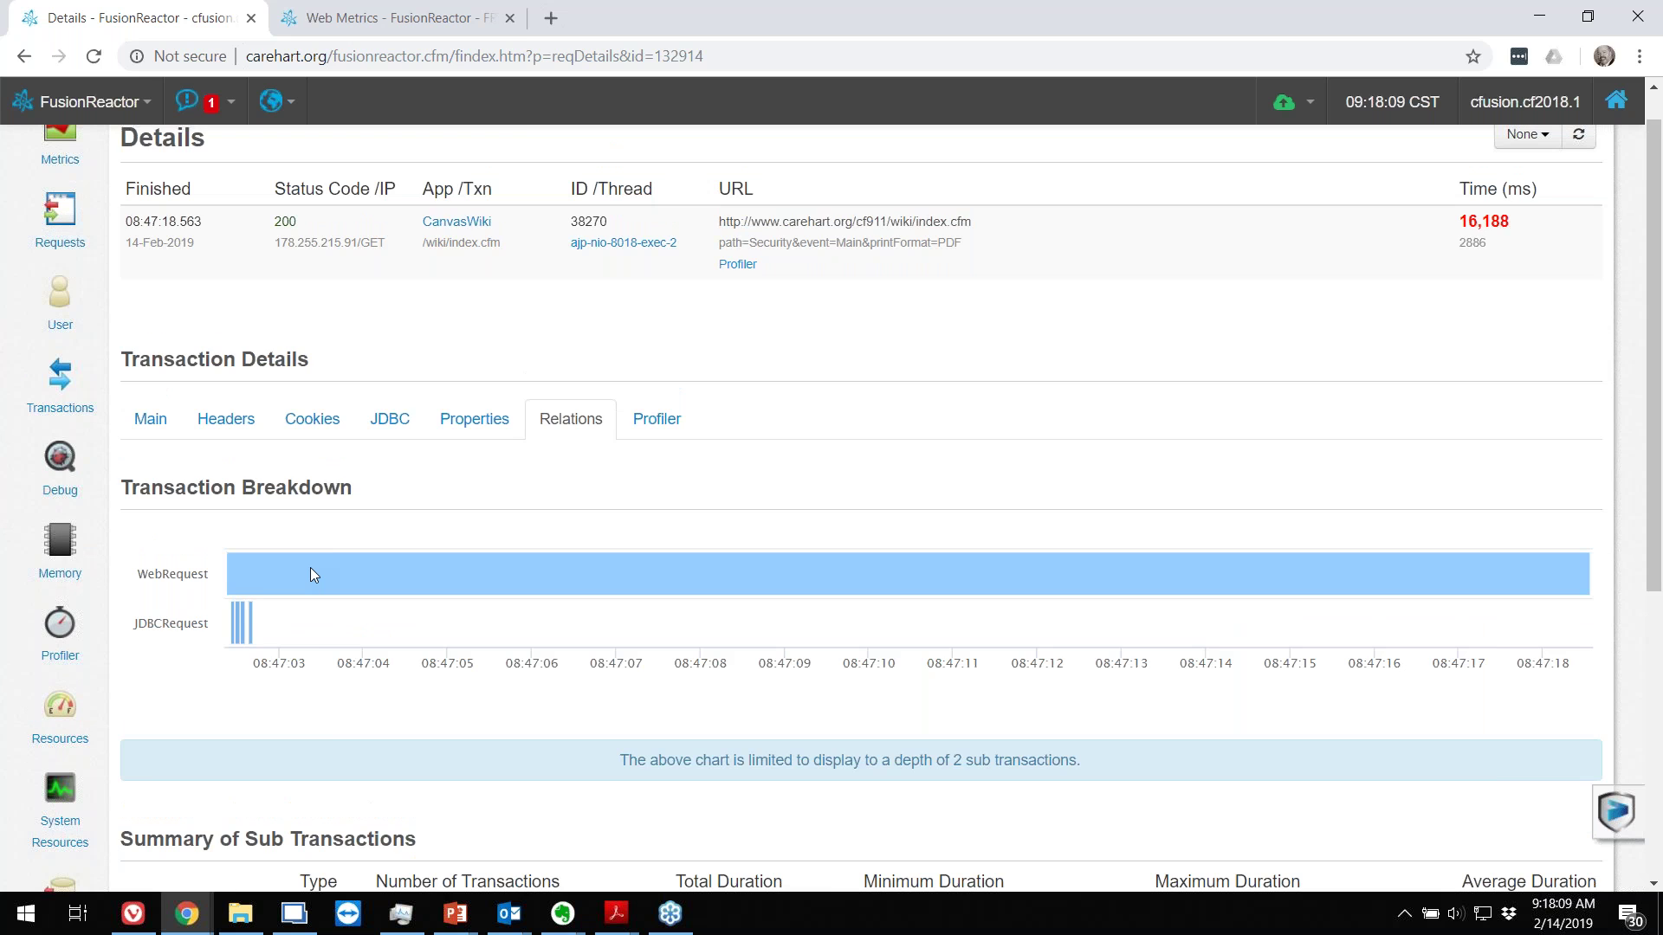
scroll(310, 572, "down", 3)
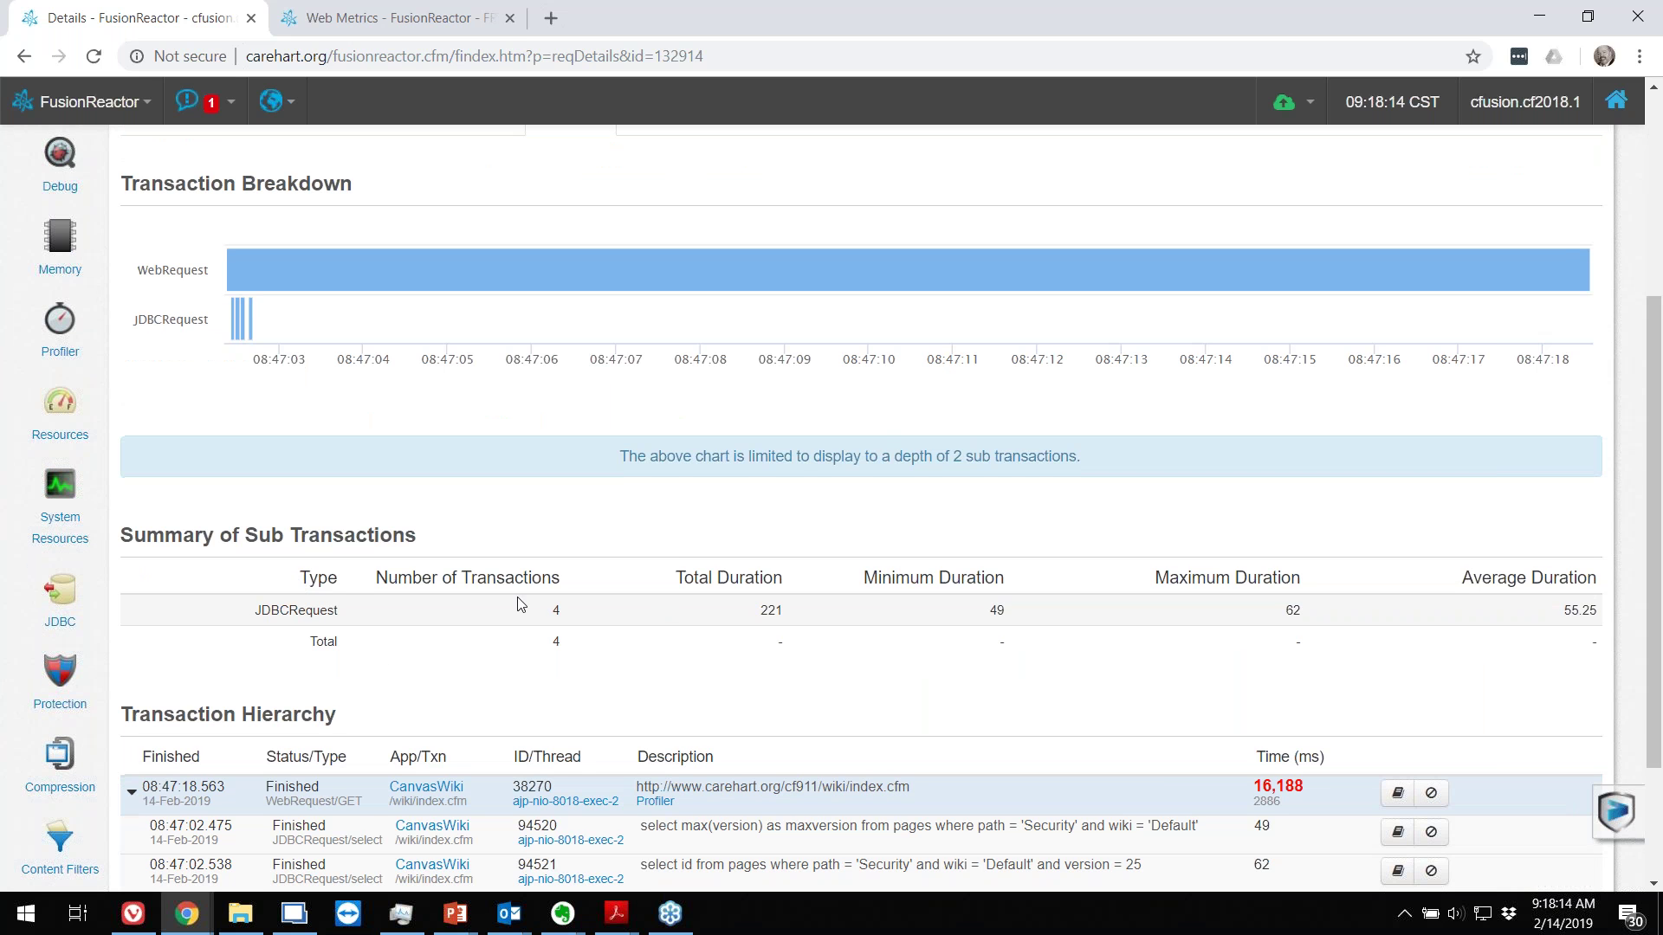
Step: Review the request's JDBC sub-transactions in the hierarchy and compare them with the breakdown chart and request summary
scroll(520, 604, "down", 2)
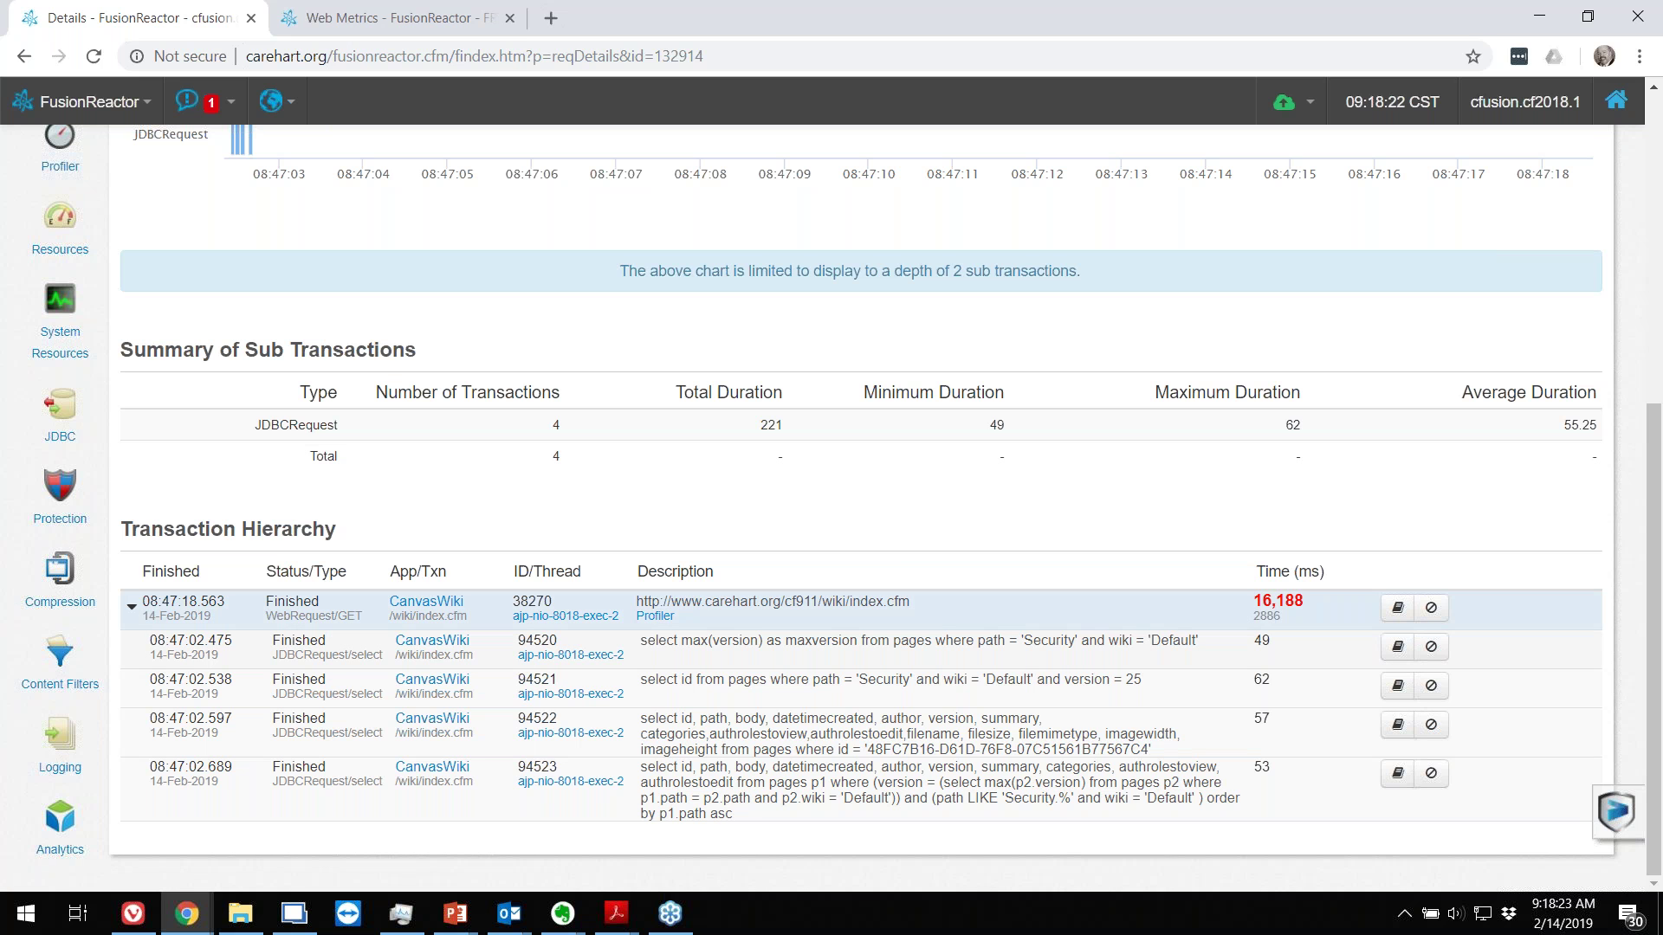
scroll(1269, 762, "up", 1)
scroll(1269, 762, "up", 3)
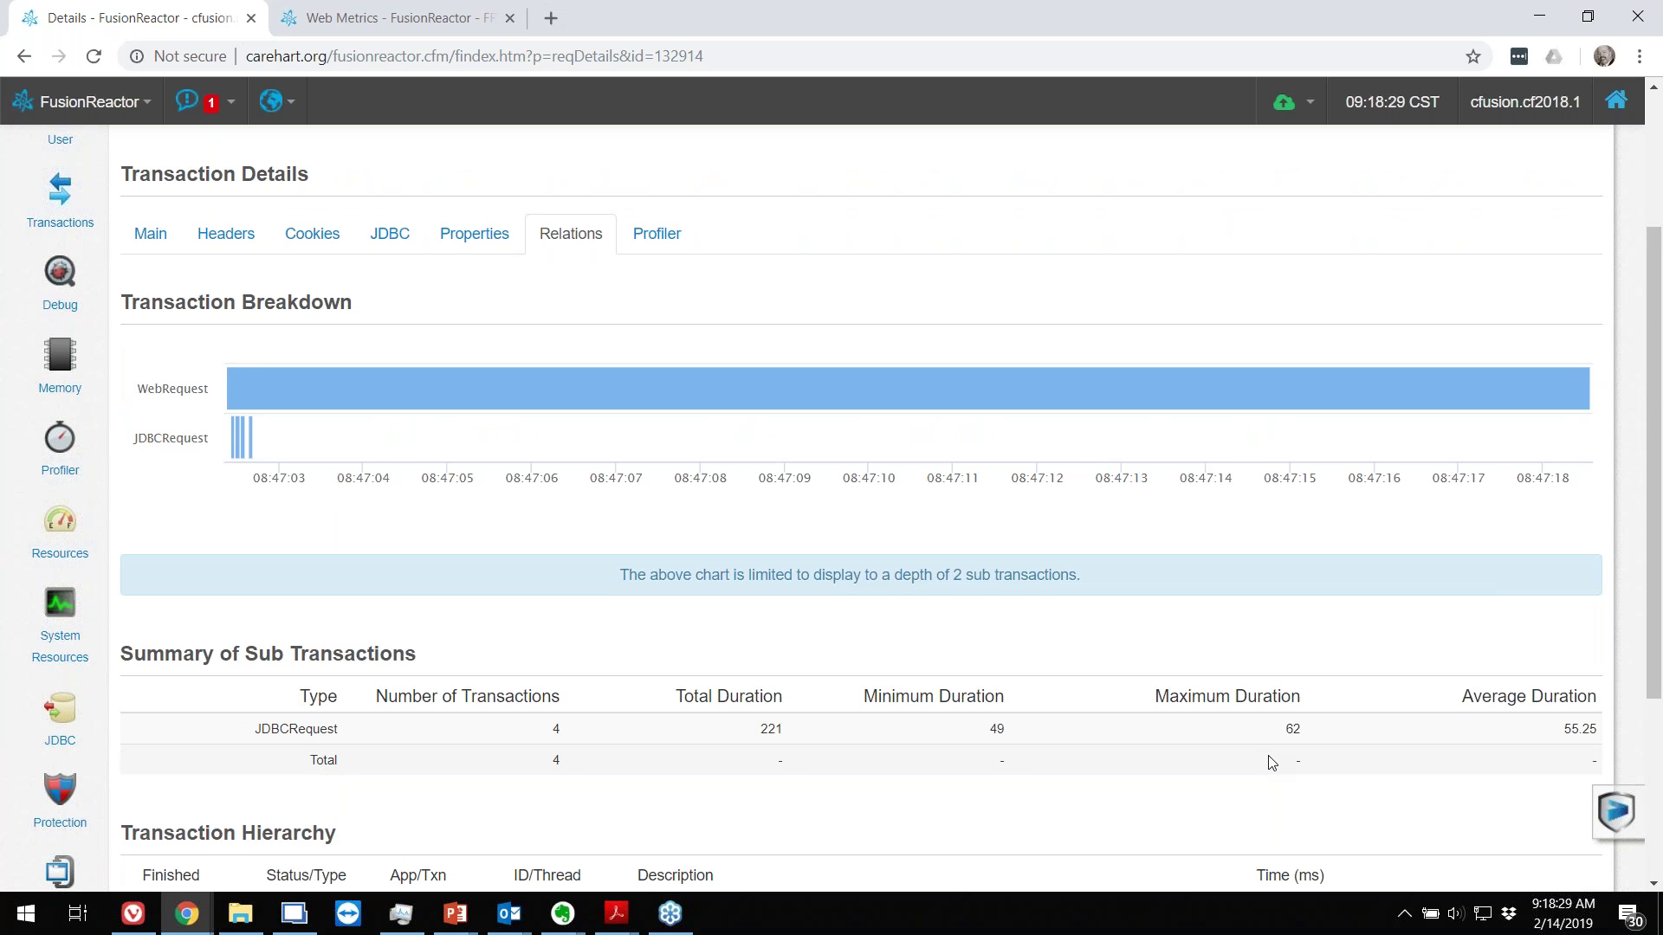
scroll(1270, 762, "up", 1)
scroll(1270, 762, "up", 1)
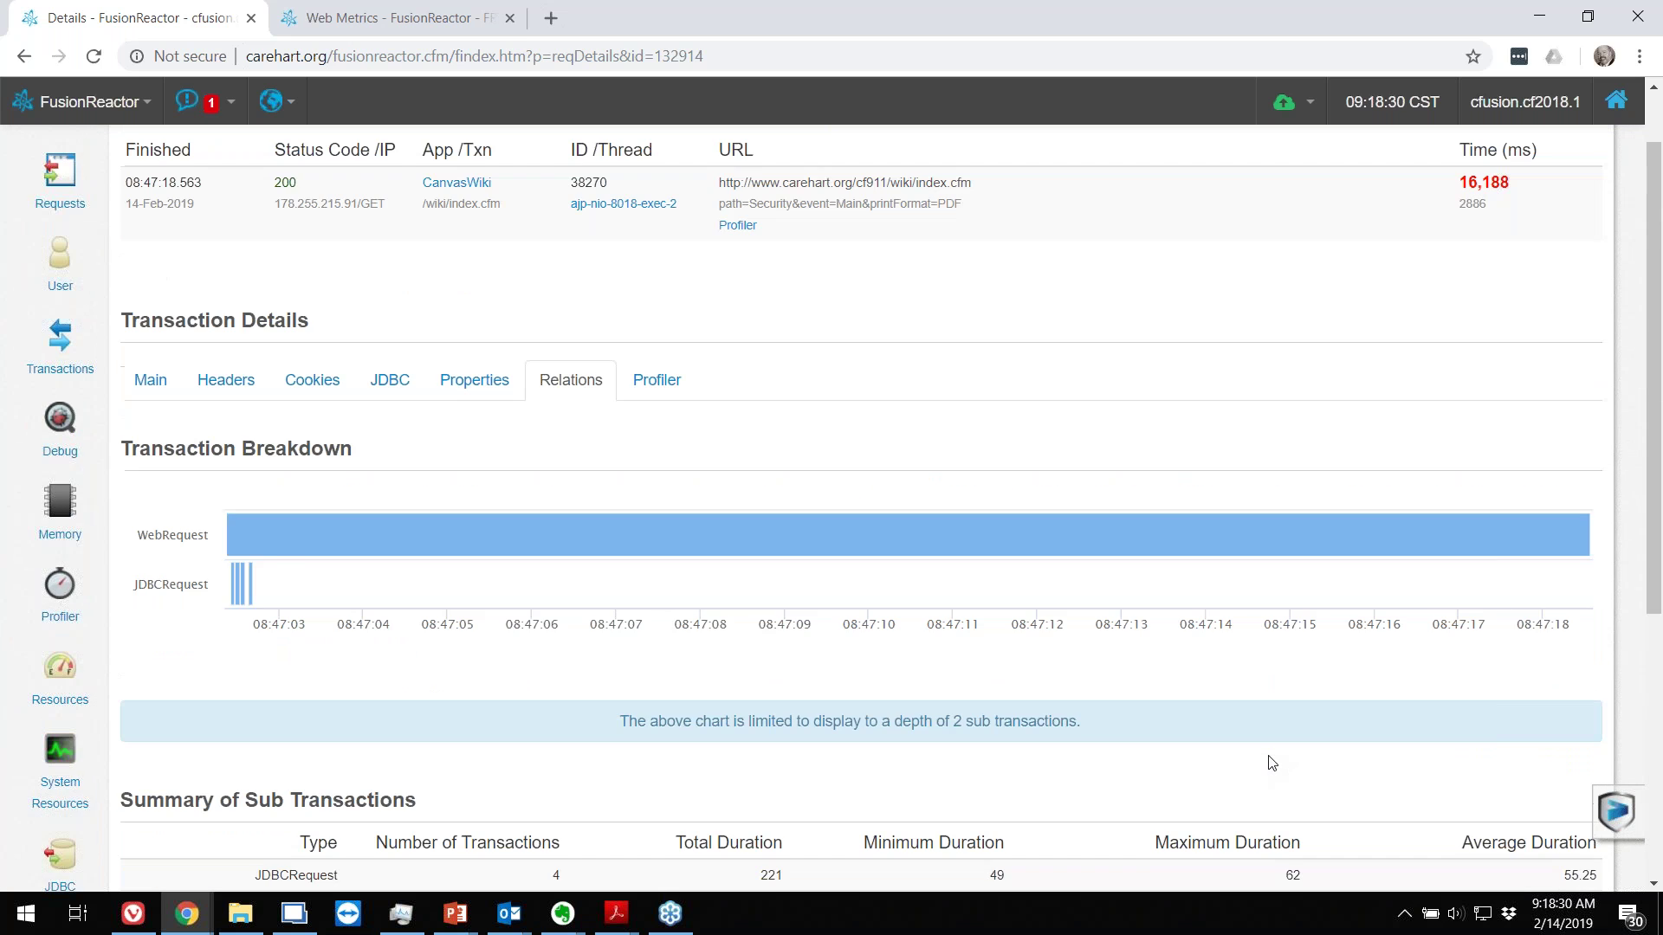
scroll(1269, 762, "up", 1)
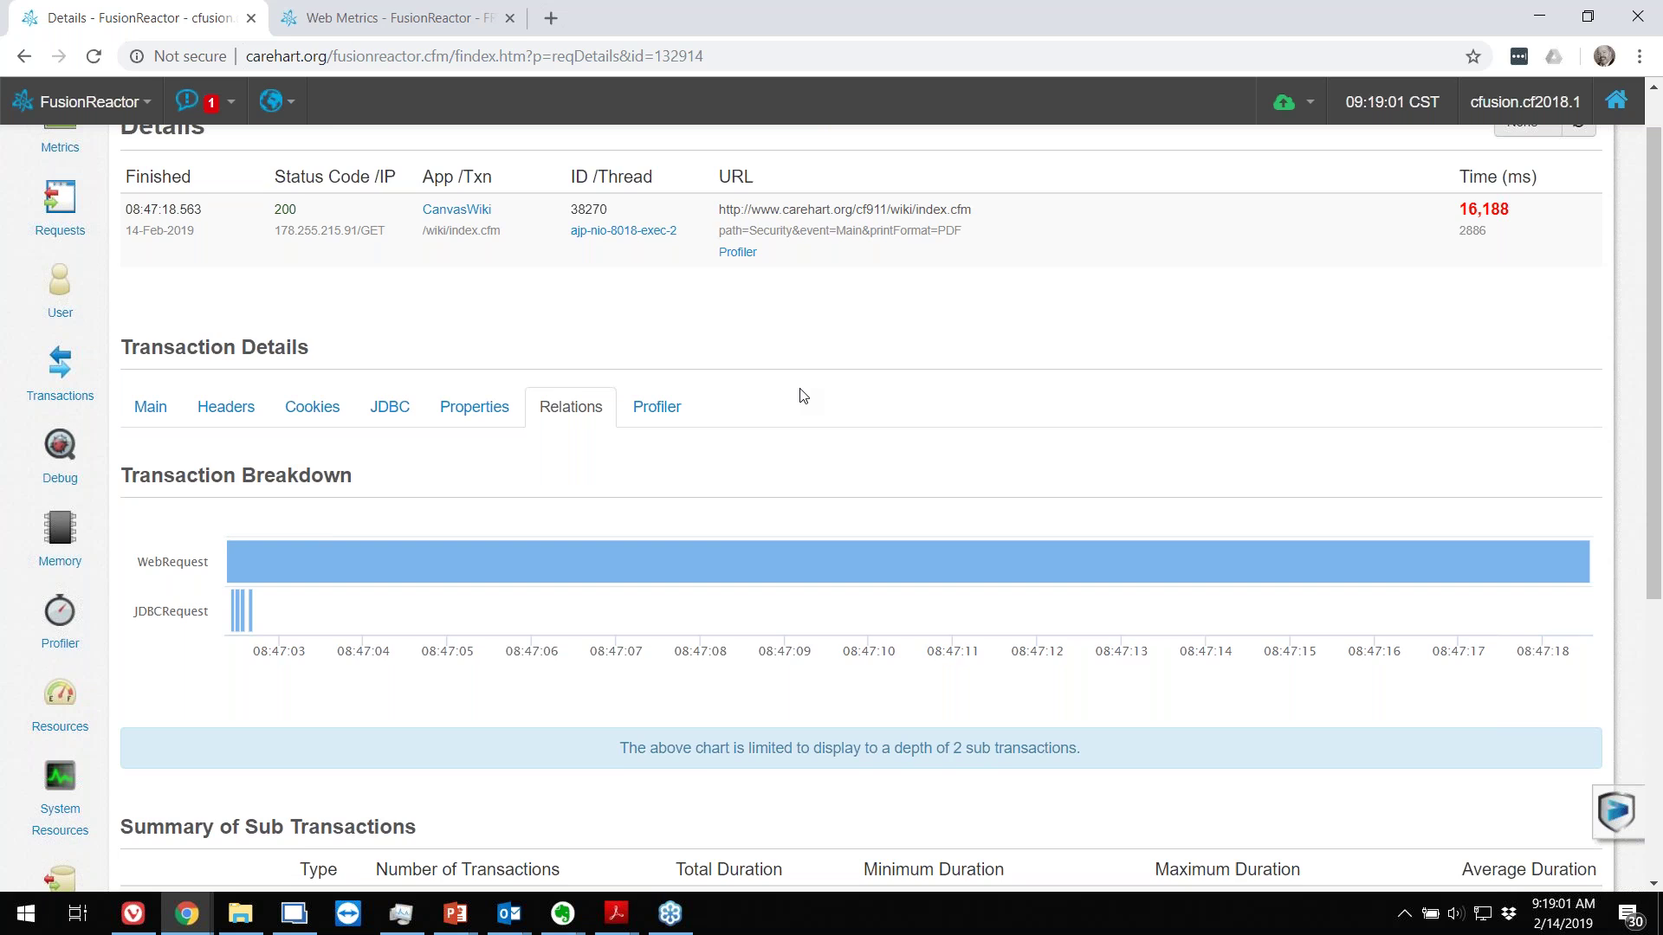
scroll(803, 396, "up", 1)
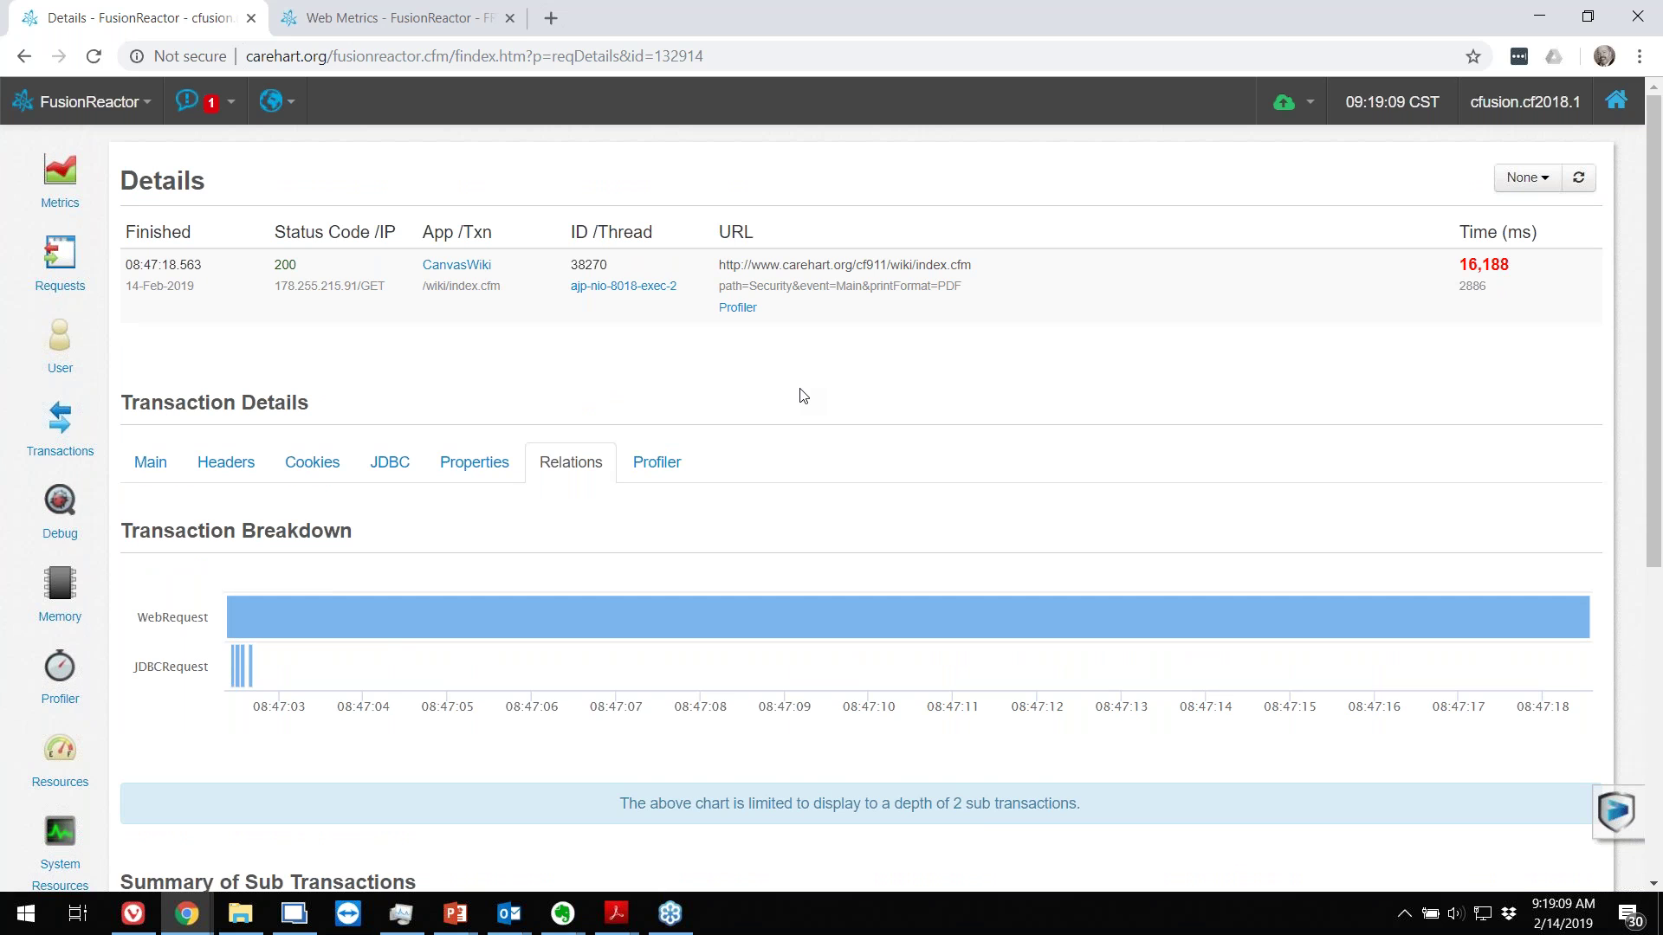
Step: Go back to the slow web requests and examine the main details of the blog request for cfqueryparam_null, including its JDBC and thread figures
key("alt+Left")
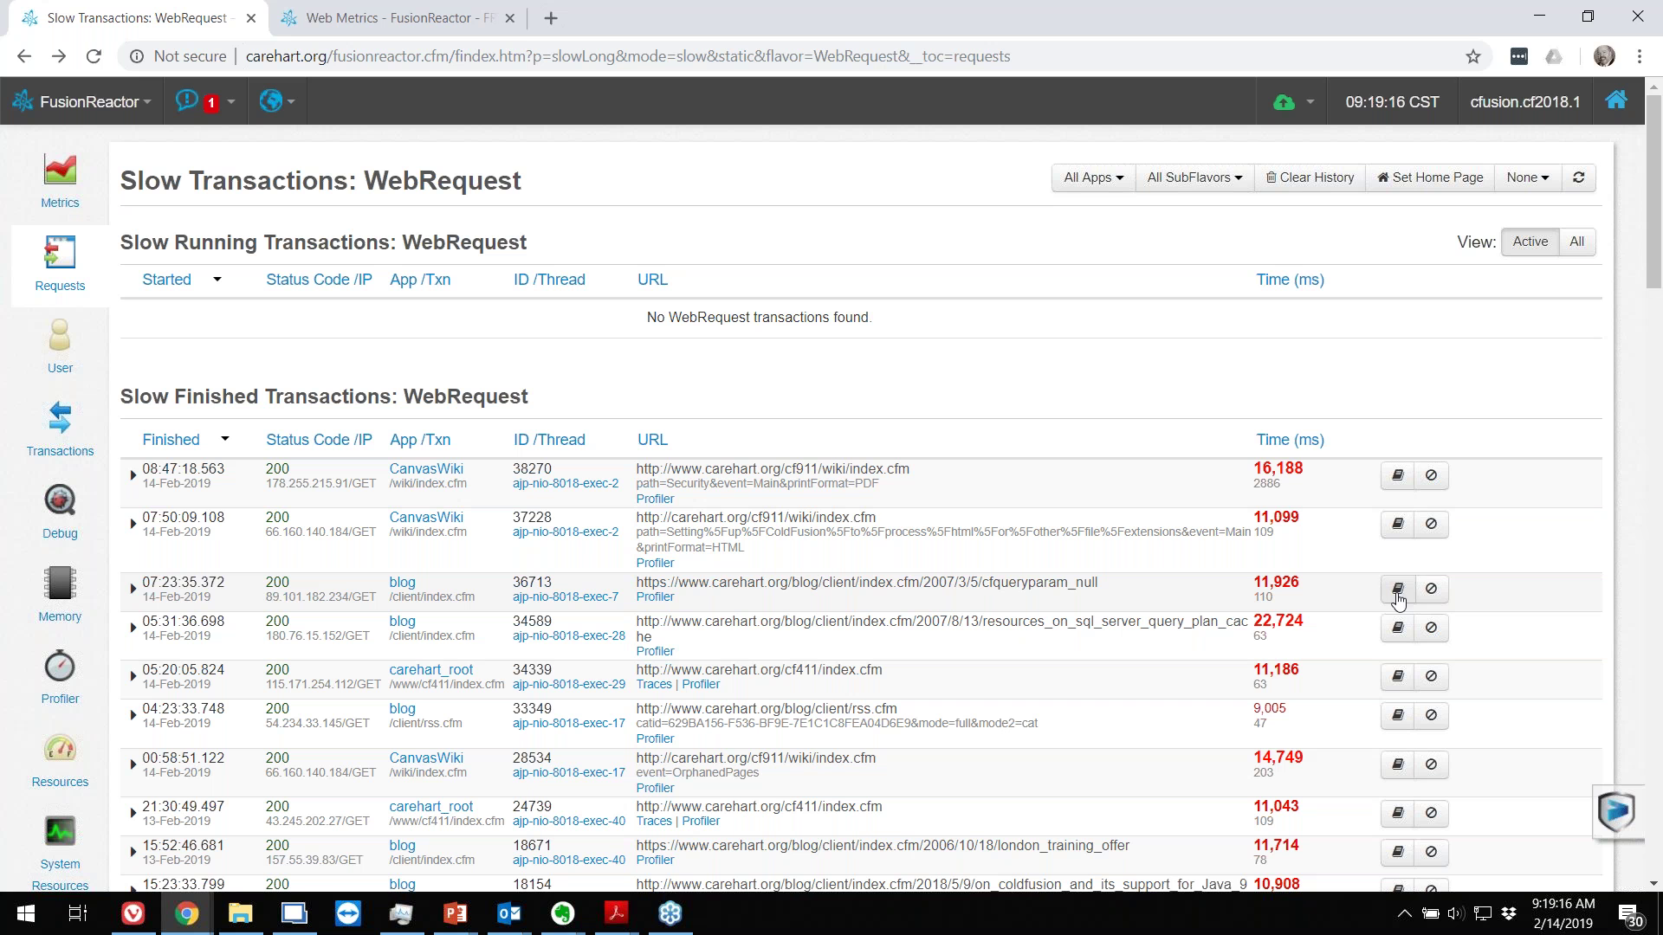
left_click(1046, 587)
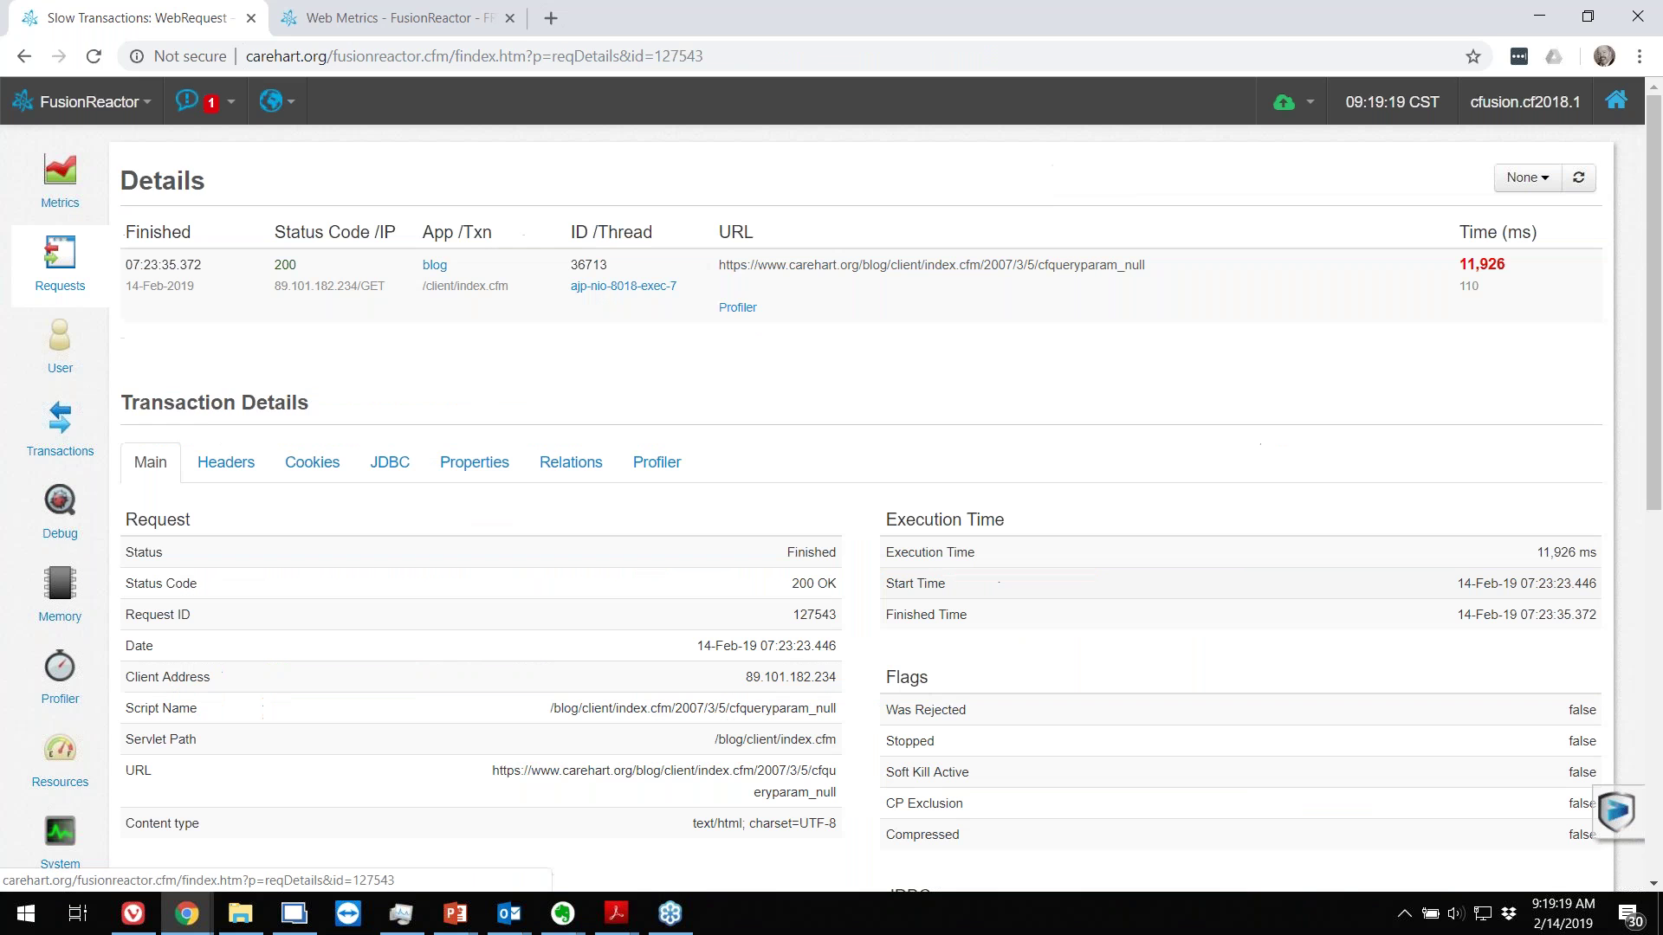
scroll(831, 511, "down", 1)
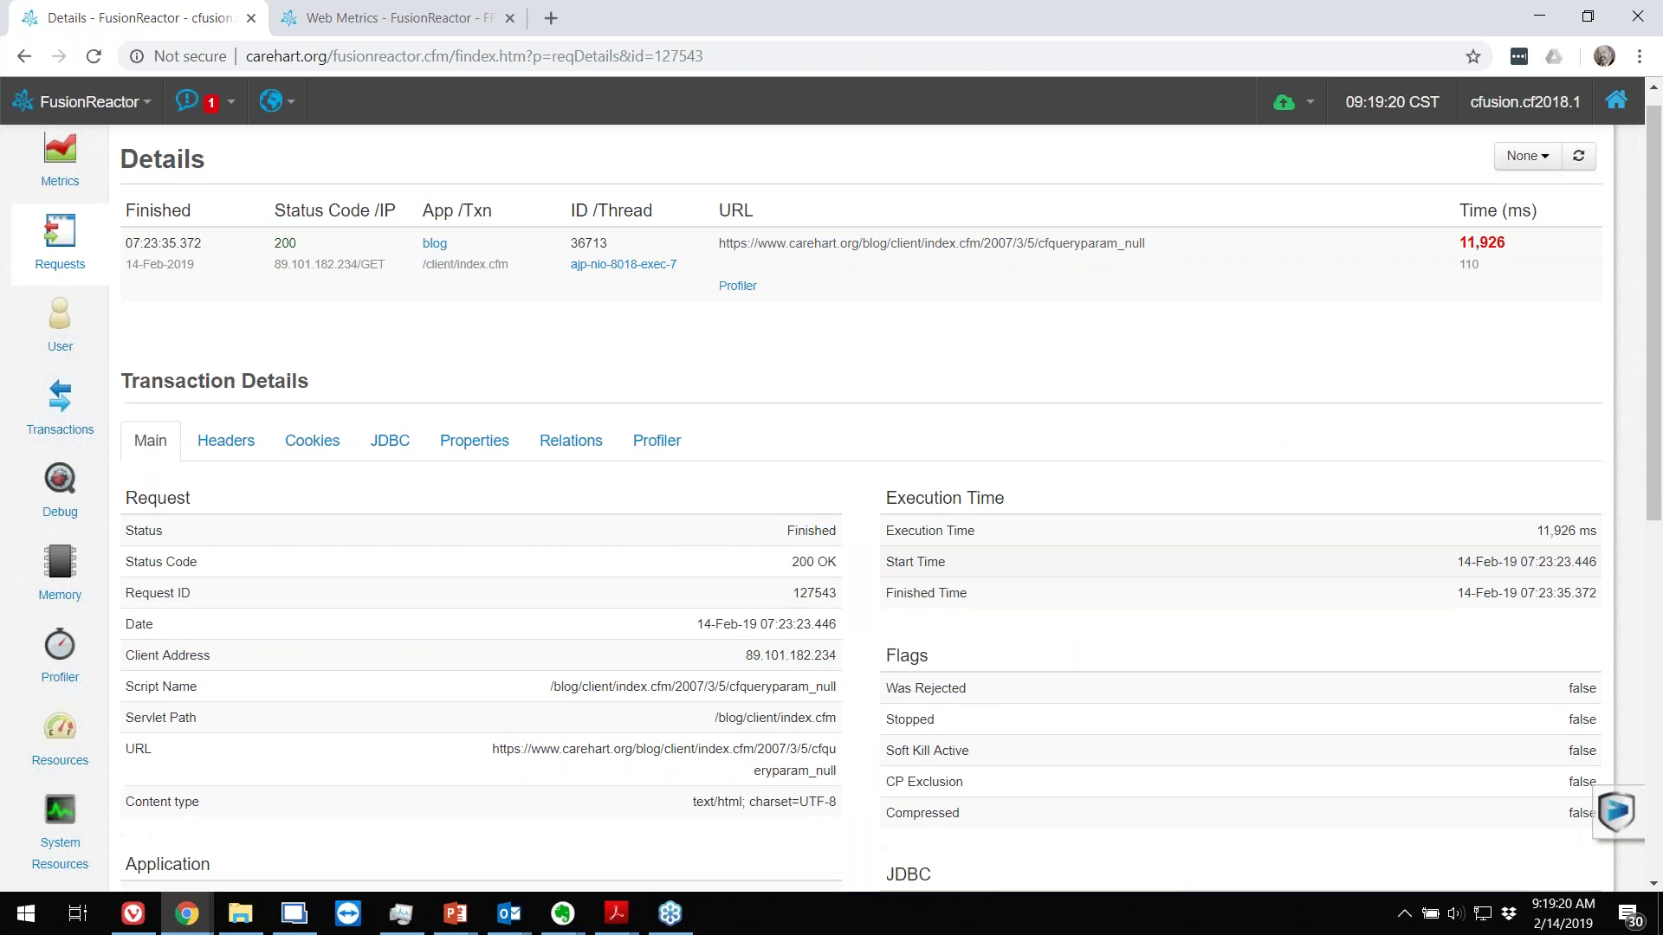
scroll(831, 511, "down", 4)
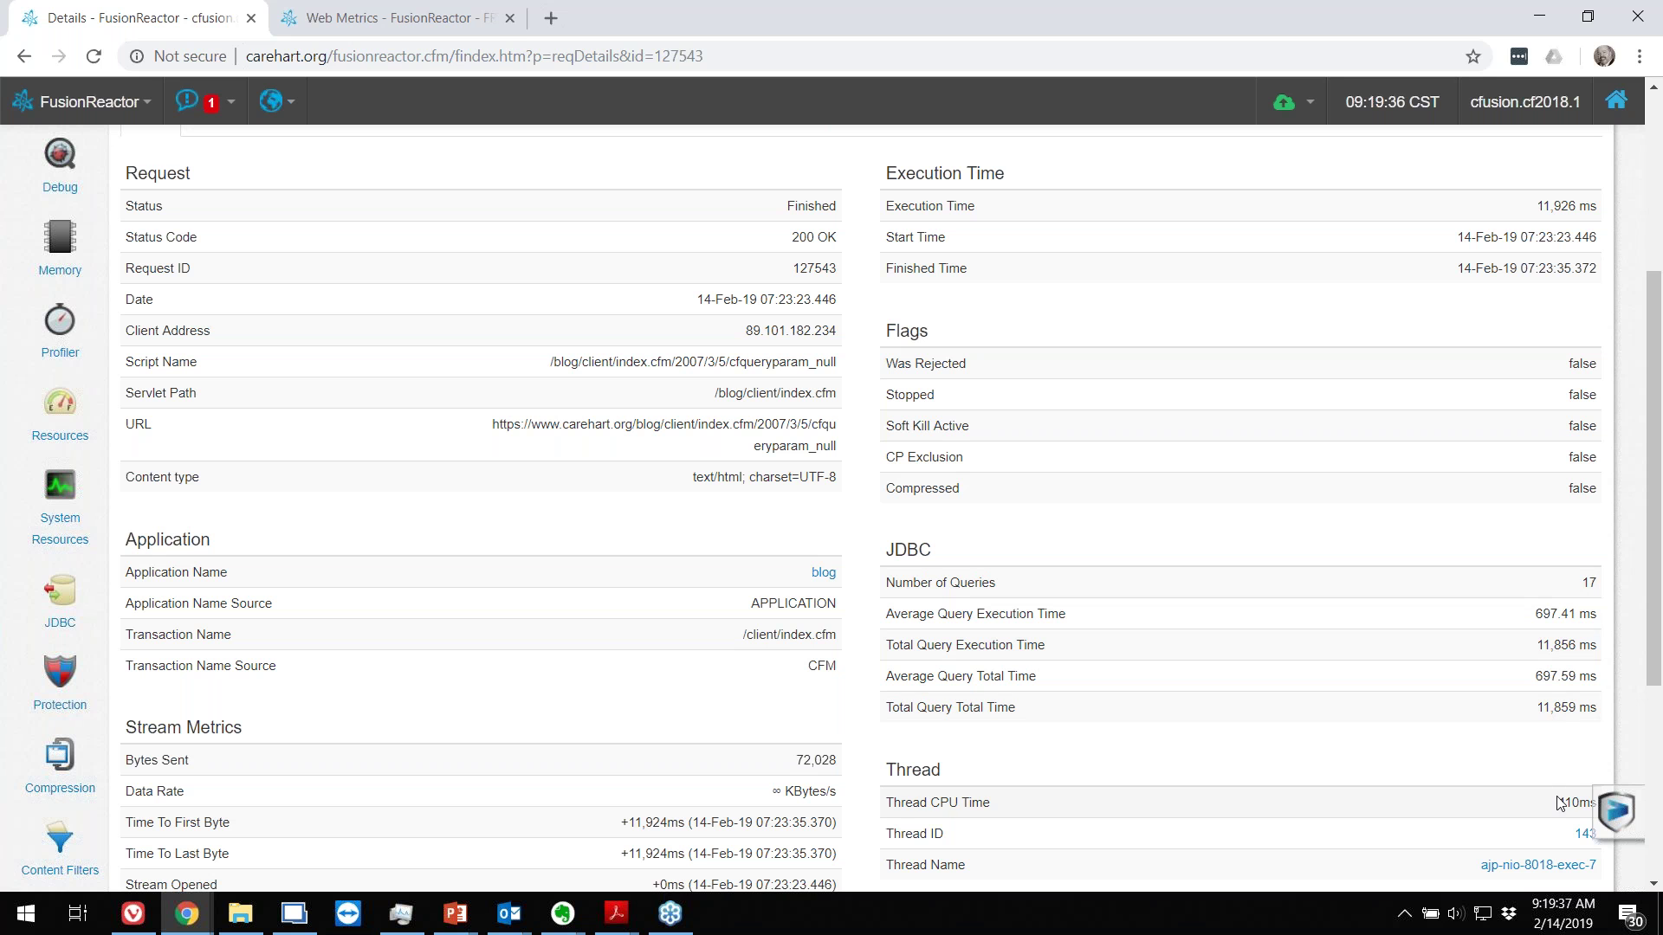
scroll(1559, 804, "up", 1)
scroll(1558, 804, "up", 2)
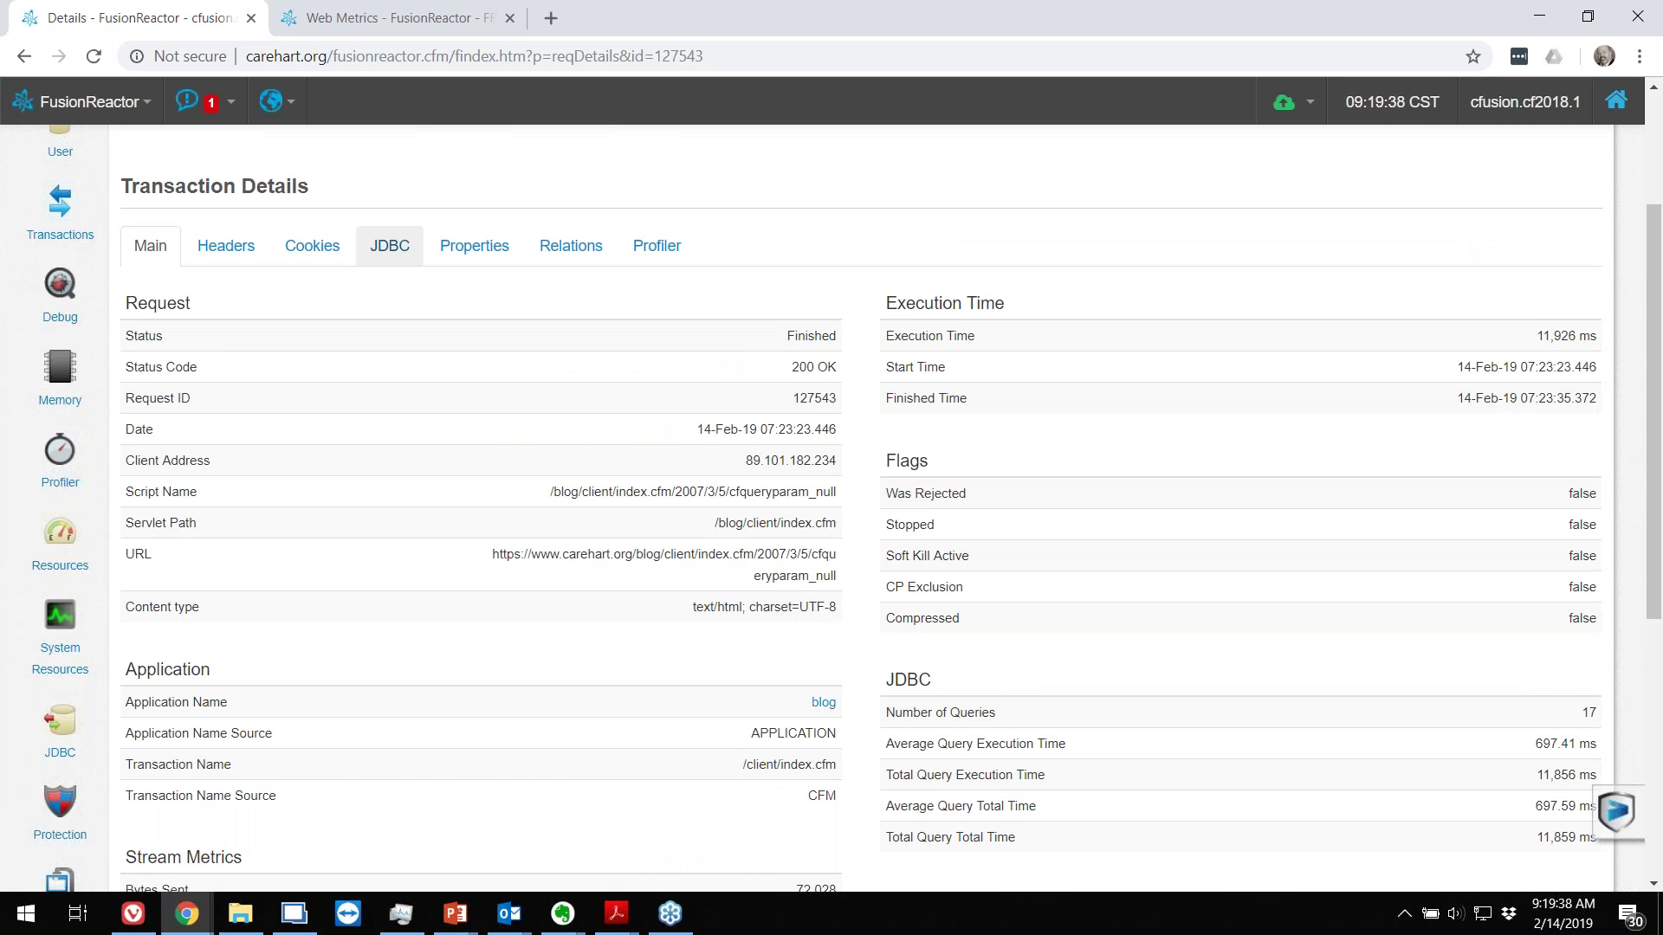
Step: Examine the blog request's JDBC summary, row summary and slowest SQL queries
left_click(390, 245)
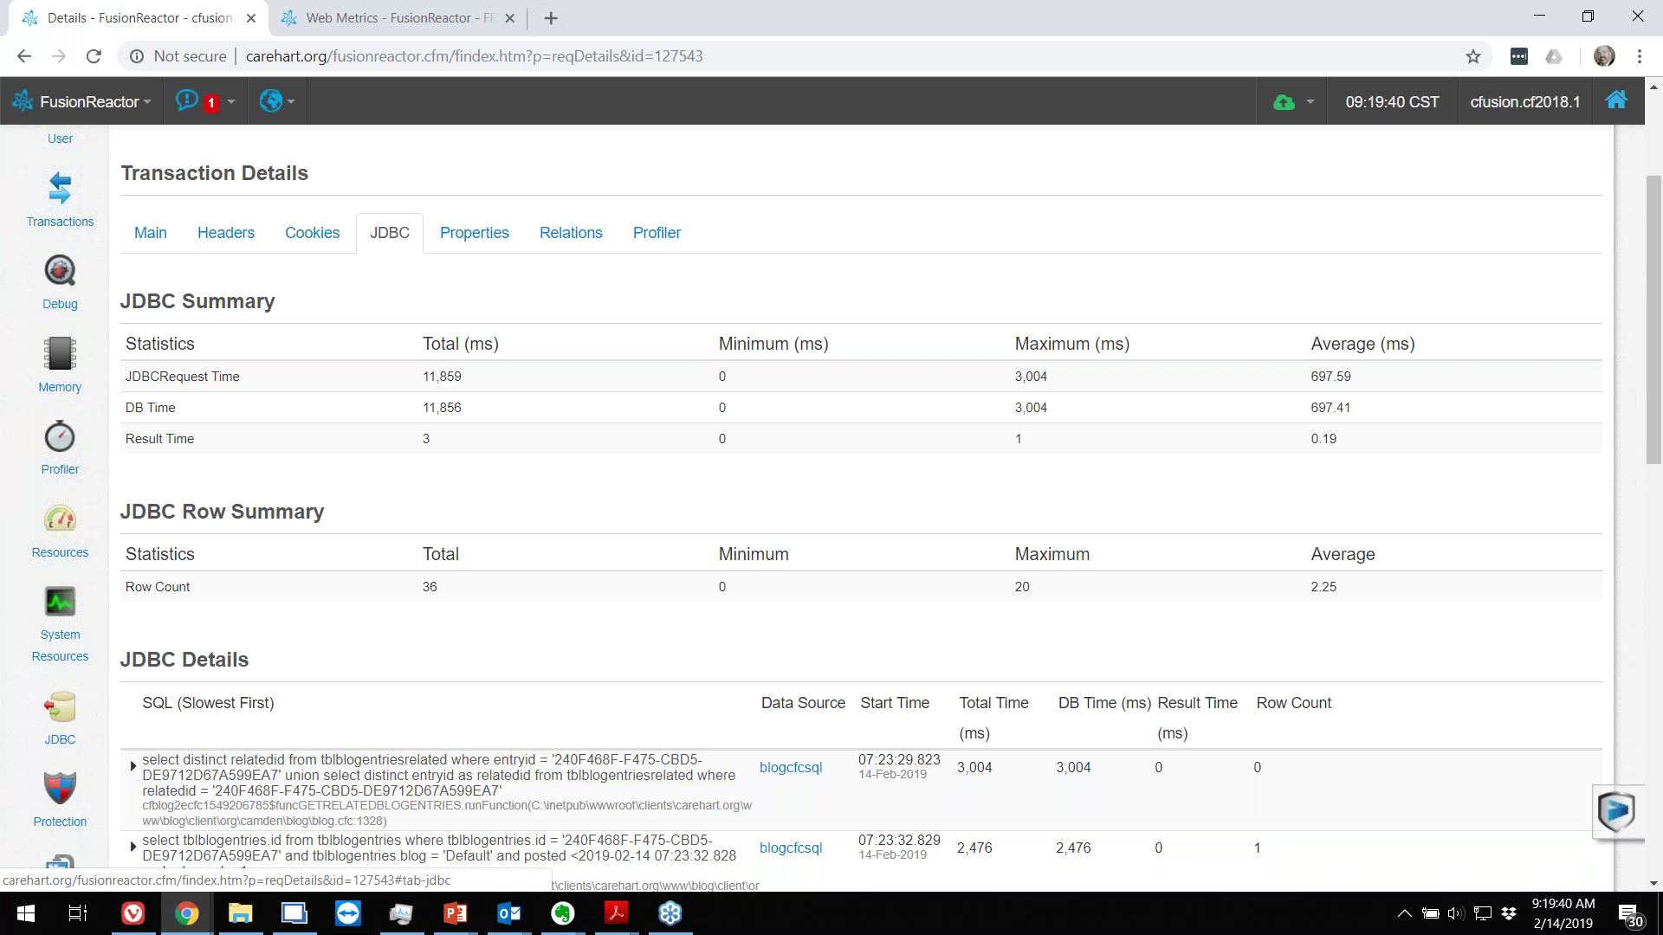
scroll(1004, 568, "down", 2)
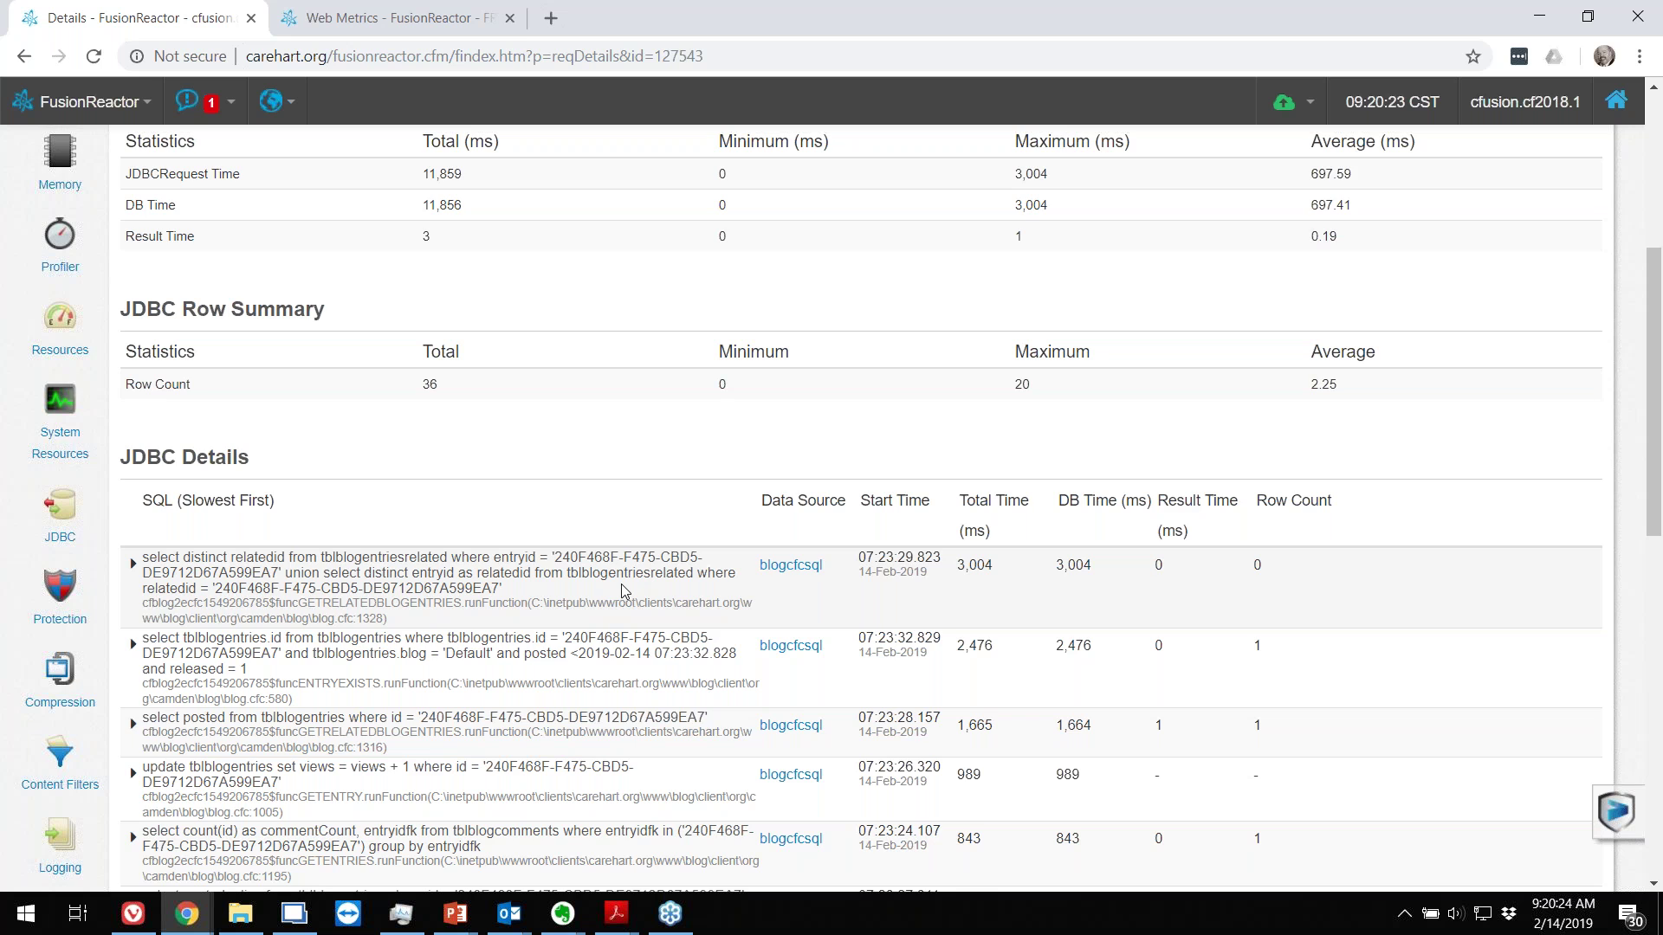
scroll(621, 584, "up", 3)
scroll(625, 591, "up", 3)
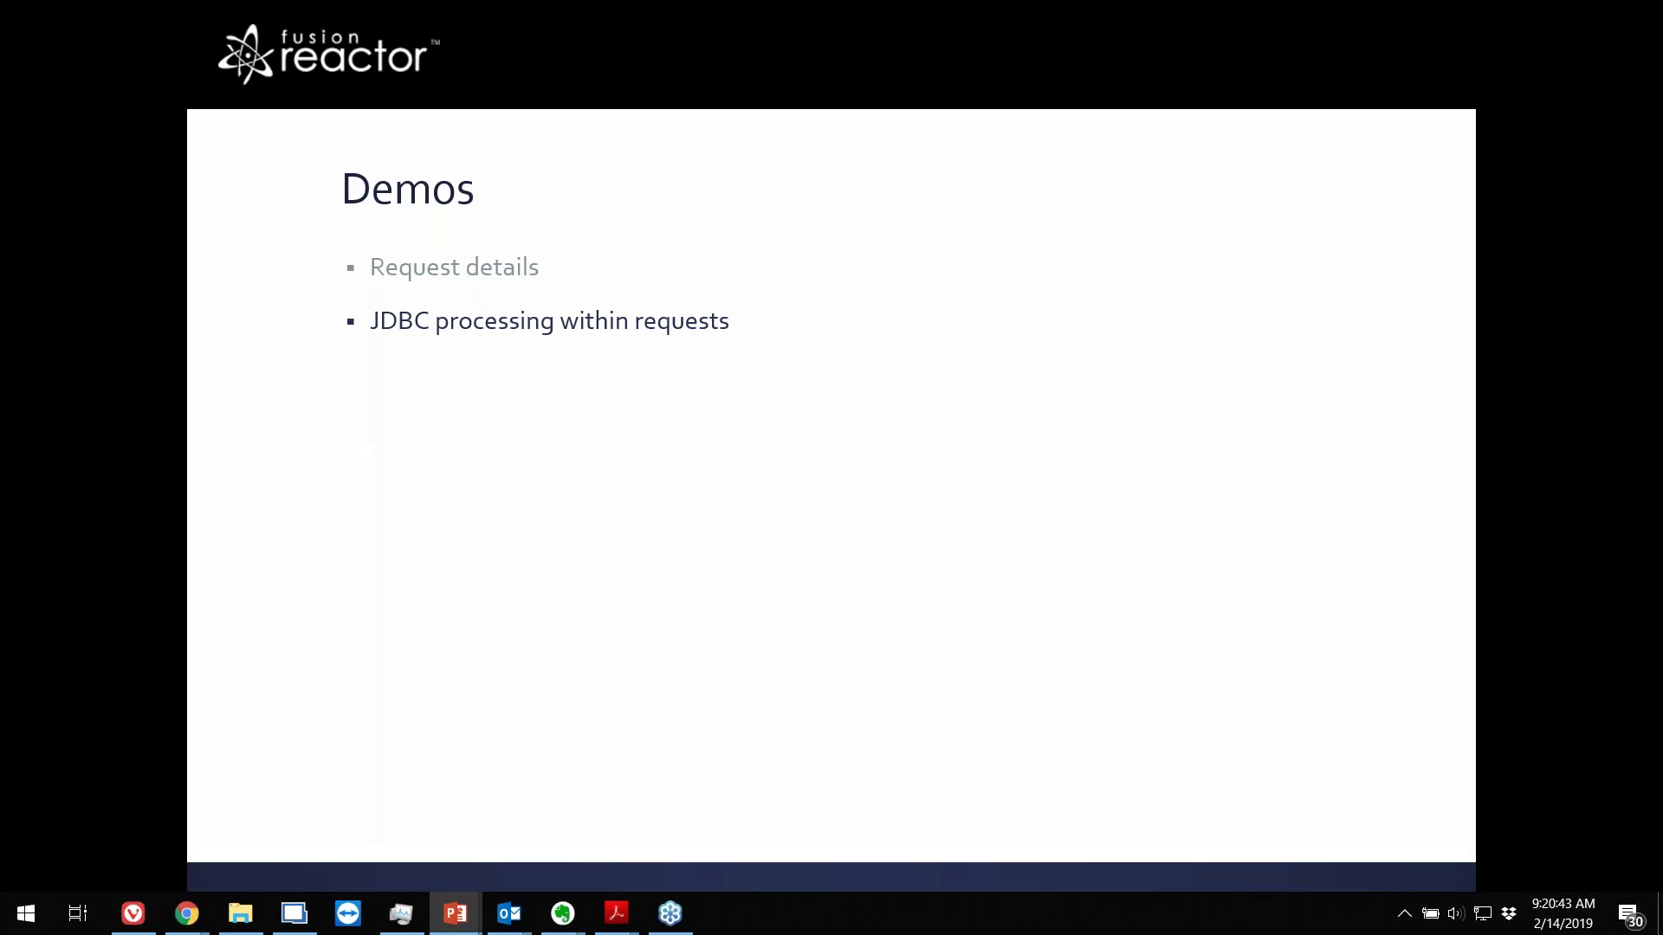
key("Right")
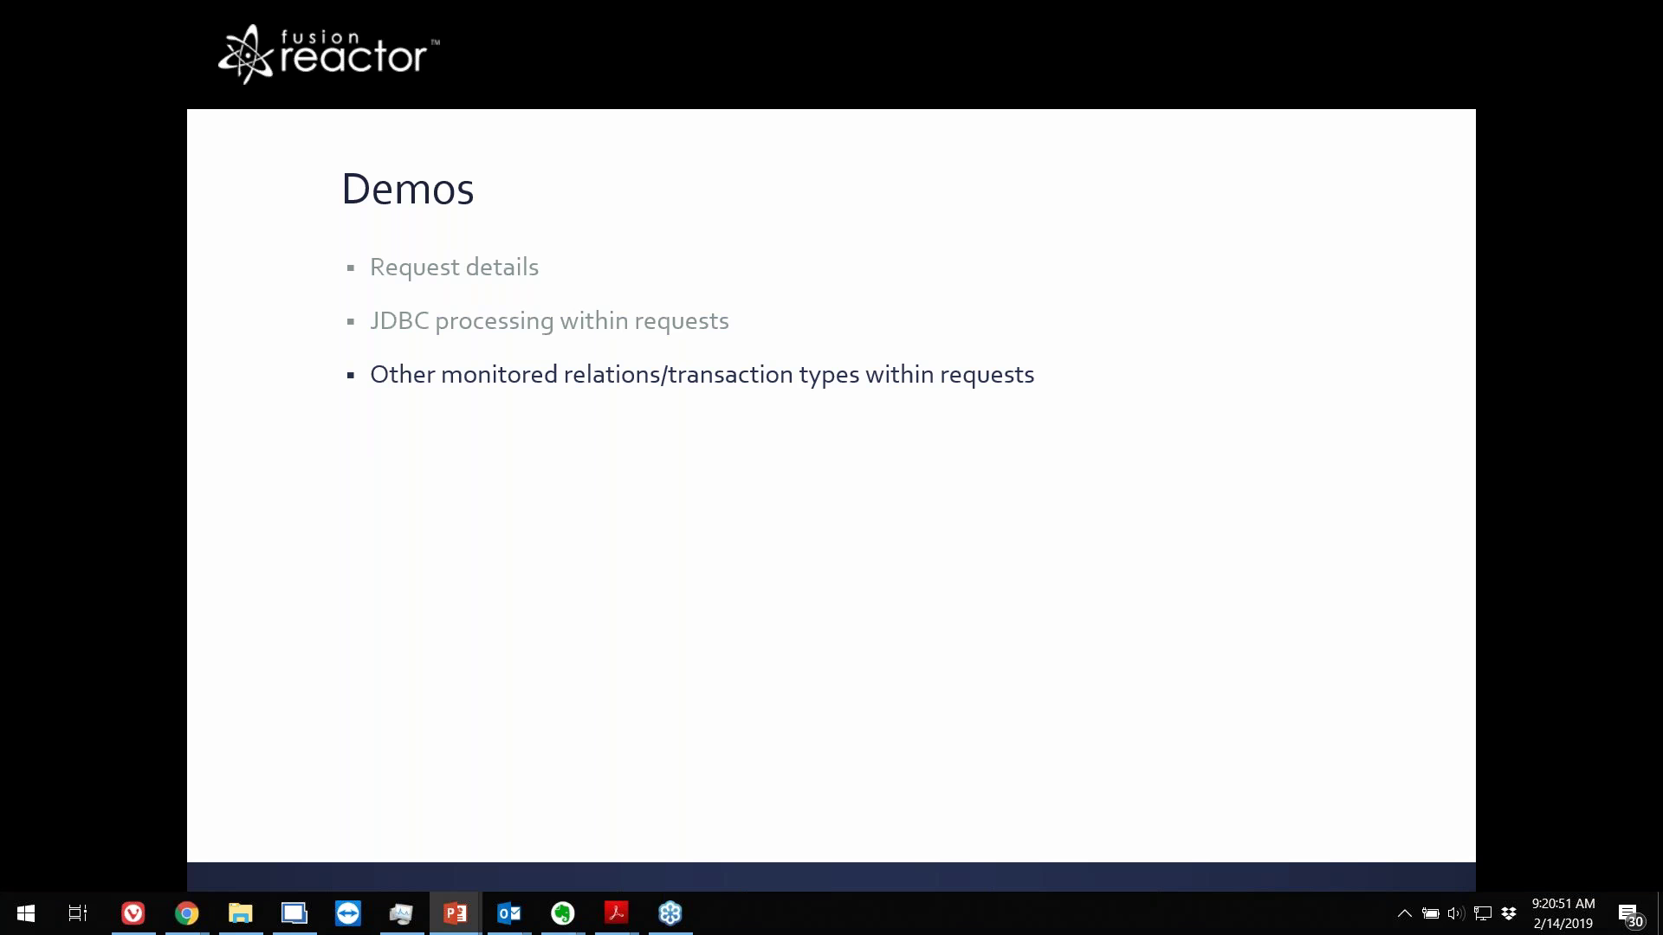
key("Right")
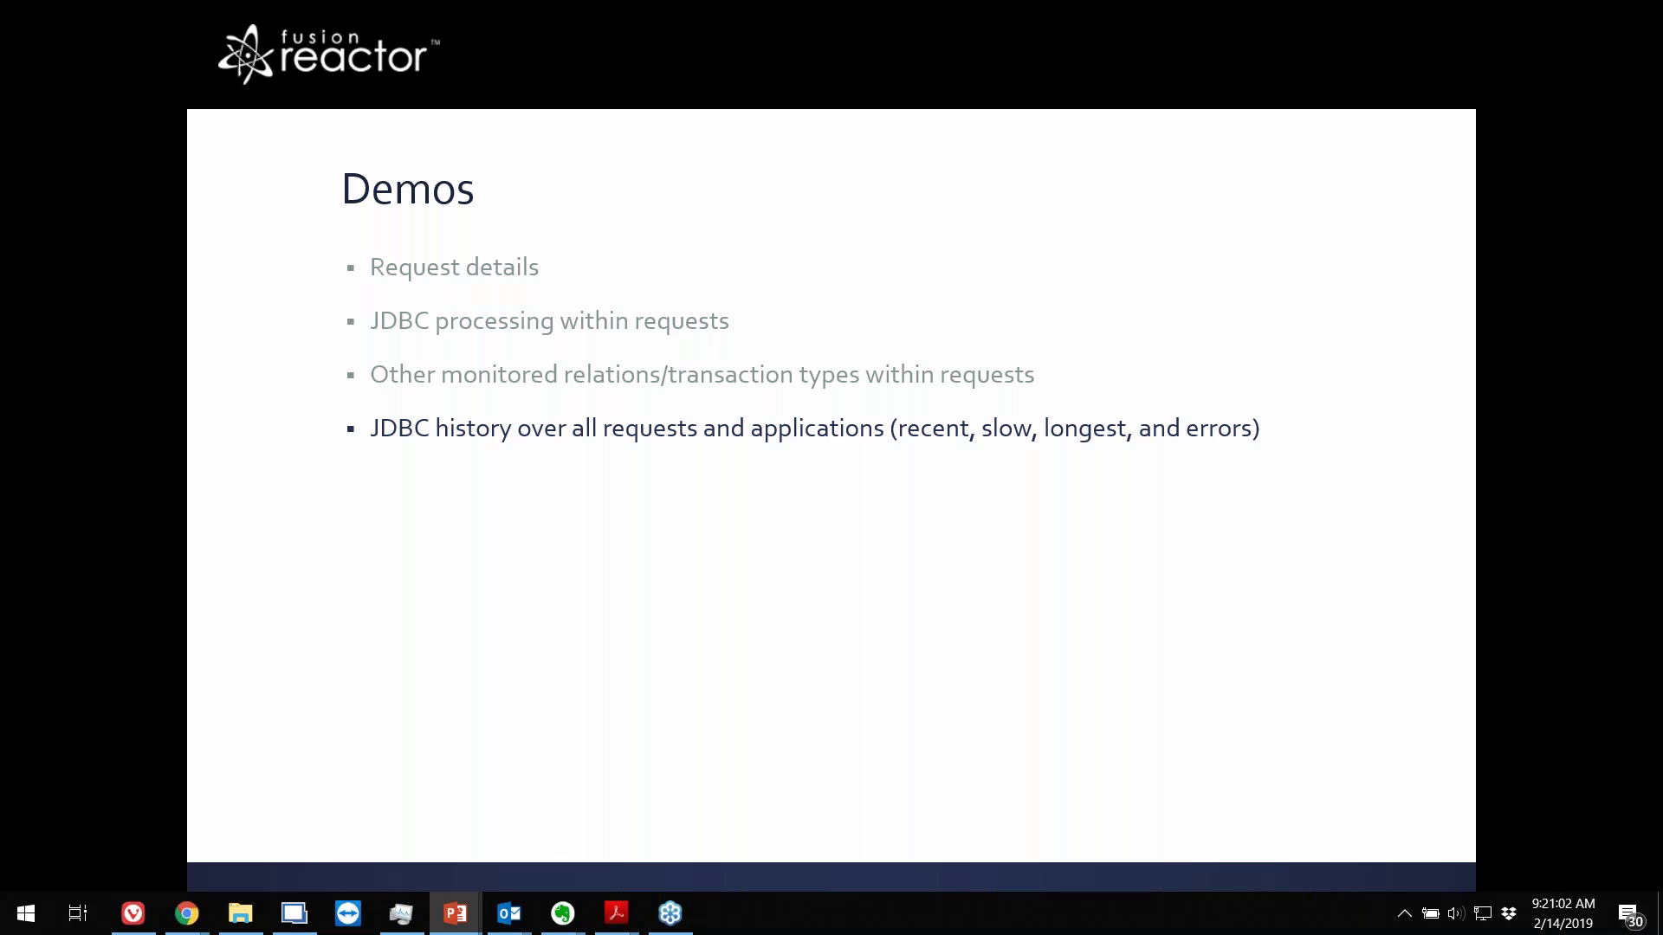
Step: Switch back to FusionReactor in the browser, open the transaction history and filter it to CFHTTP transactions
key("alt+Tab")
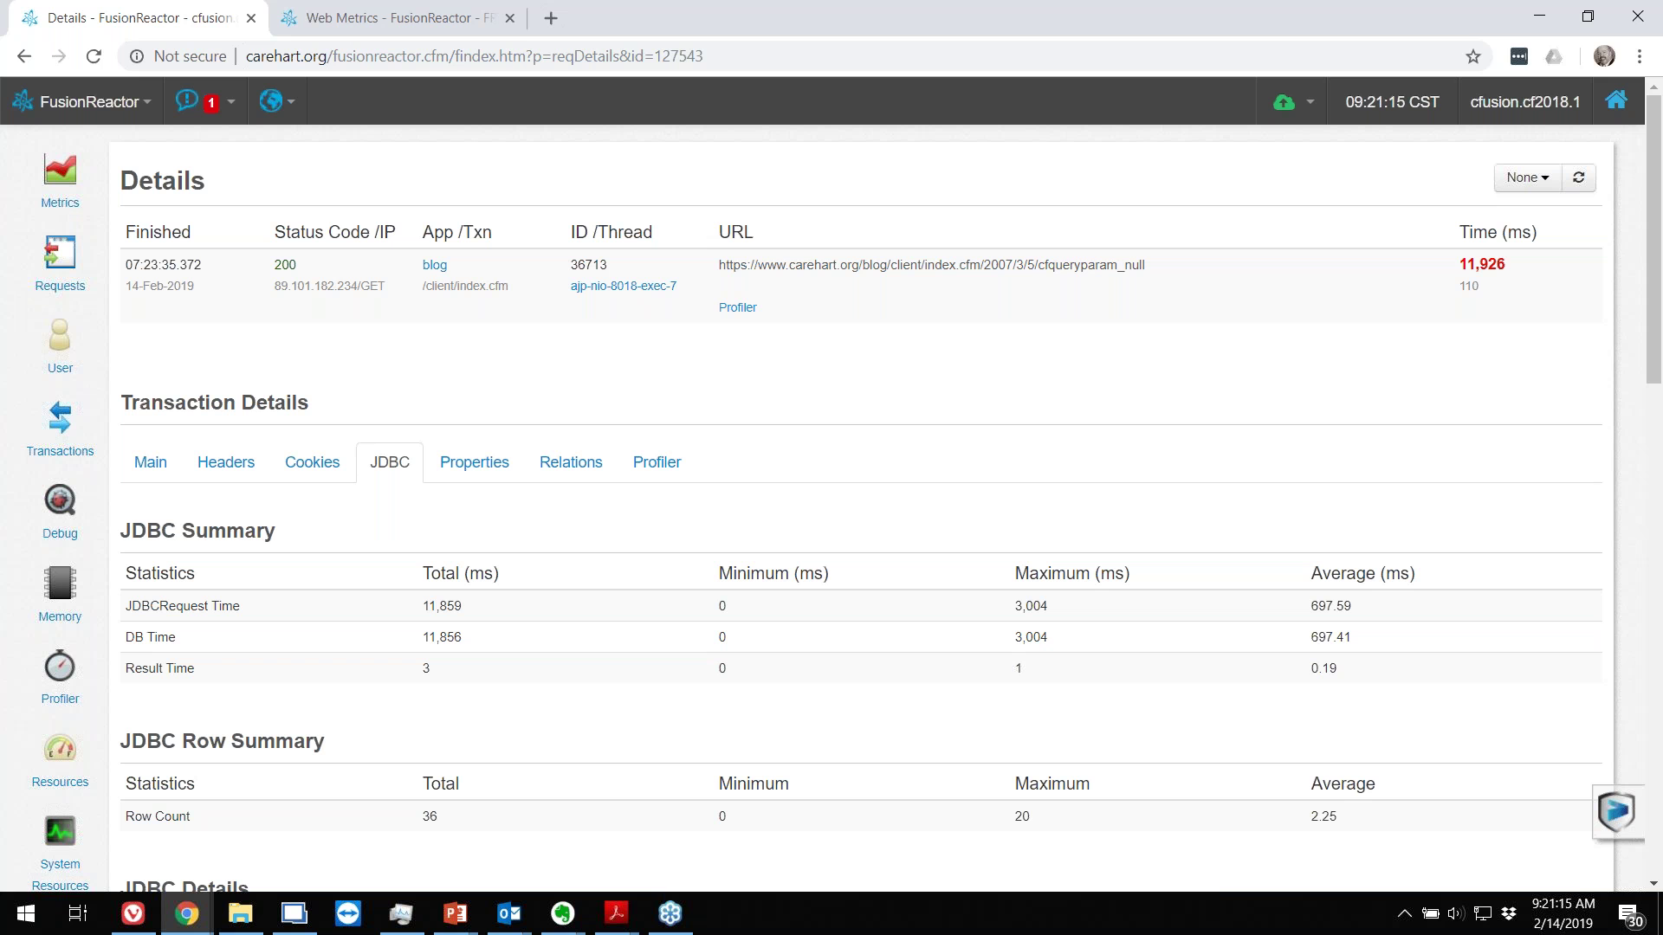
scroll(862, 506, "down", 1)
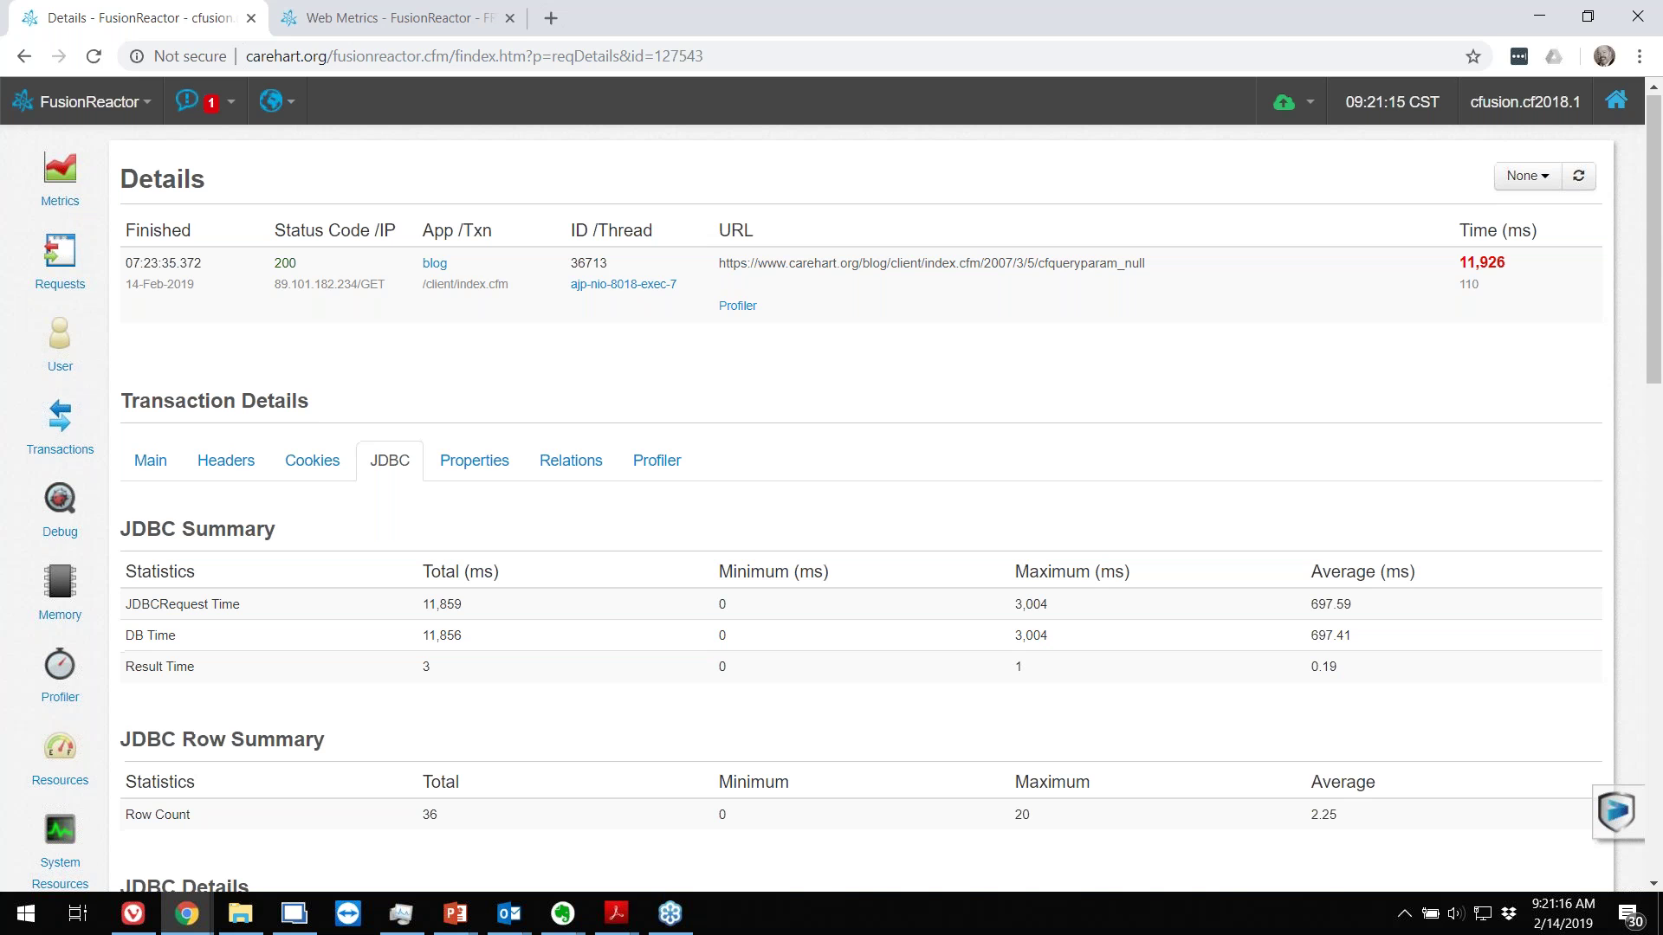
scroll(861, 506, "down", 1)
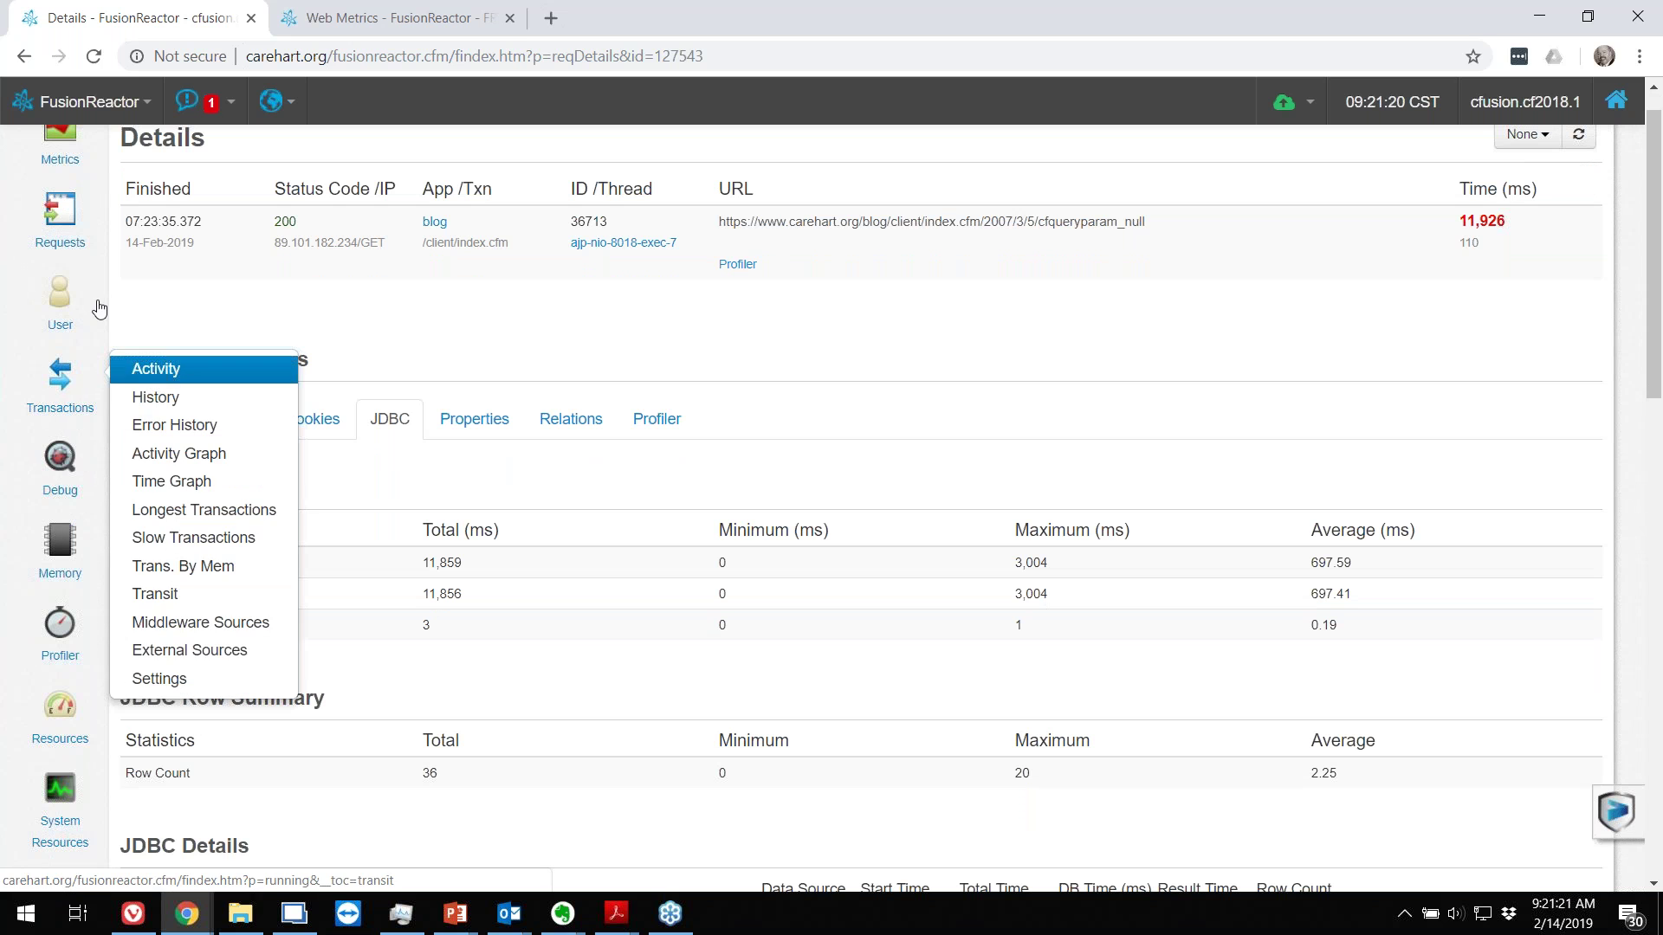
mouse_move(84, 251)
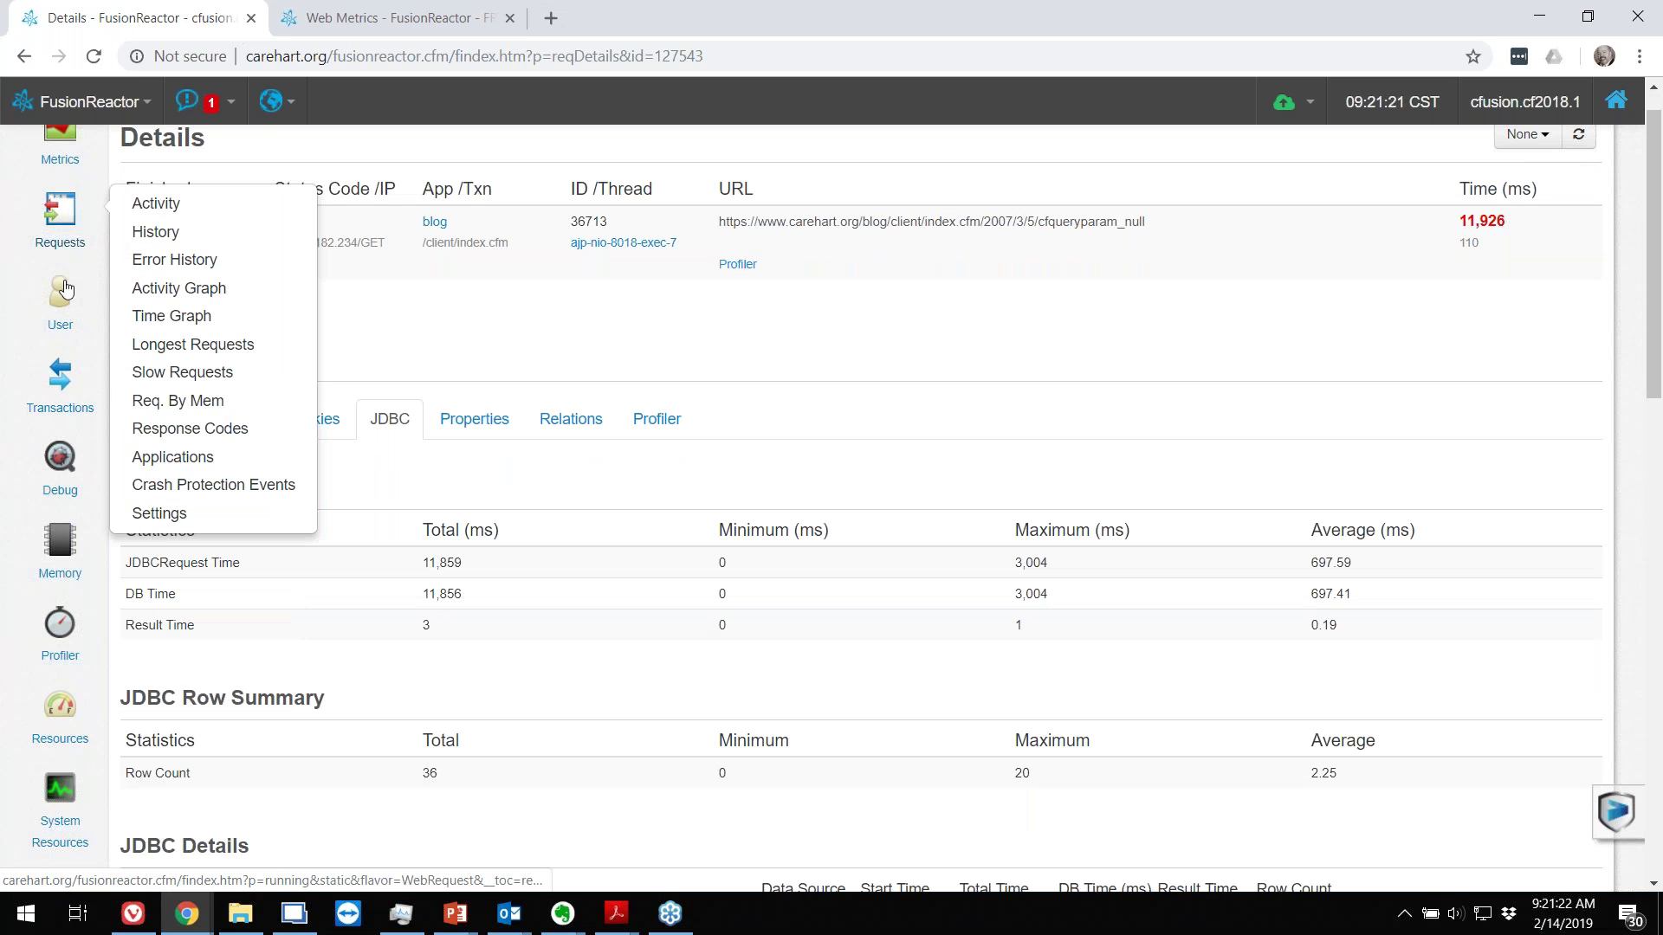
mouse_move(60, 381)
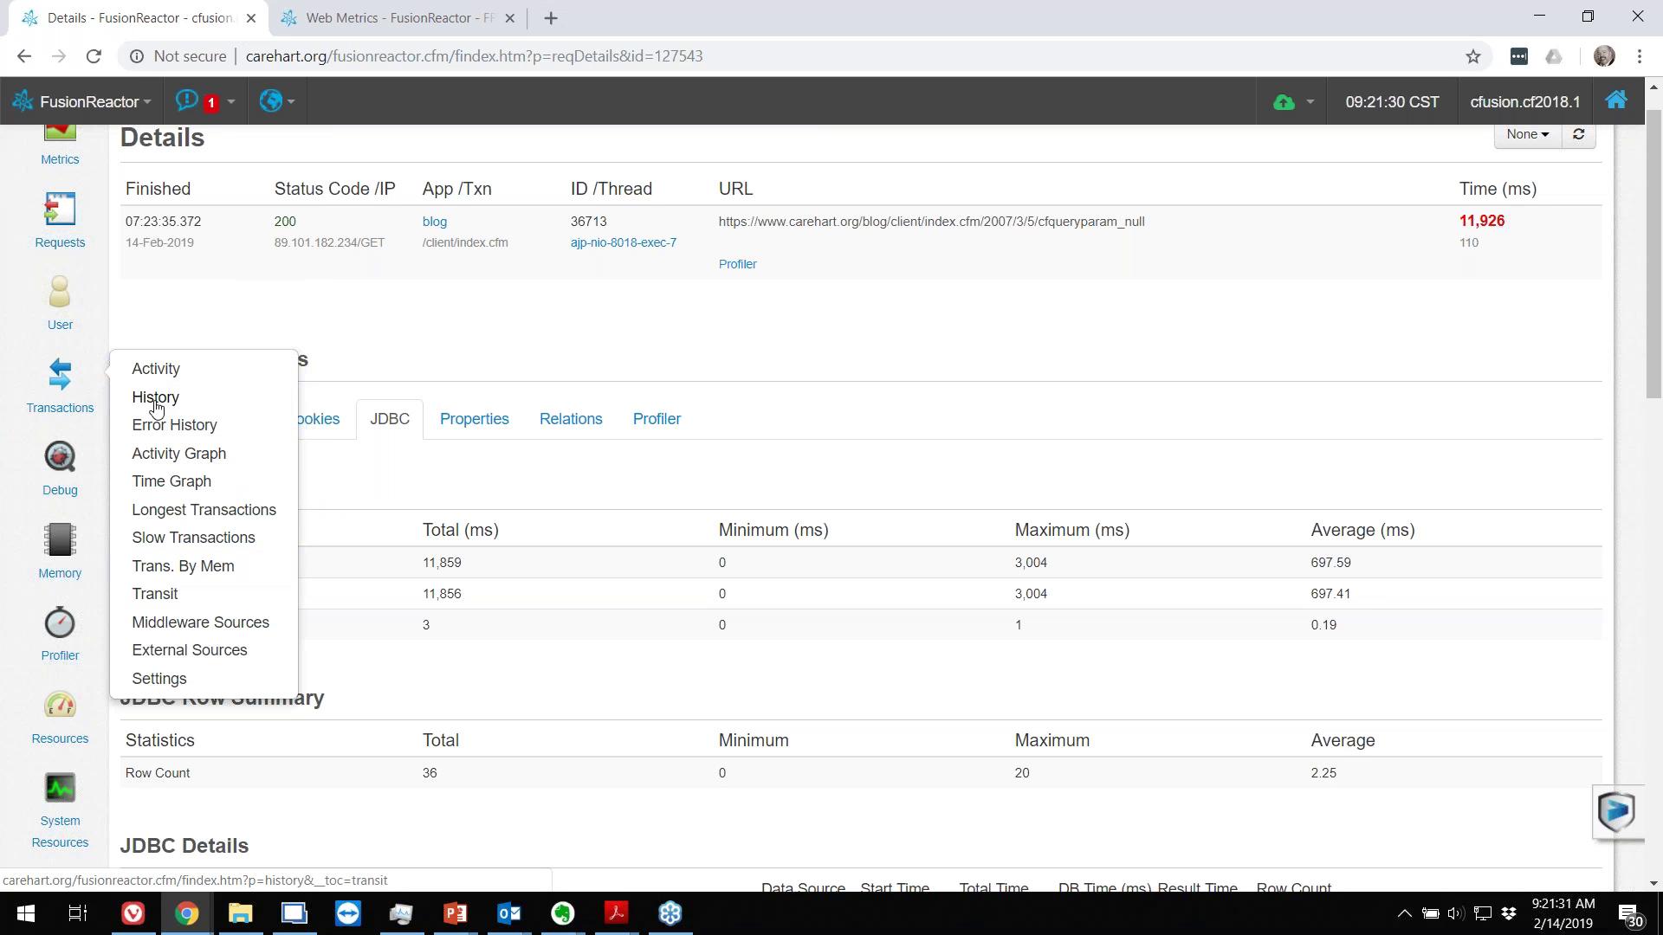
scroll(155, 407, "up", 1)
key("alt+Left")
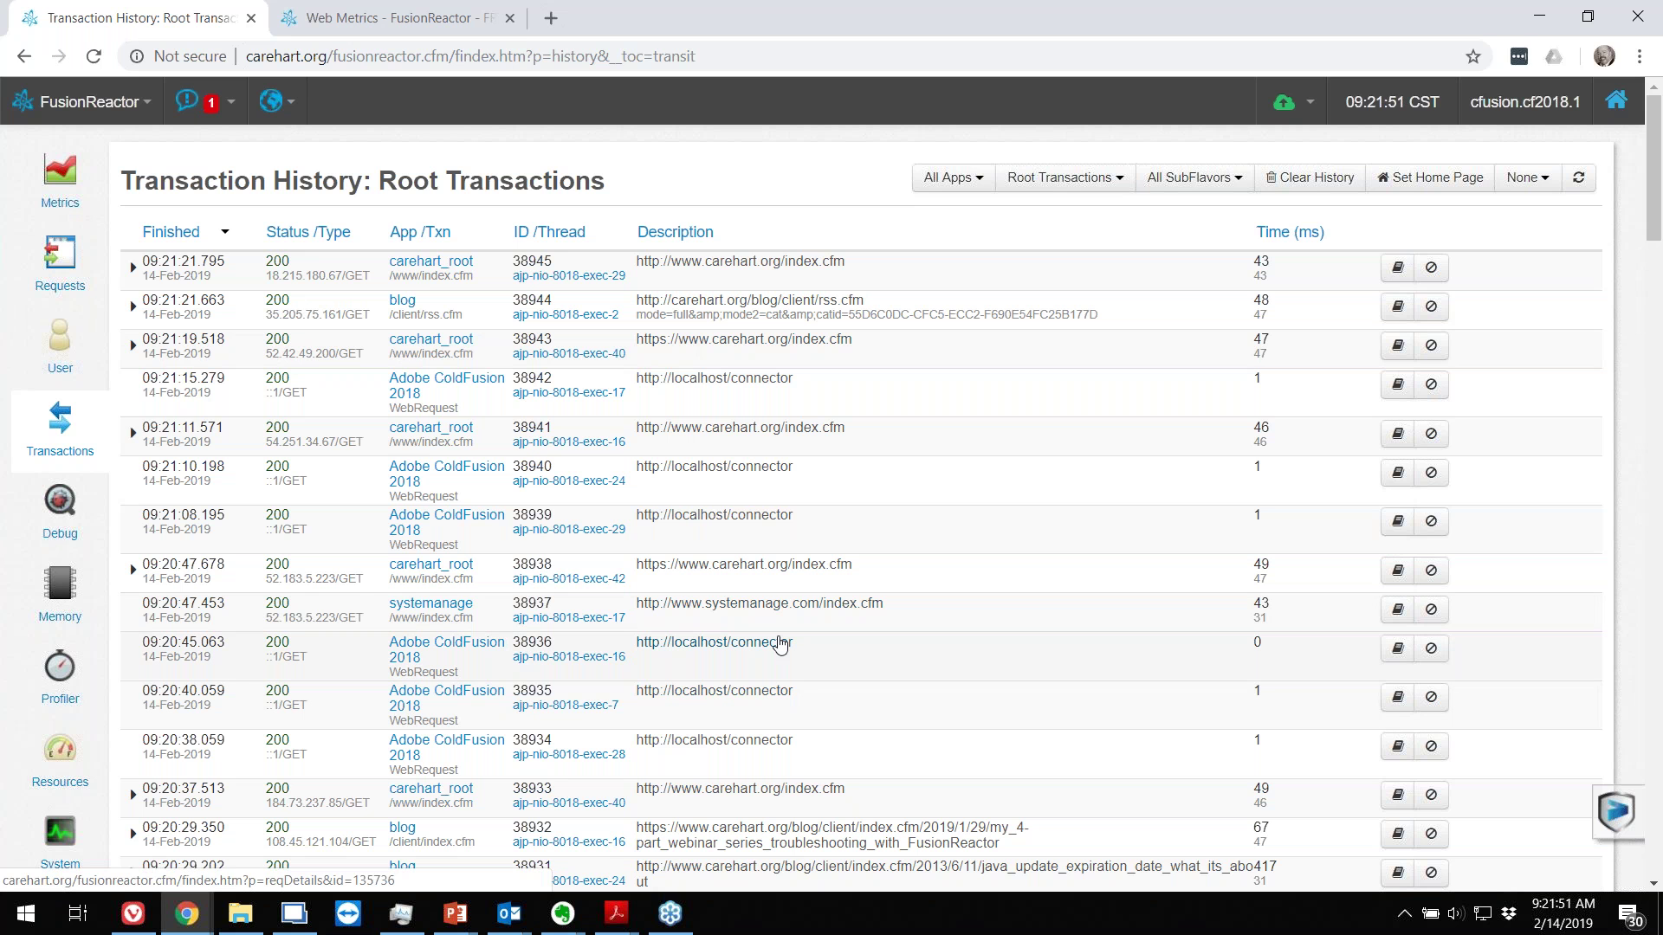
left_click(1050, 181)
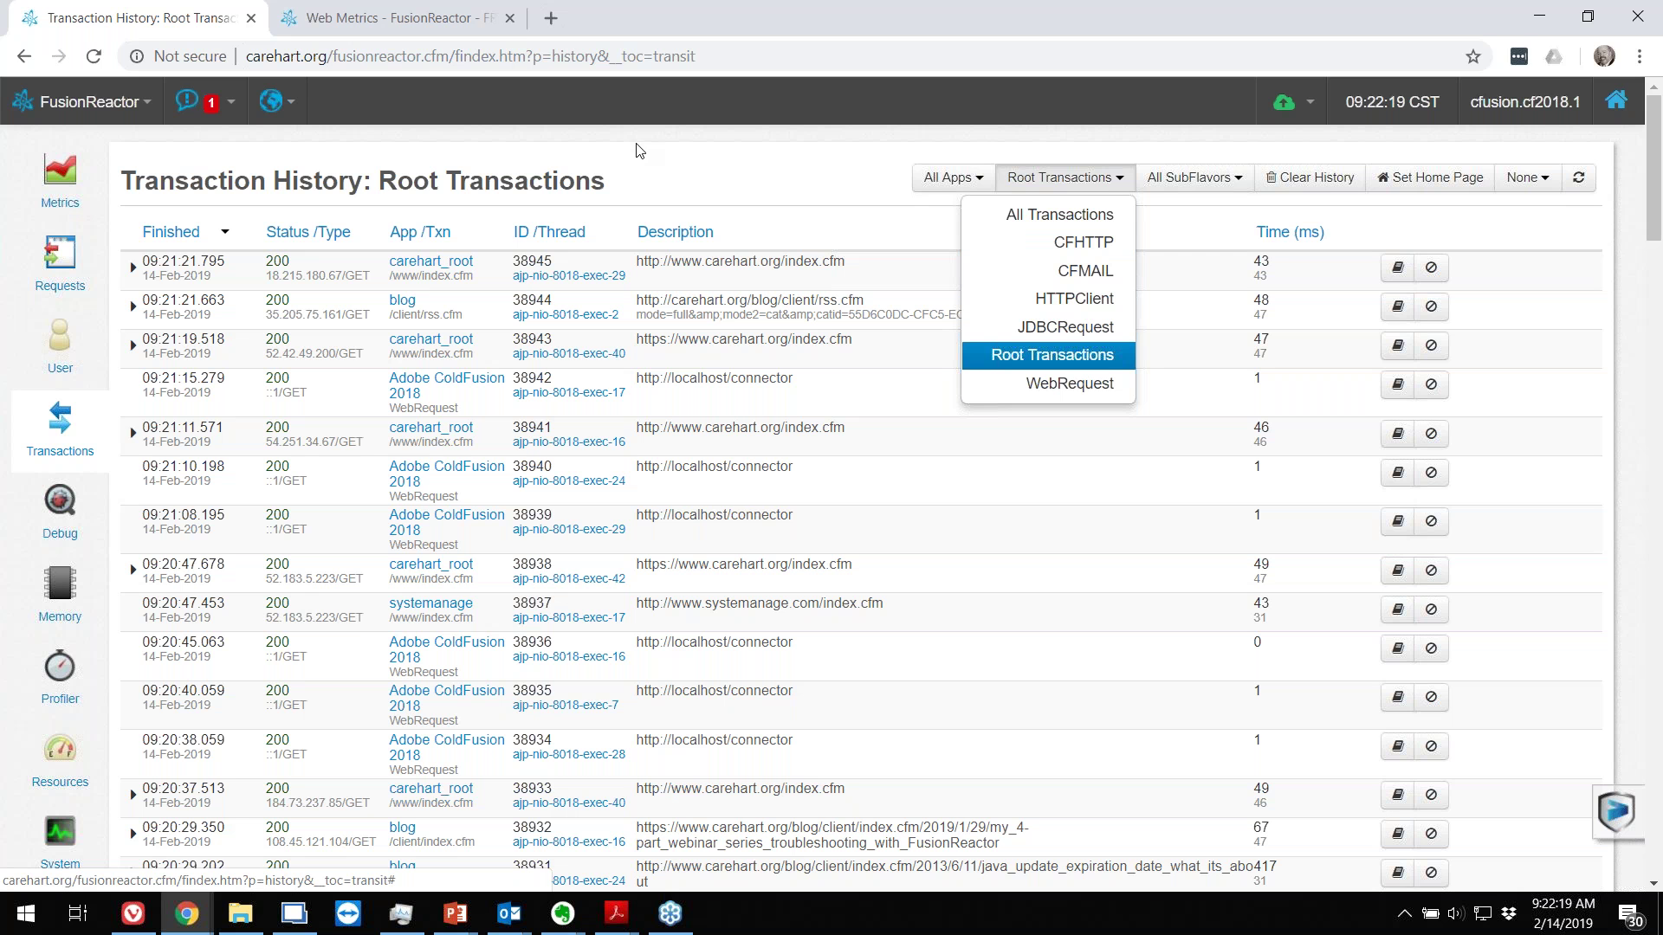
left_click(1086, 247)
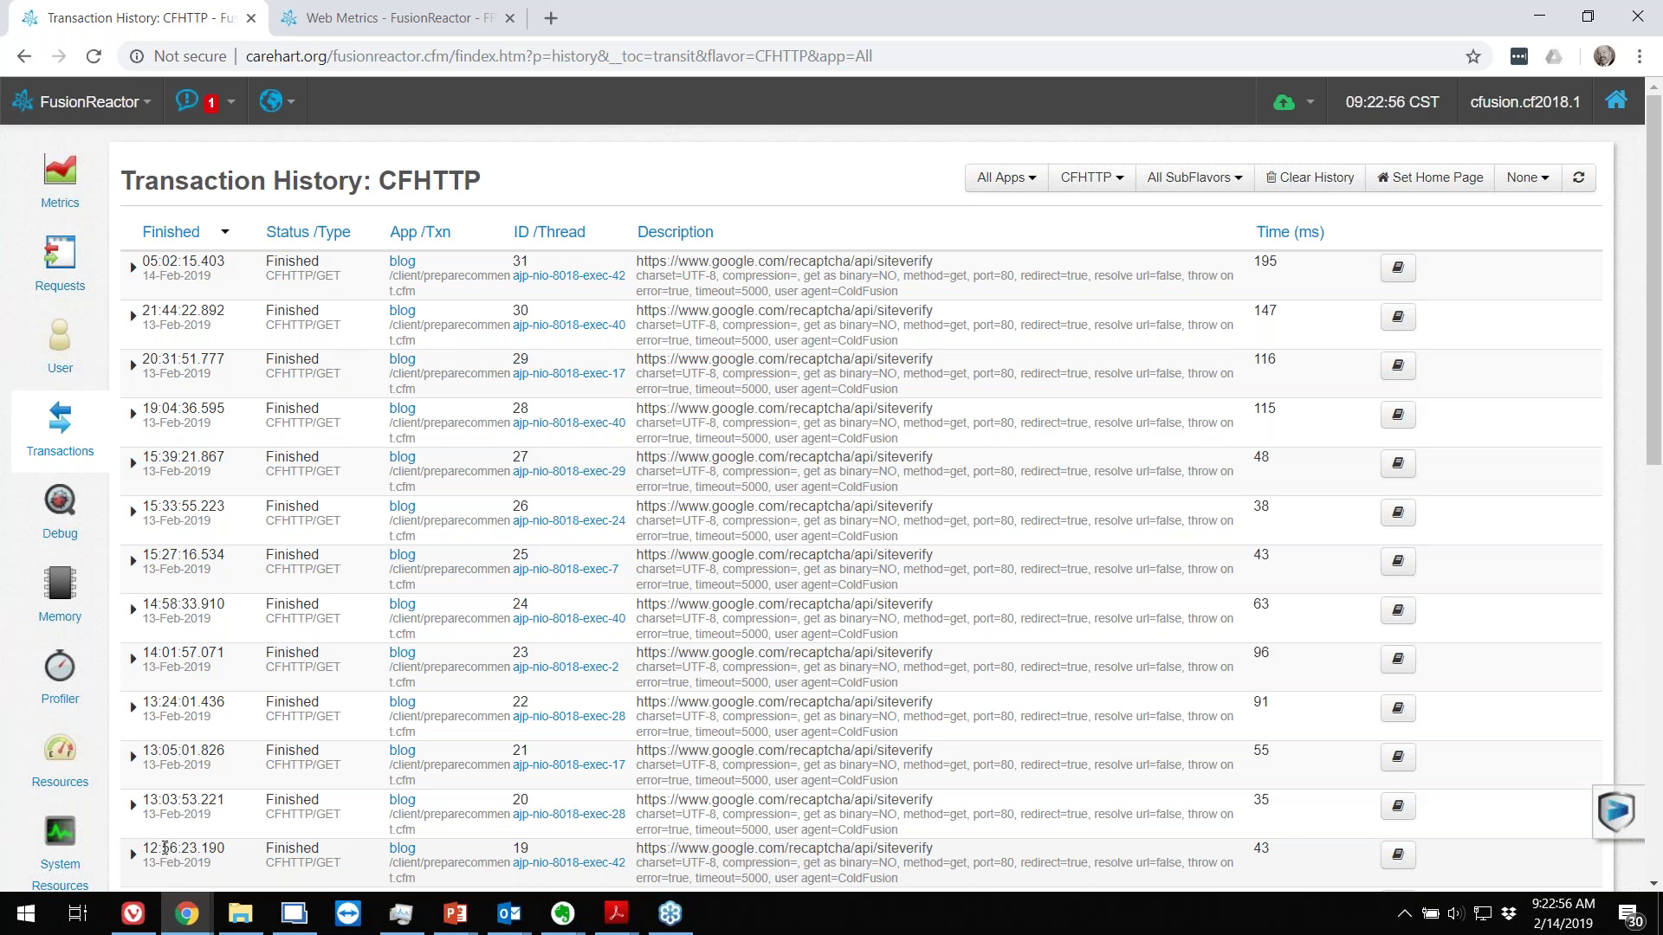
Step: Review the CFHTTP history down to its oldest entry and show the slow CFHTTP transactions
scroll(164, 848, "down", 10)
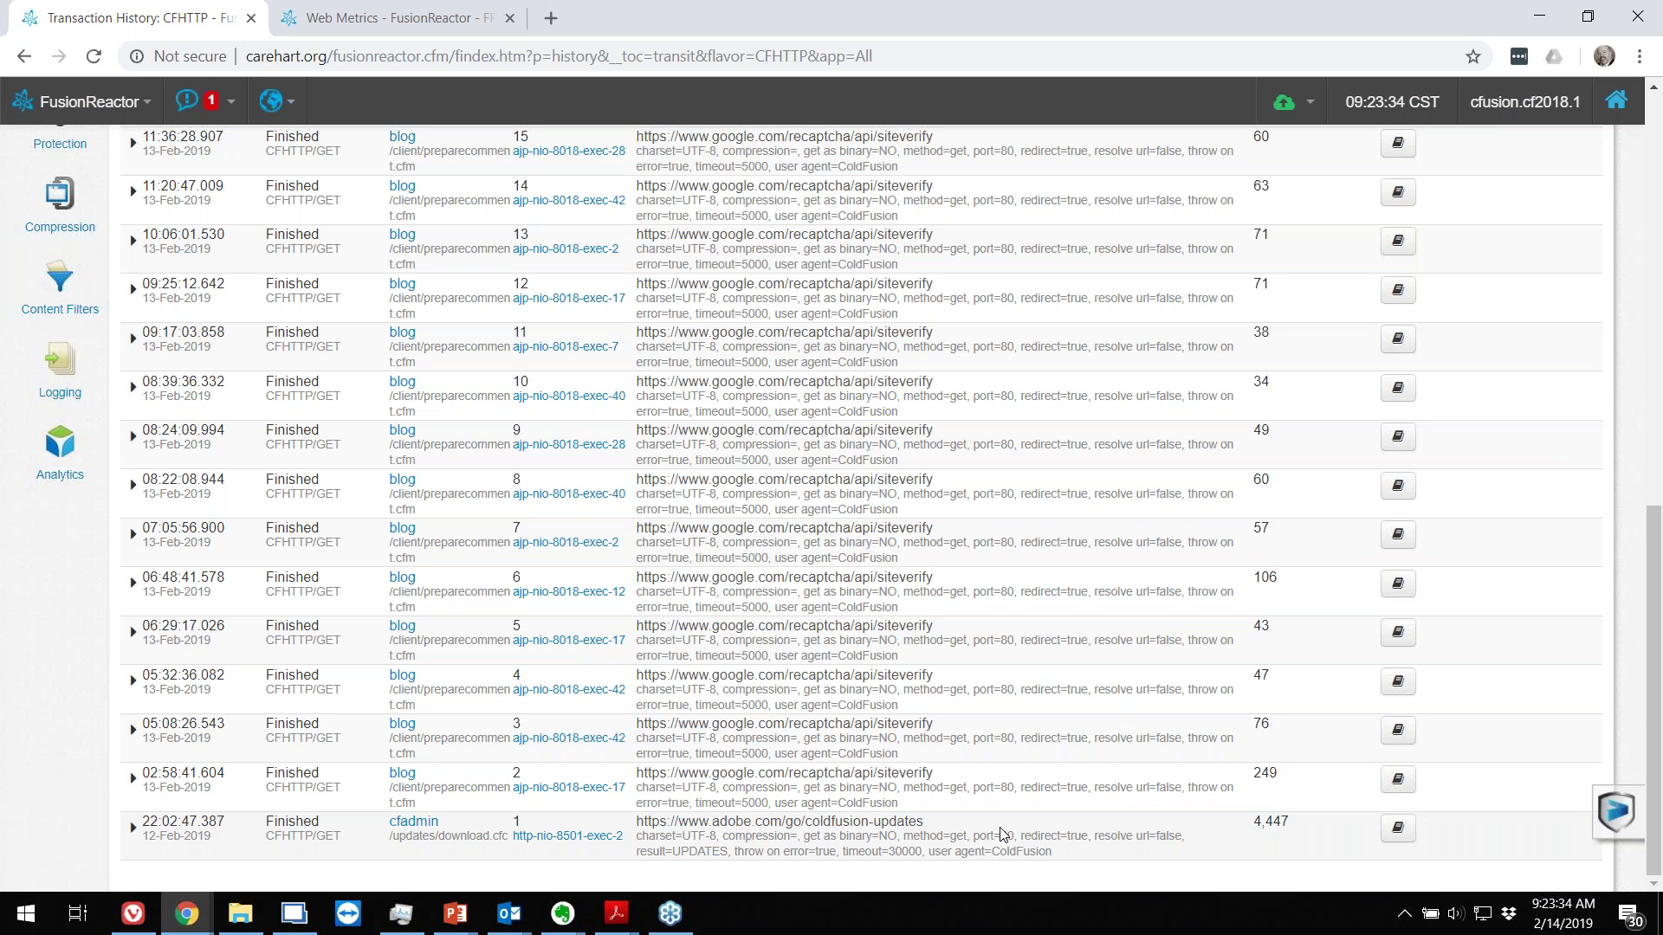
scroll(1002, 834, "up", 8)
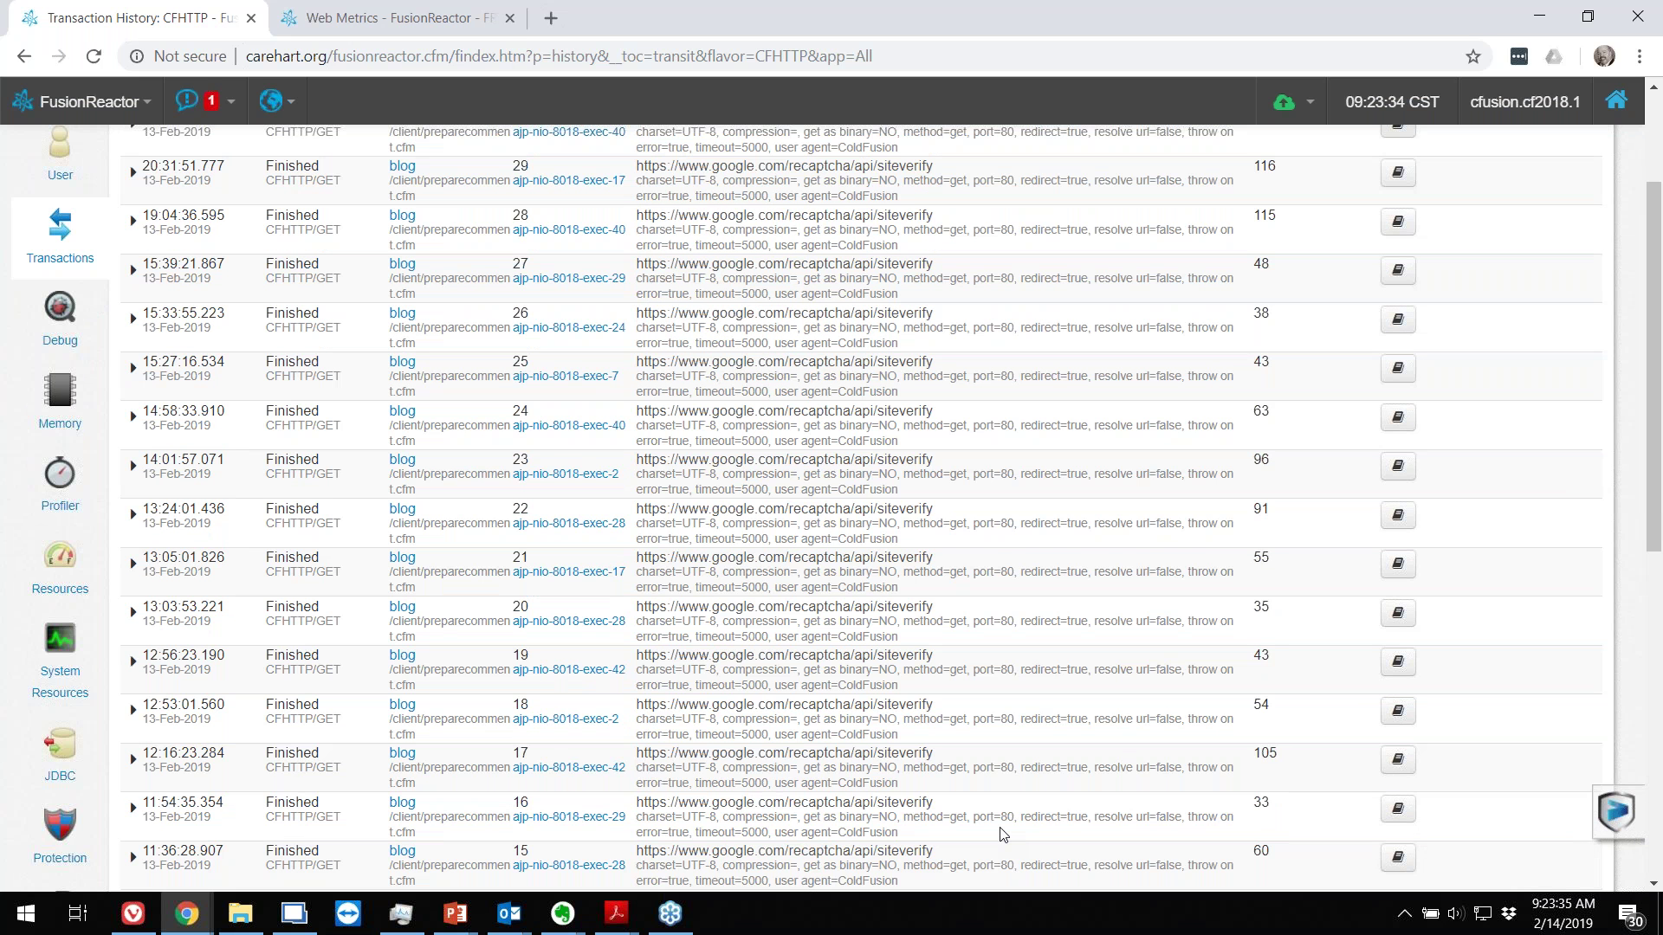
scroll(1001, 834, "up", 3)
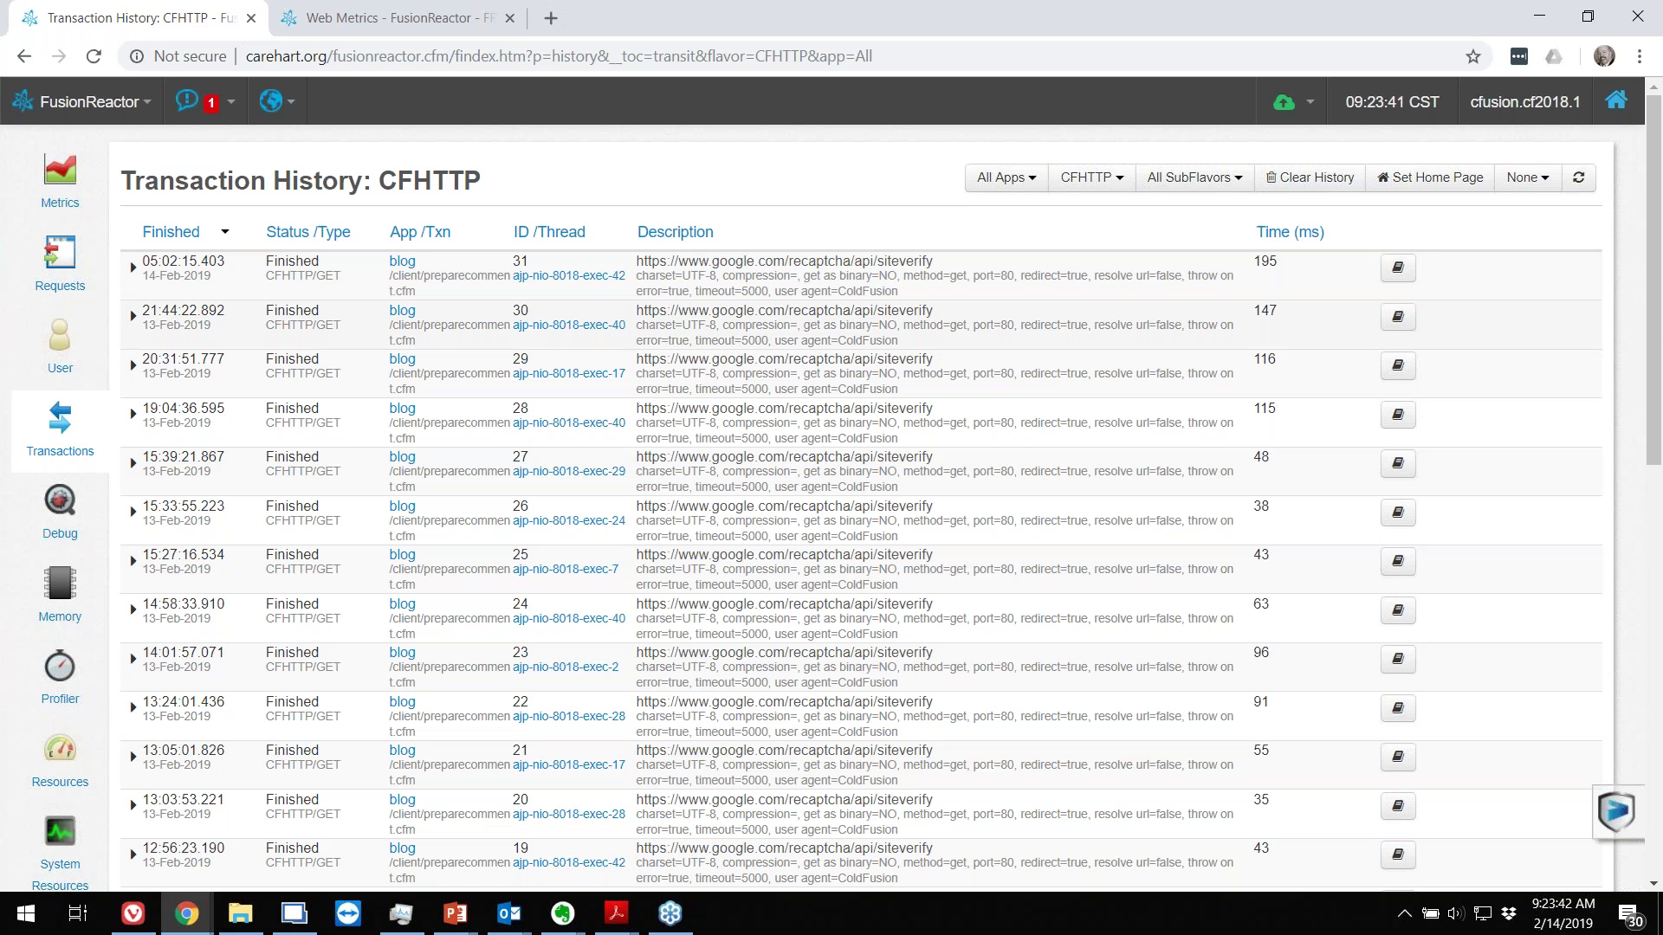
mouse_move(58, 430)
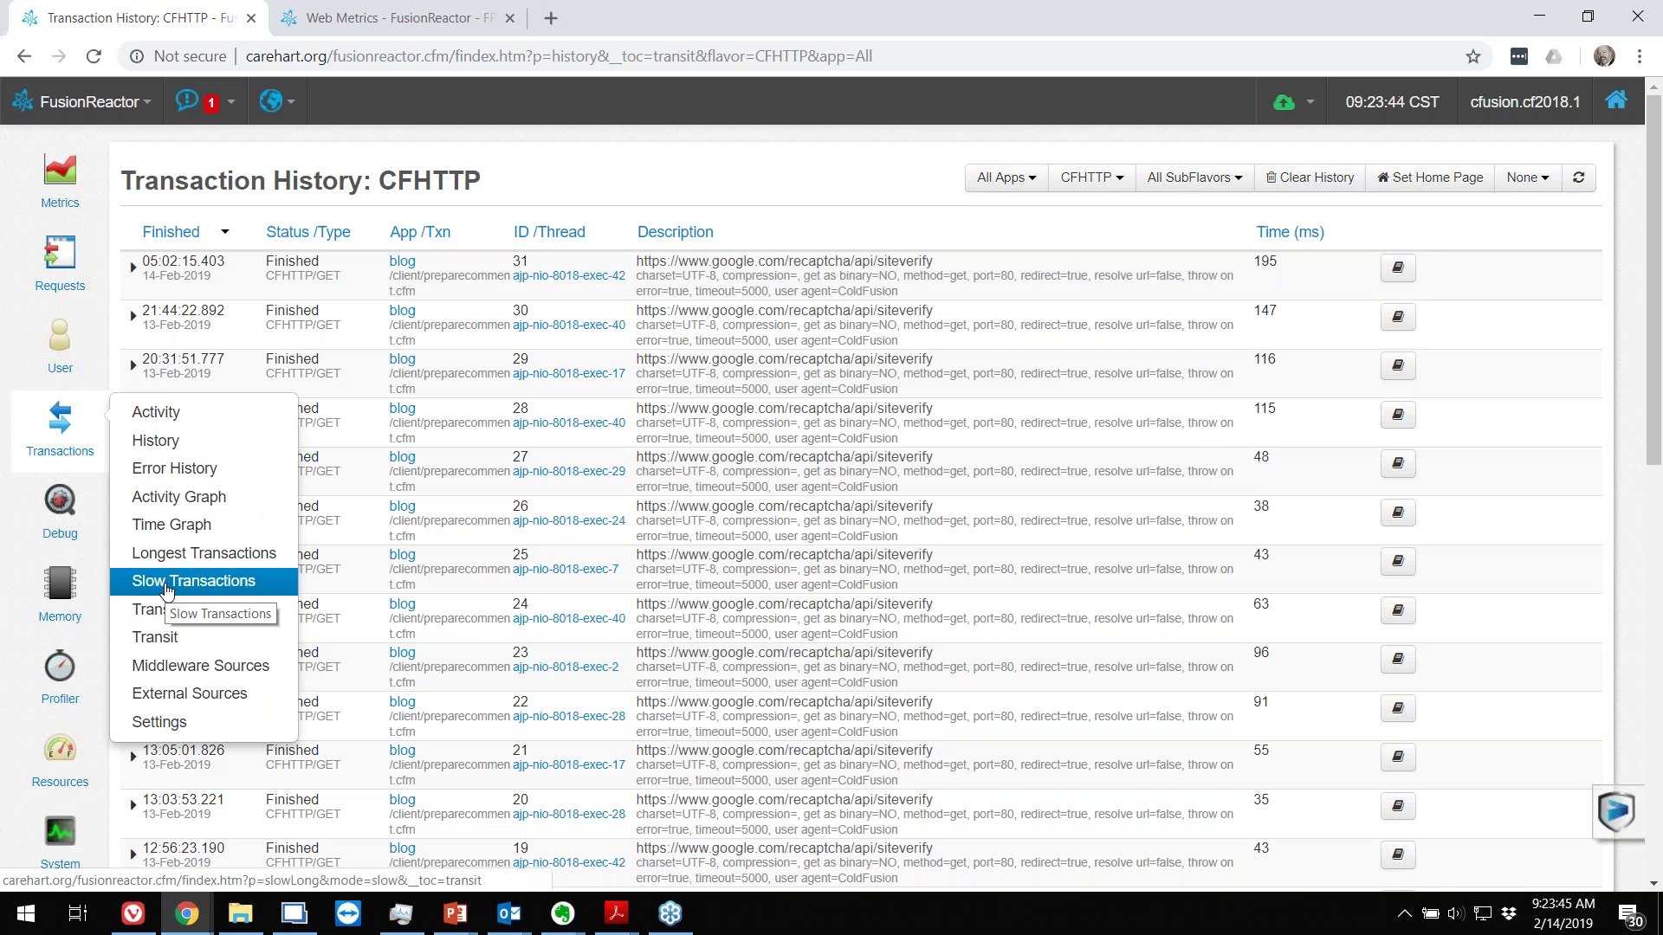
left_click(167, 589)
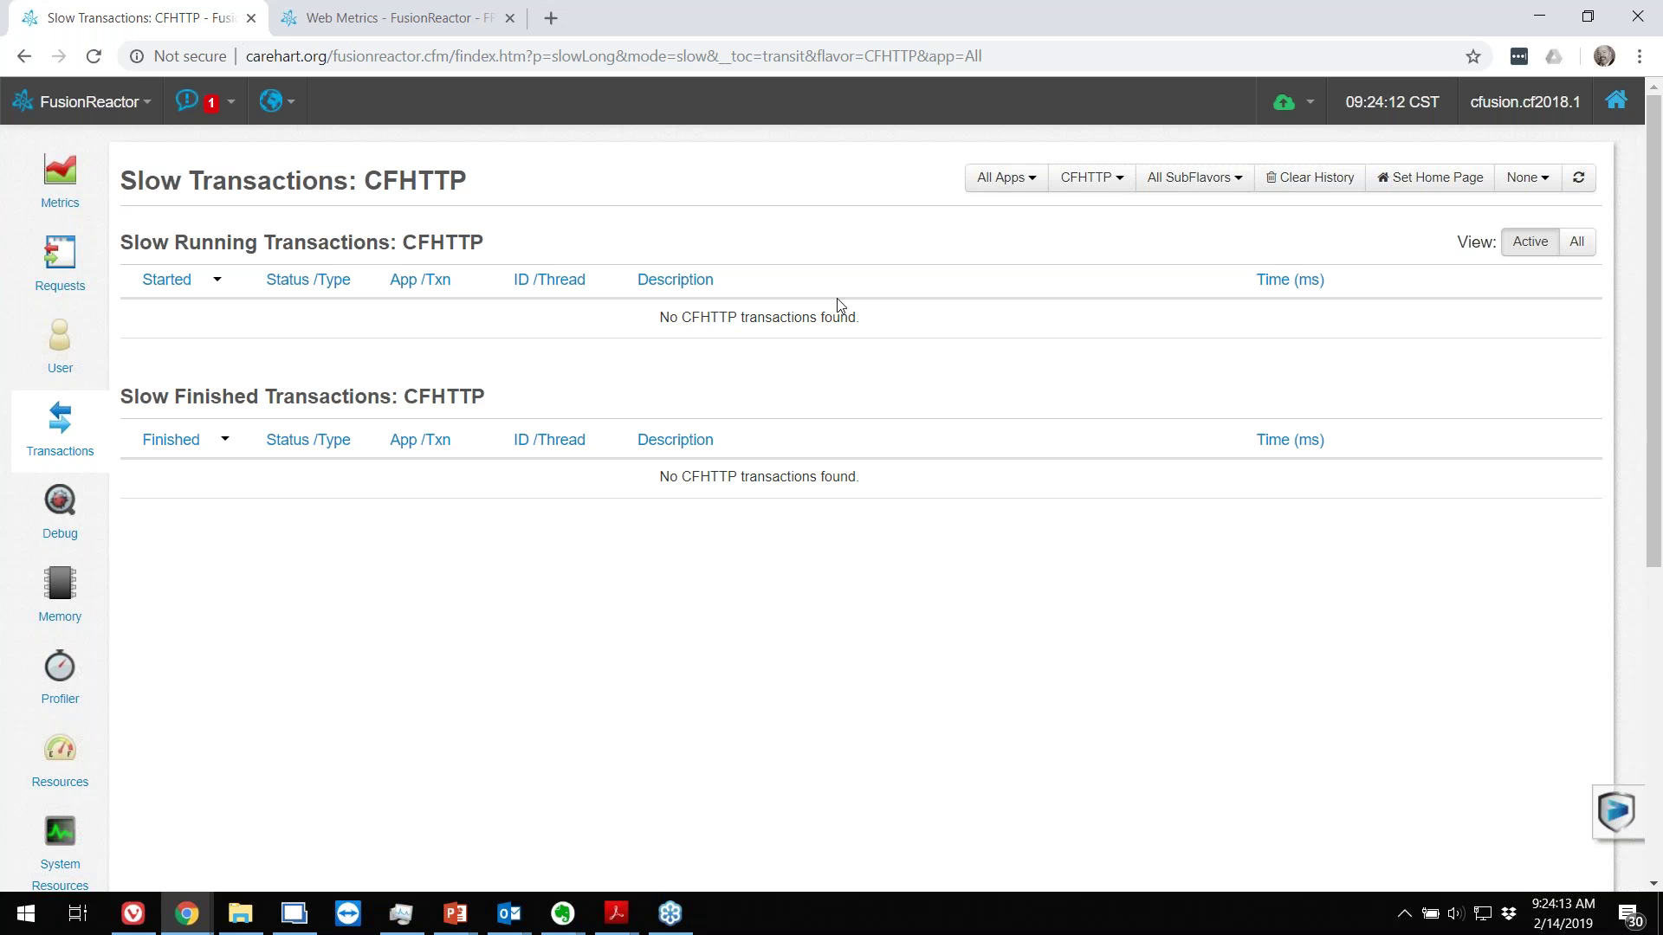
Step: Open the transaction settings and show the CPU and Memory Tracking options
mouse_move(100, 441)
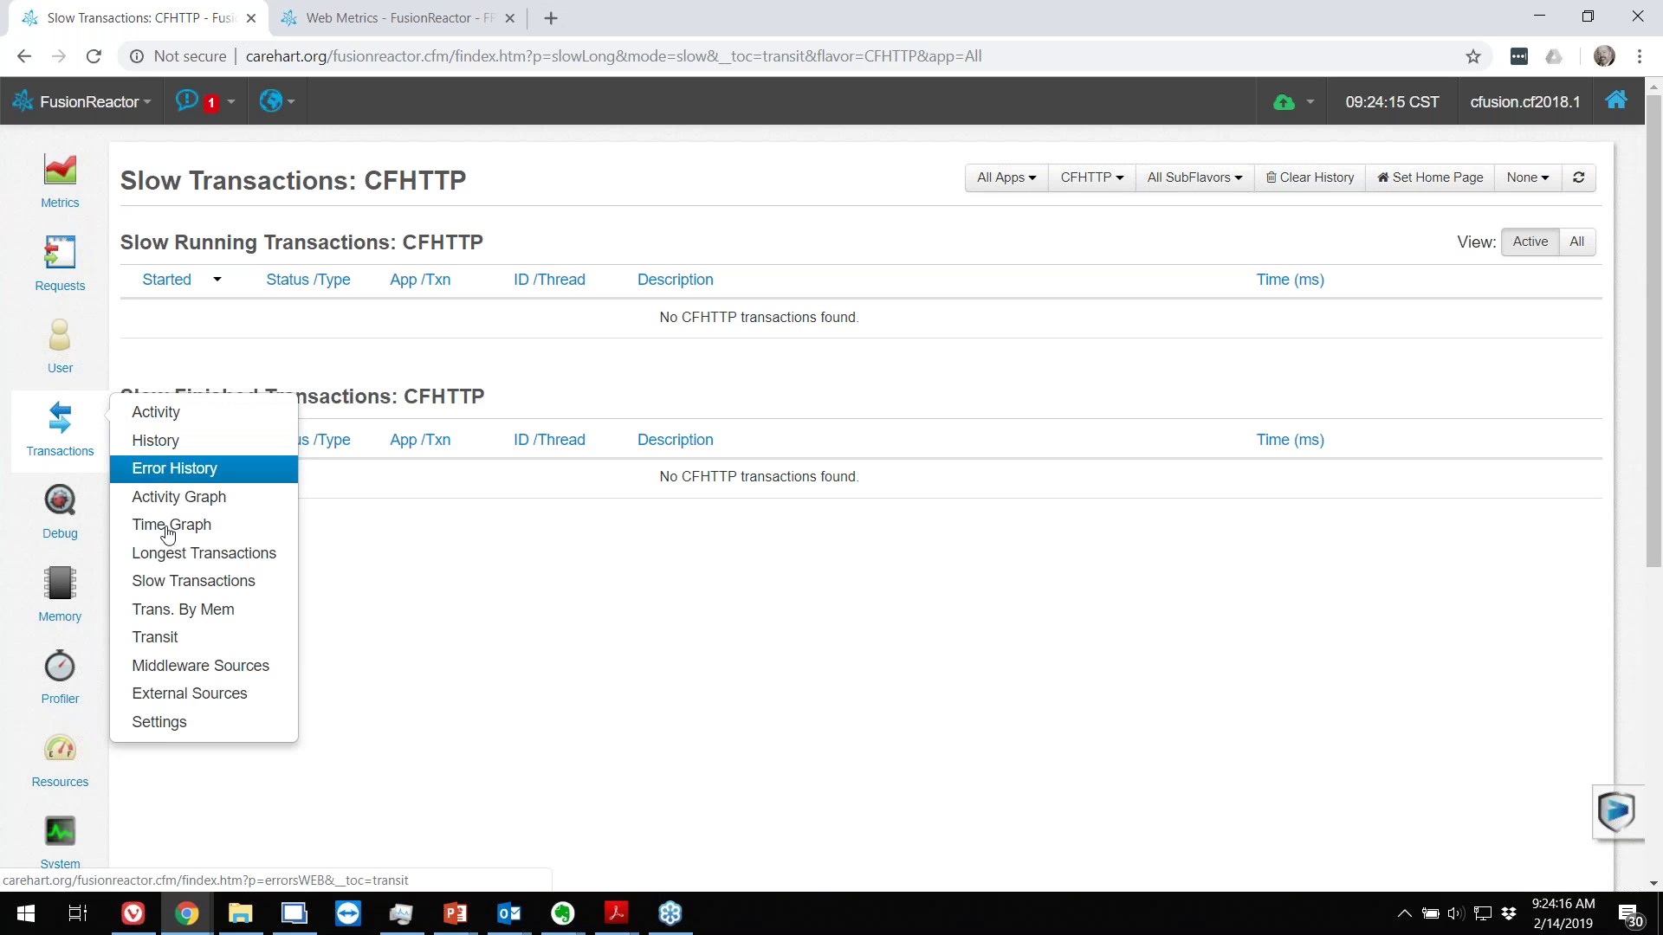
left_click(159, 722)
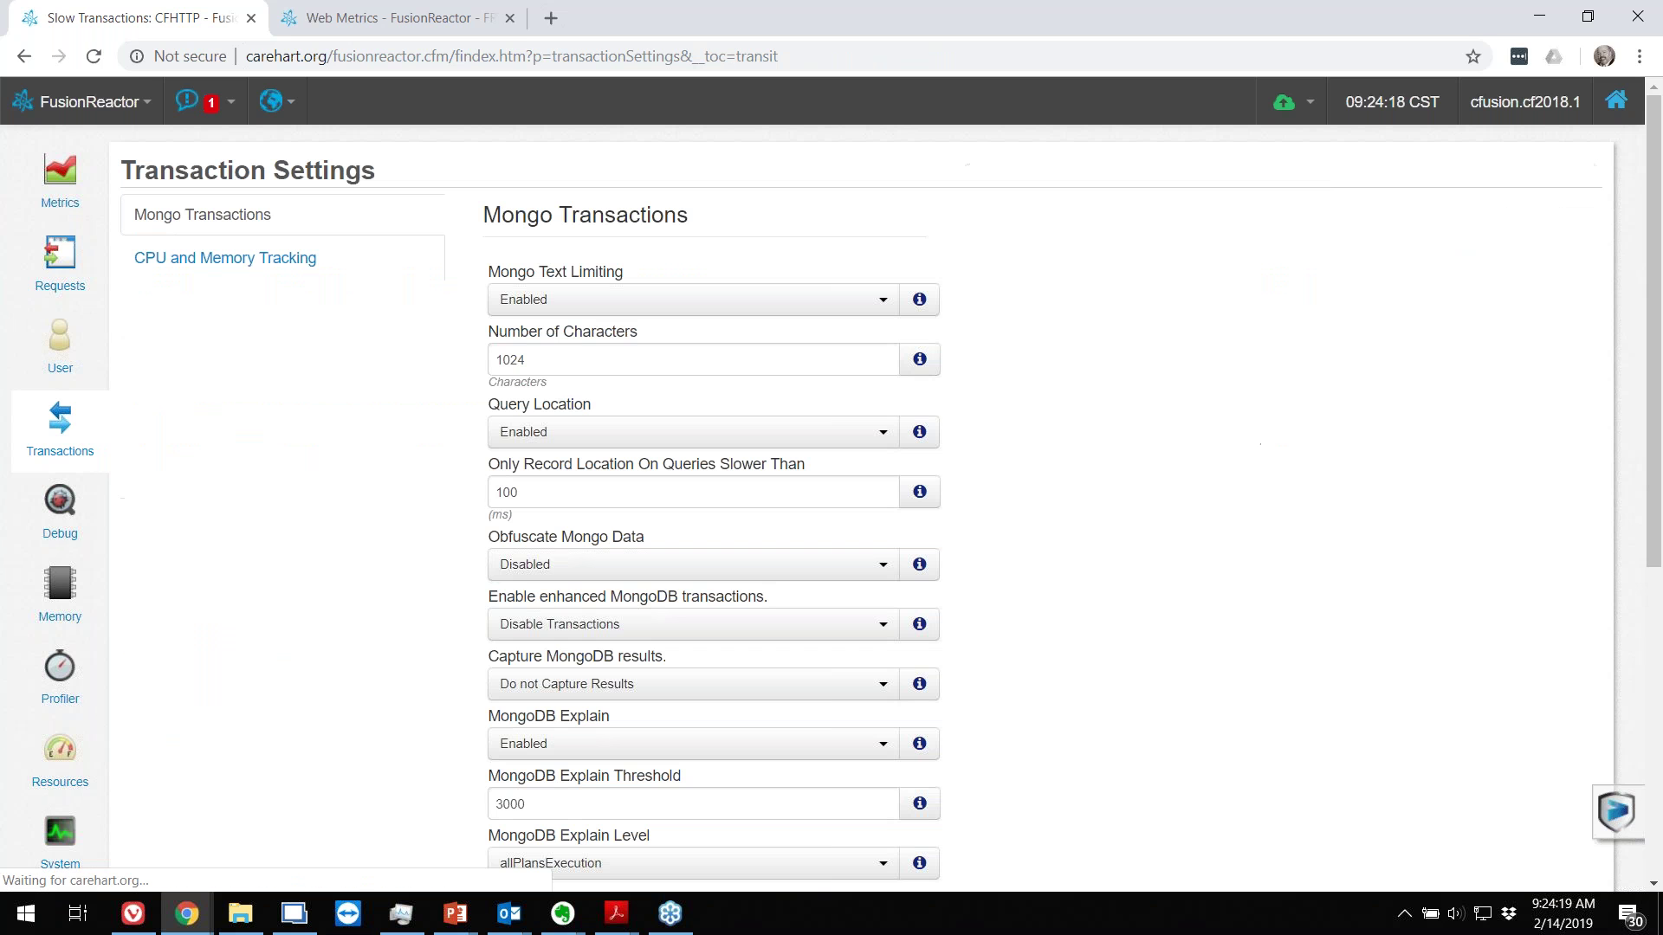
left_click(271, 260)
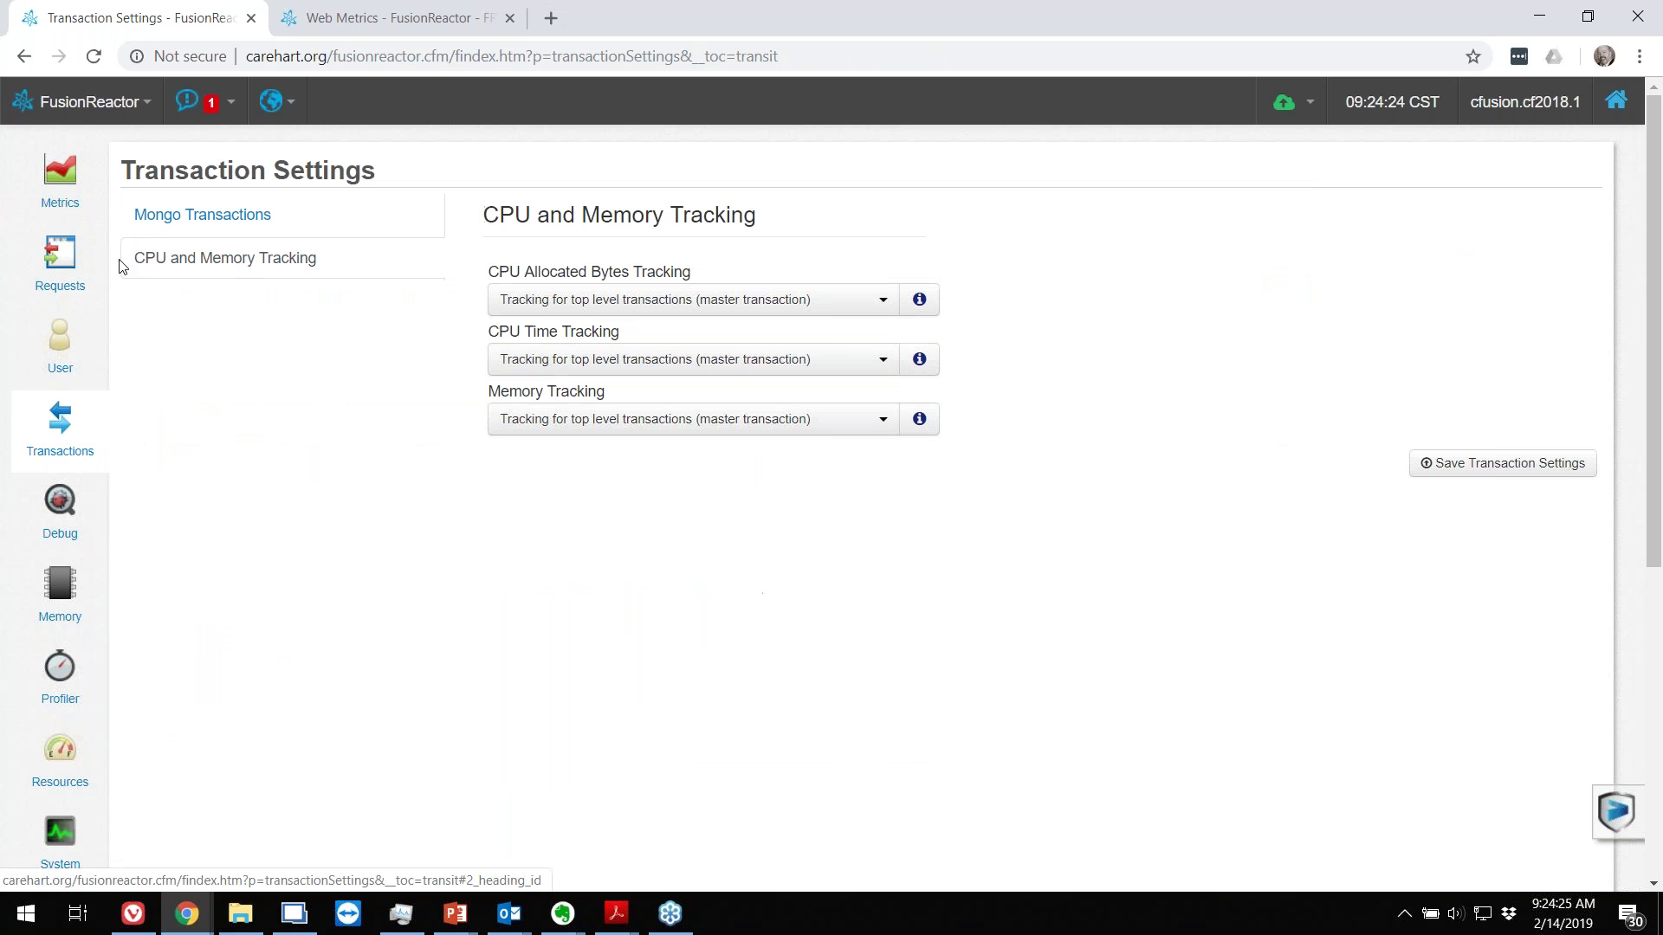
Step: Open the WebRequest History section of the request settings and set the Slow Request Threshold to 4 seconds
mouse_move(78, 258)
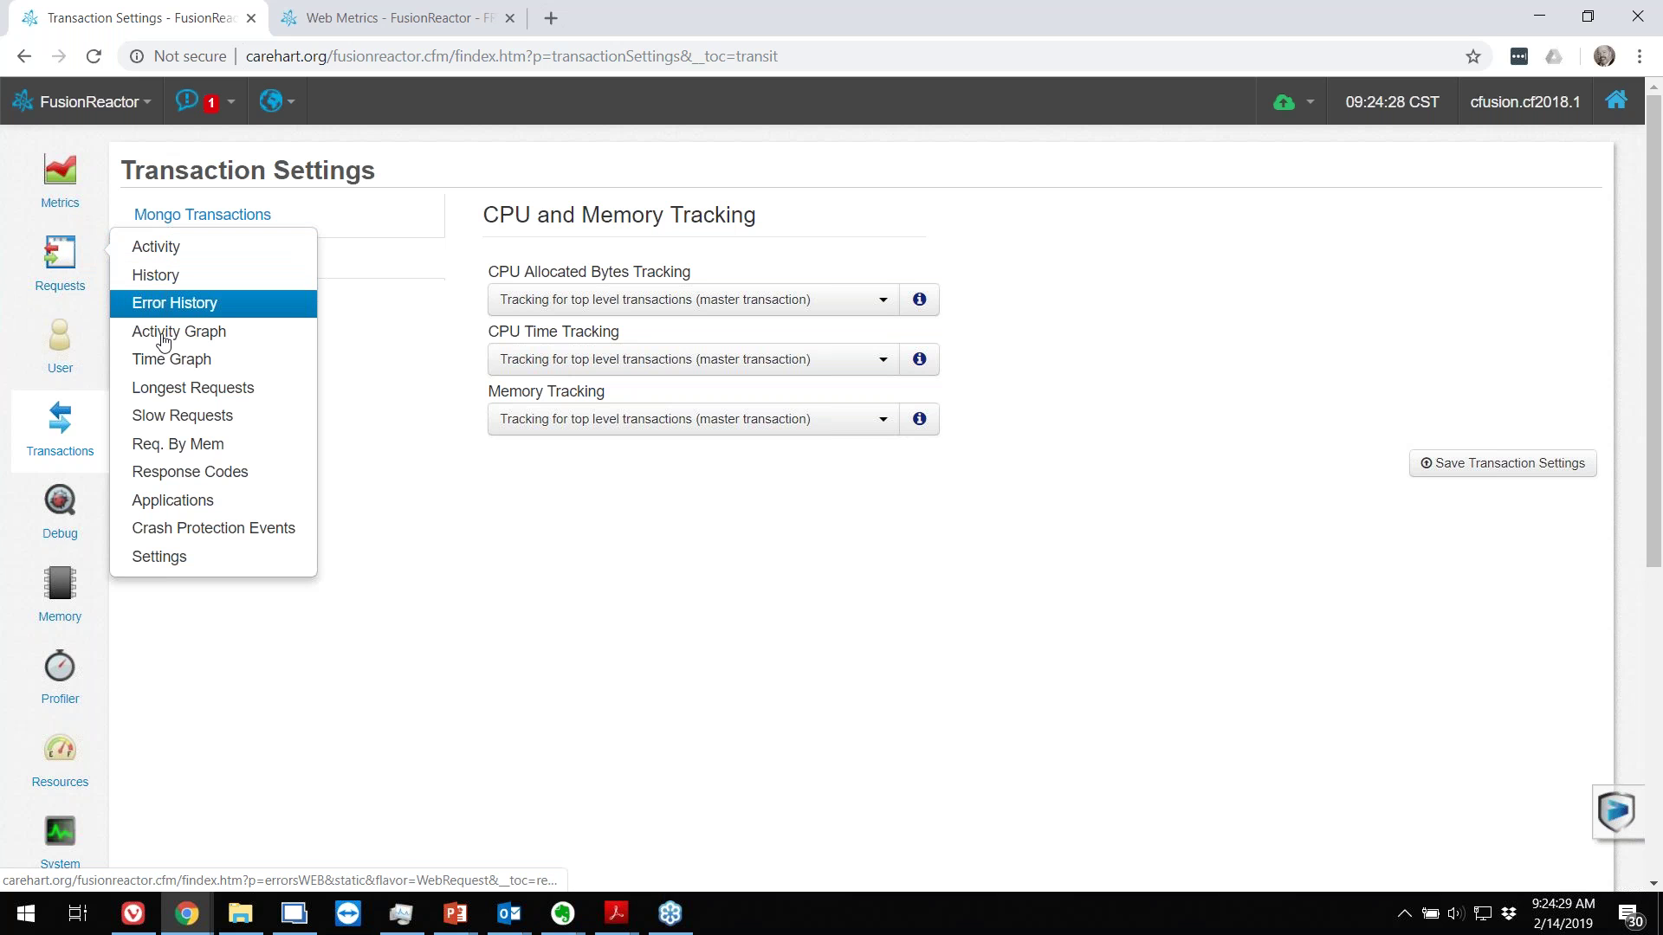
left_click(161, 558)
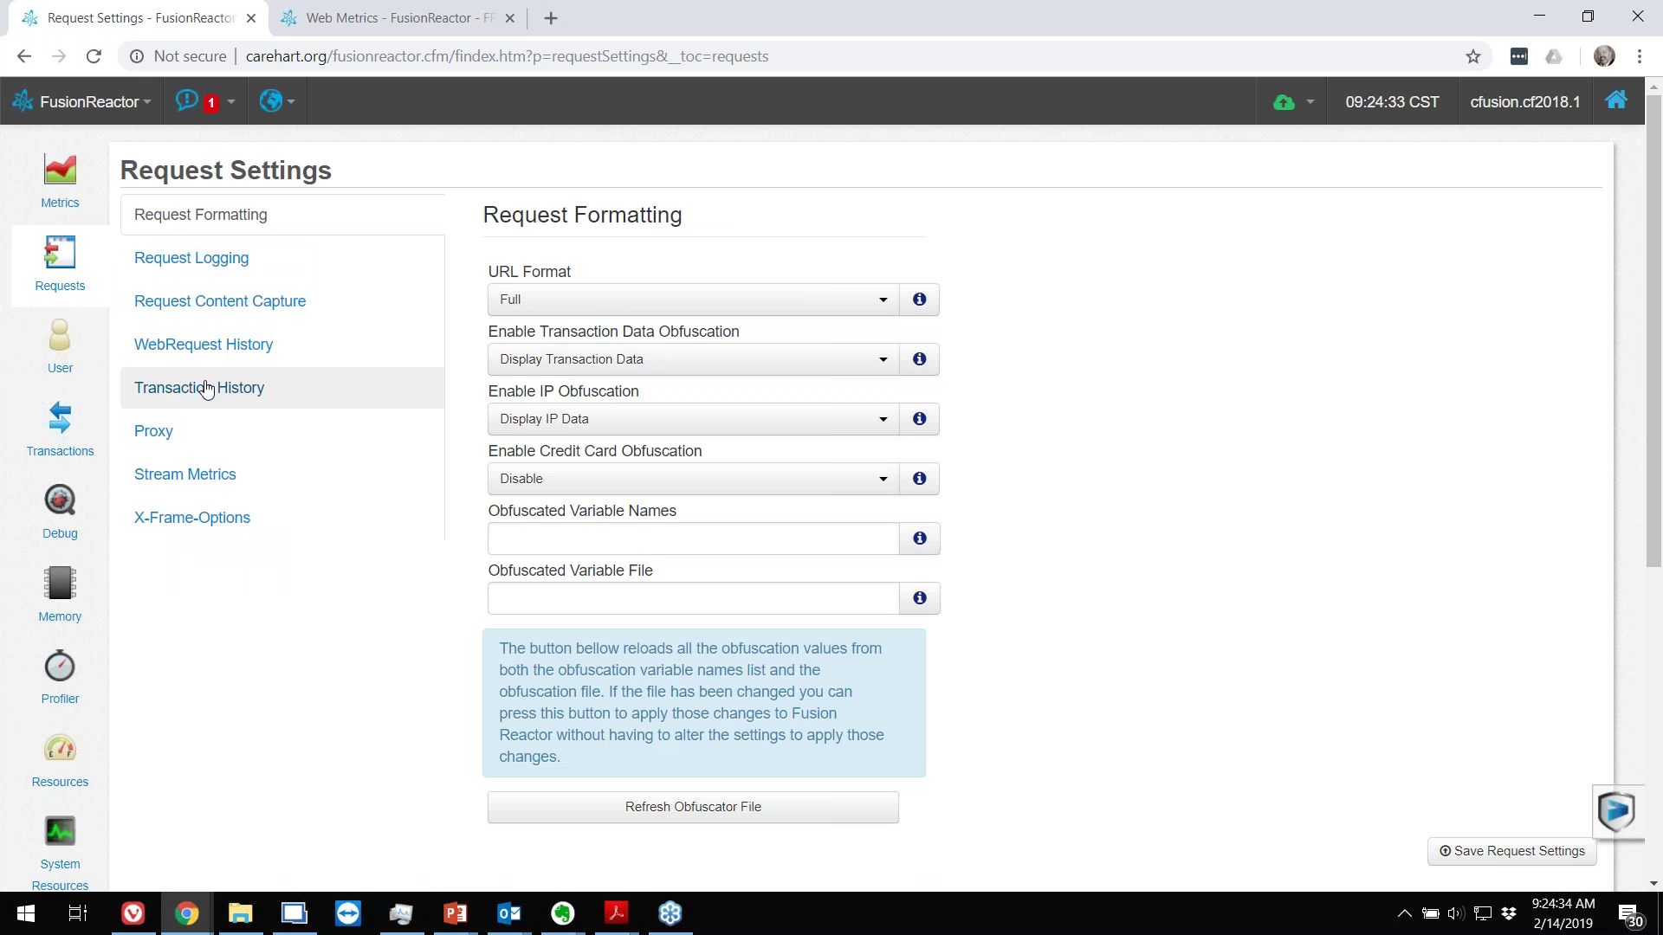
left_click(204, 345)
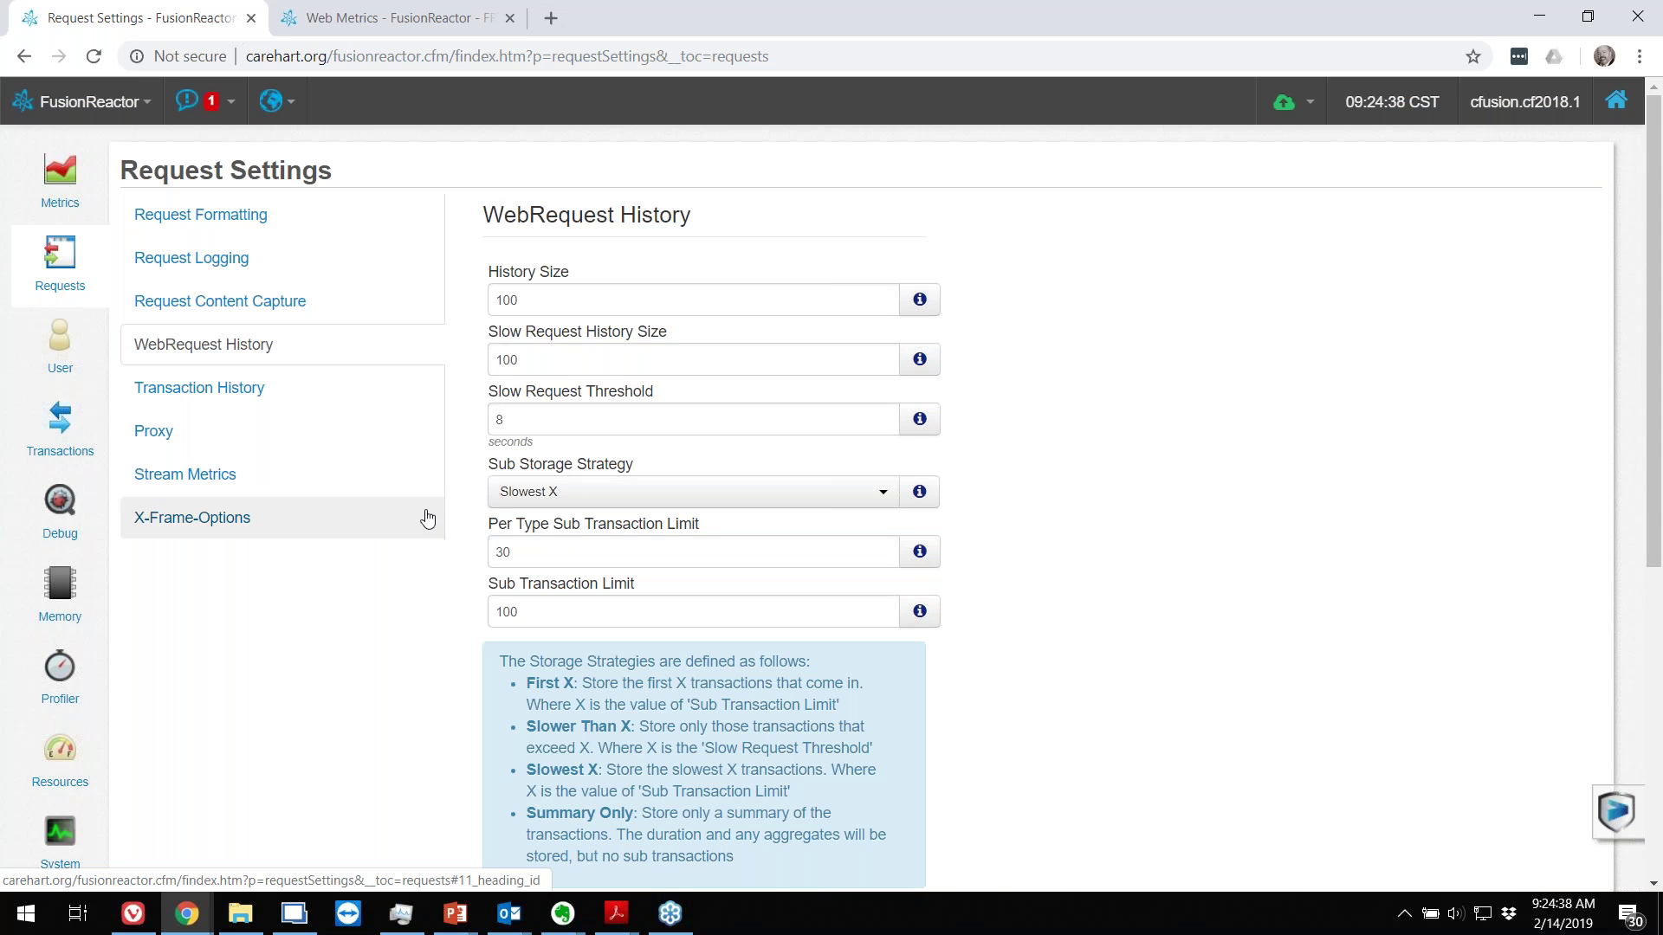
left_click(511, 419)
double_click(499, 420)
type("4")
left_click(1146, 463)
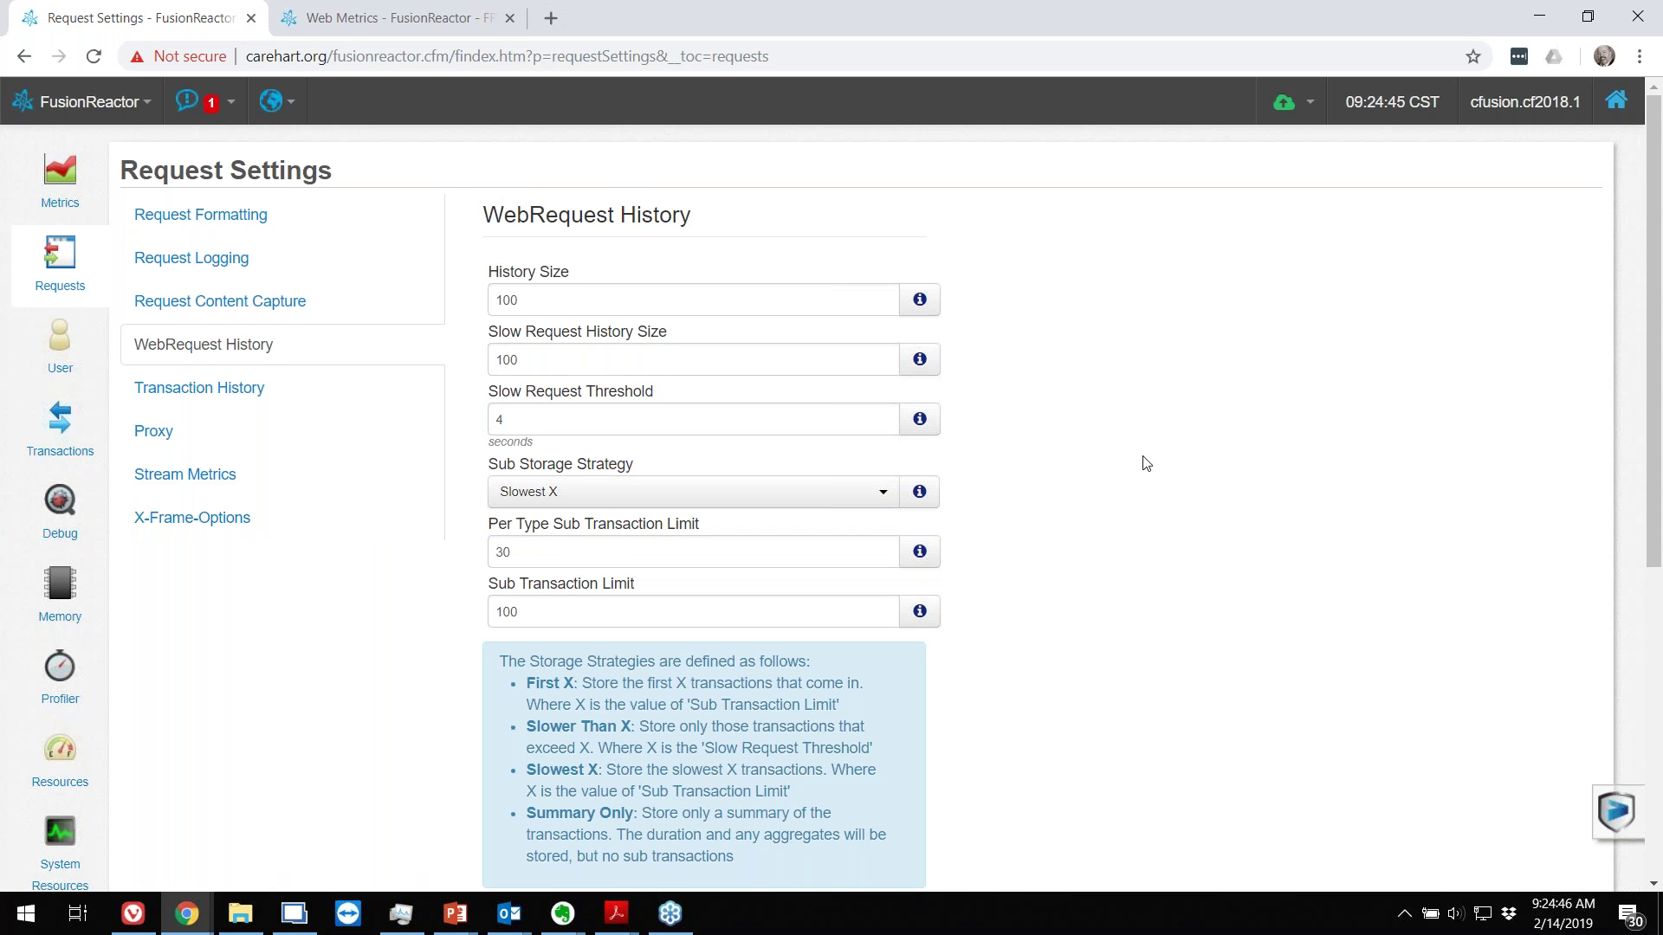
Step: Save the request settings
scroll(1145, 463, "down", 1)
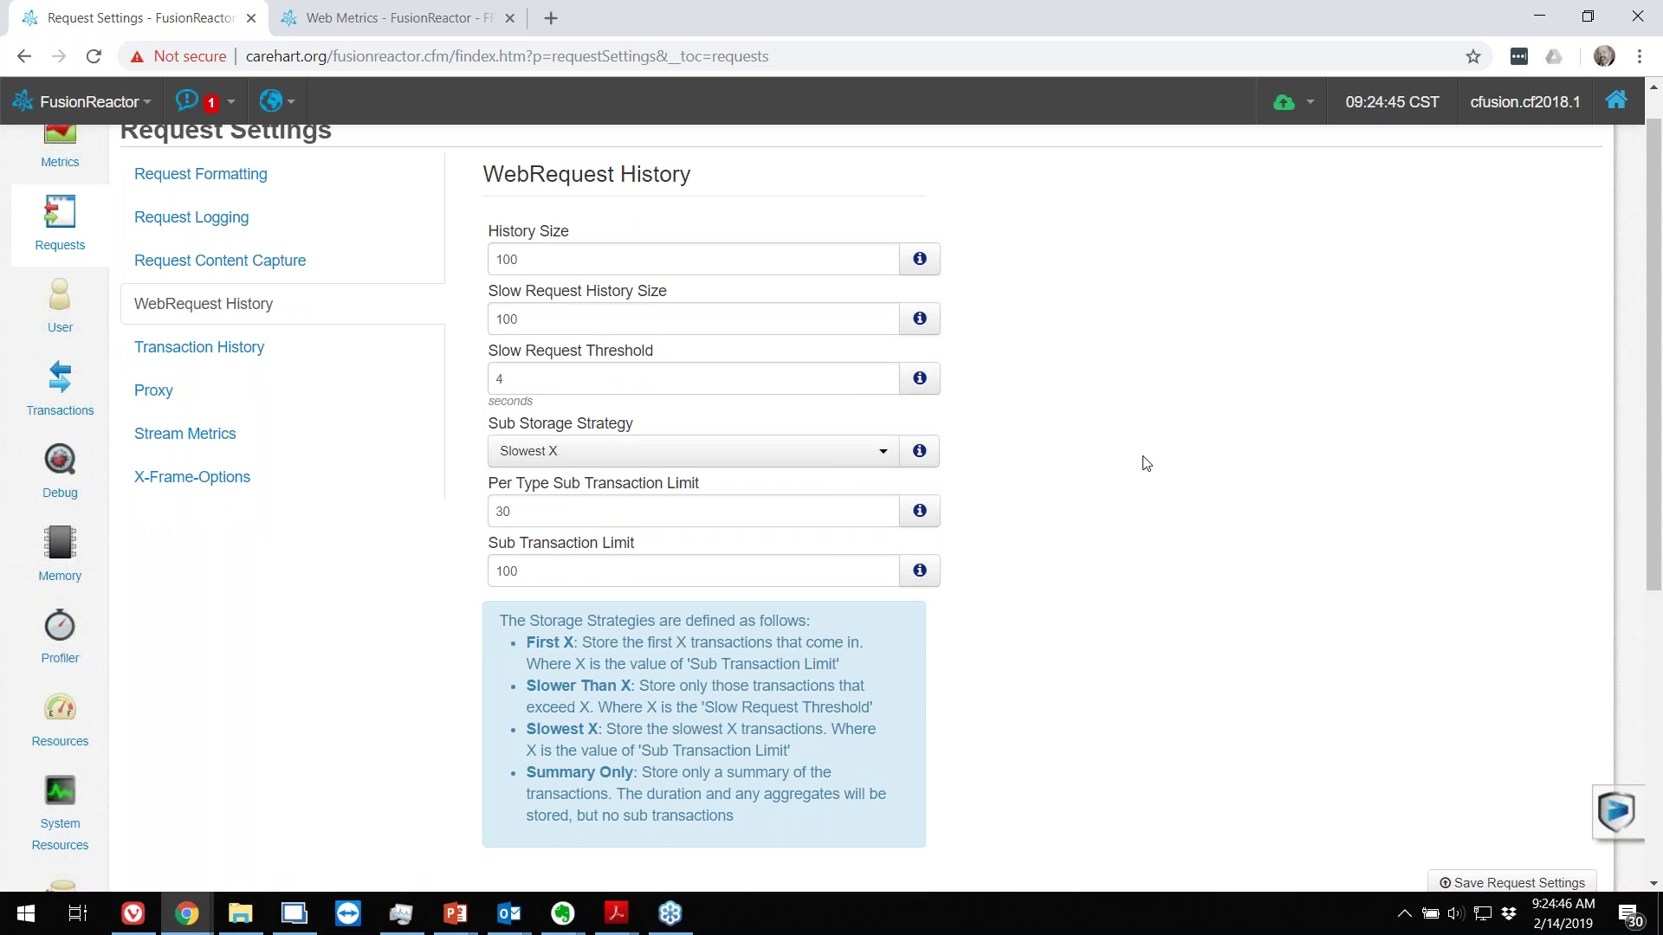
scroll(1145, 463, "down", 5)
left_click(1511, 391)
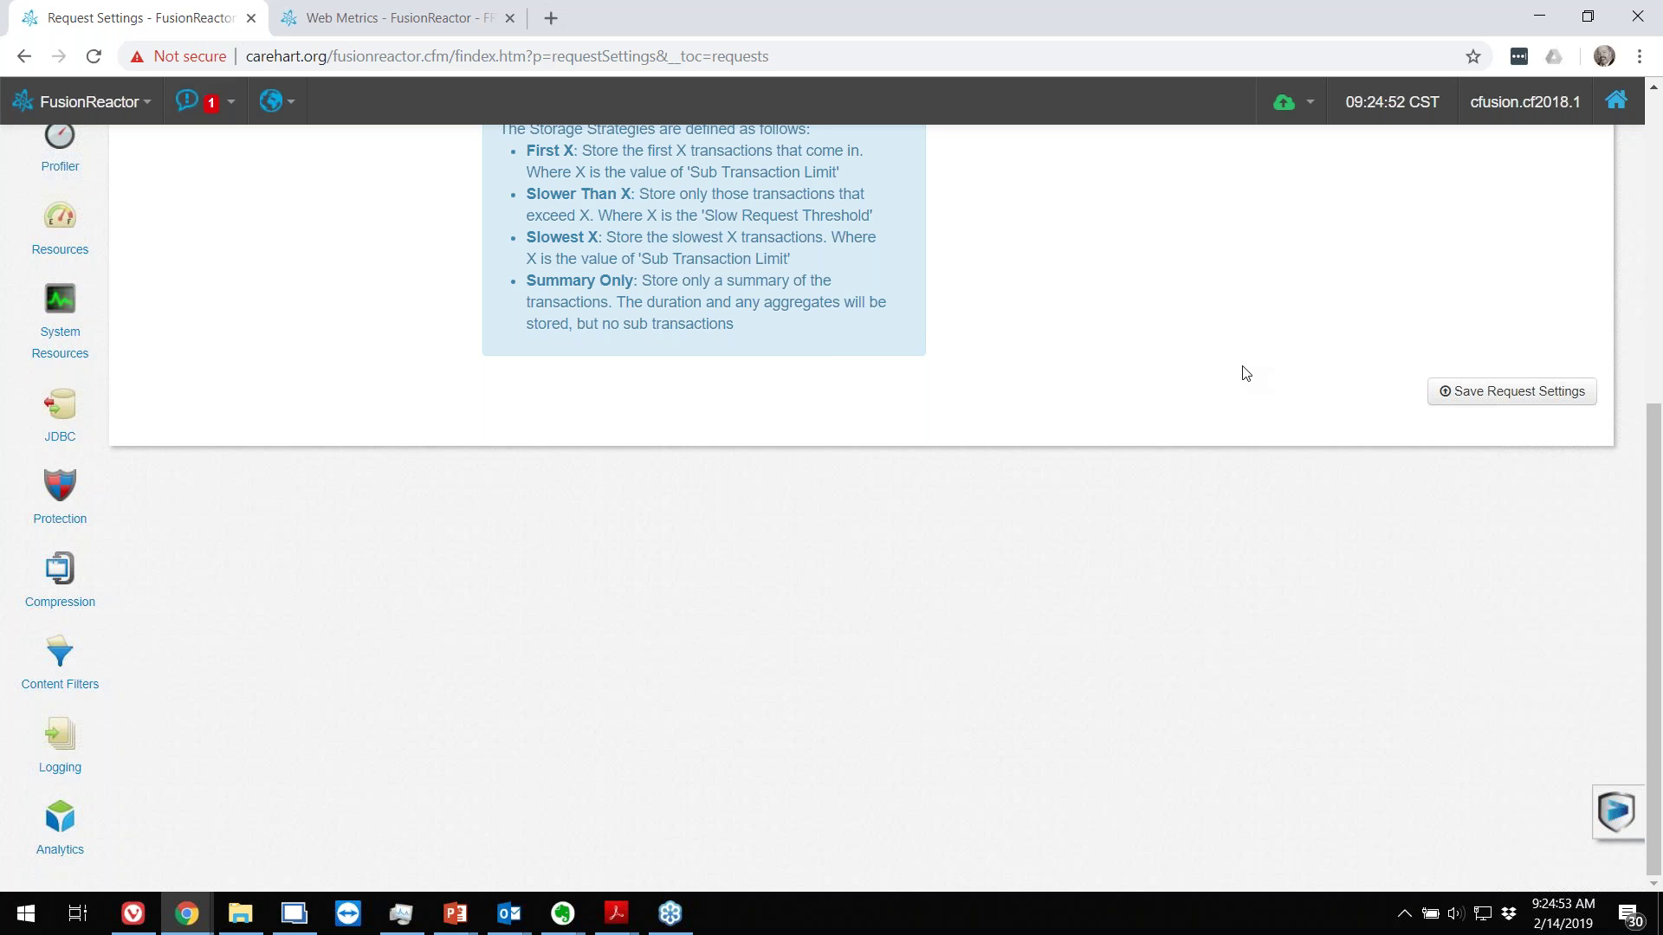
scroll(1244, 373, "up", 1)
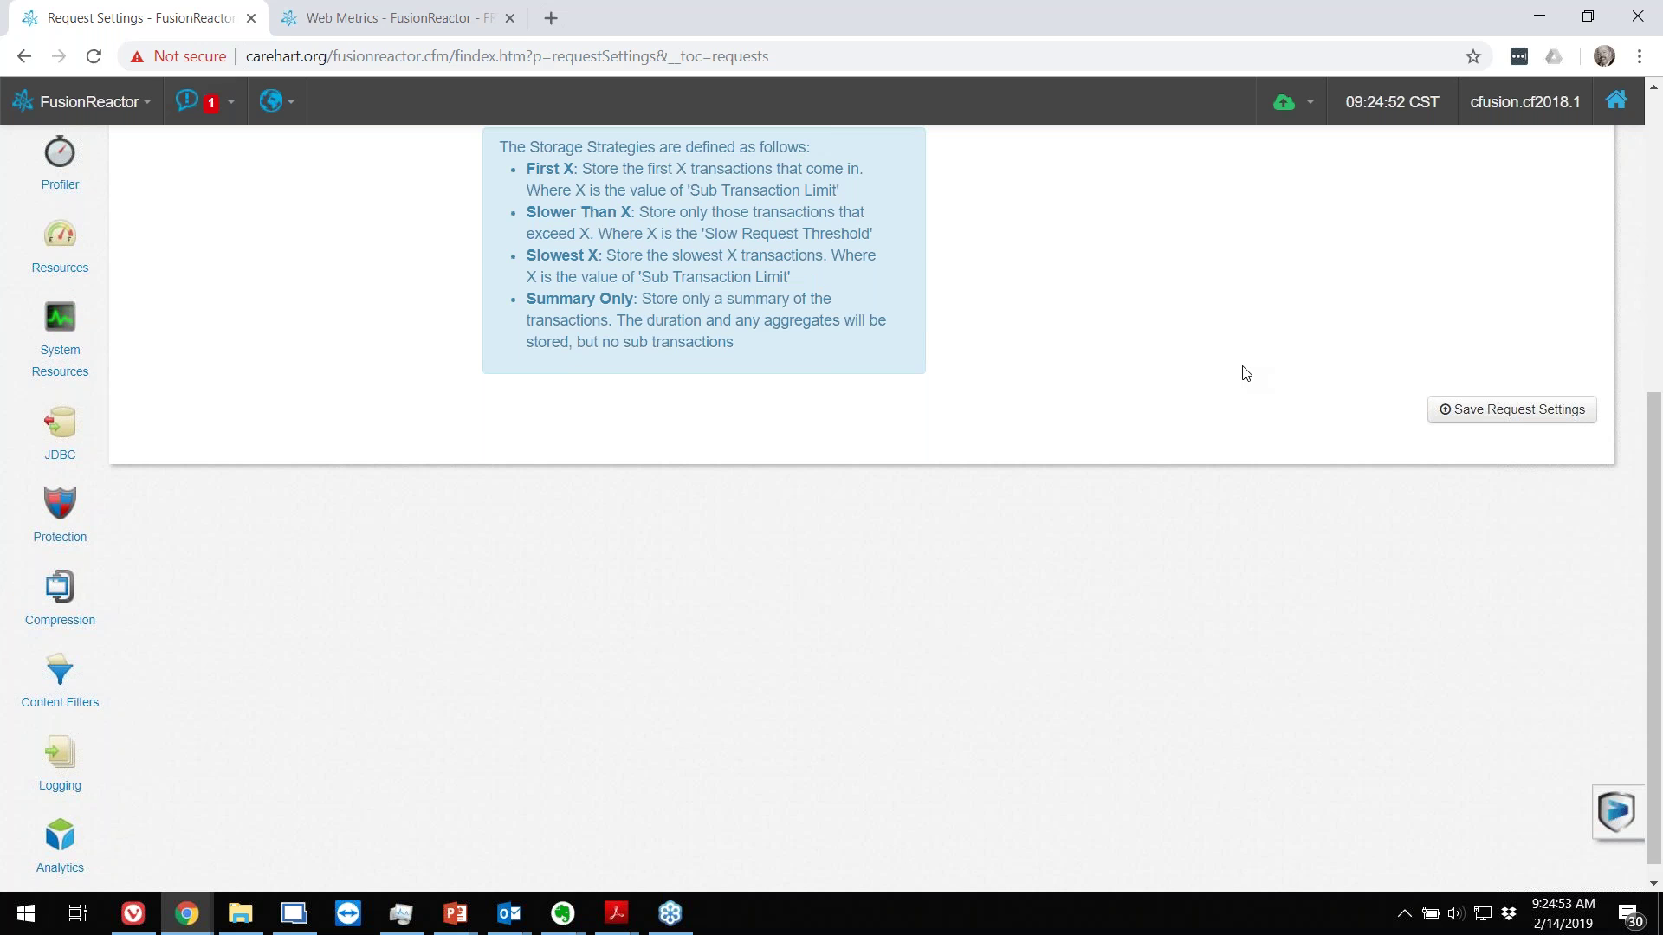
scroll(1245, 373, "up", 6)
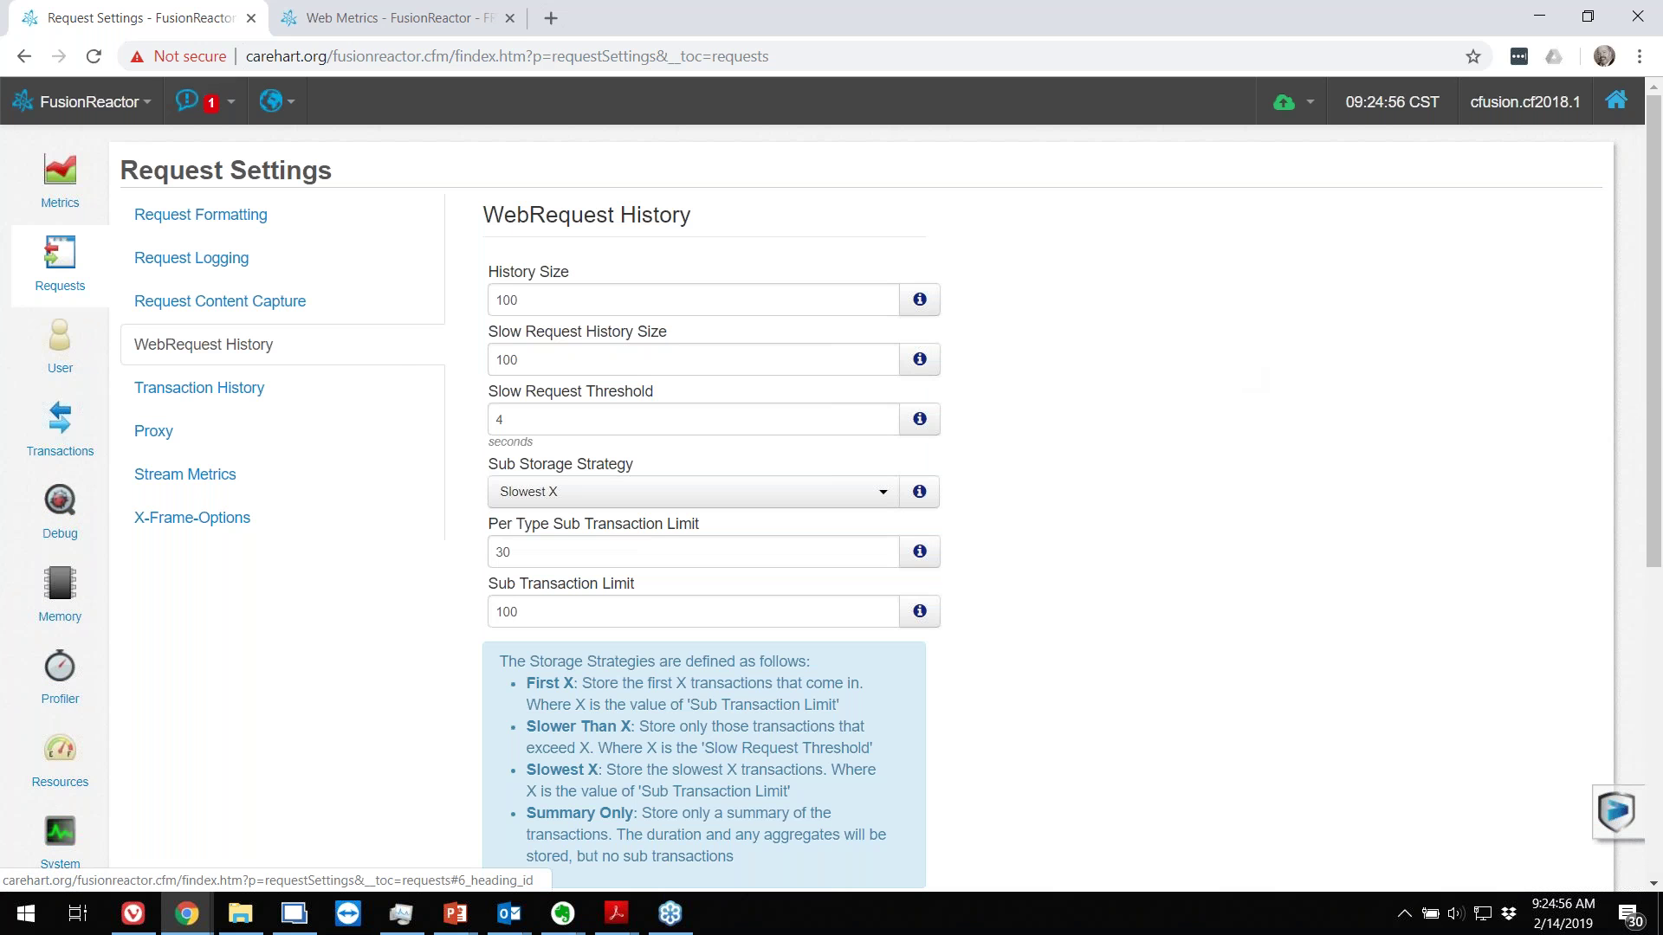
Step: Open the slow requests list and review the finished slow web requests down to the oldest entry
mouse_move(60, 424)
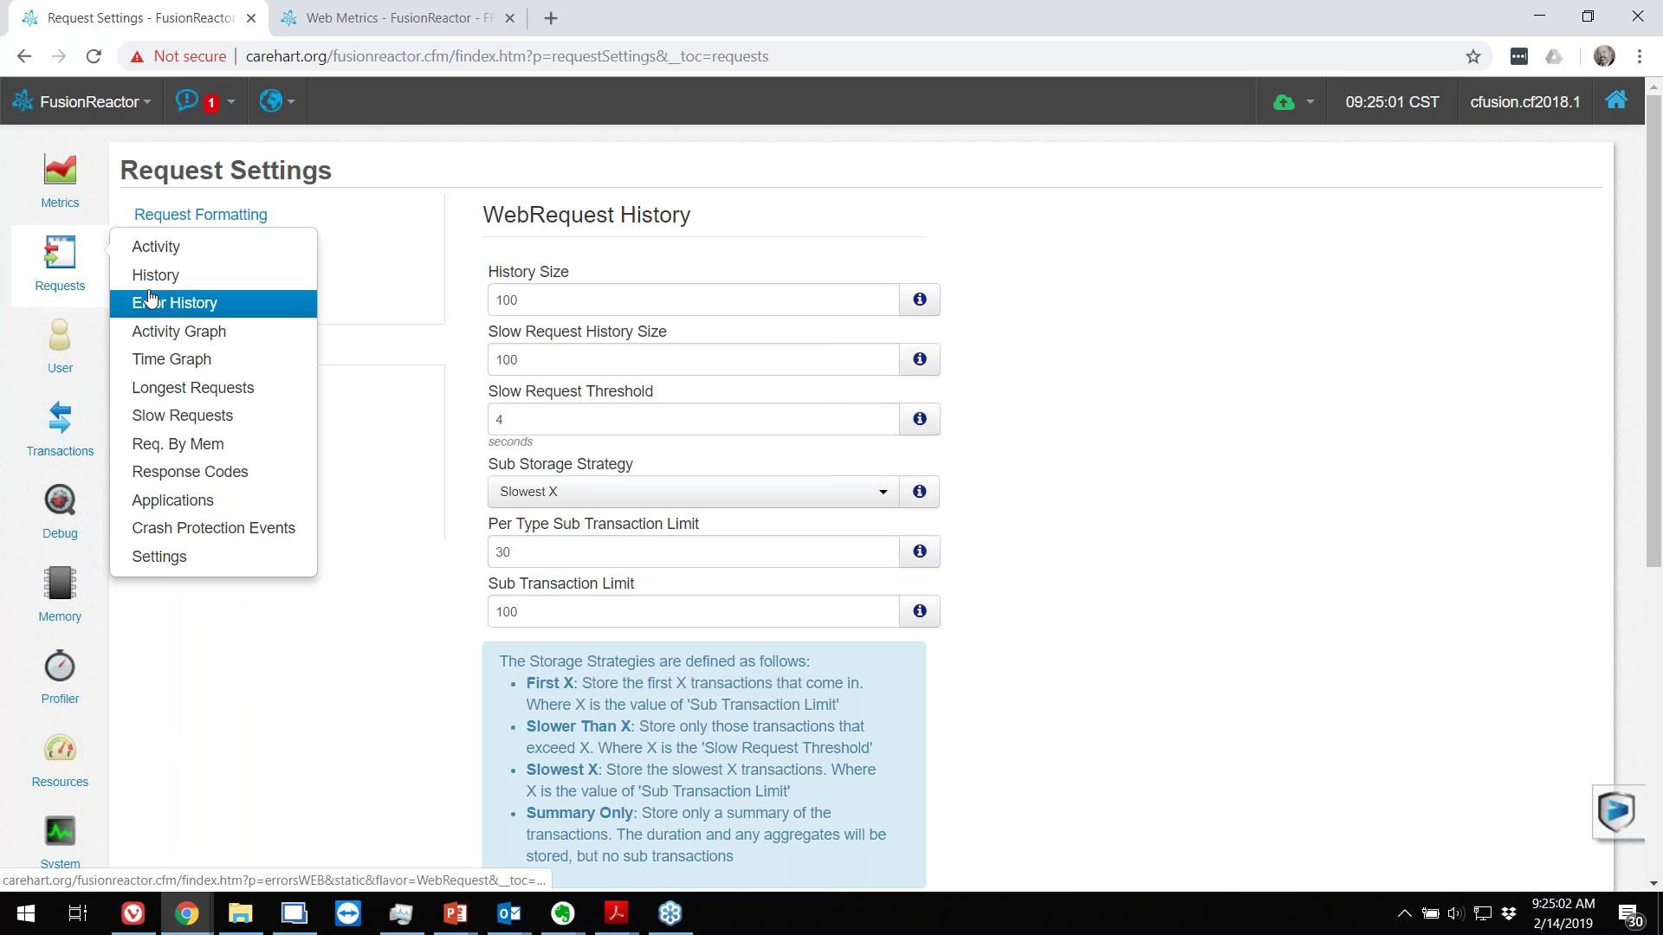
left_click(181, 420)
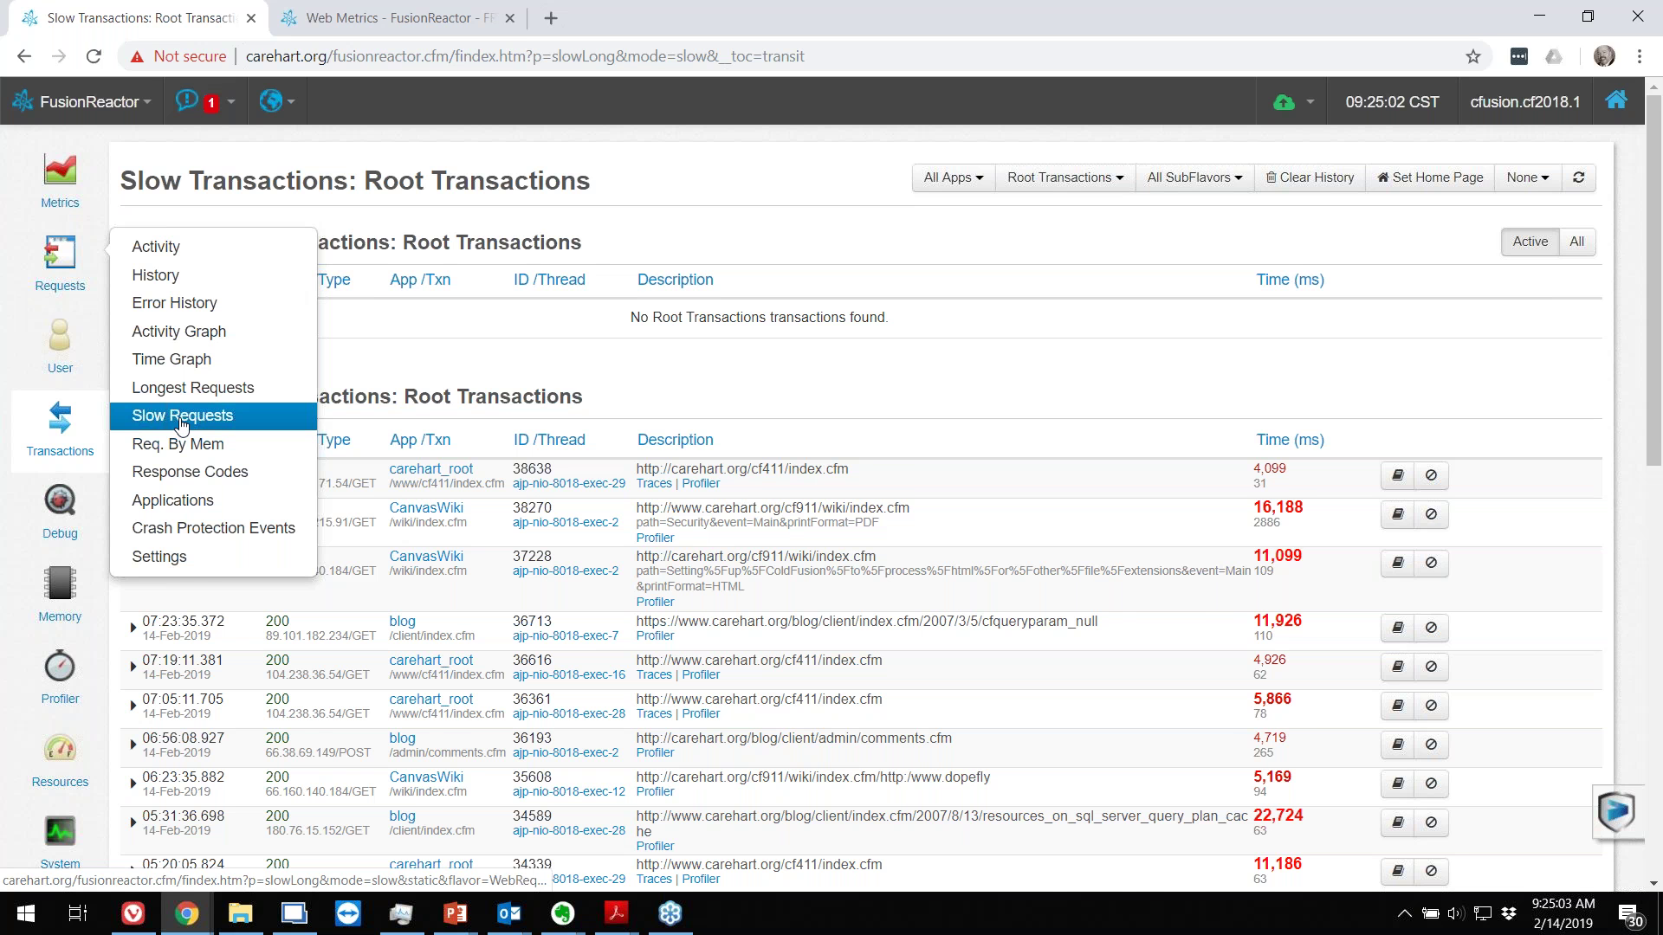
left_click(181, 420)
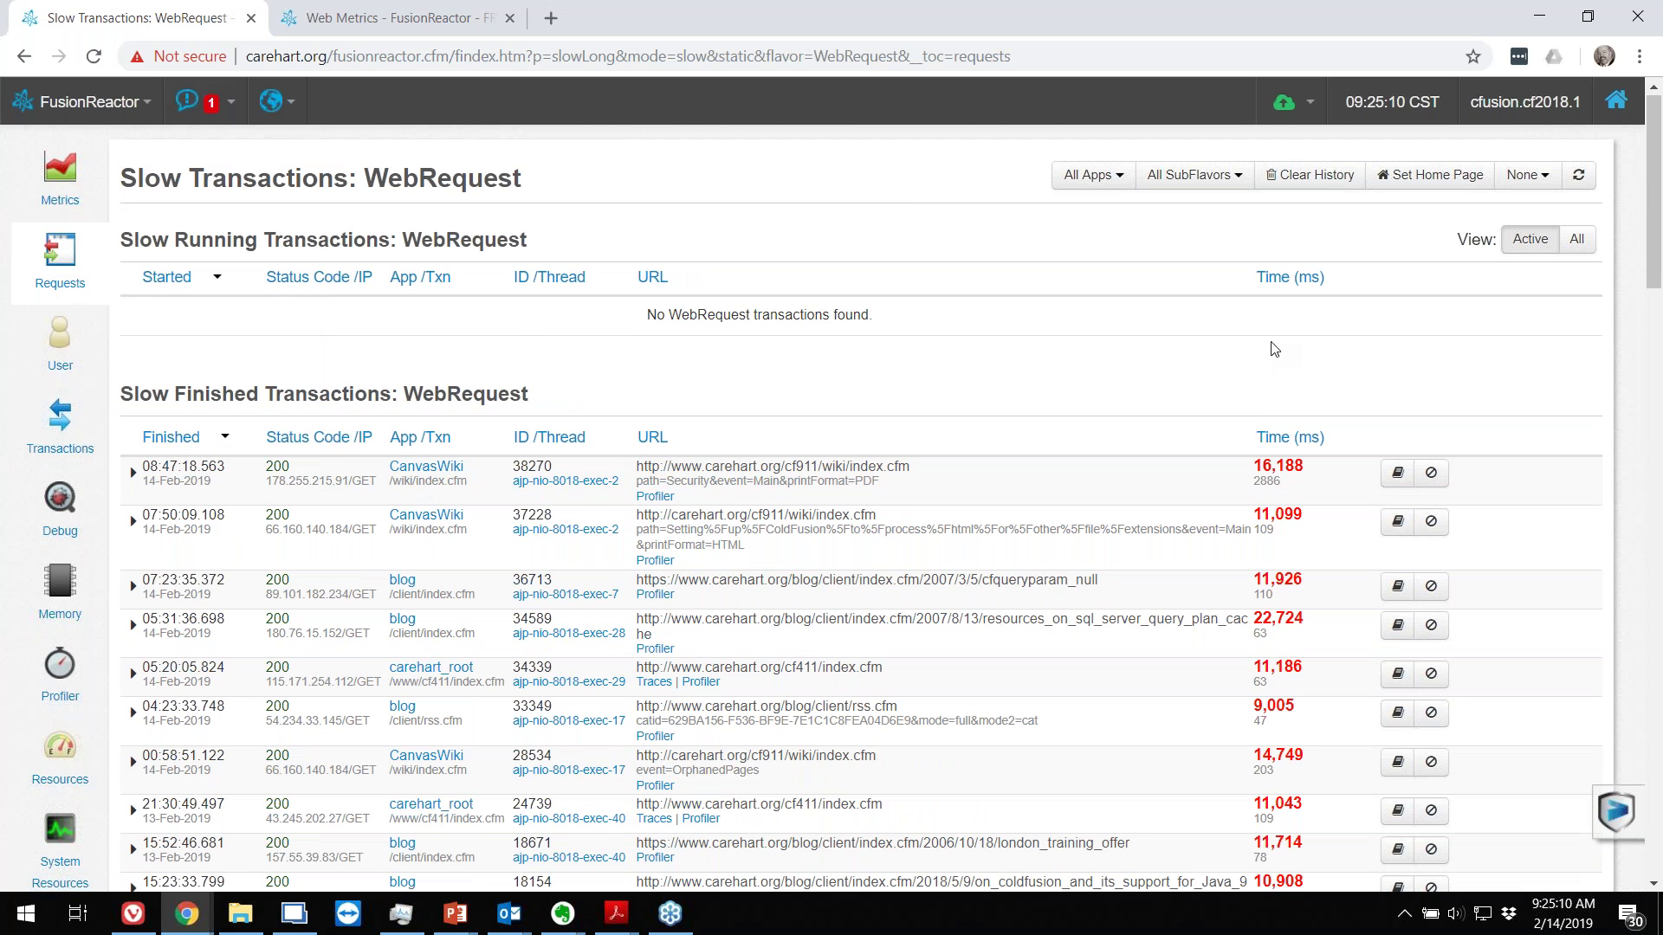
scroll(1274, 349, "down", 4)
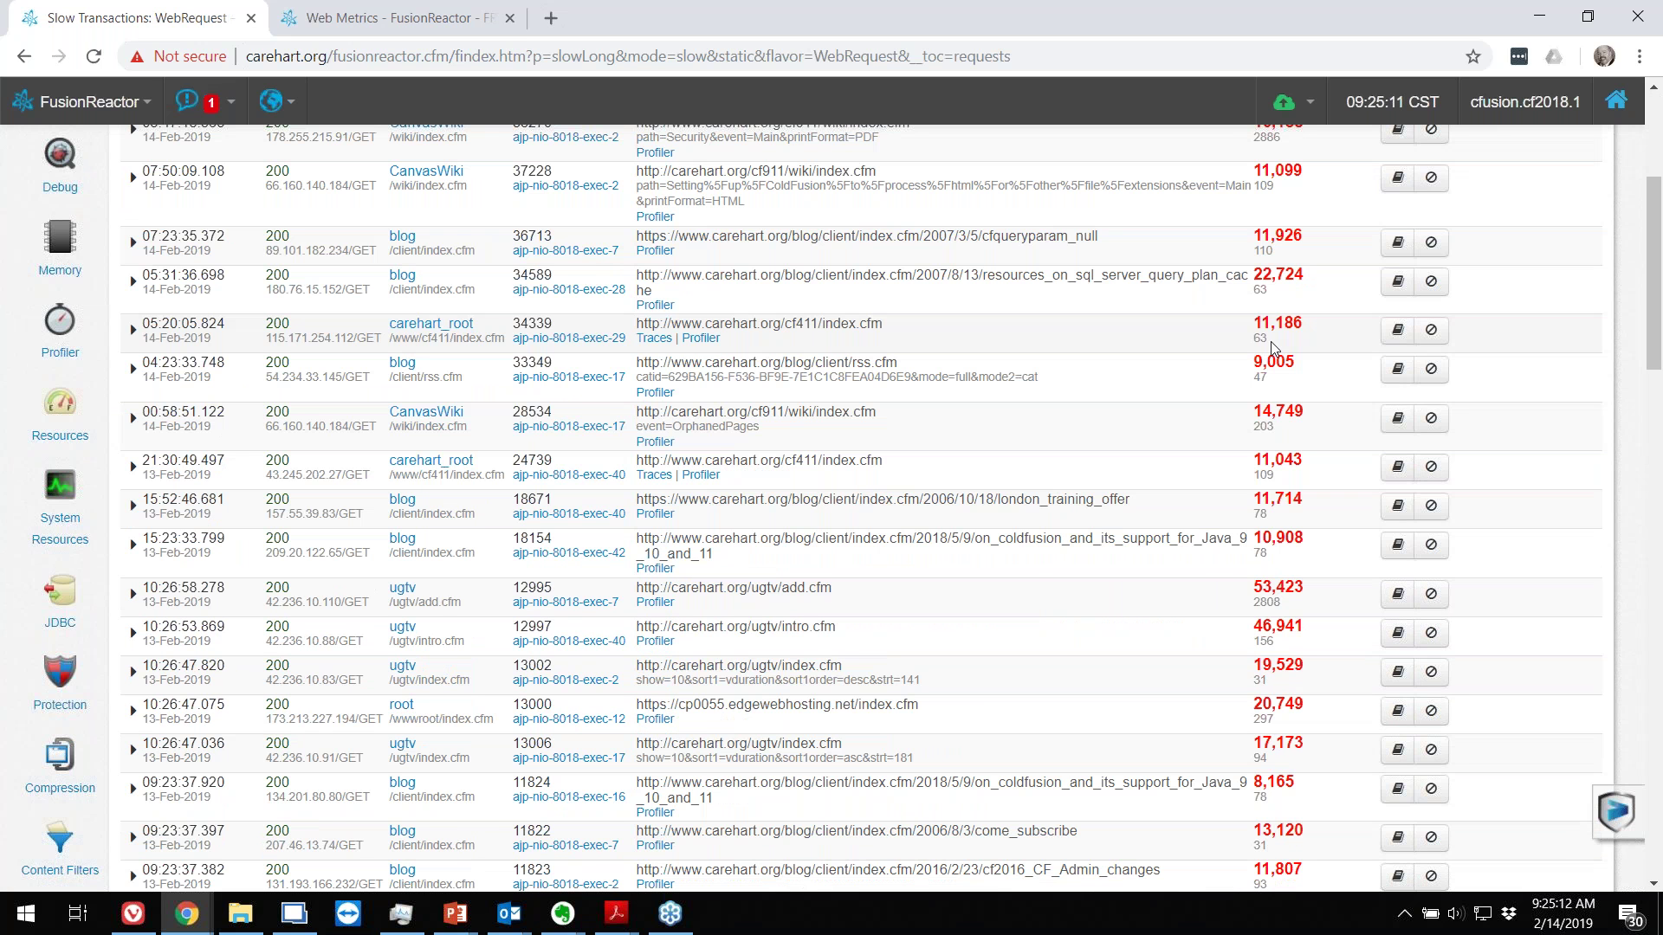
scroll(1274, 349, "down", 6)
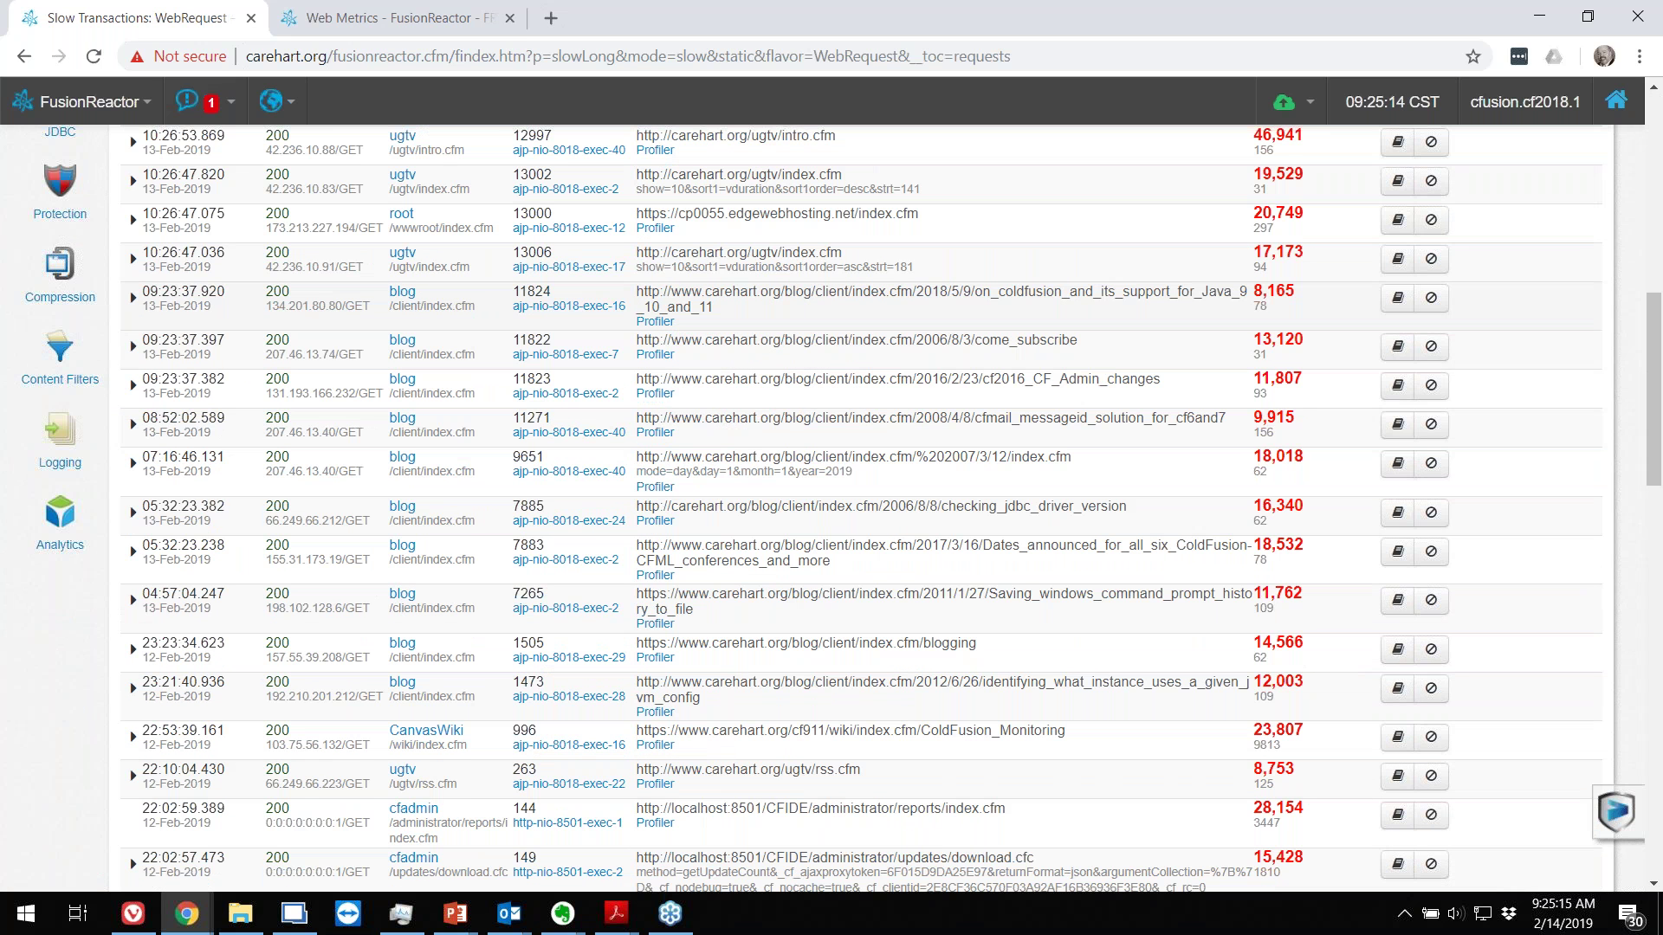
scroll(1274, 349, "down", 15)
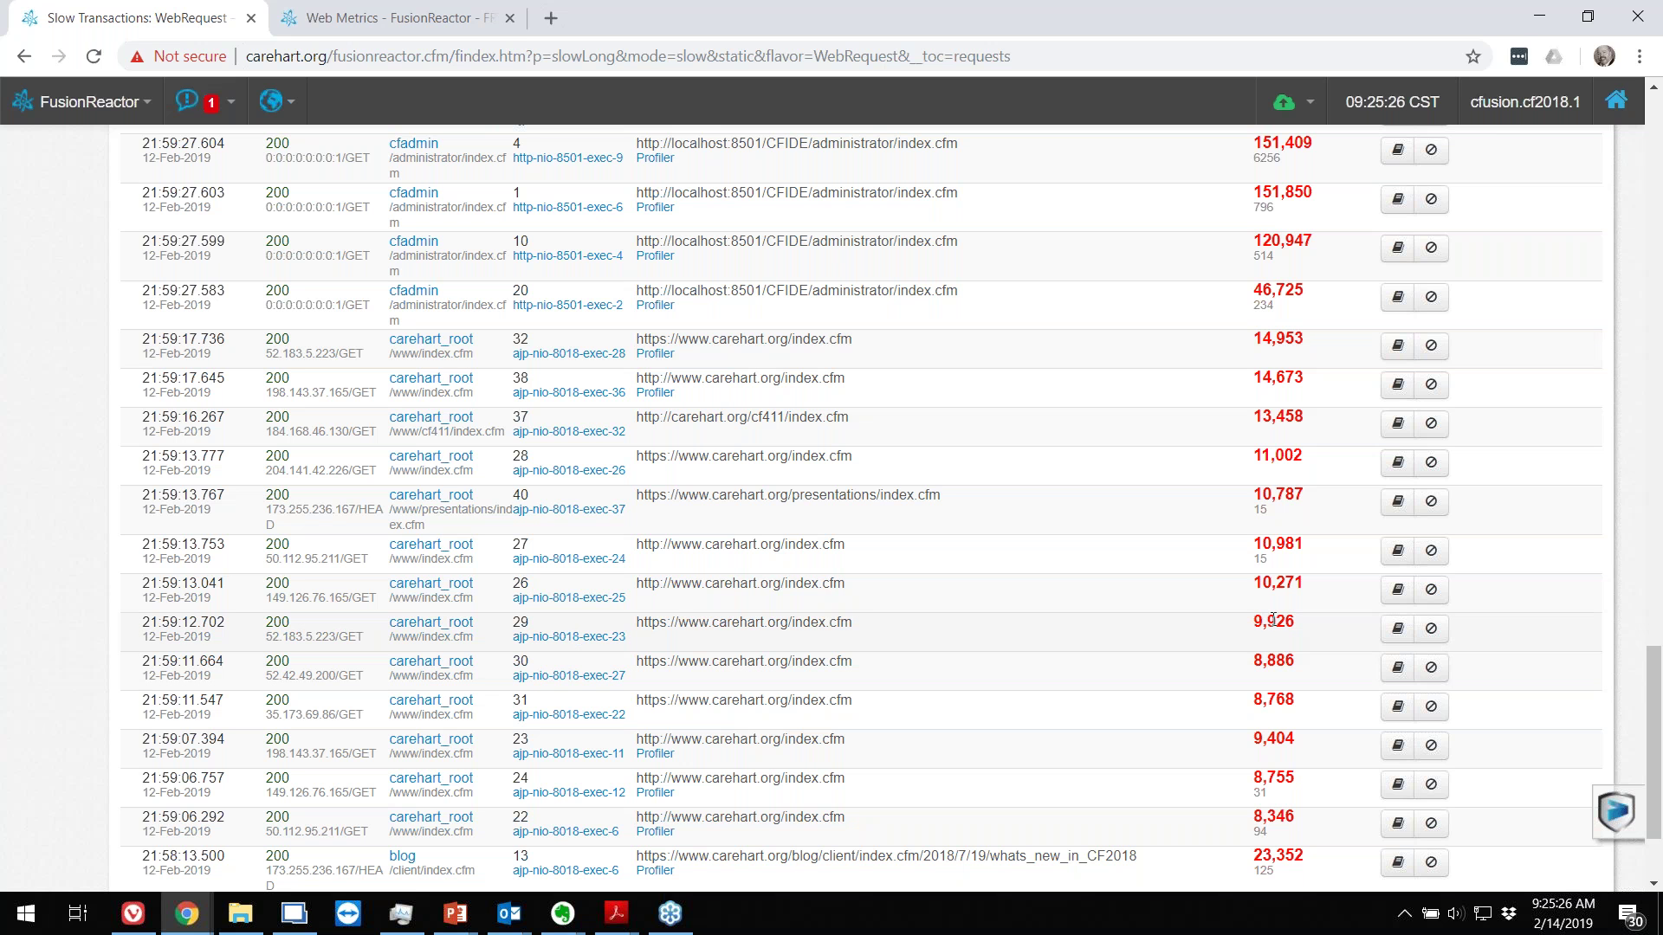
scroll(1272, 618, "down", 1)
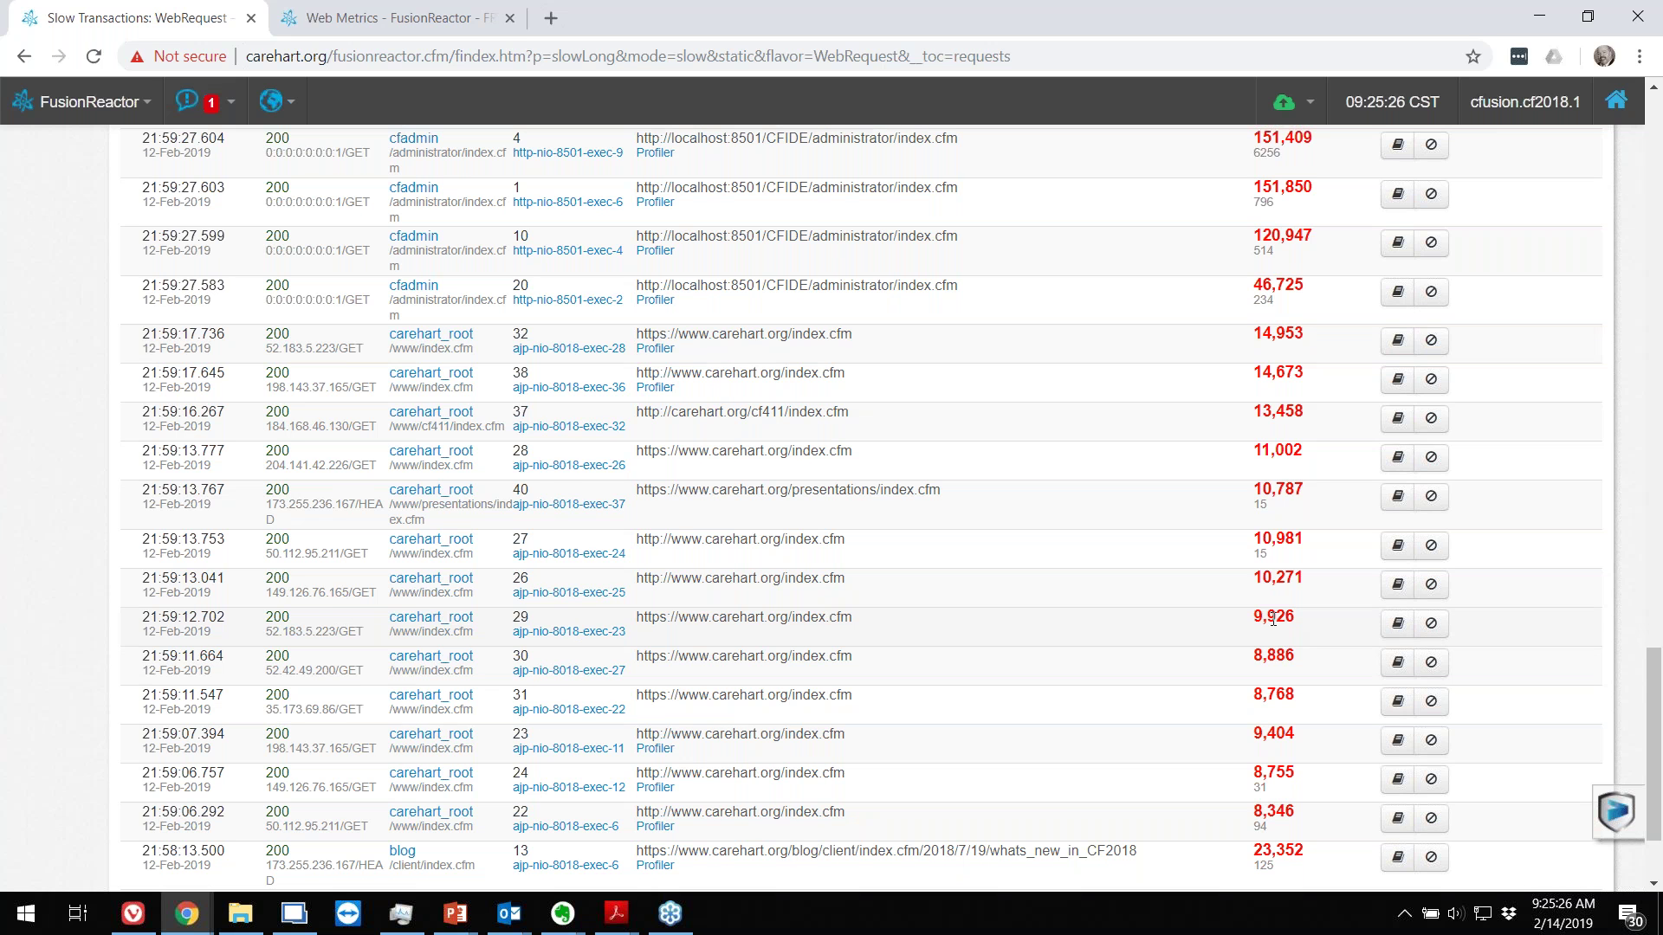
scroll(1272, 618, "down", 2)
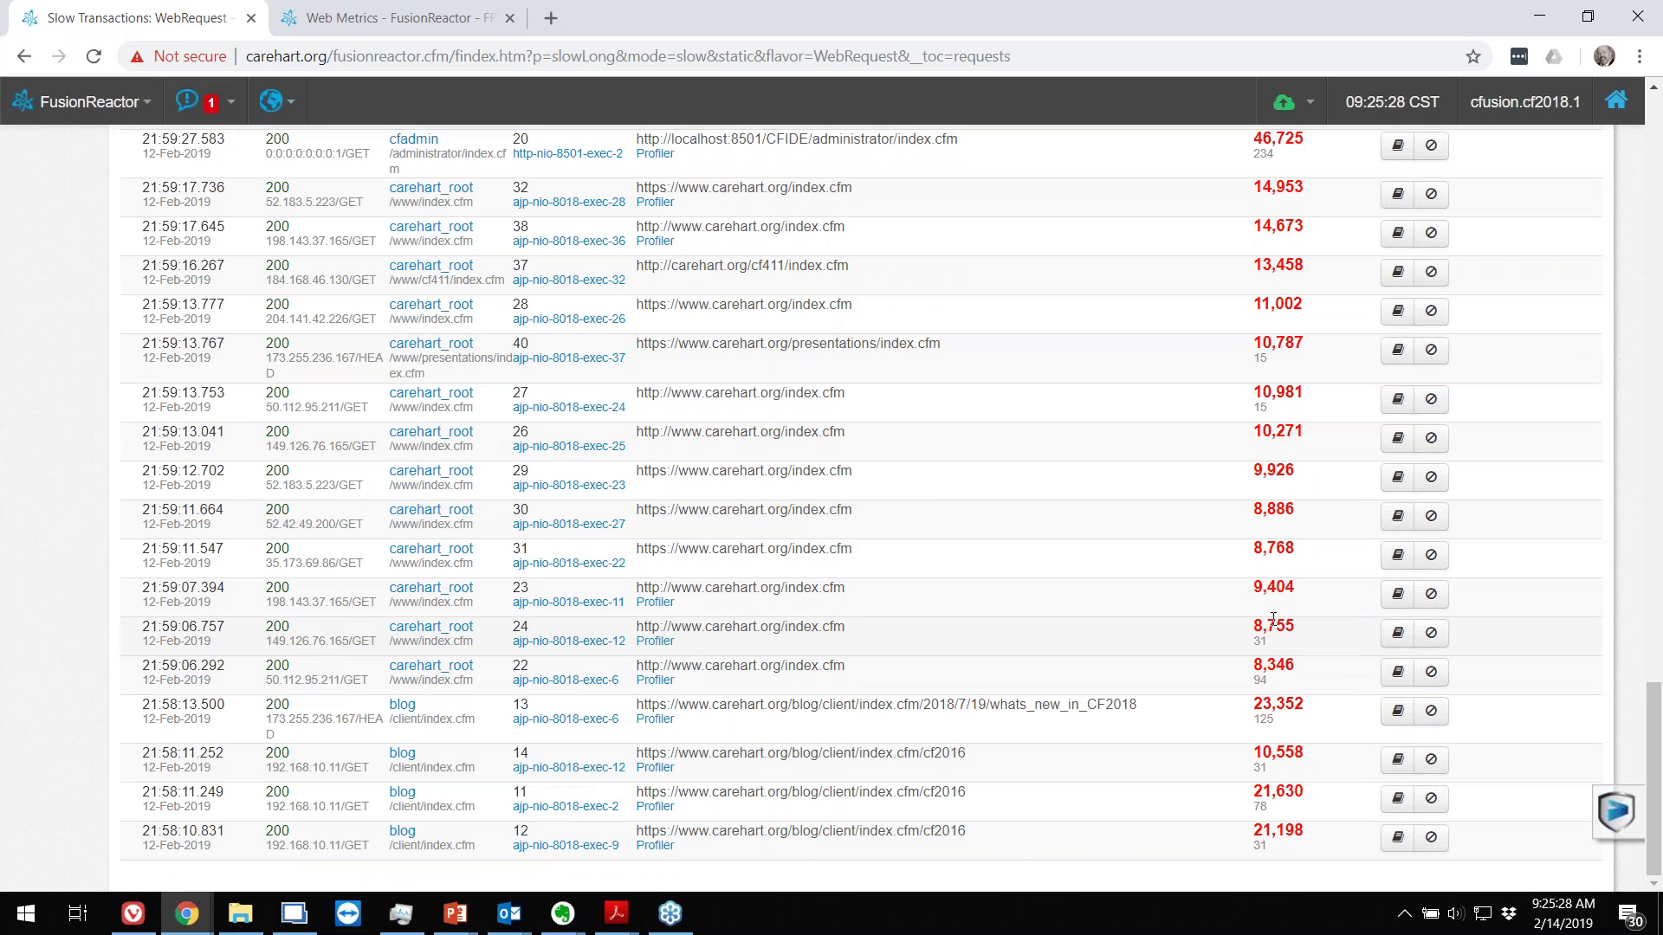
key("Home")
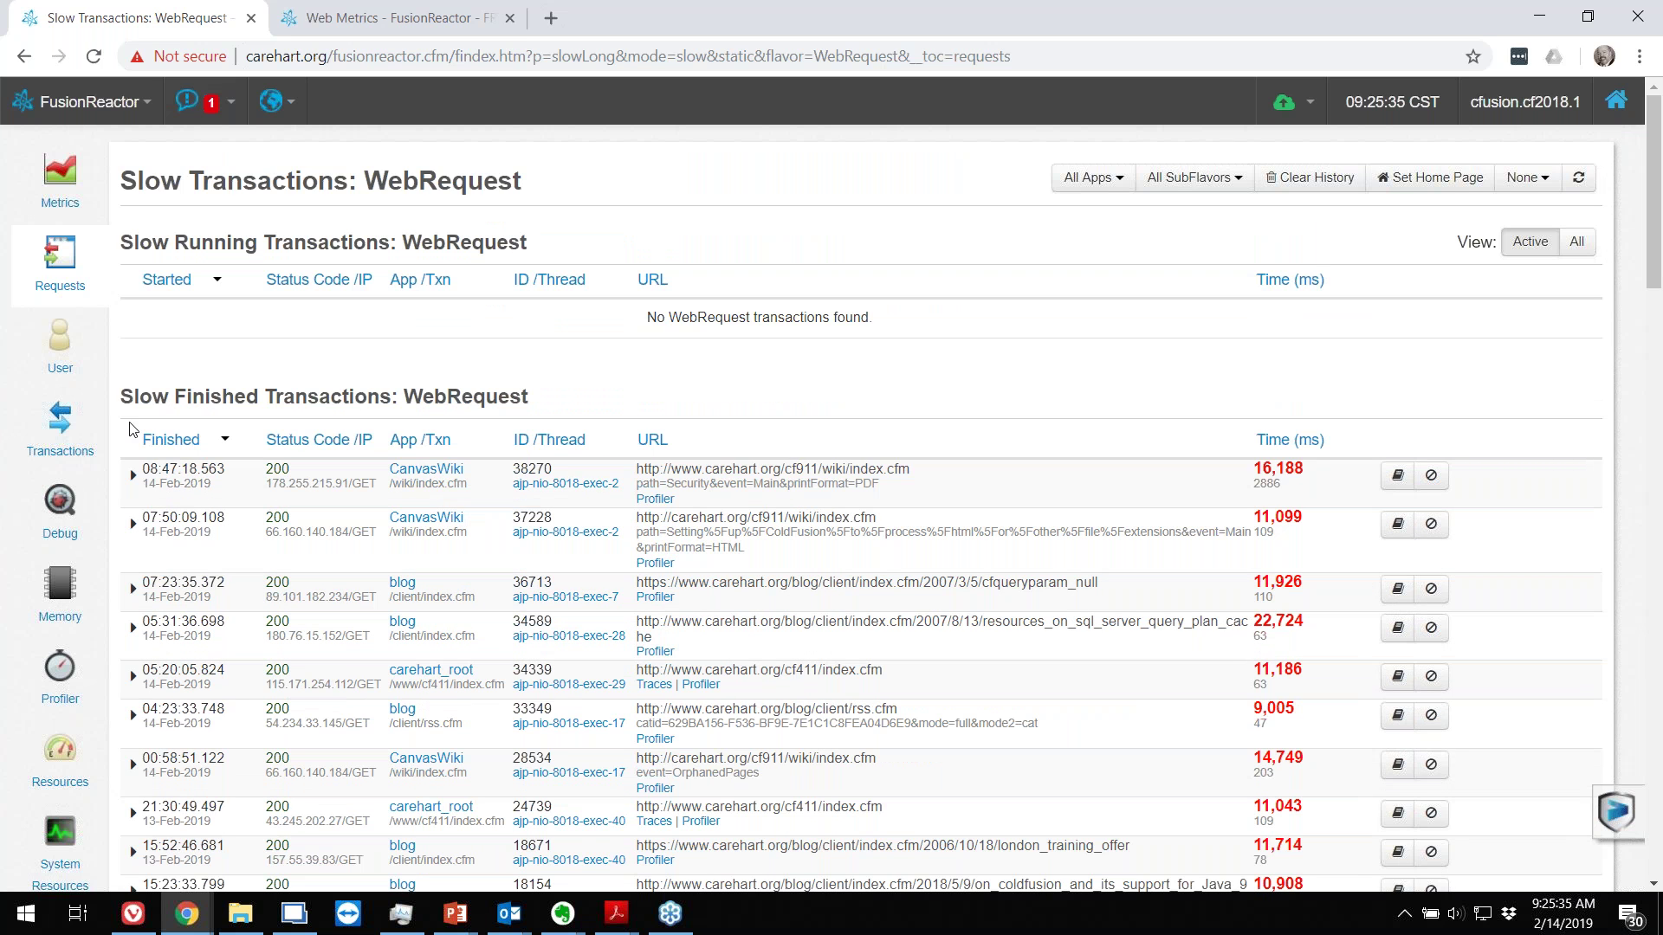
Step: Show which subflavor and application filters are available for the slow web requests
mouse_move(69, 433)
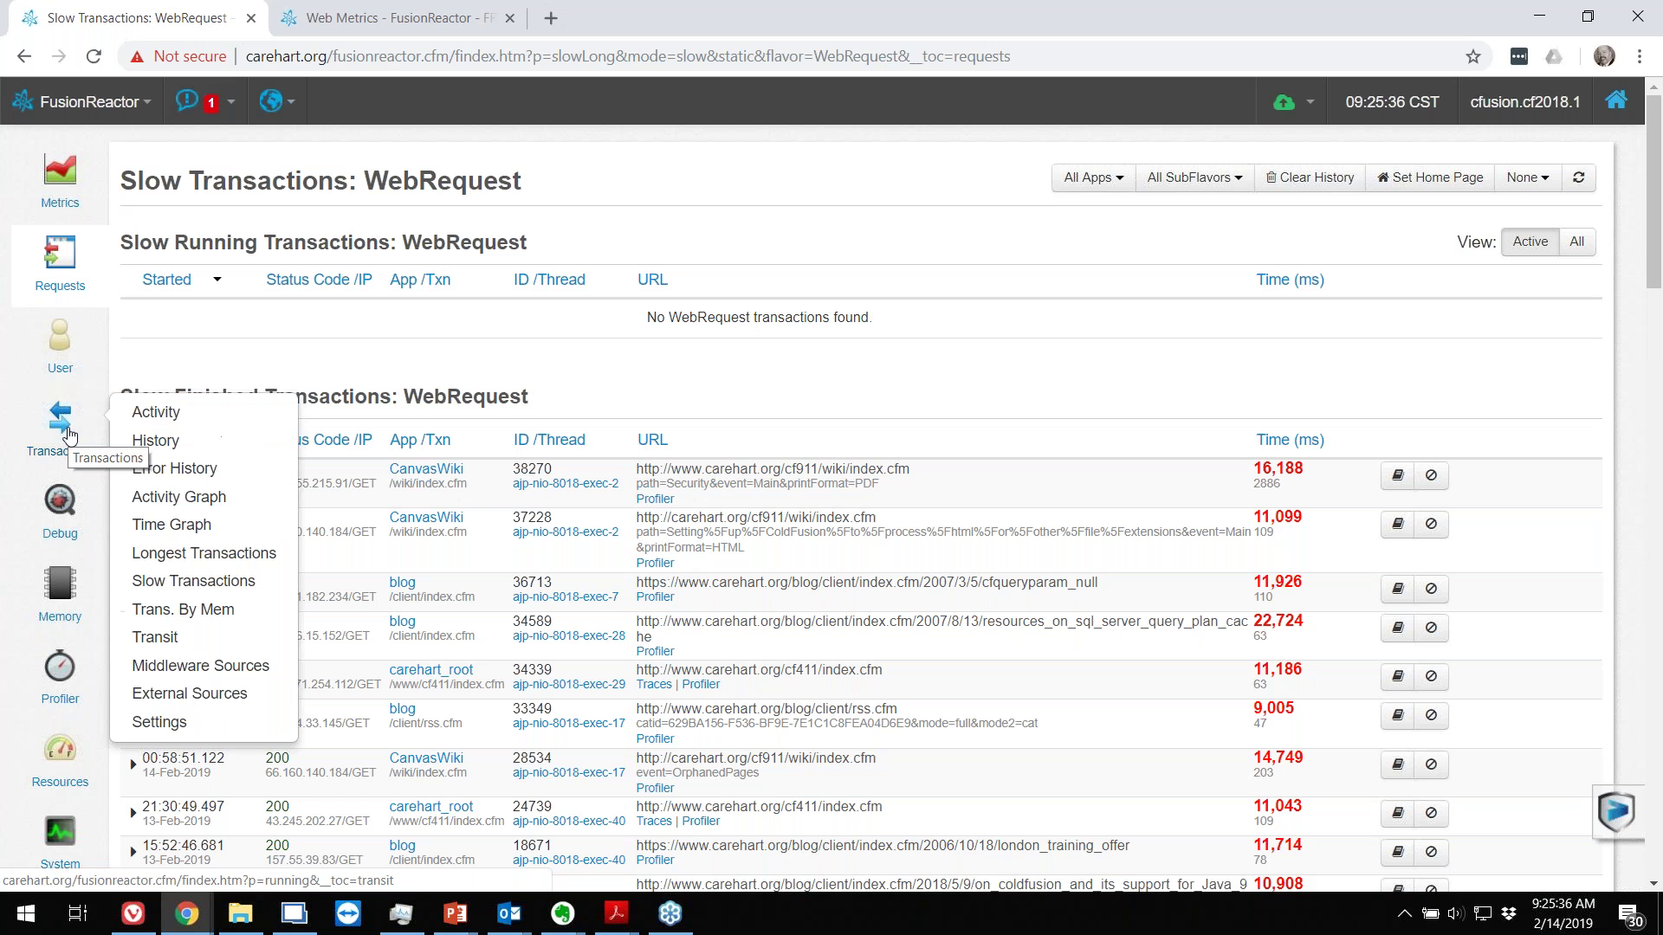
left_click(183, 582)
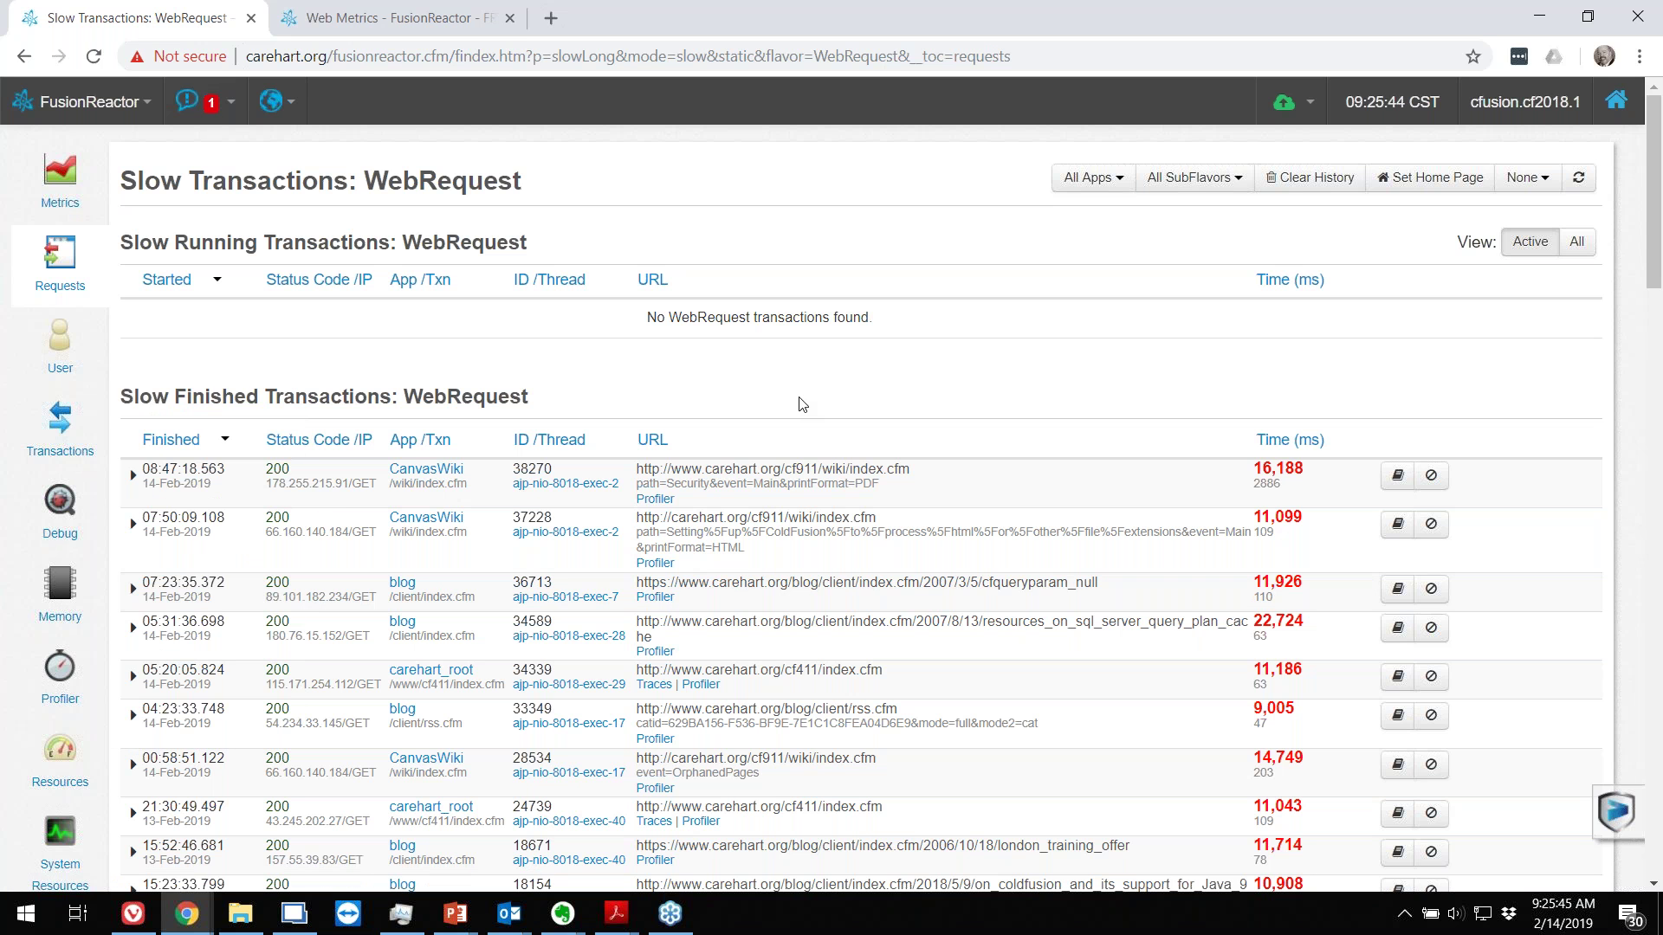
left_click(1186, 180)
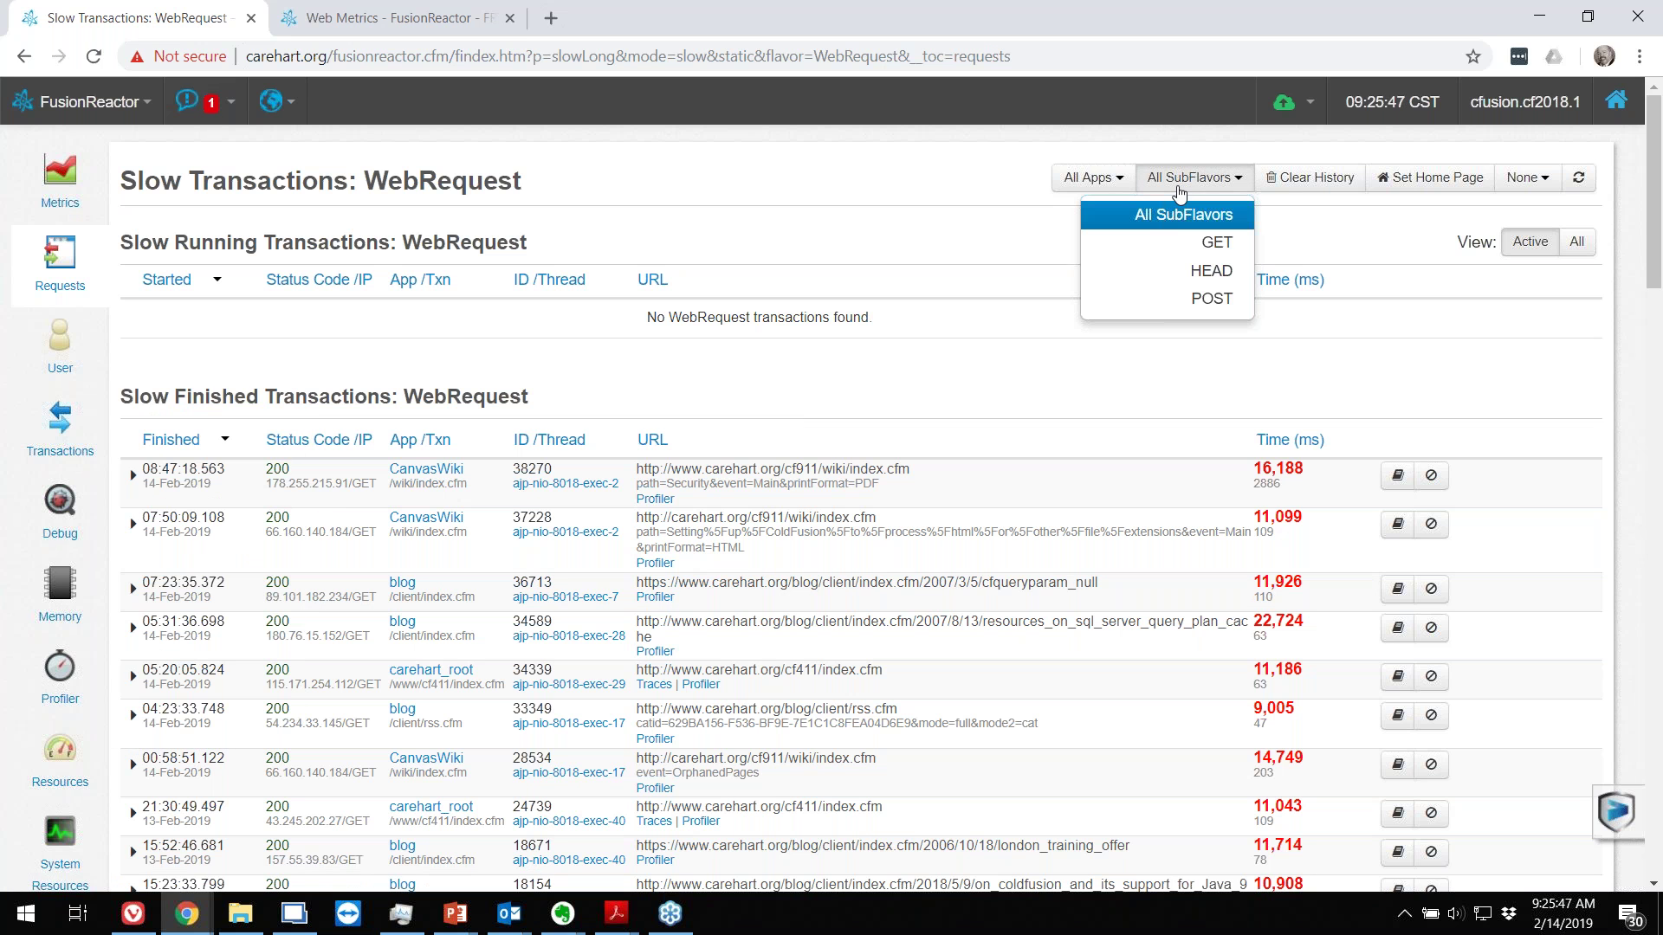
left_click(909, 206)
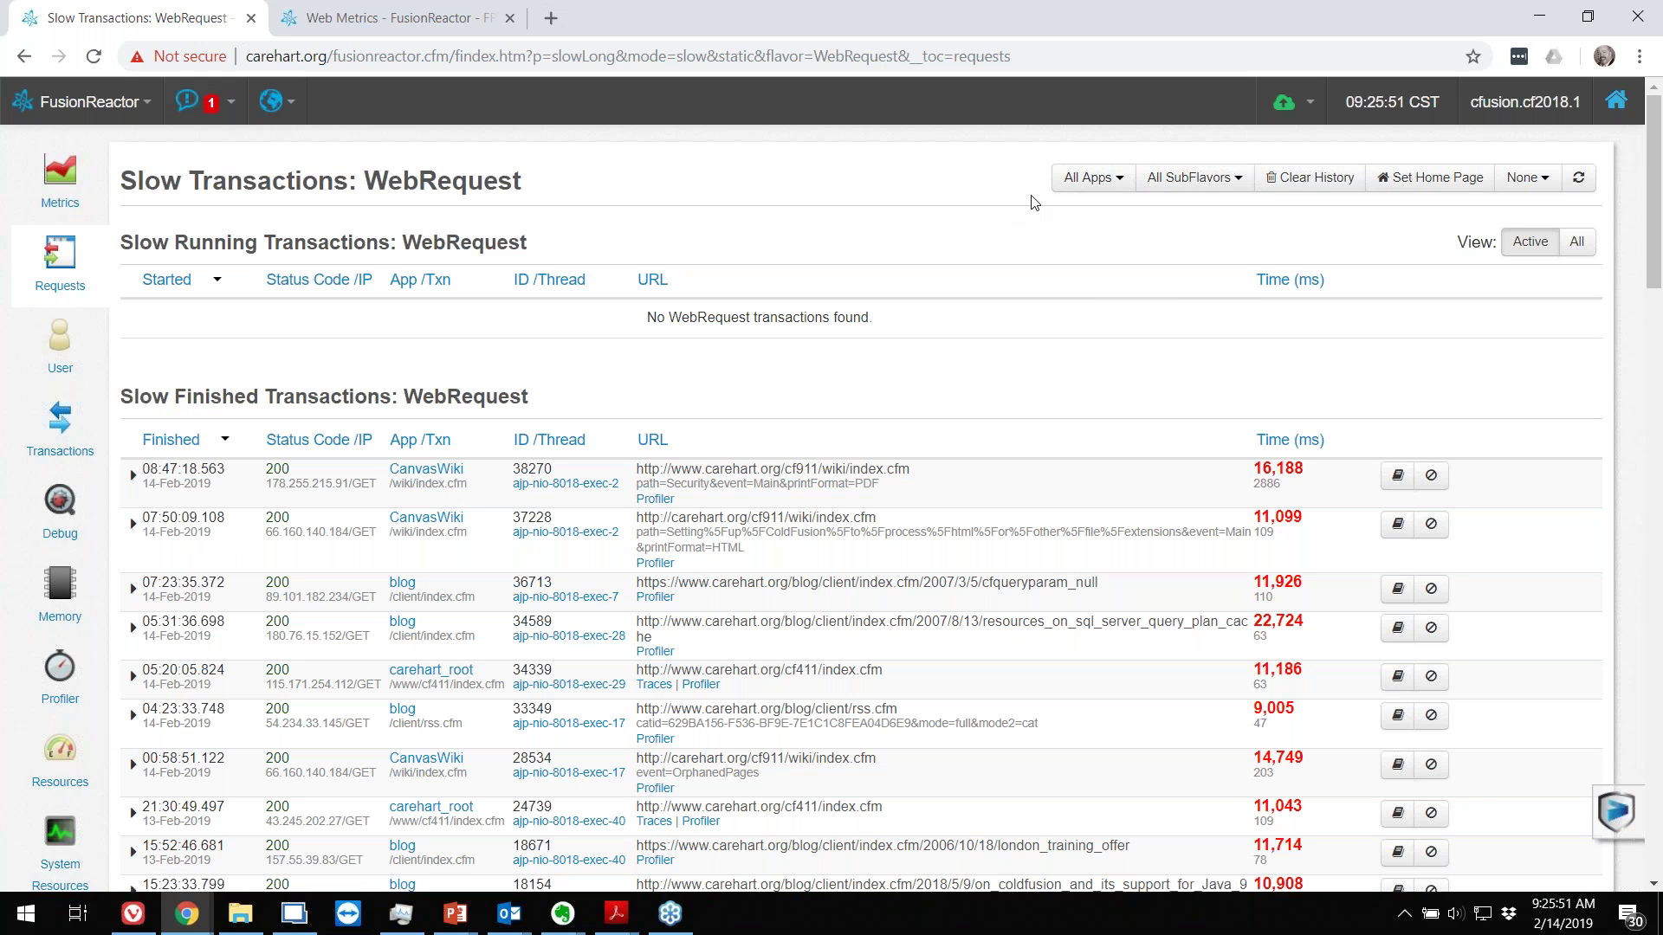
left_click(1115, 179)
left_click(706, 205)
Step: Open the slow transactions view, look at its CFHTTP entries and return to the root transactions
mouse_move(18, 446)
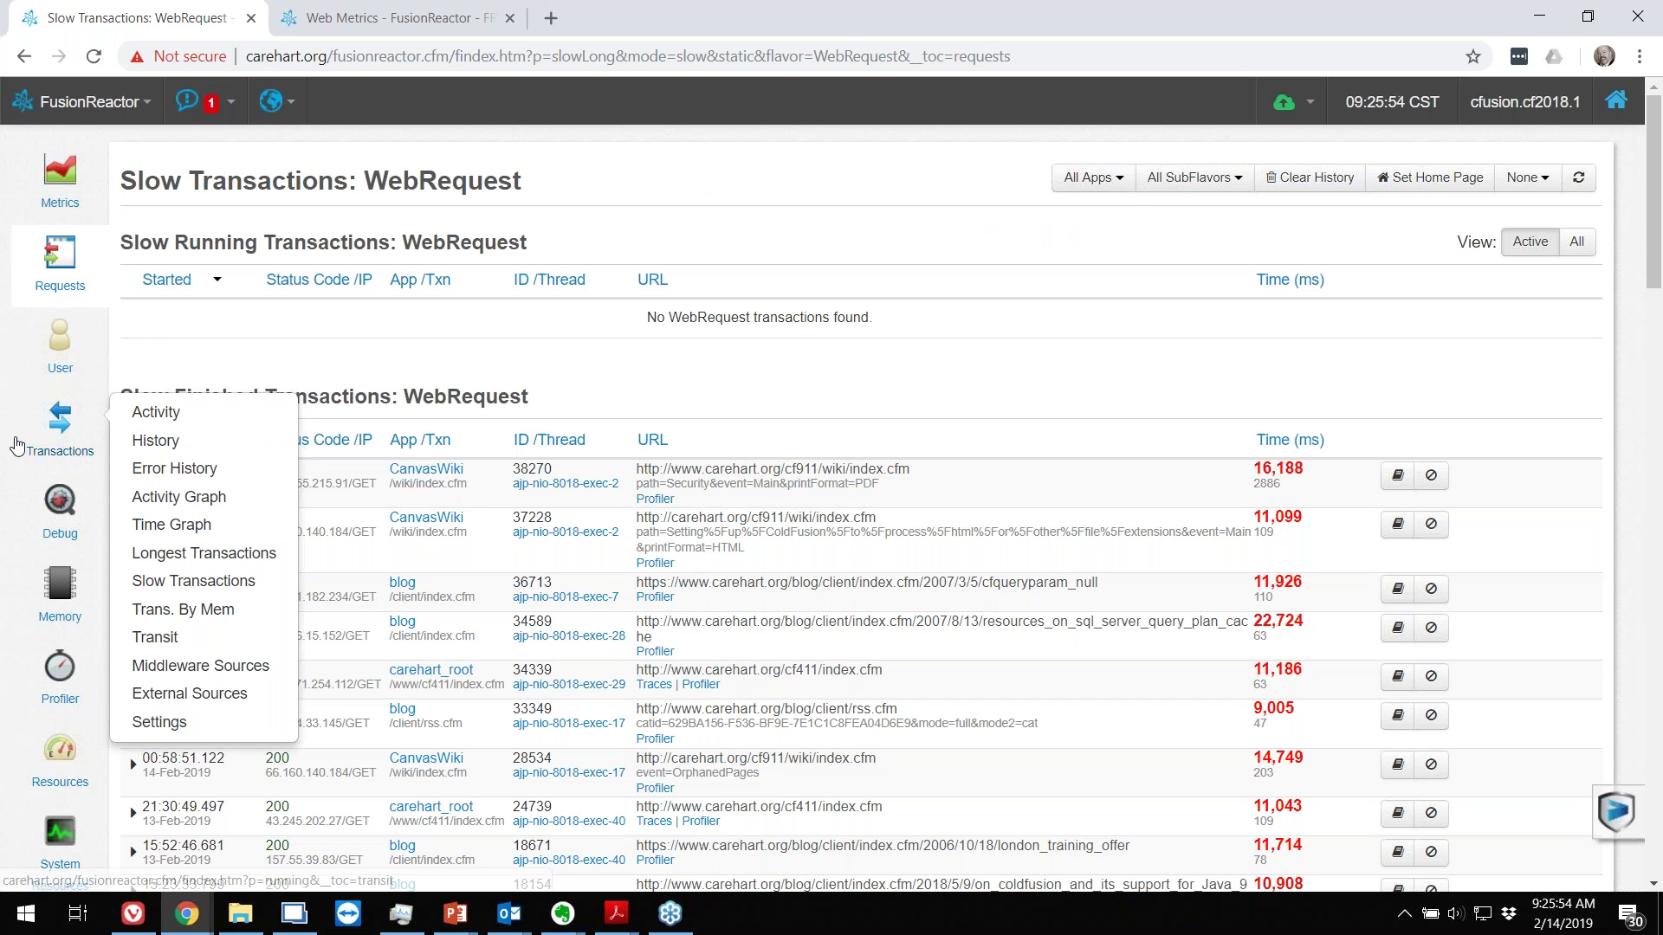
mouse_move(60, 260)
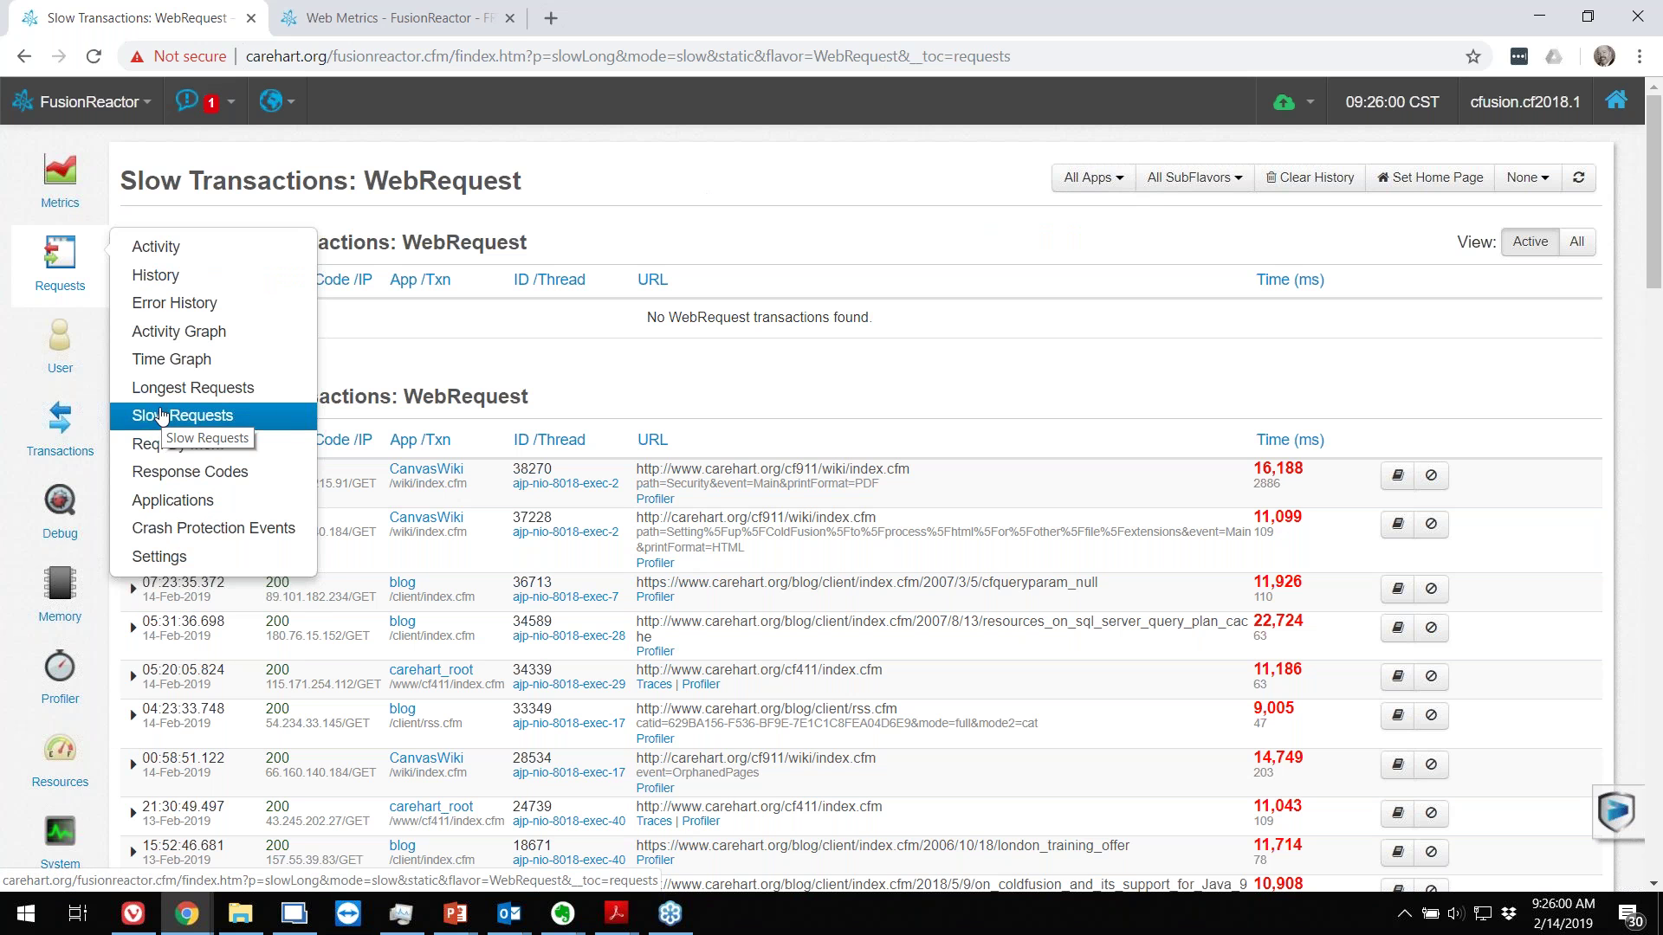
mouse_move(70, 459)
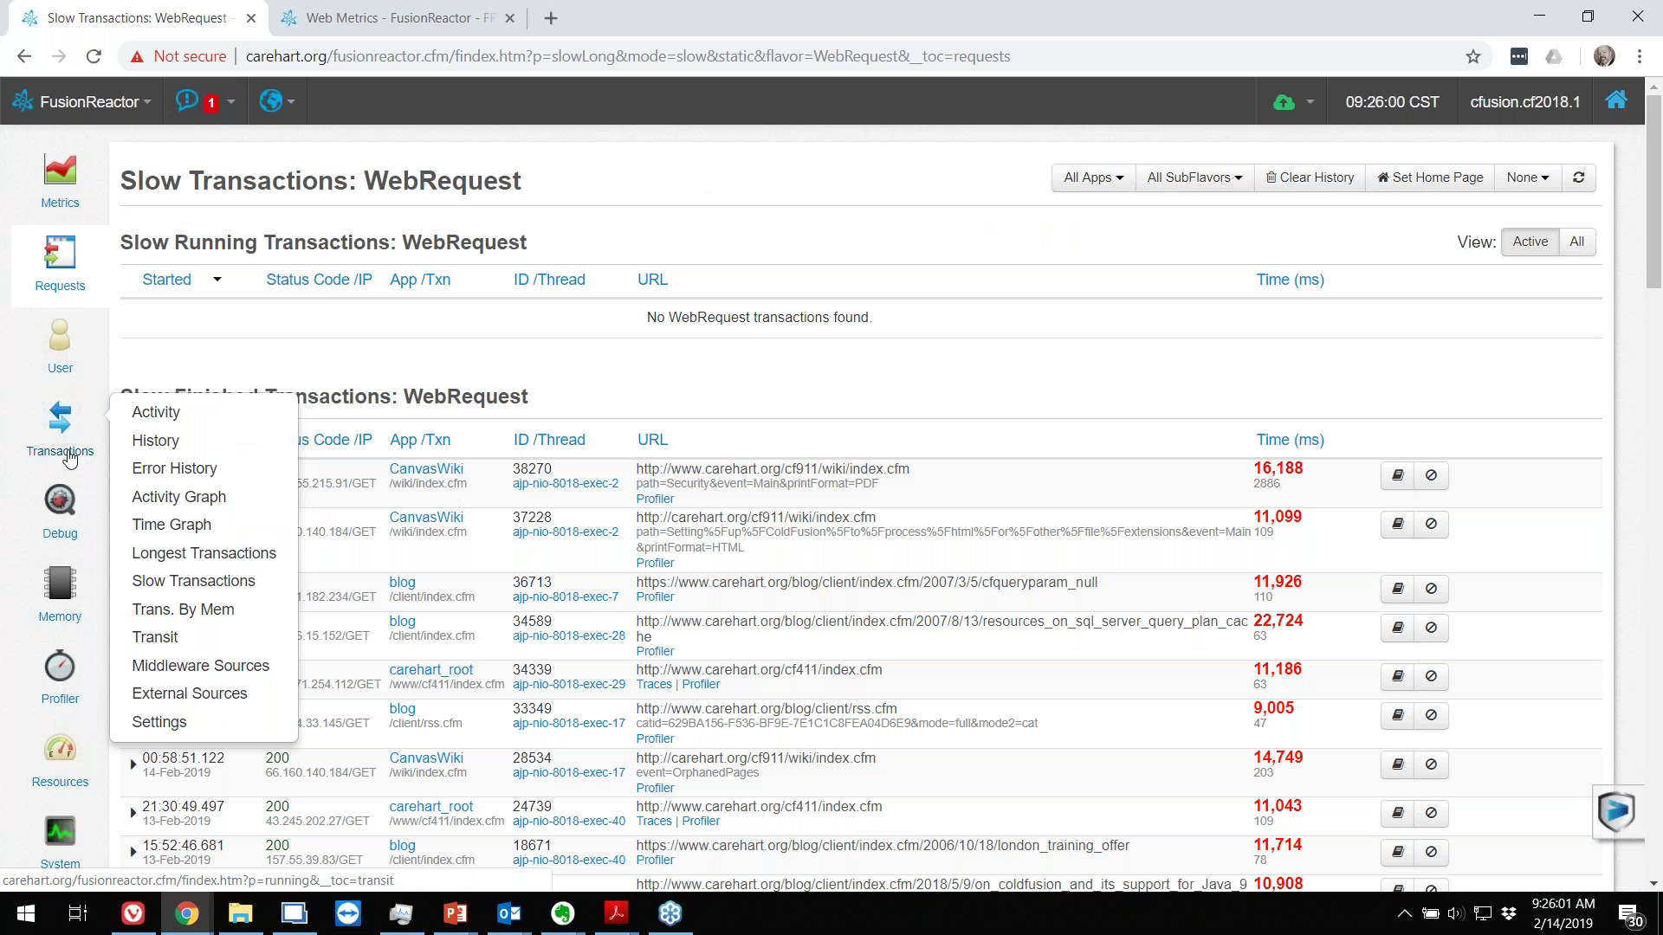
left_click(183, 579)
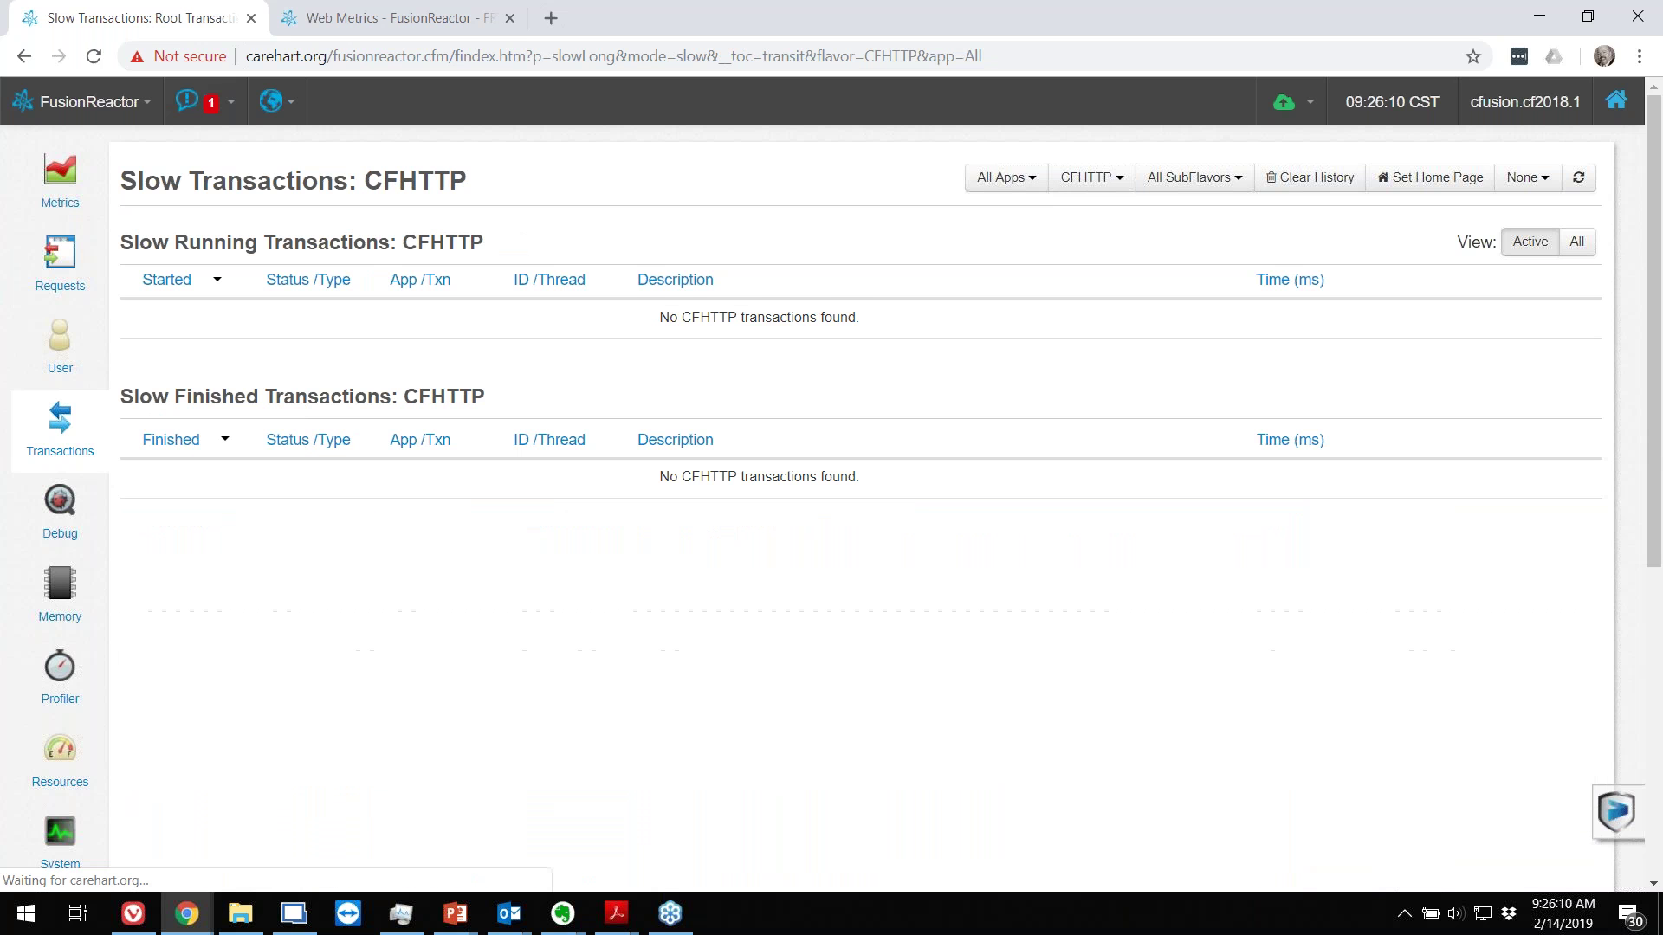
key("alt+Left")
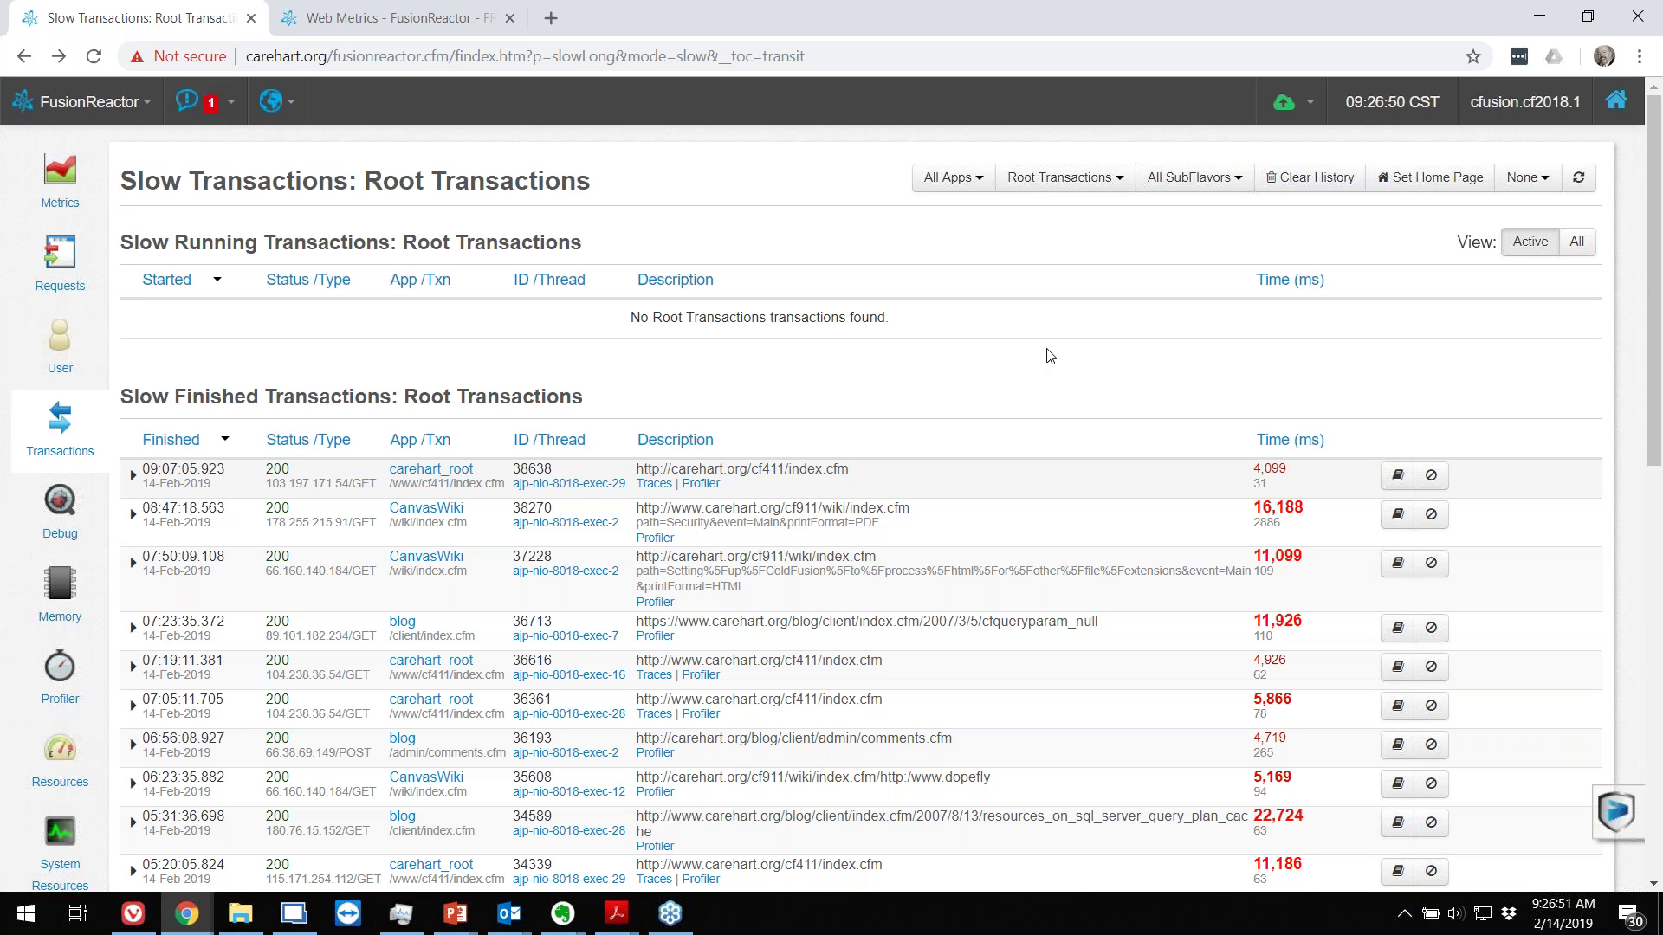
Step: Filter the slow transactions to CFHTTP and to CFMAIL, and show the transaction types available for filtering
left_click(1060, 179)
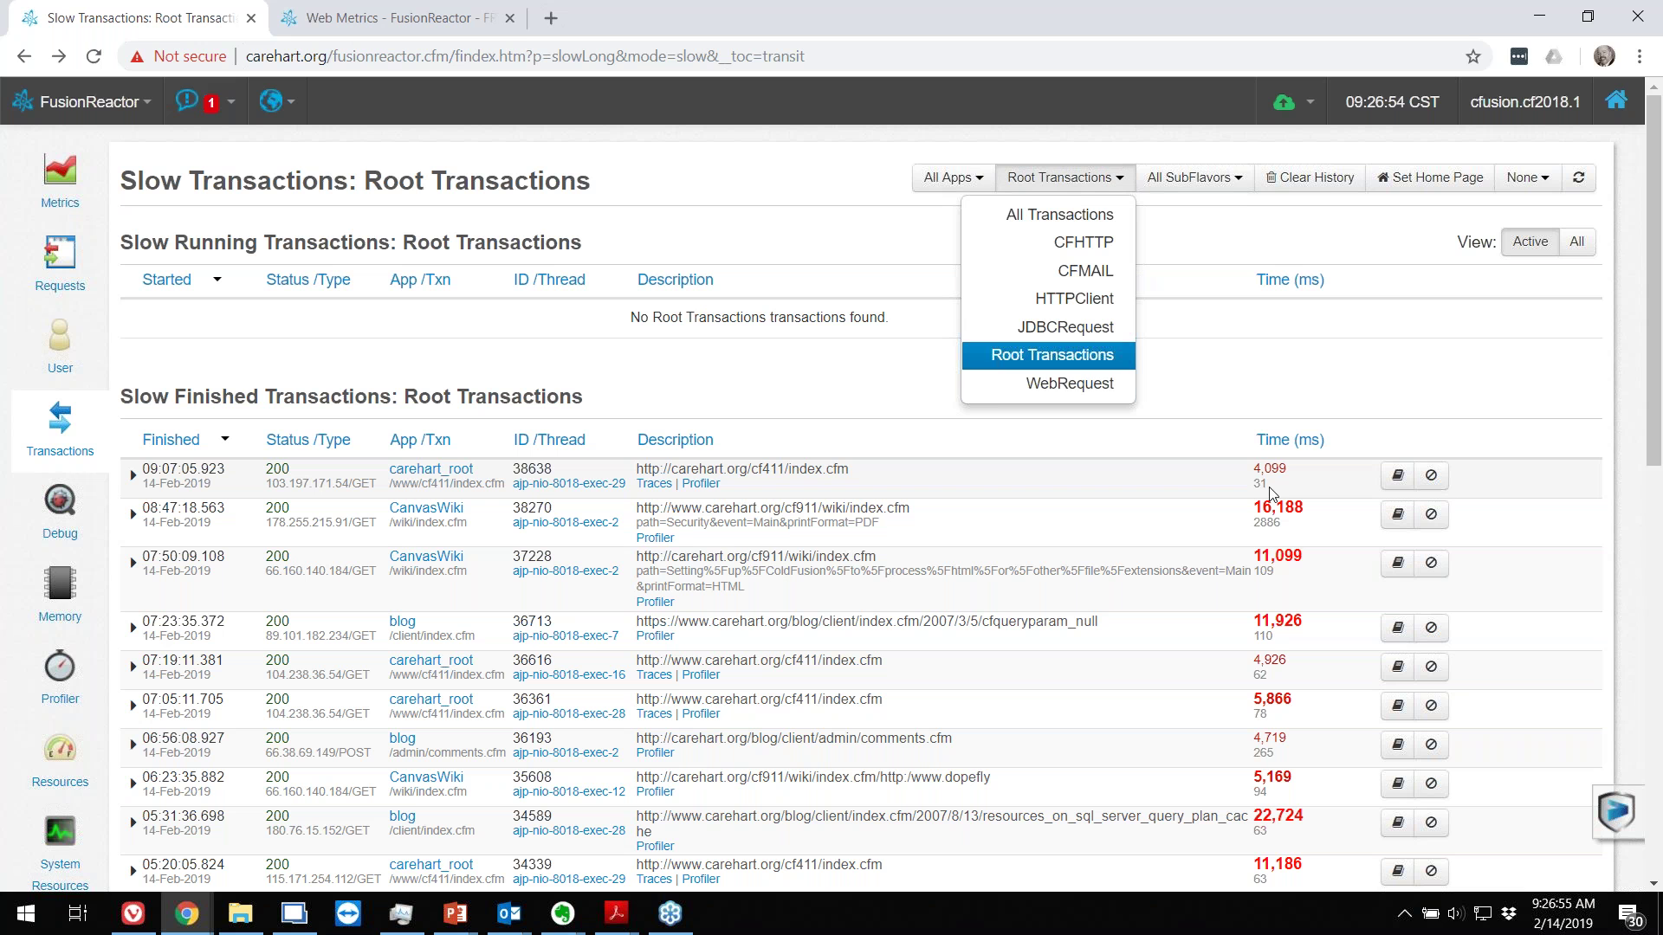
left_click(1086, 259)
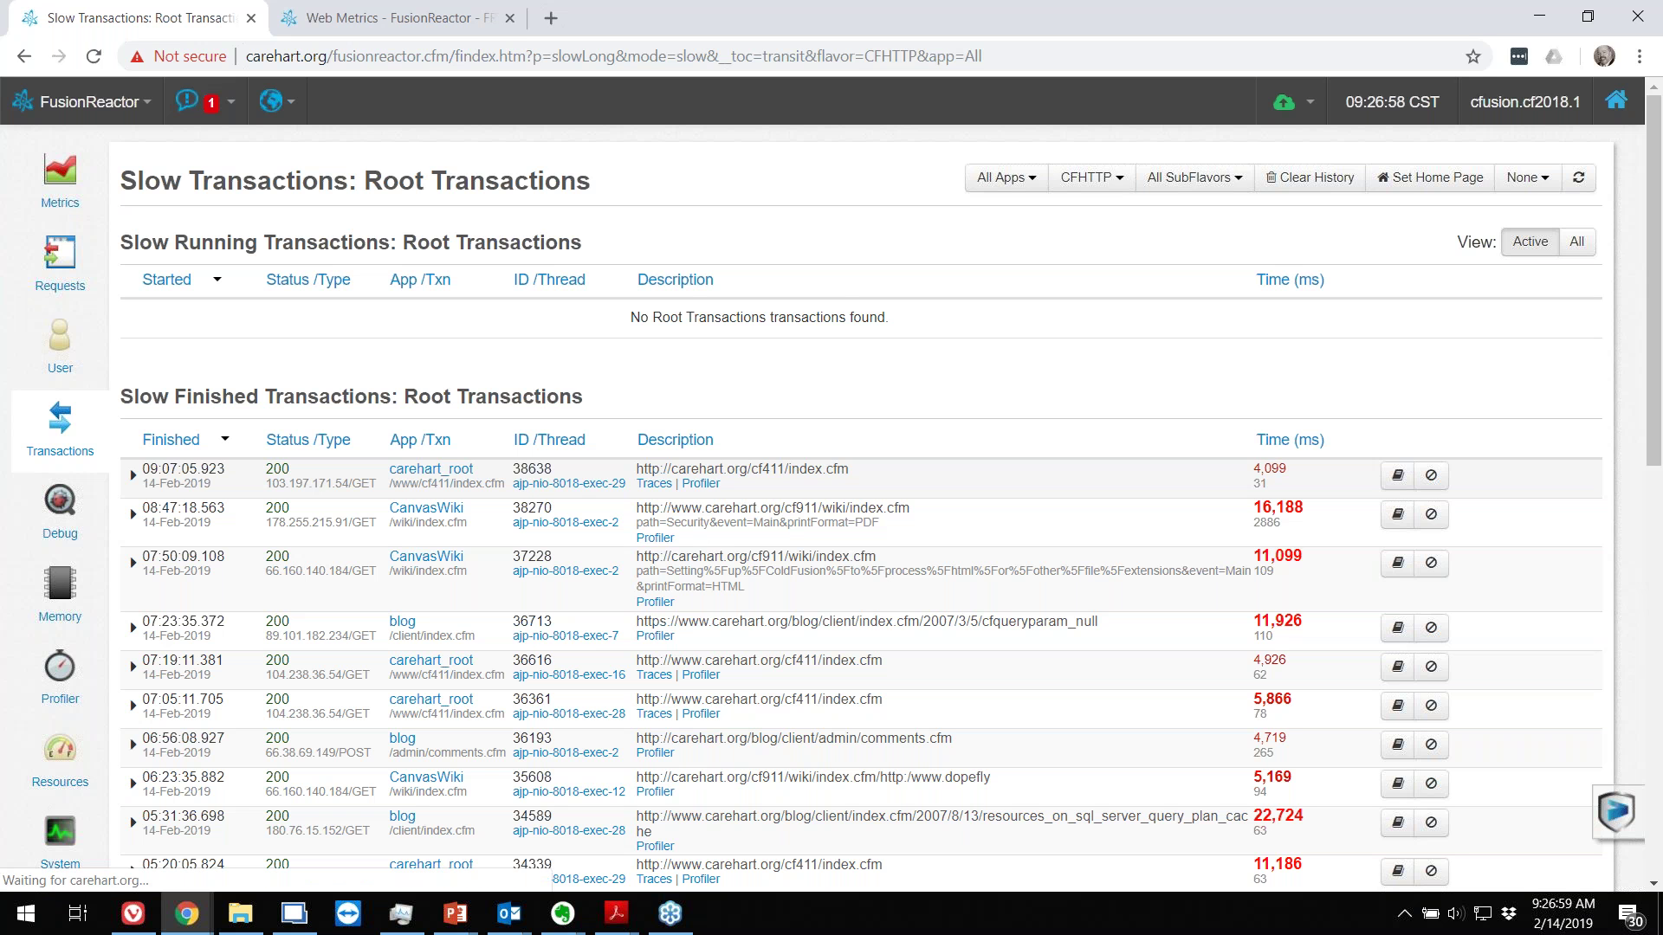
left_click(1088, 182)
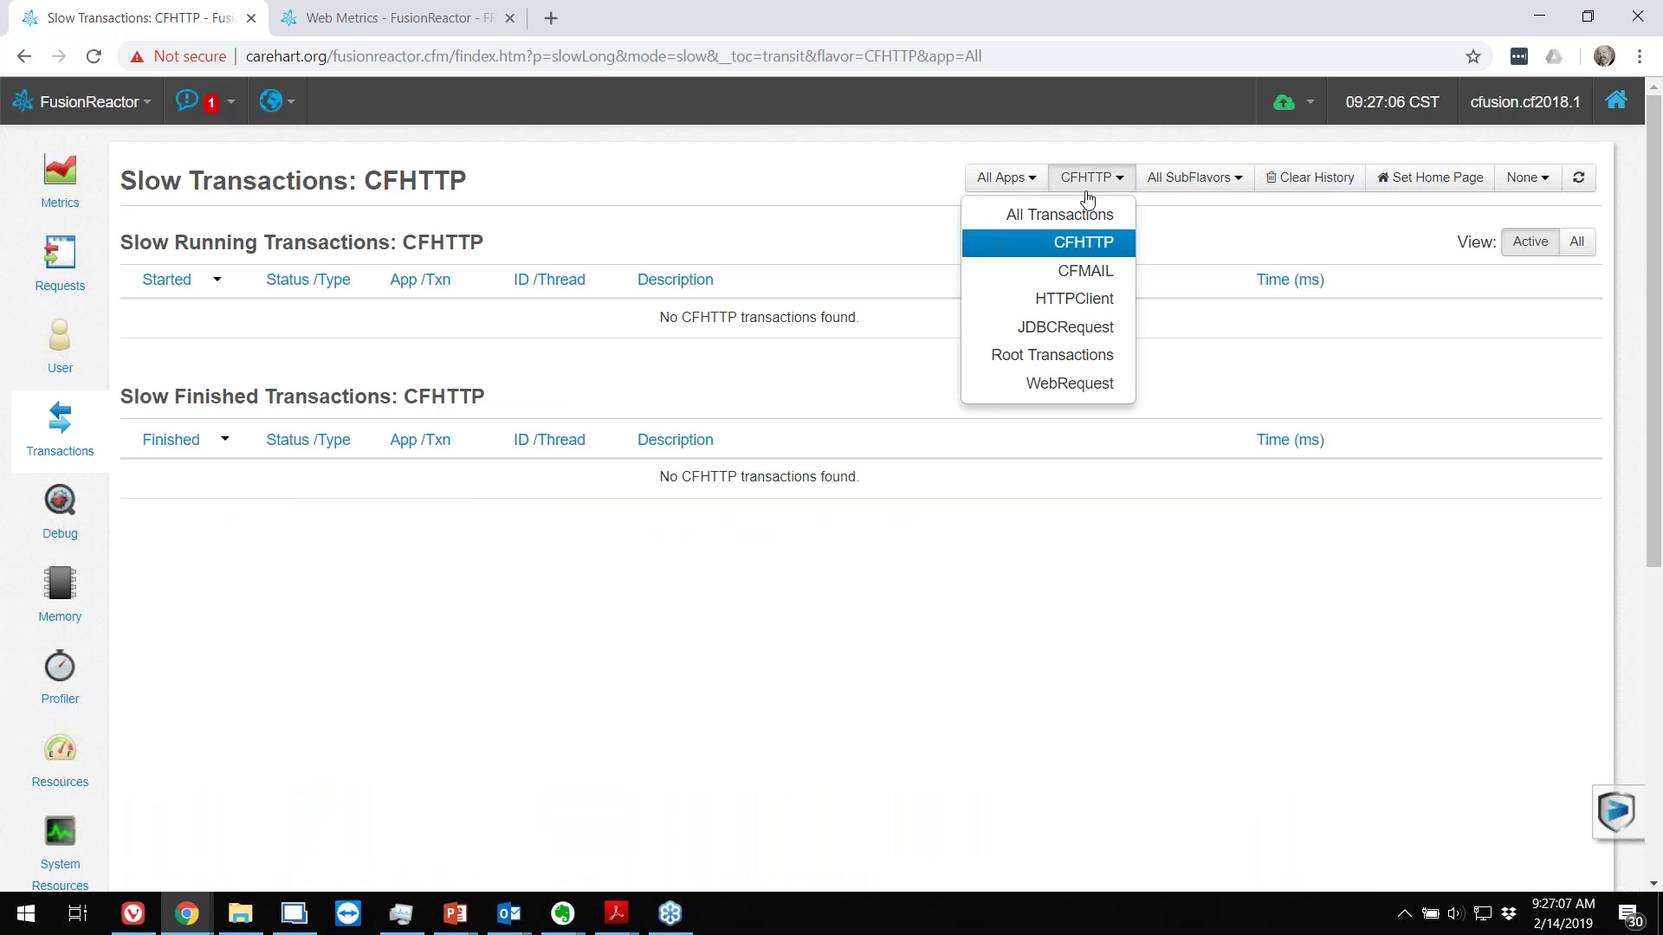
left_click(1089, 274)
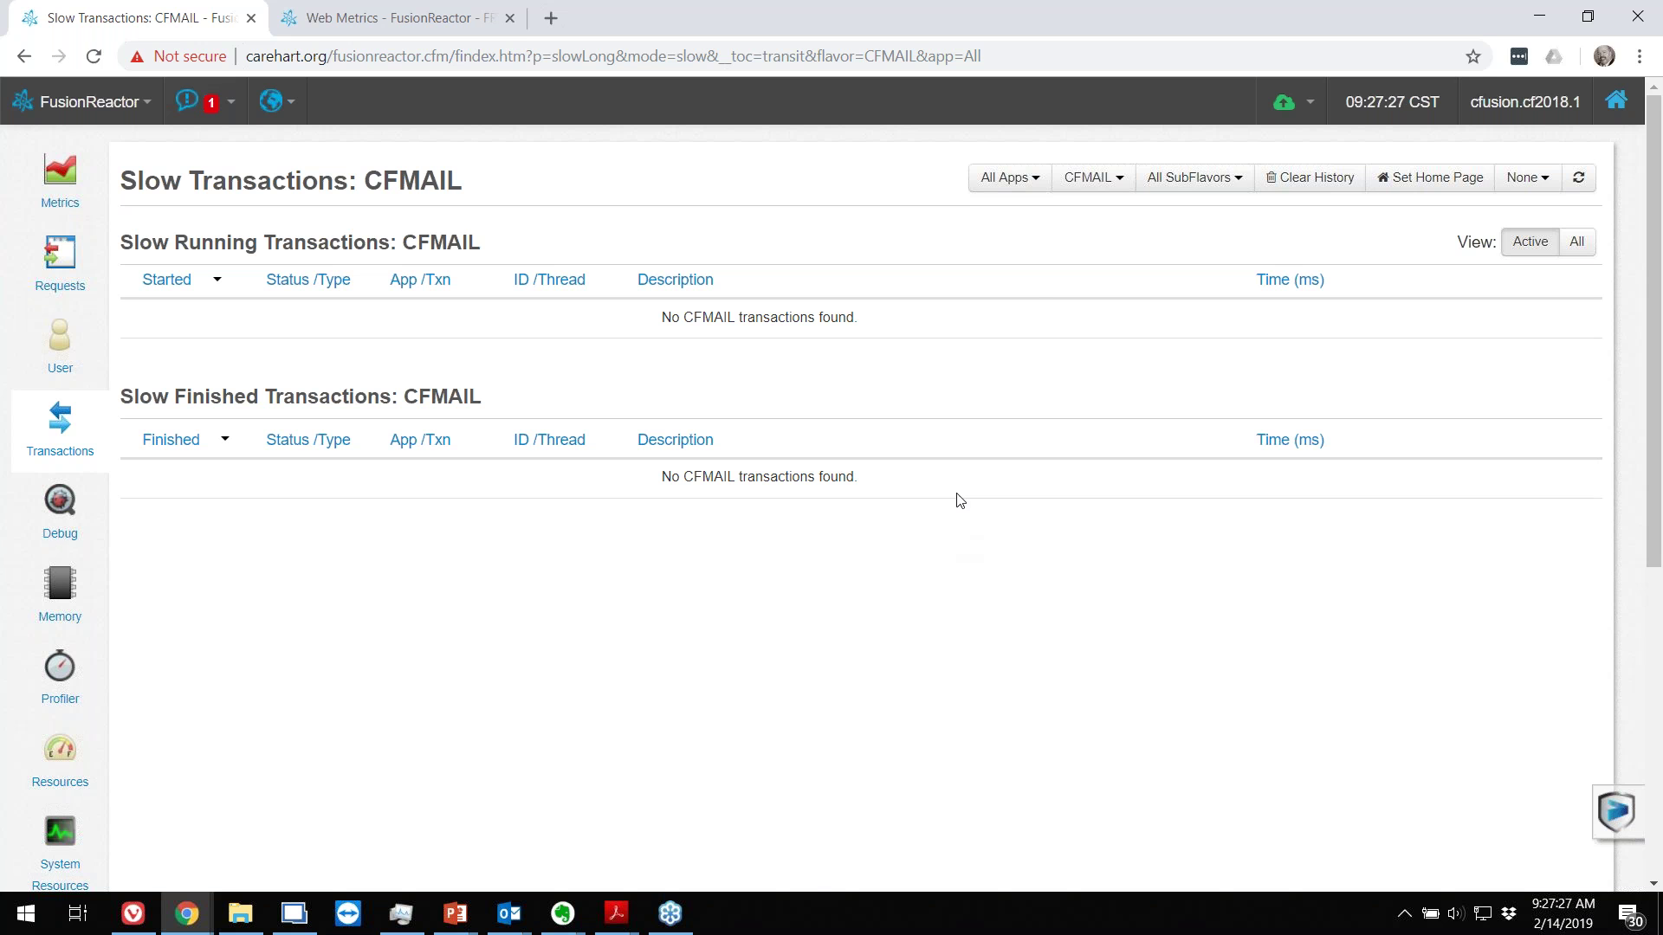
left_click(1088, 180)
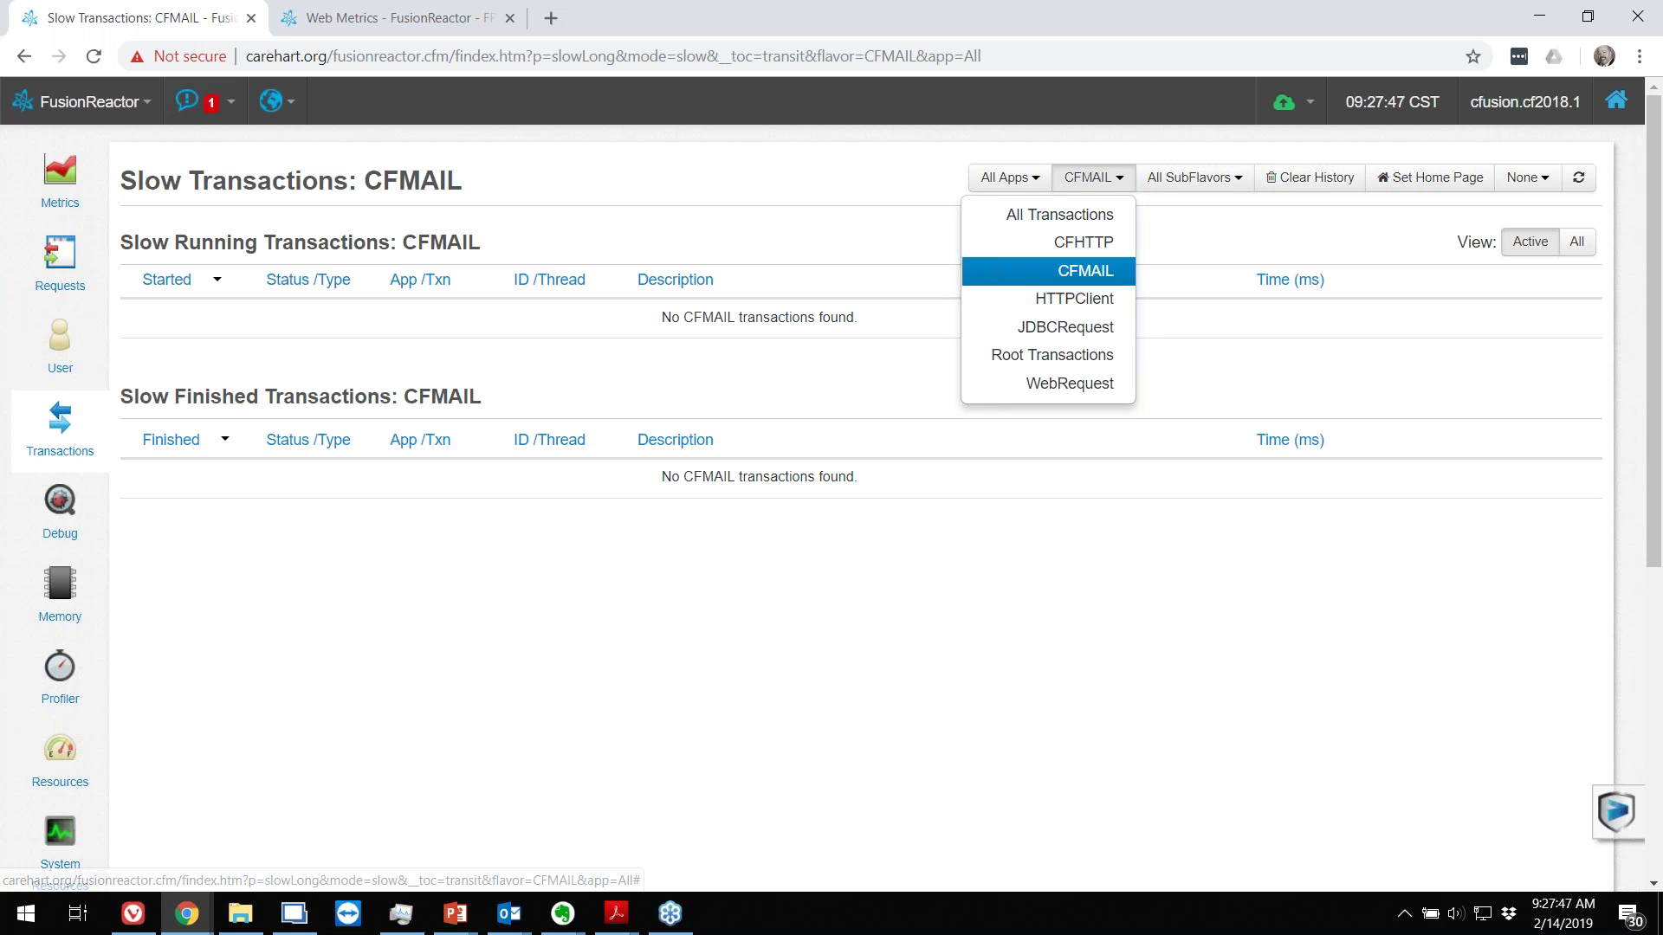
Step: Switch to the FusionReactor demo server in the other browser tab and open its slow transactions
left_click(394, 21)
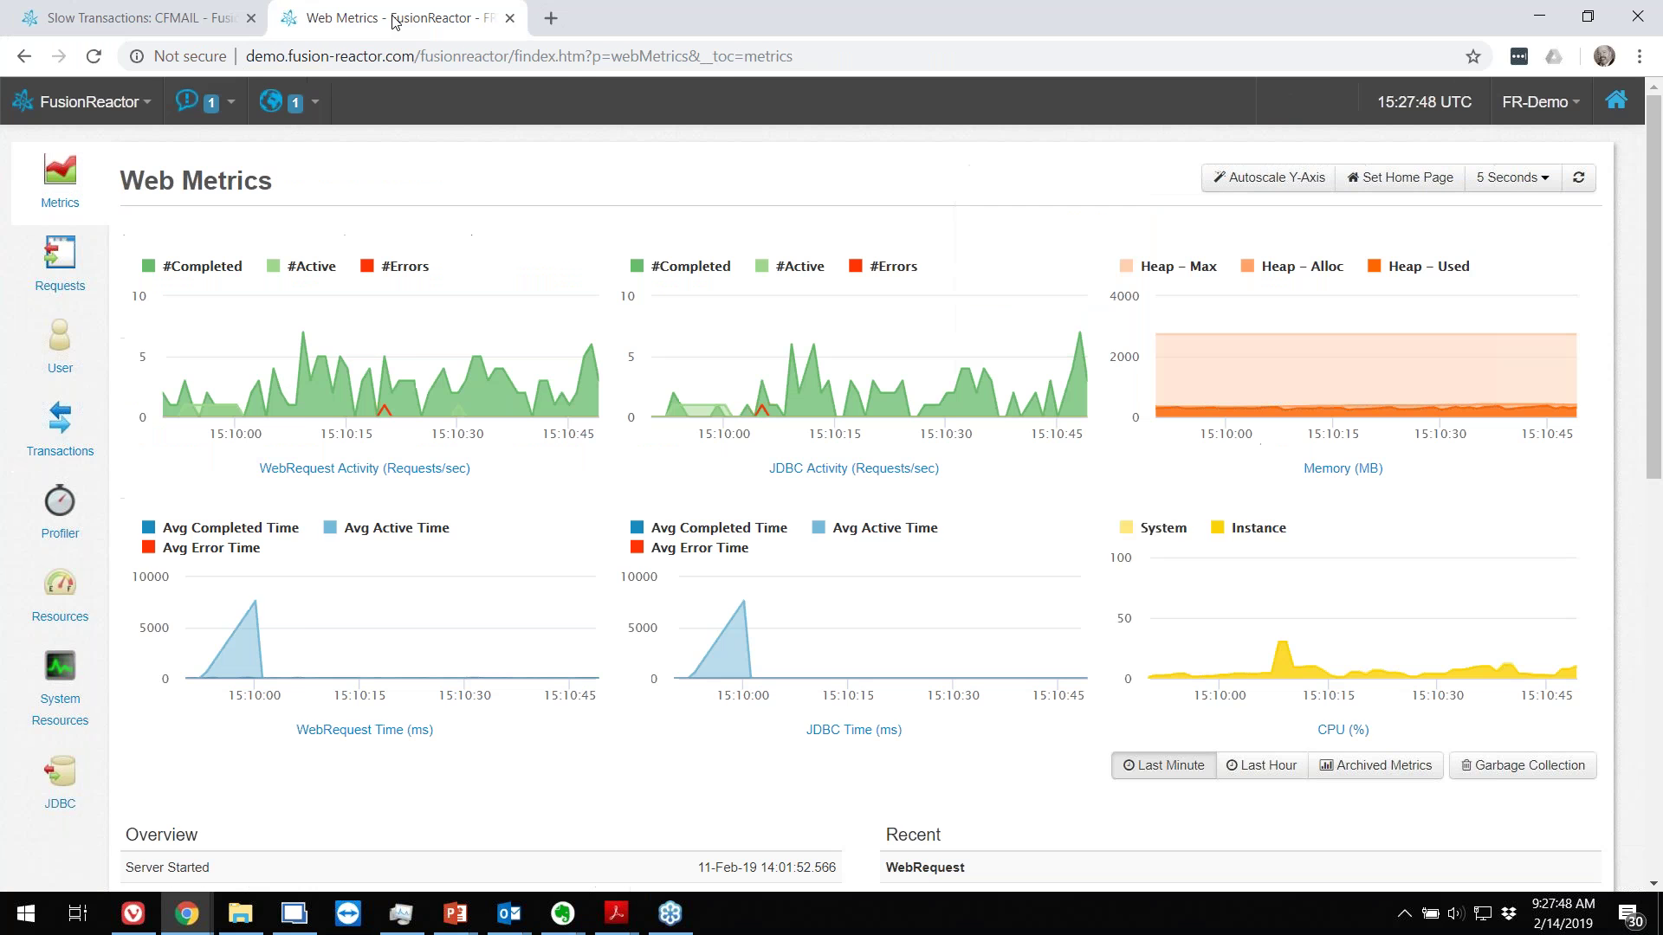
mouse_move(73, 423)
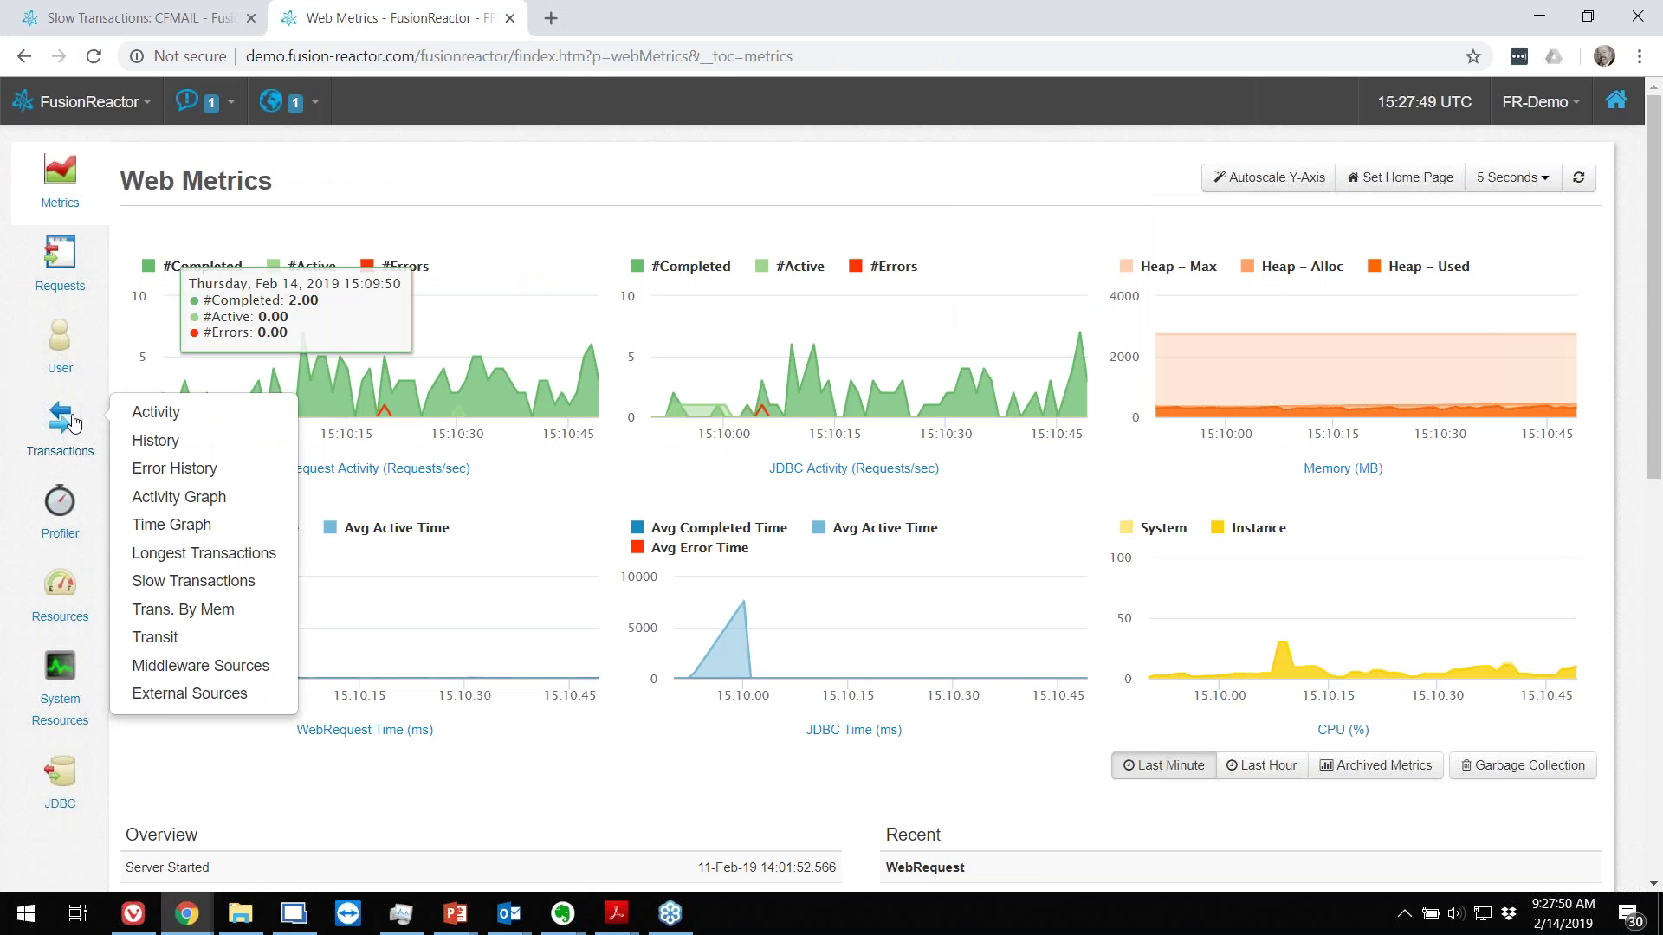
left_click(169, 554)
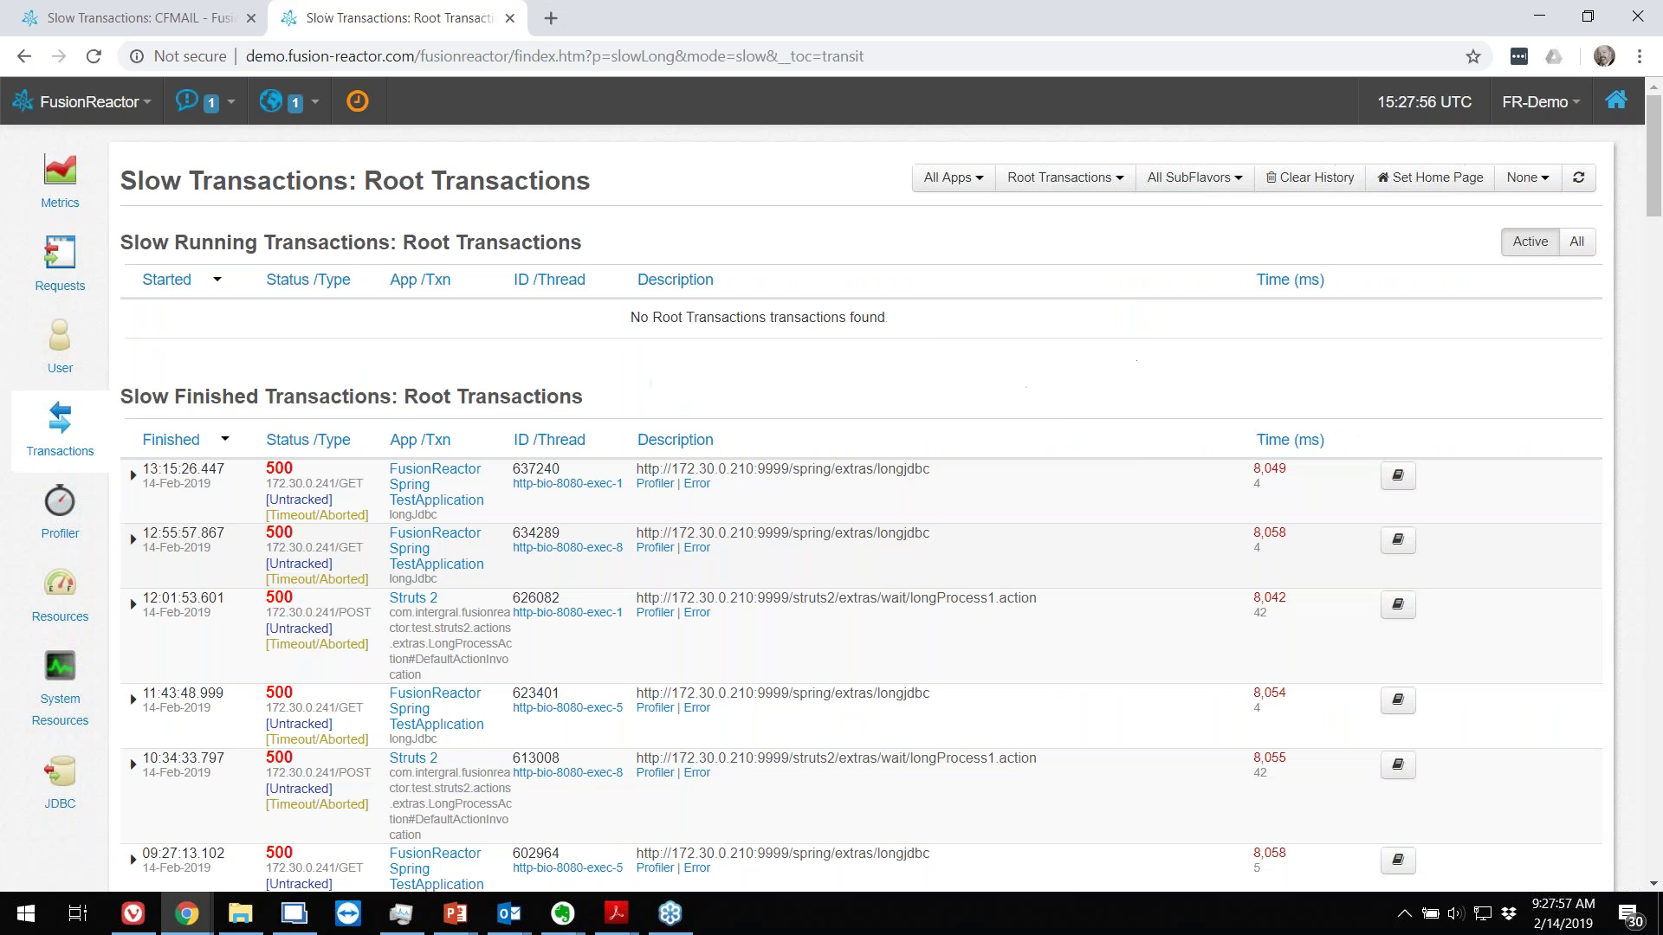
Step: Filter the demo server's slow transactions to Cart and show the transaction types available for filtering
left_click(1065, 177)
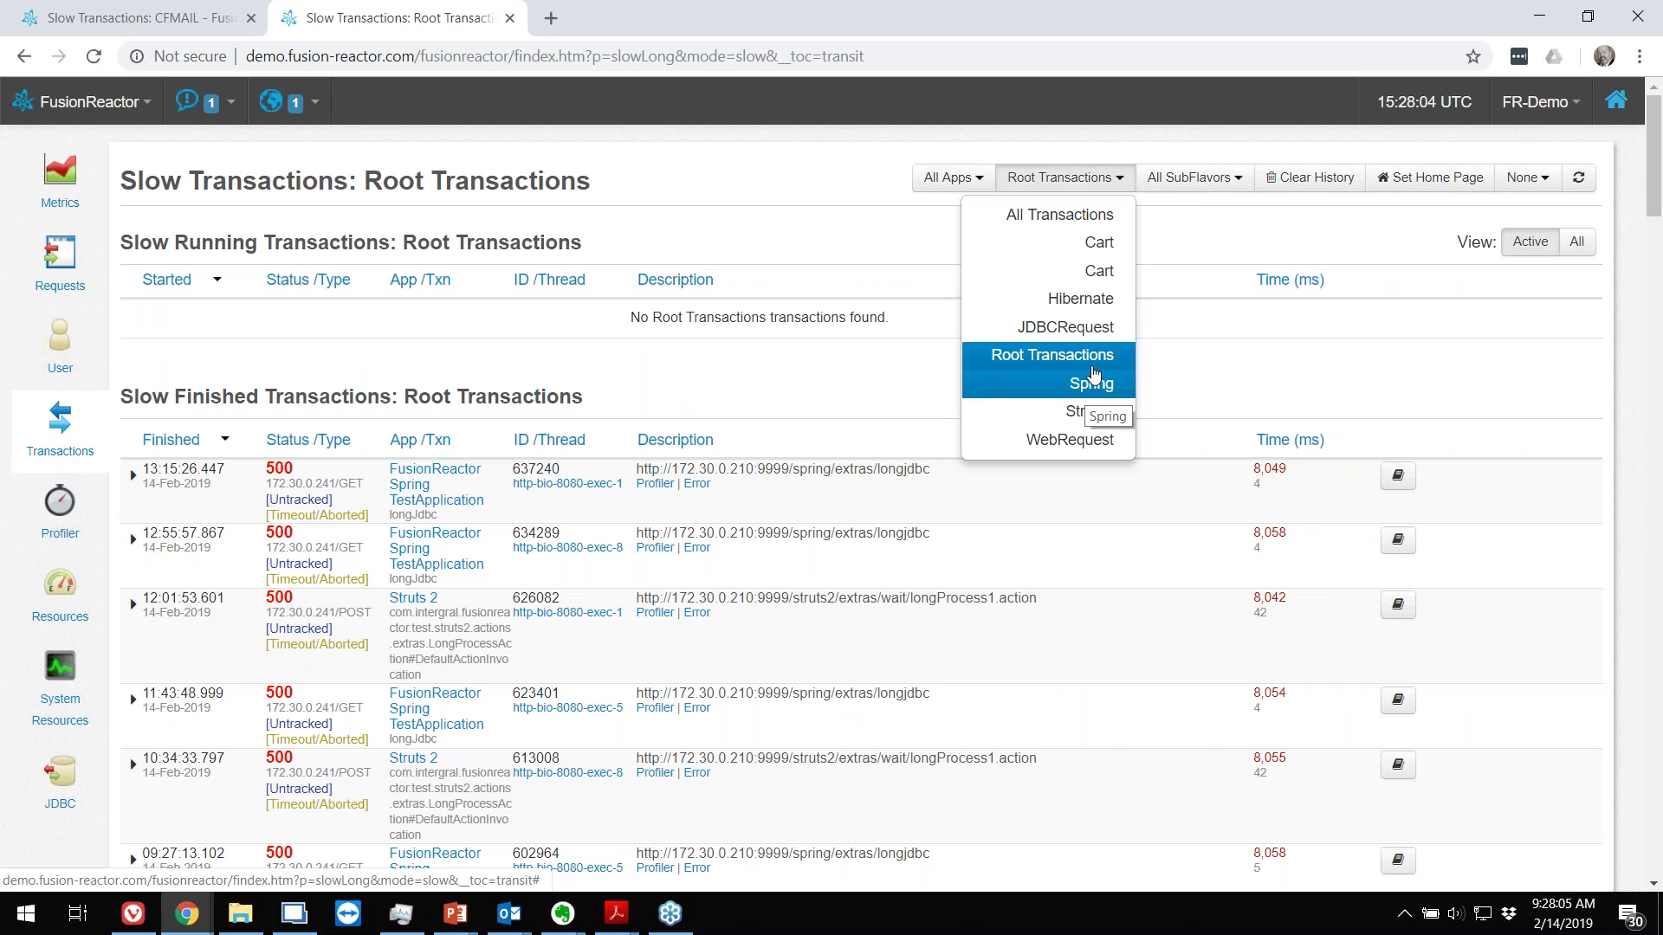
left_click(1109, 270)
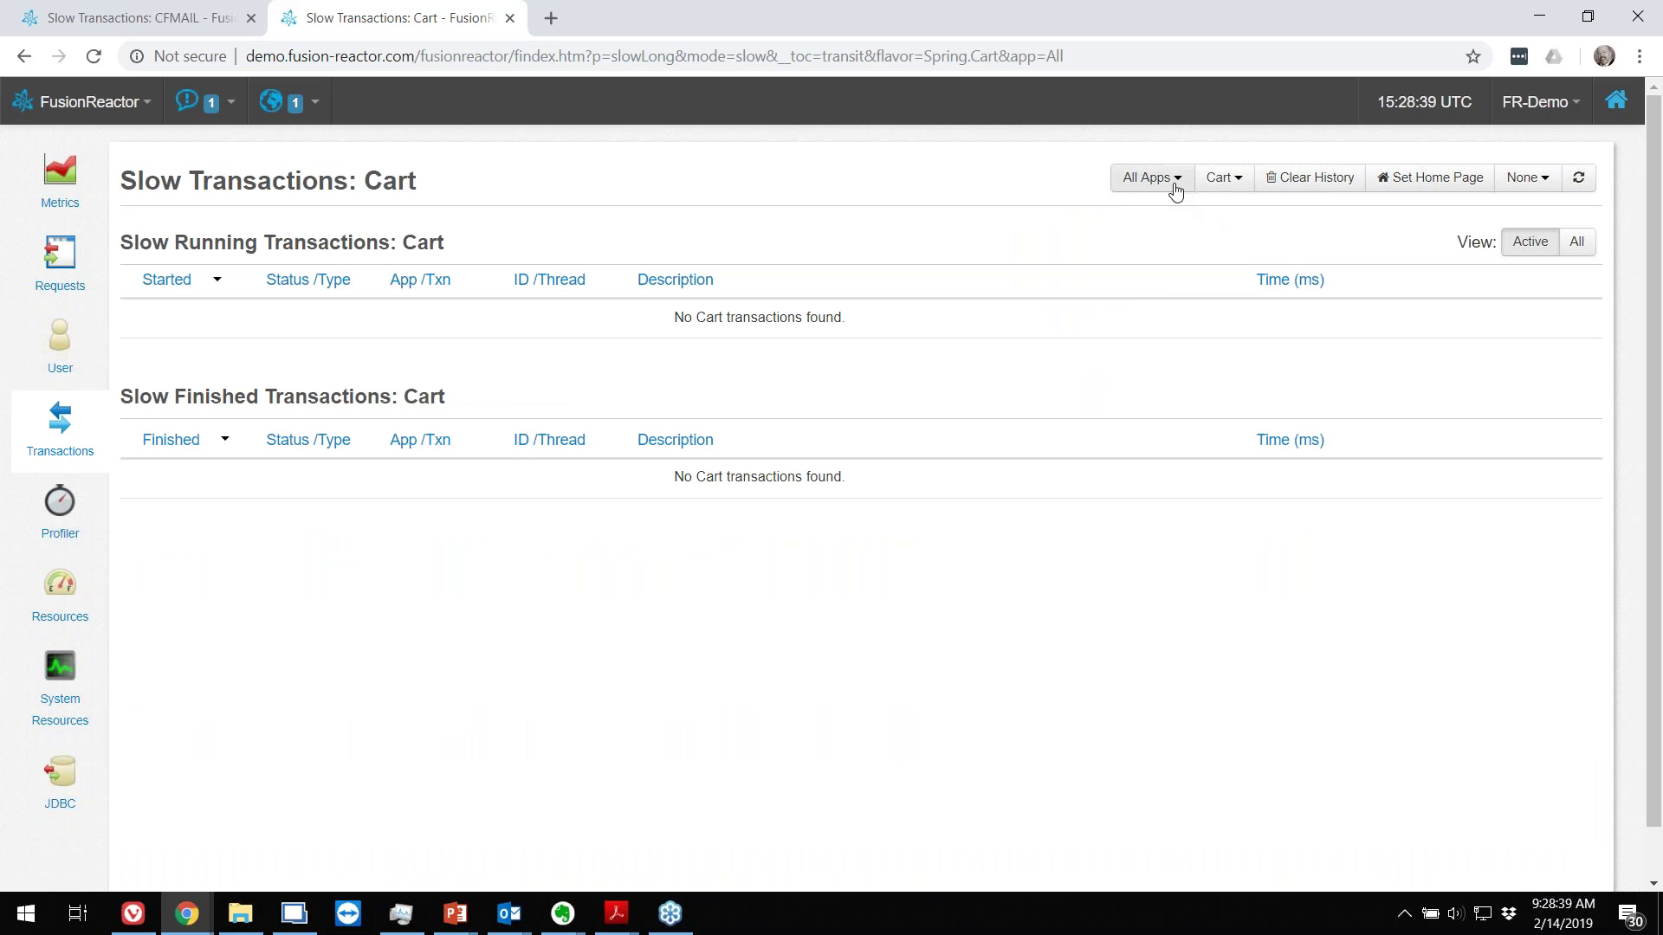
left_click(1222, 176)
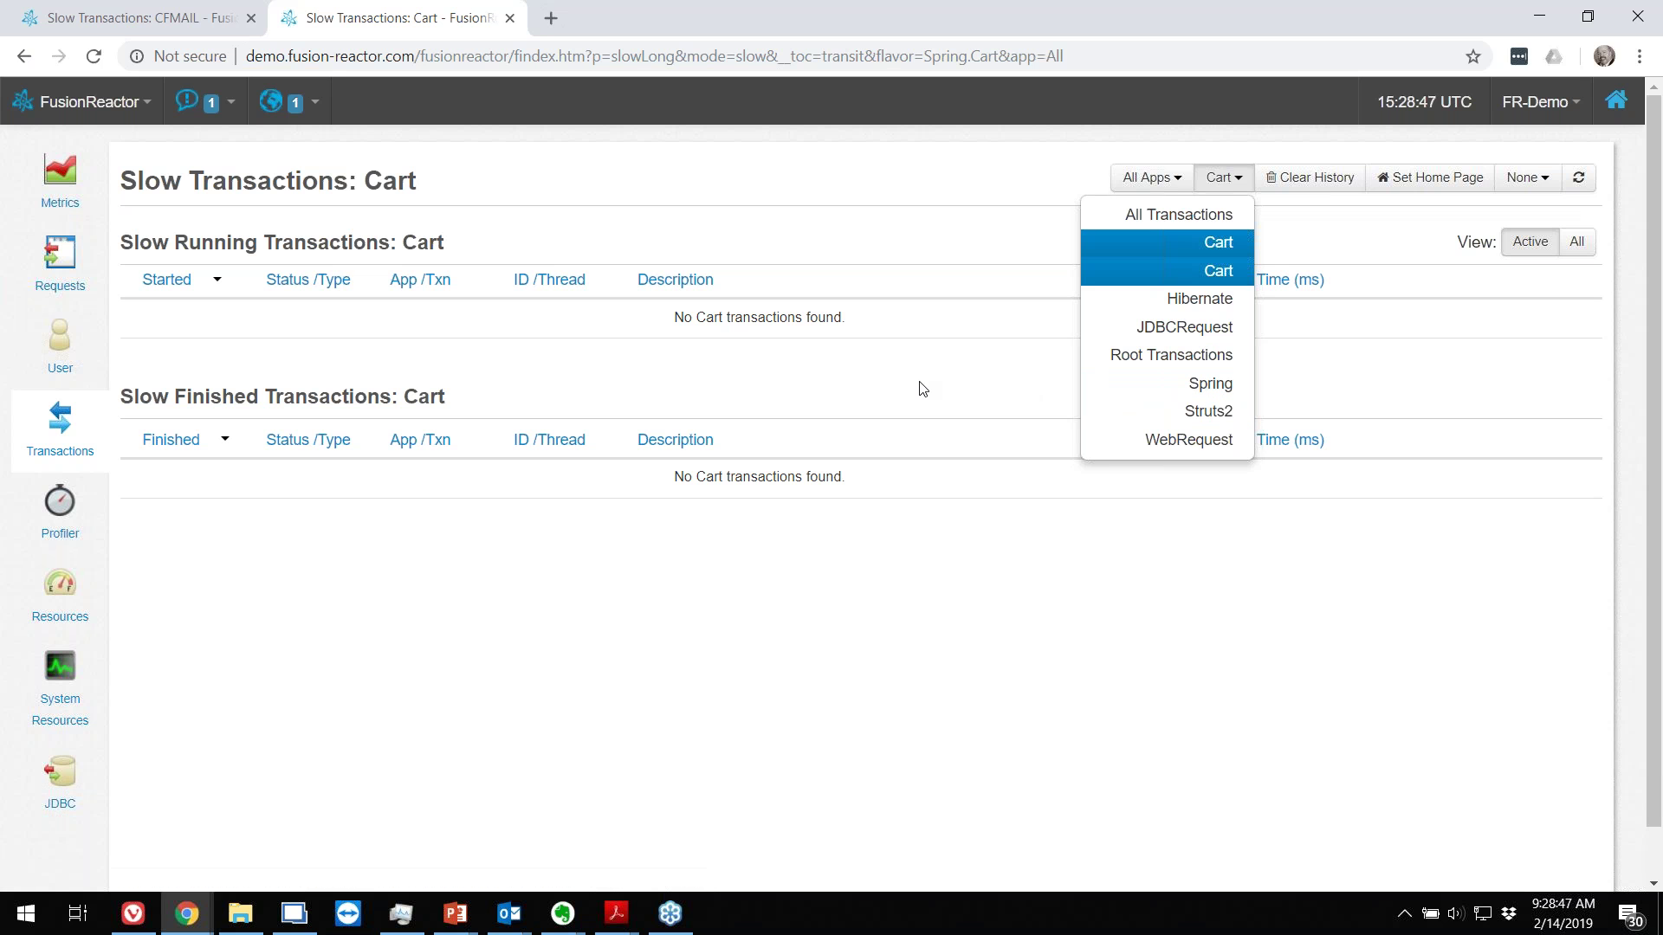
left_click(768, 334)
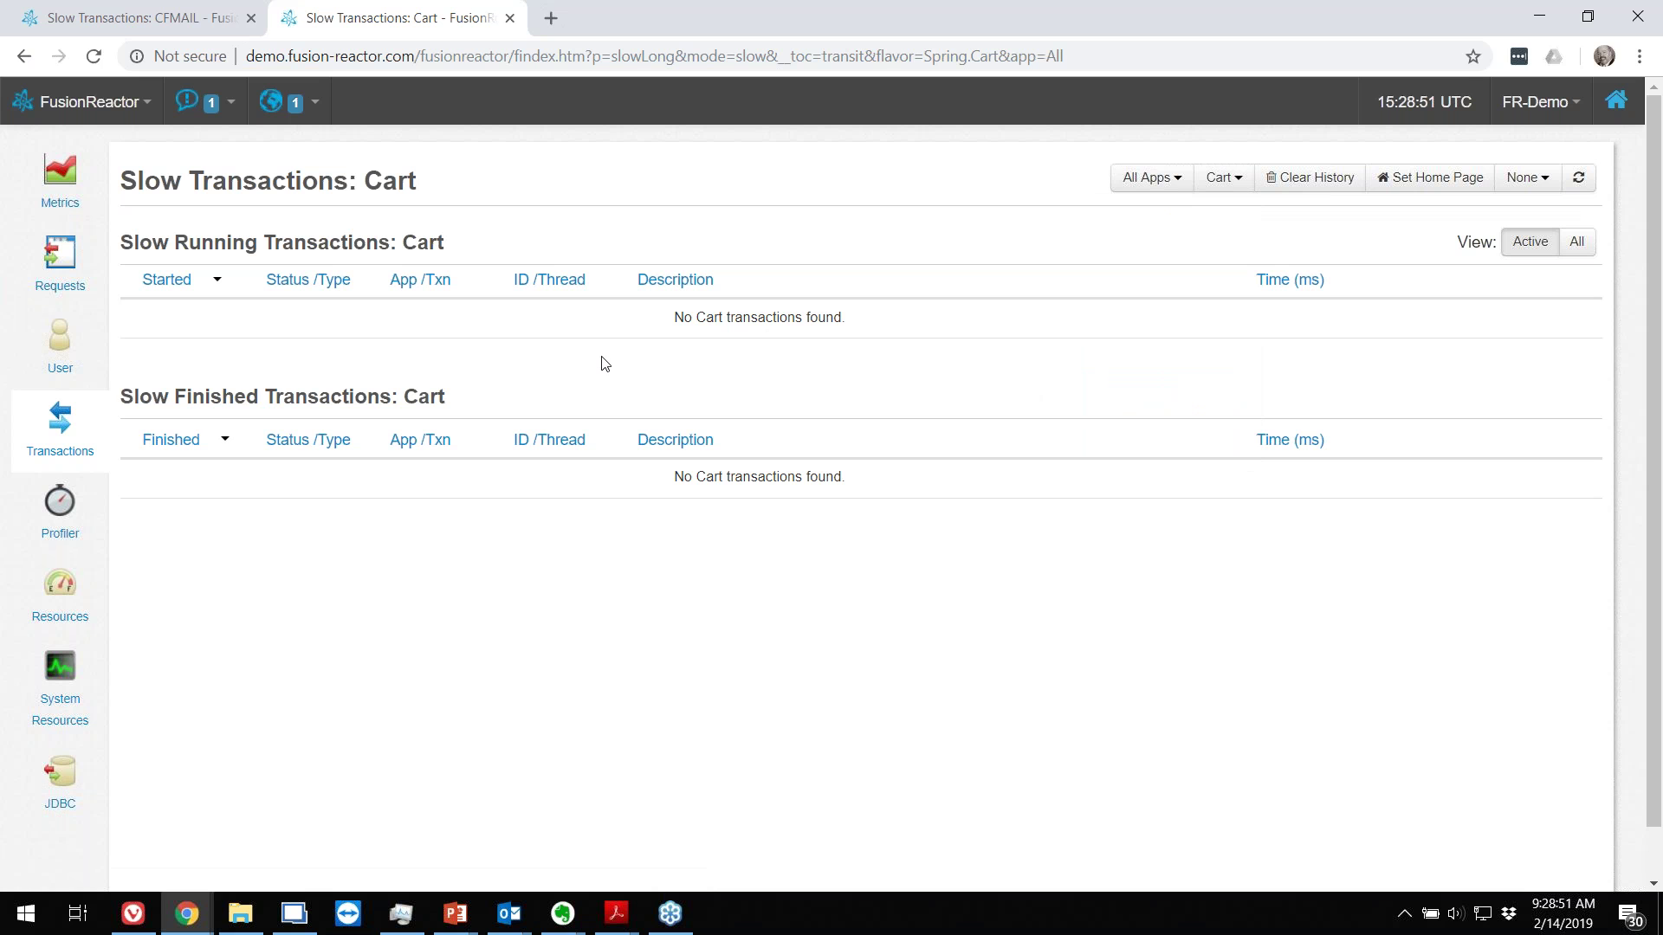
mouse_move(57, 425)
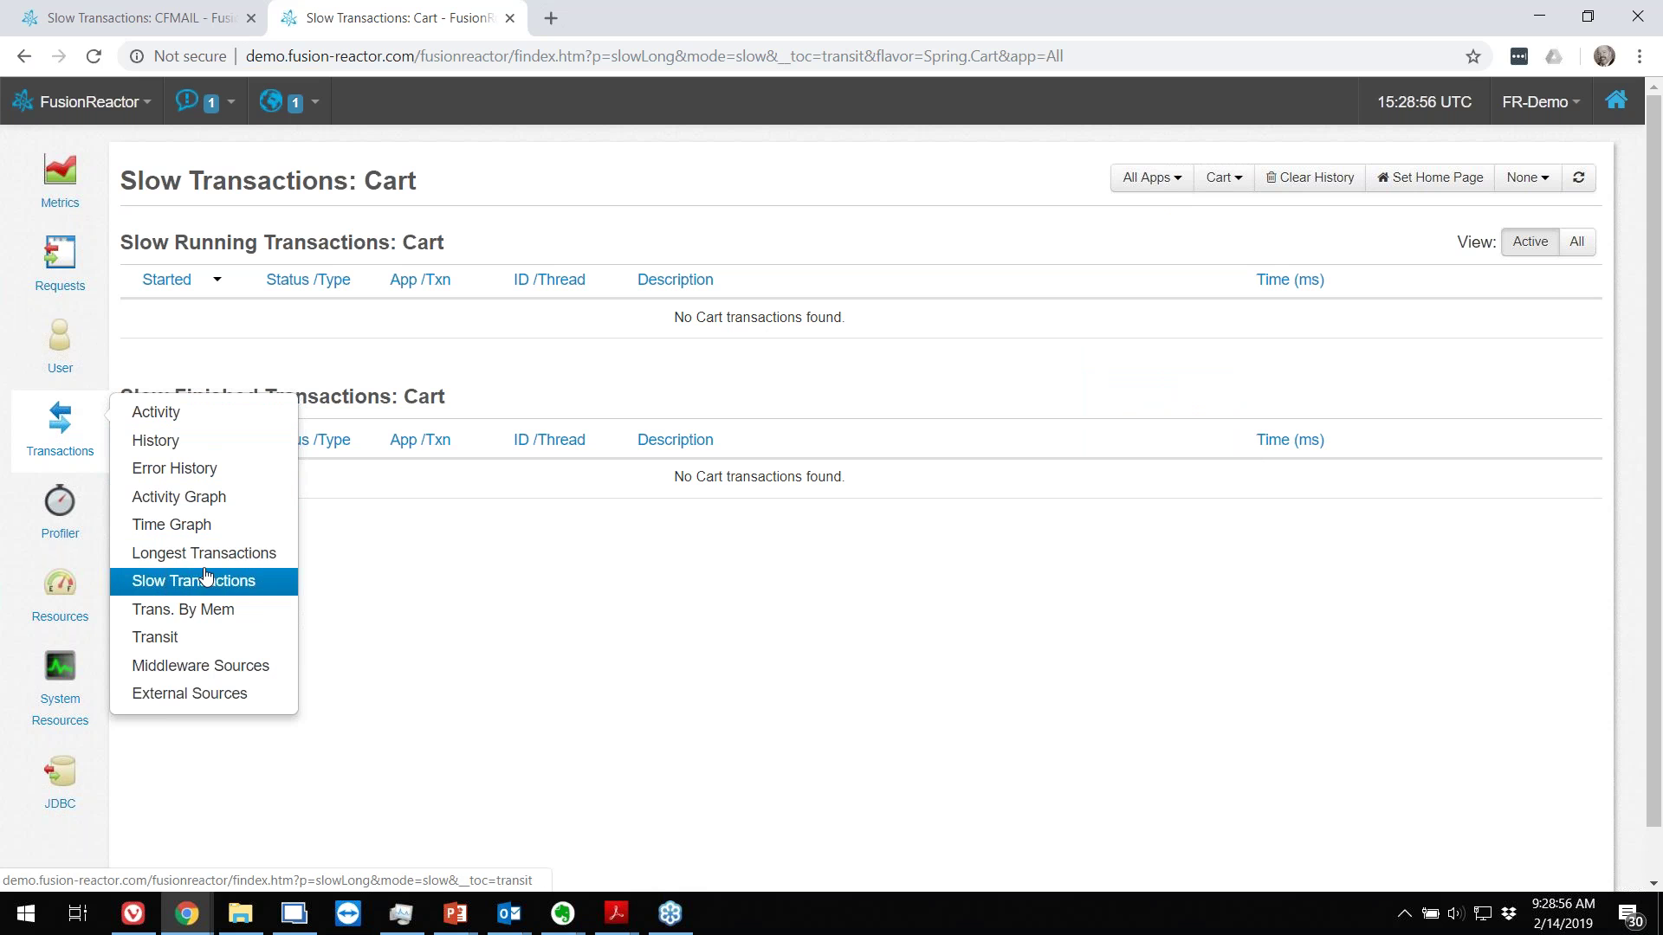
Step: Return to the ColdFusion server in the other browser tab and filter its longest transactions to CFHTTP
left_click(174, 20)
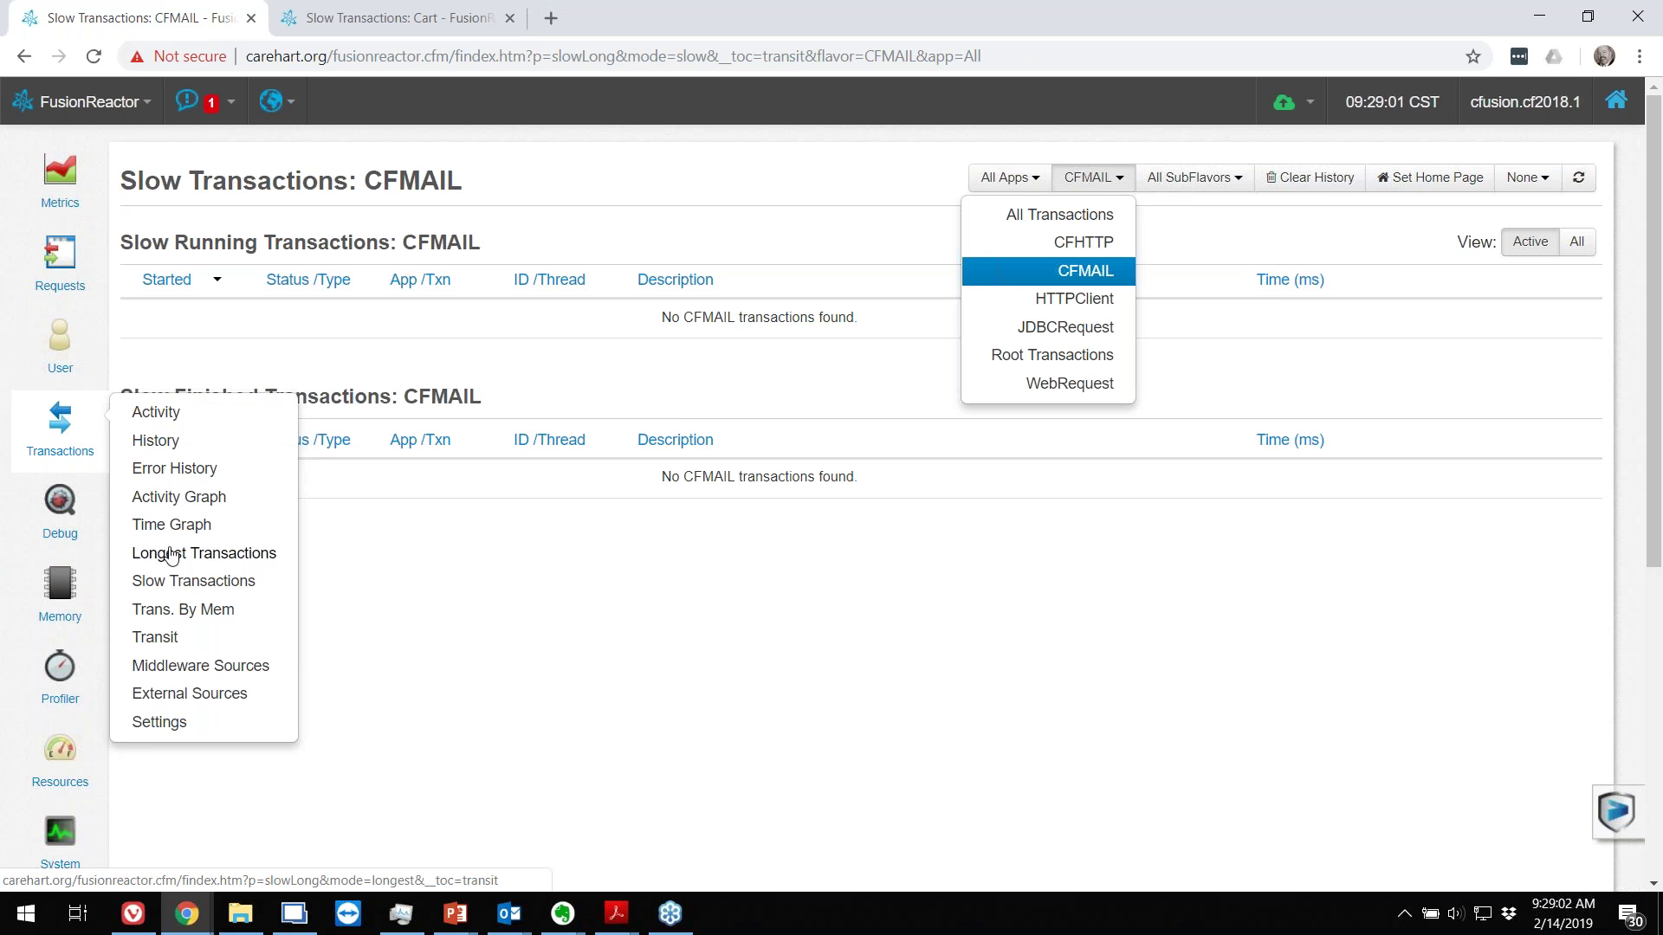
left_click(170, 554)
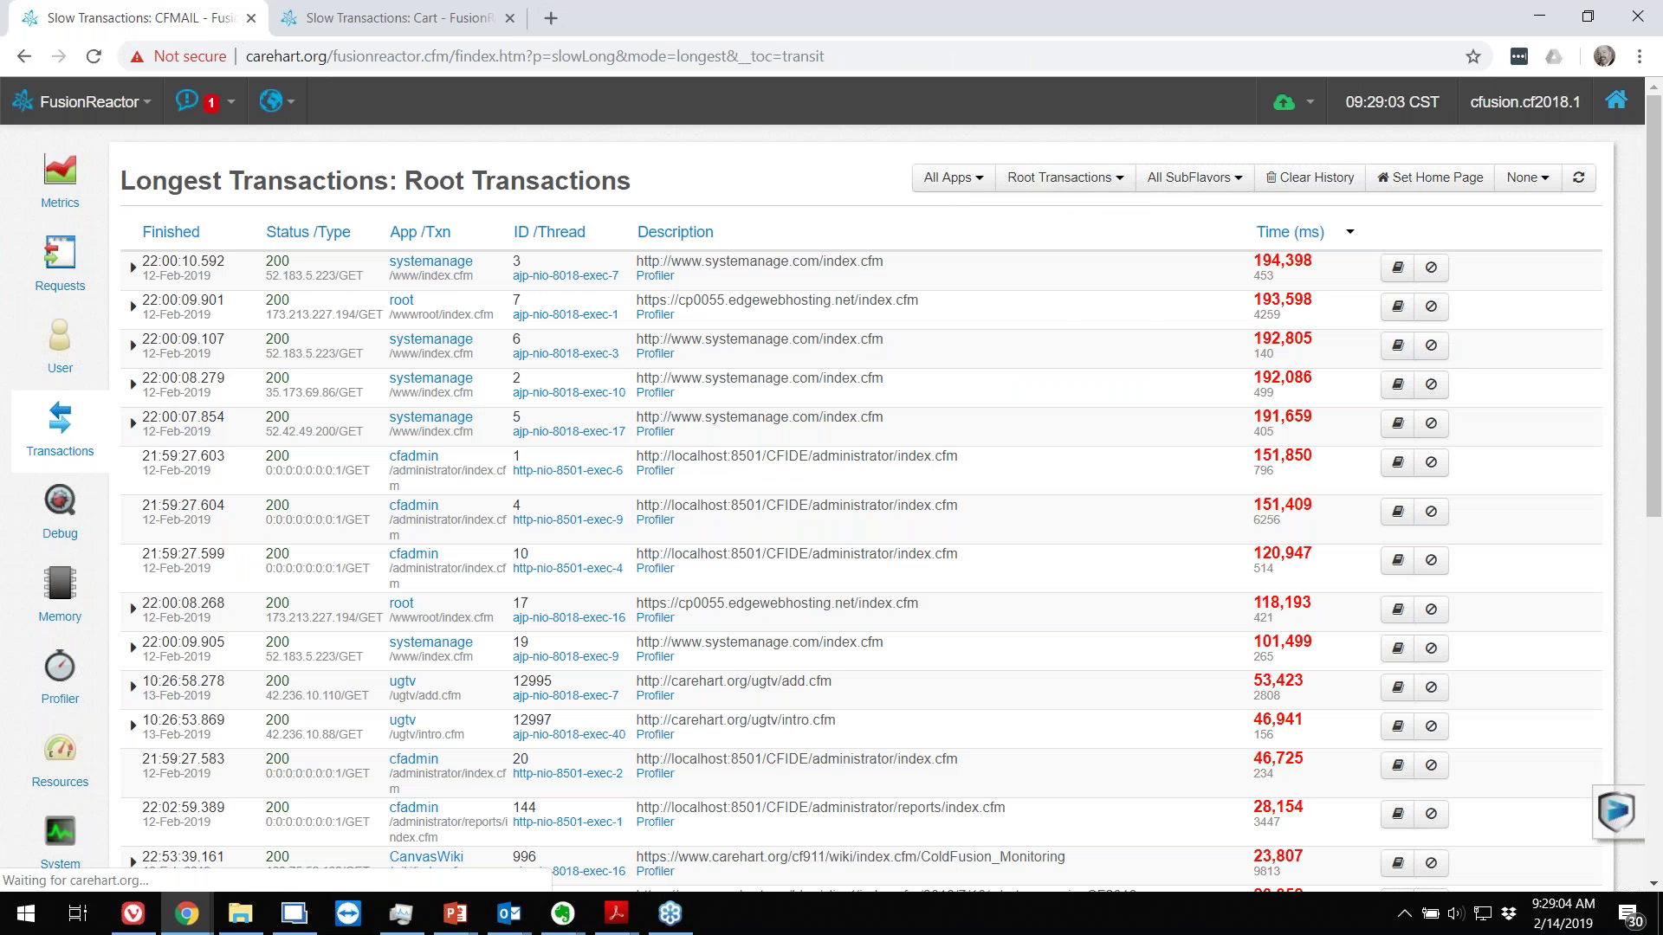
left_click(1069, 177)
left_click(1078, 243)
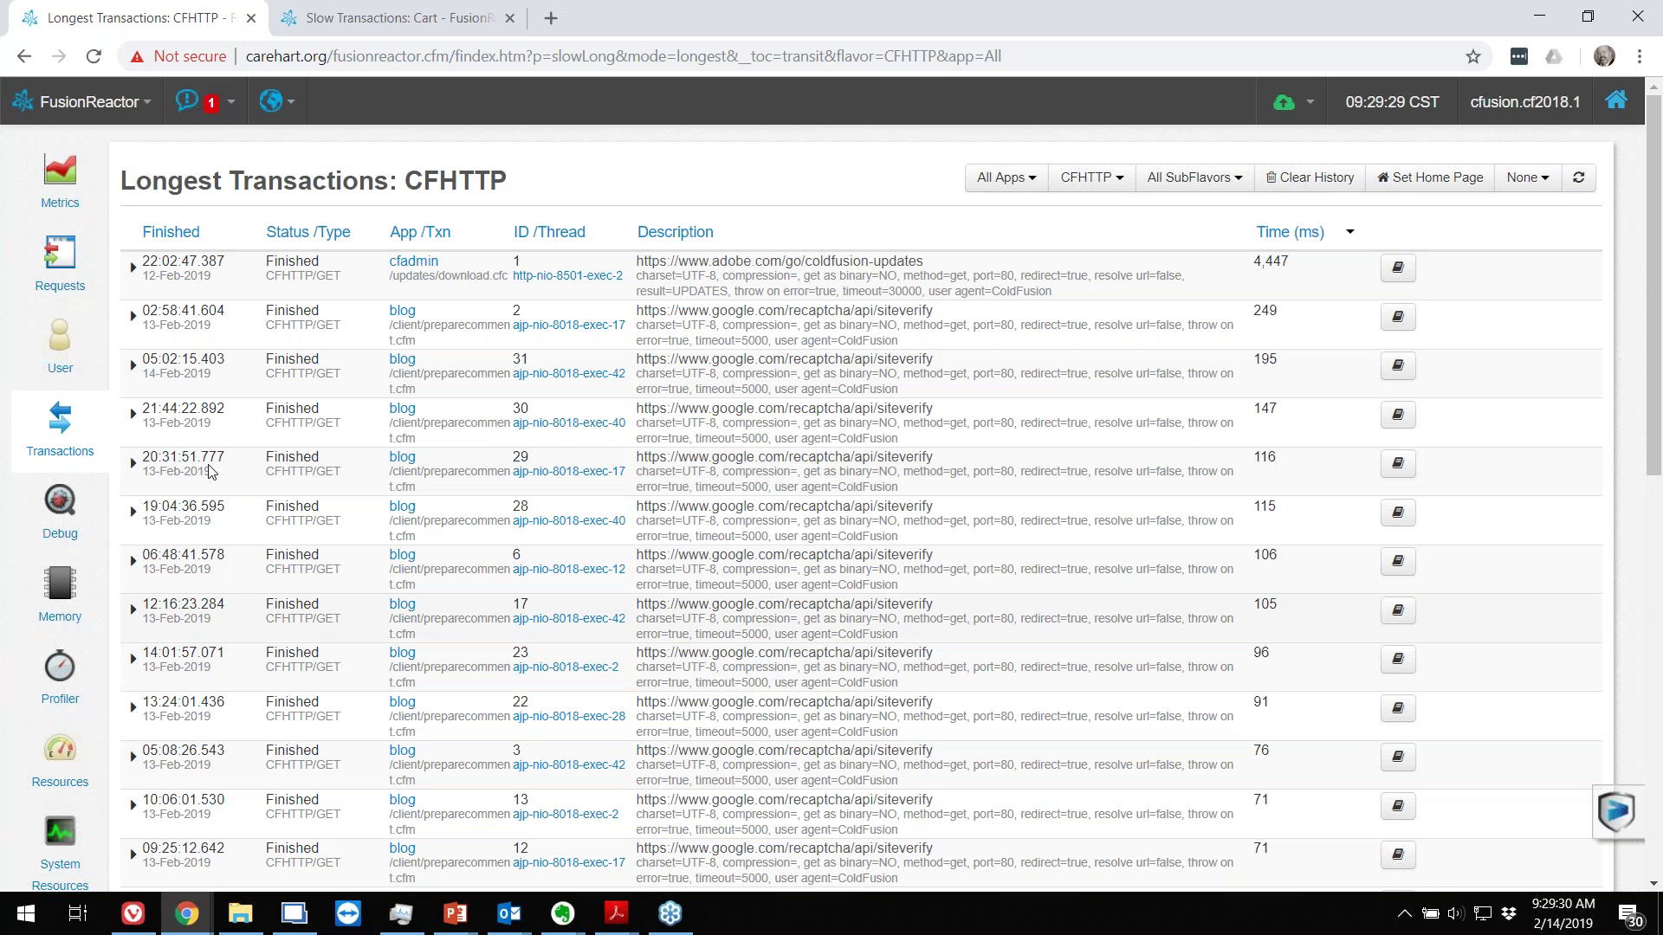
Step: Sort the longest CFHTTP transactions by finish time, newest first, and show the subflavors available for filtering
left_click(171, 231)
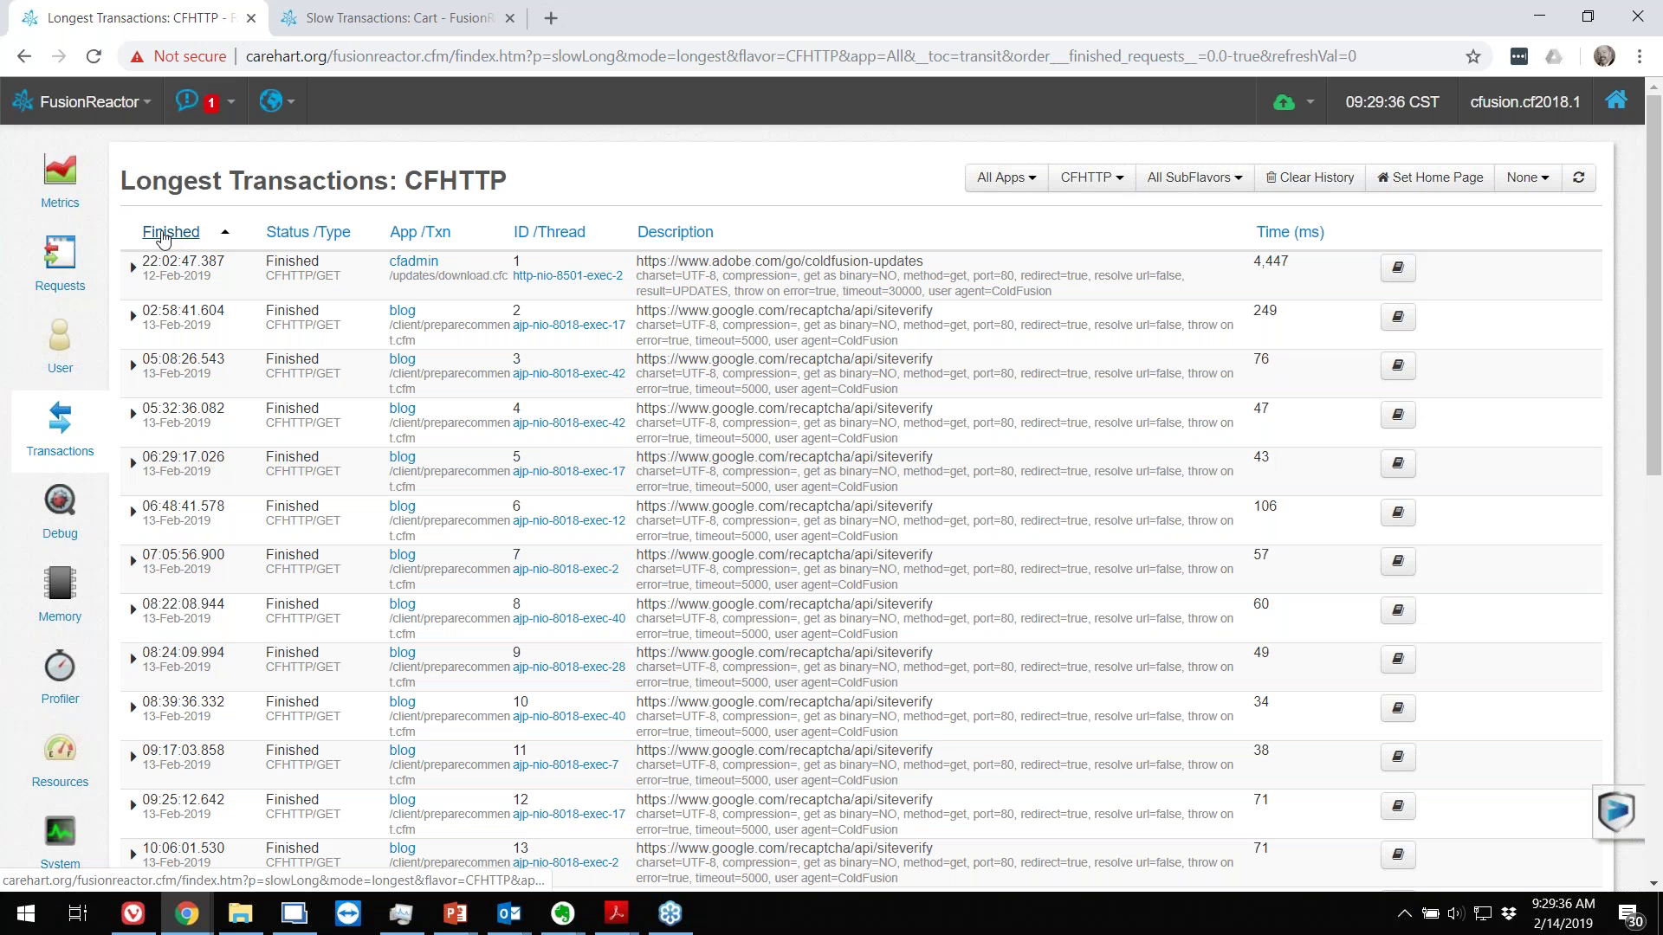
left_click(163, 233)
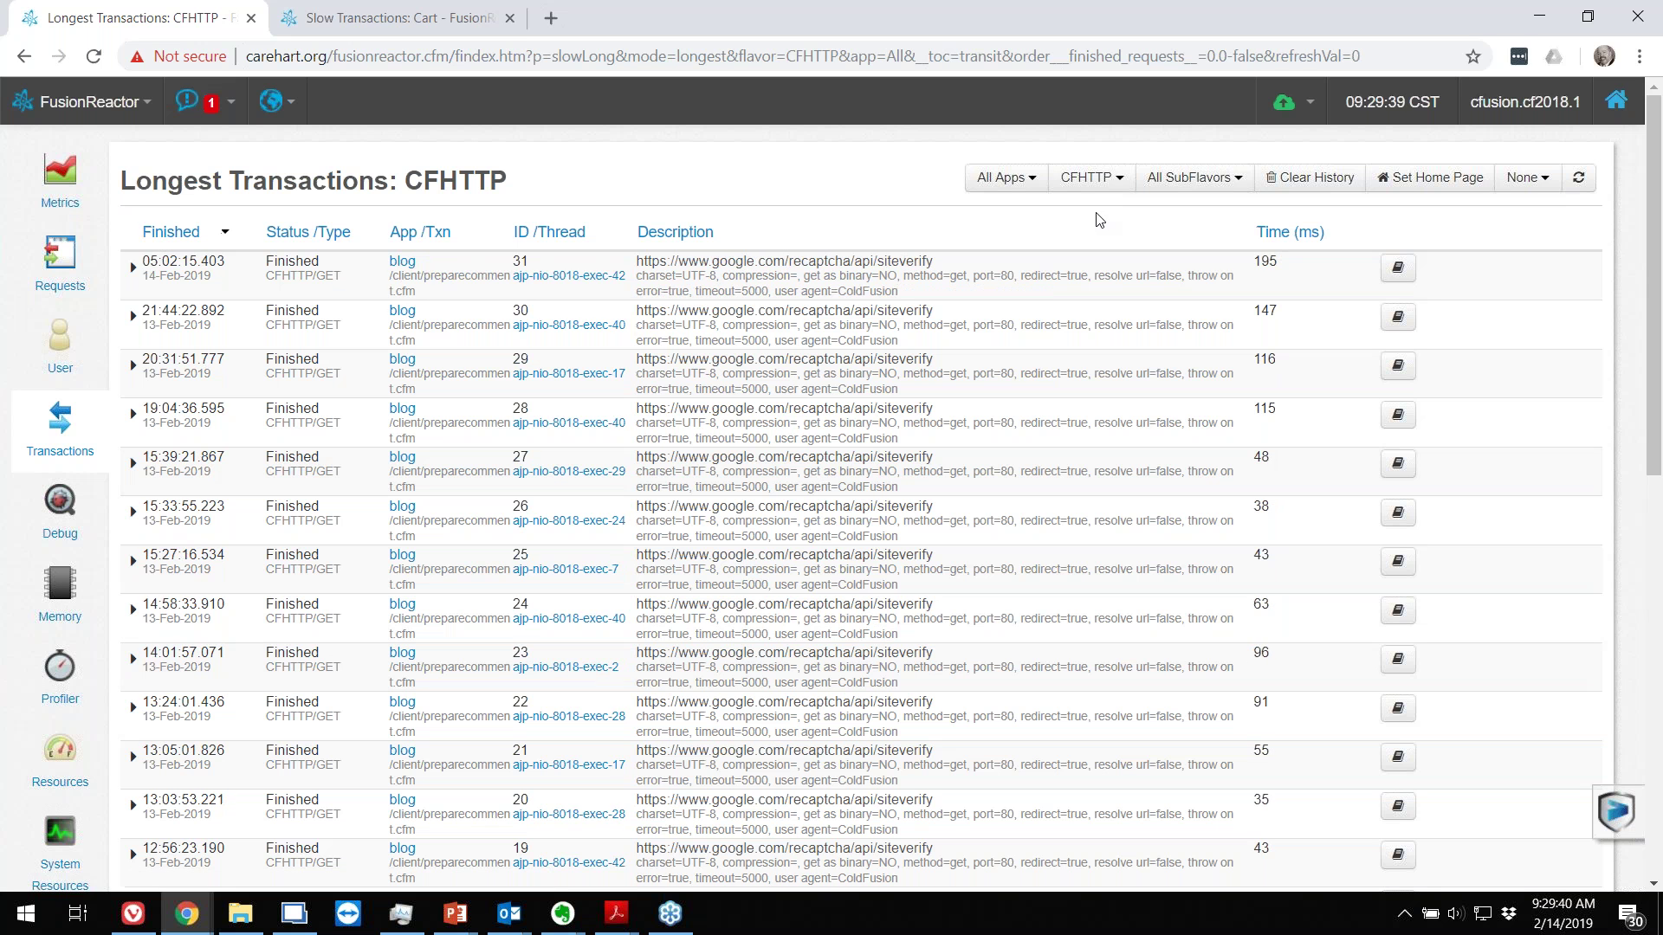
left_click(1184, 188)
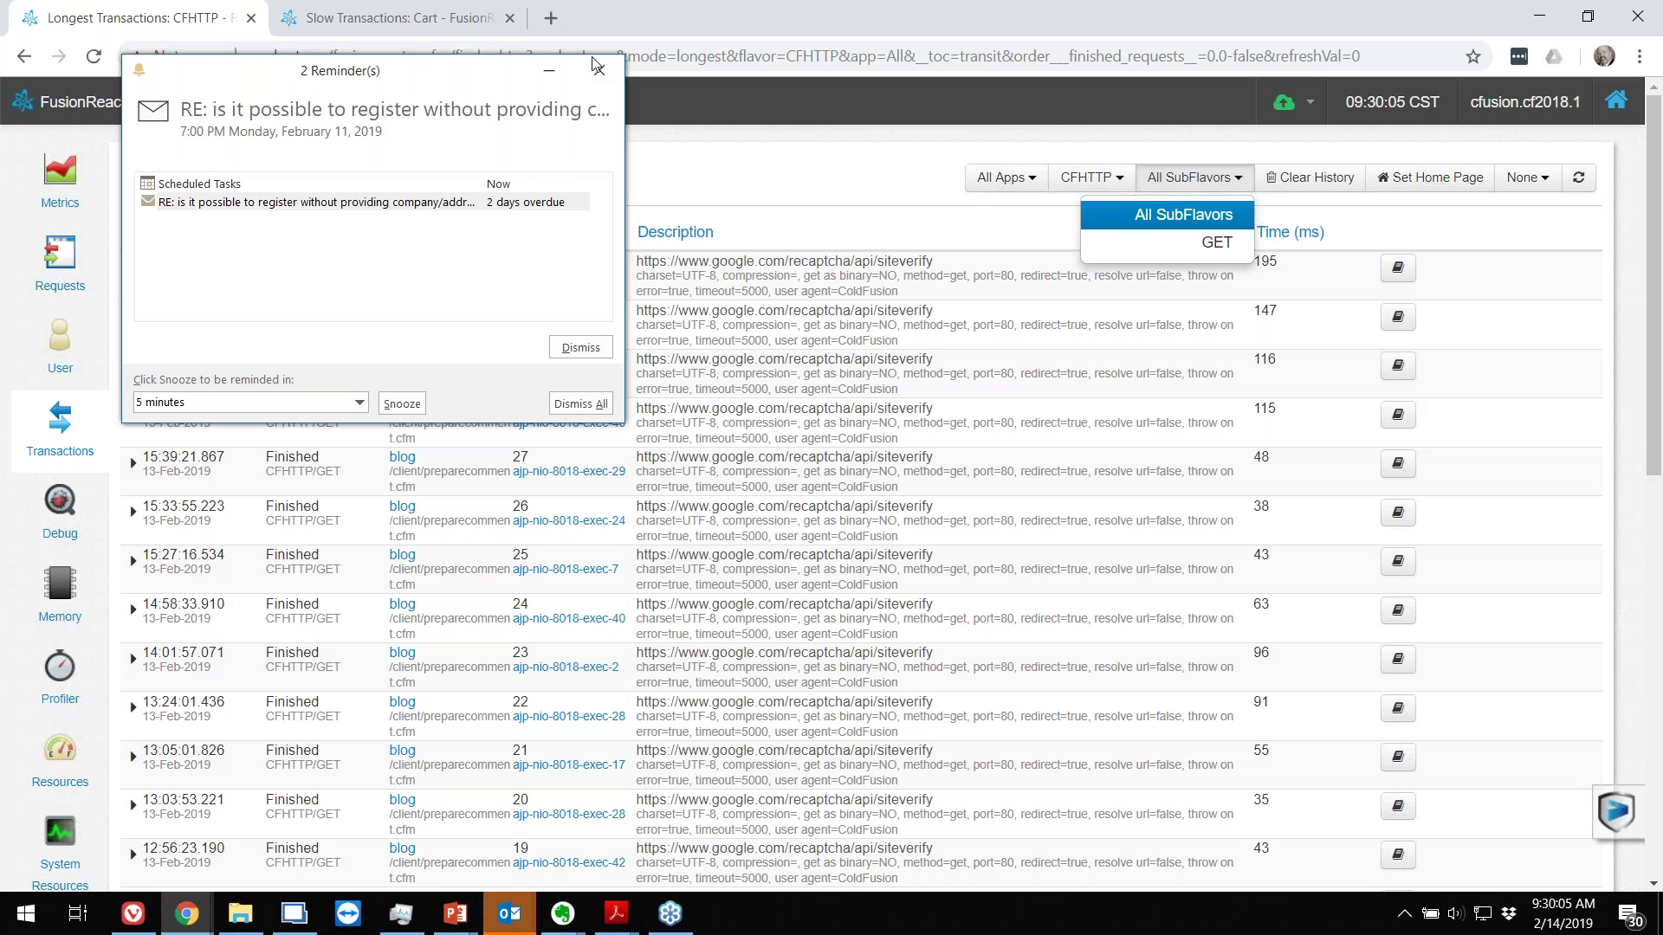
left_click(596, 67)
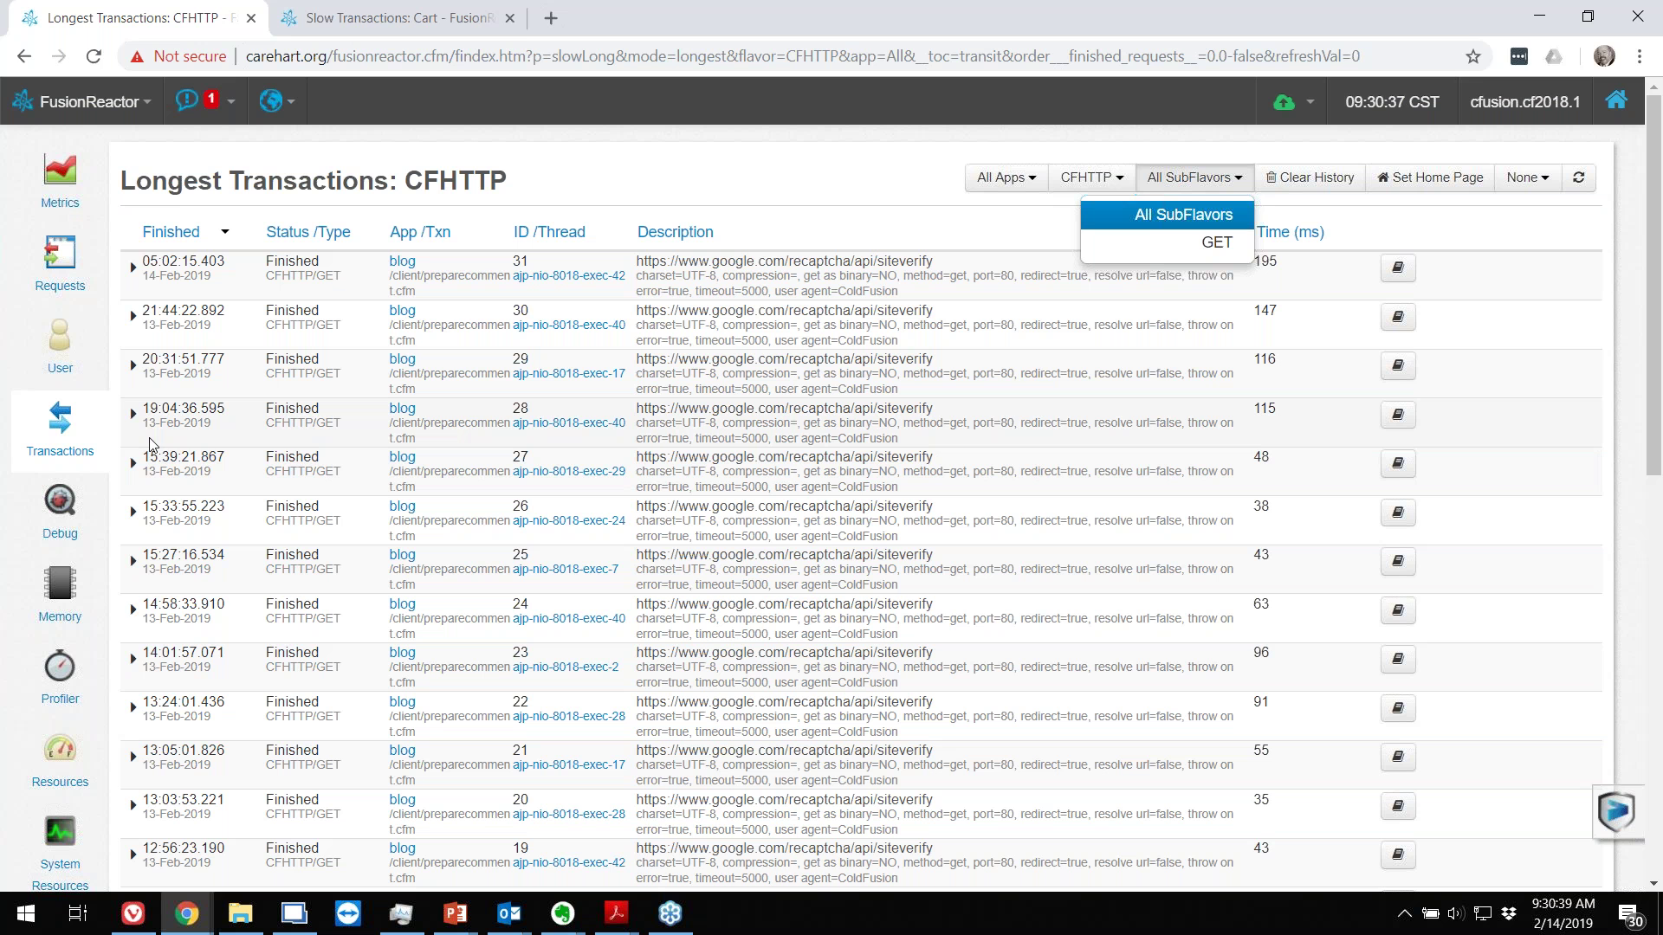
mouse_move(93, 428)
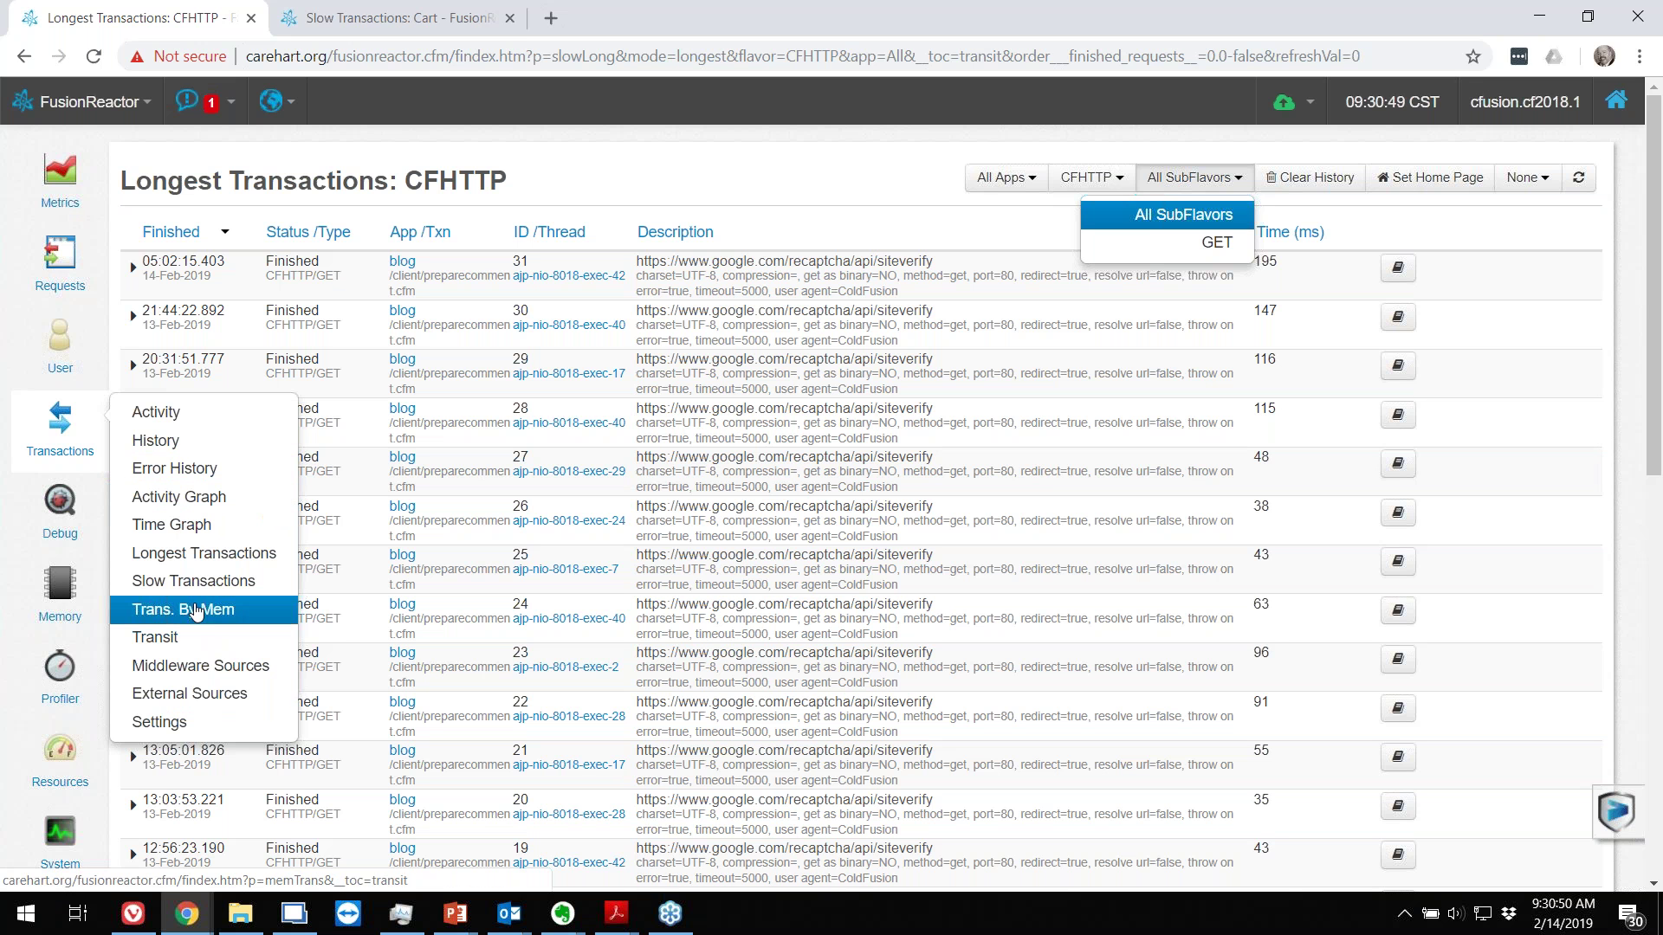
left_click(195, 706)
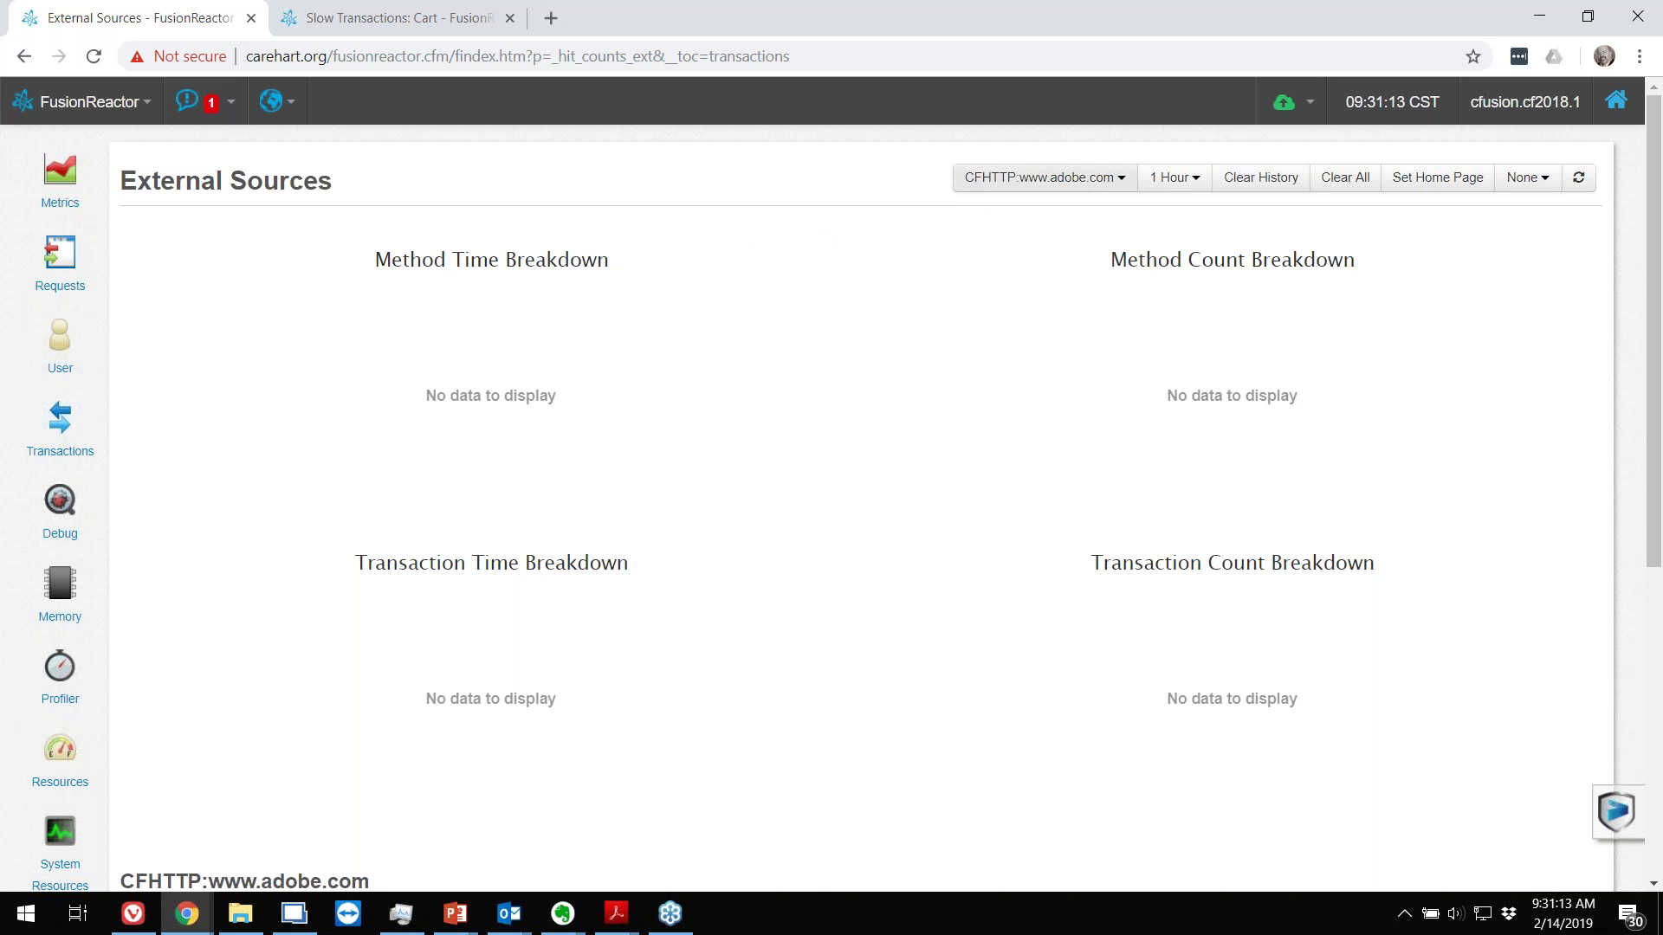
left_click(1066, 182)
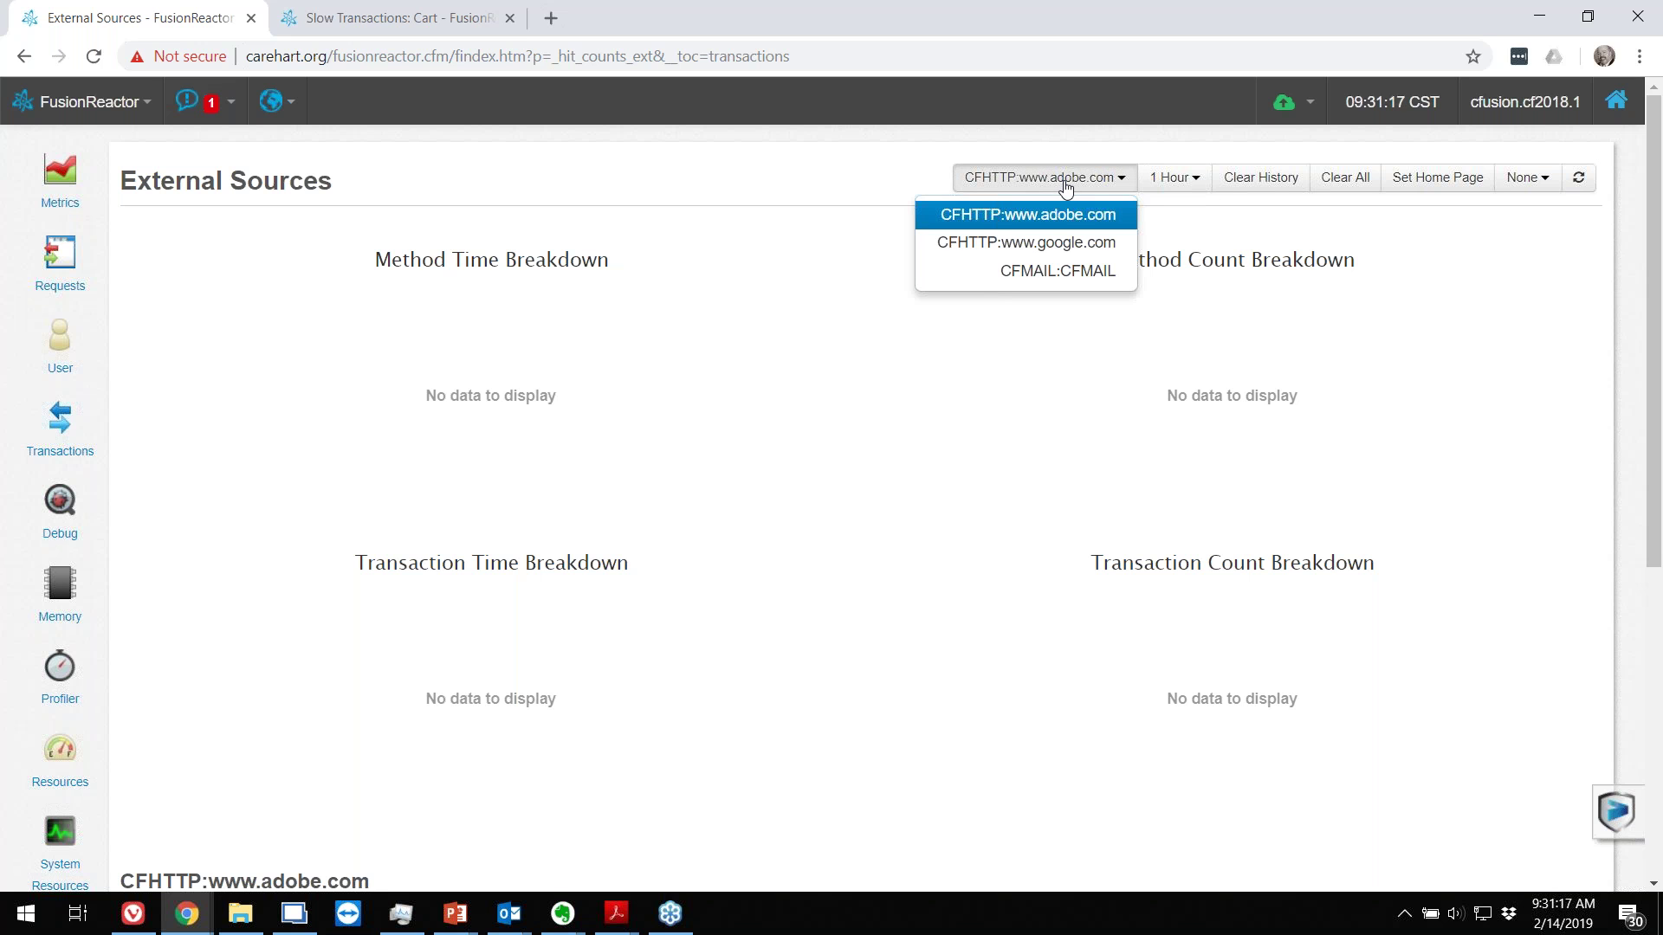
left_click(1072, 240)
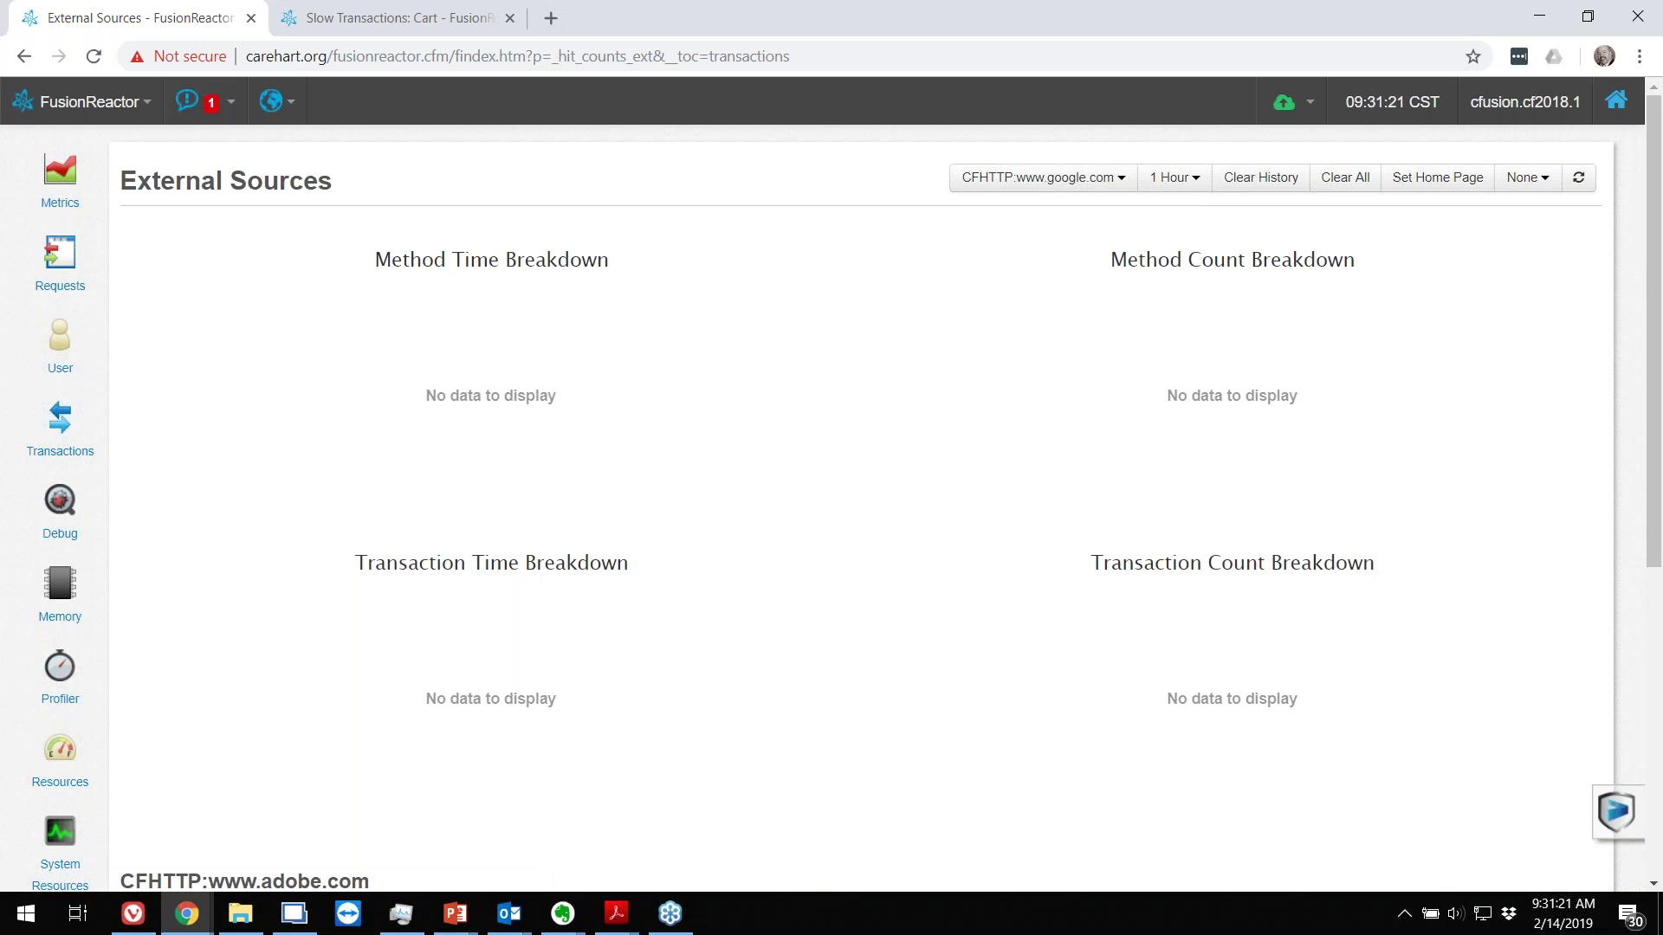
left_click(1172, 184)
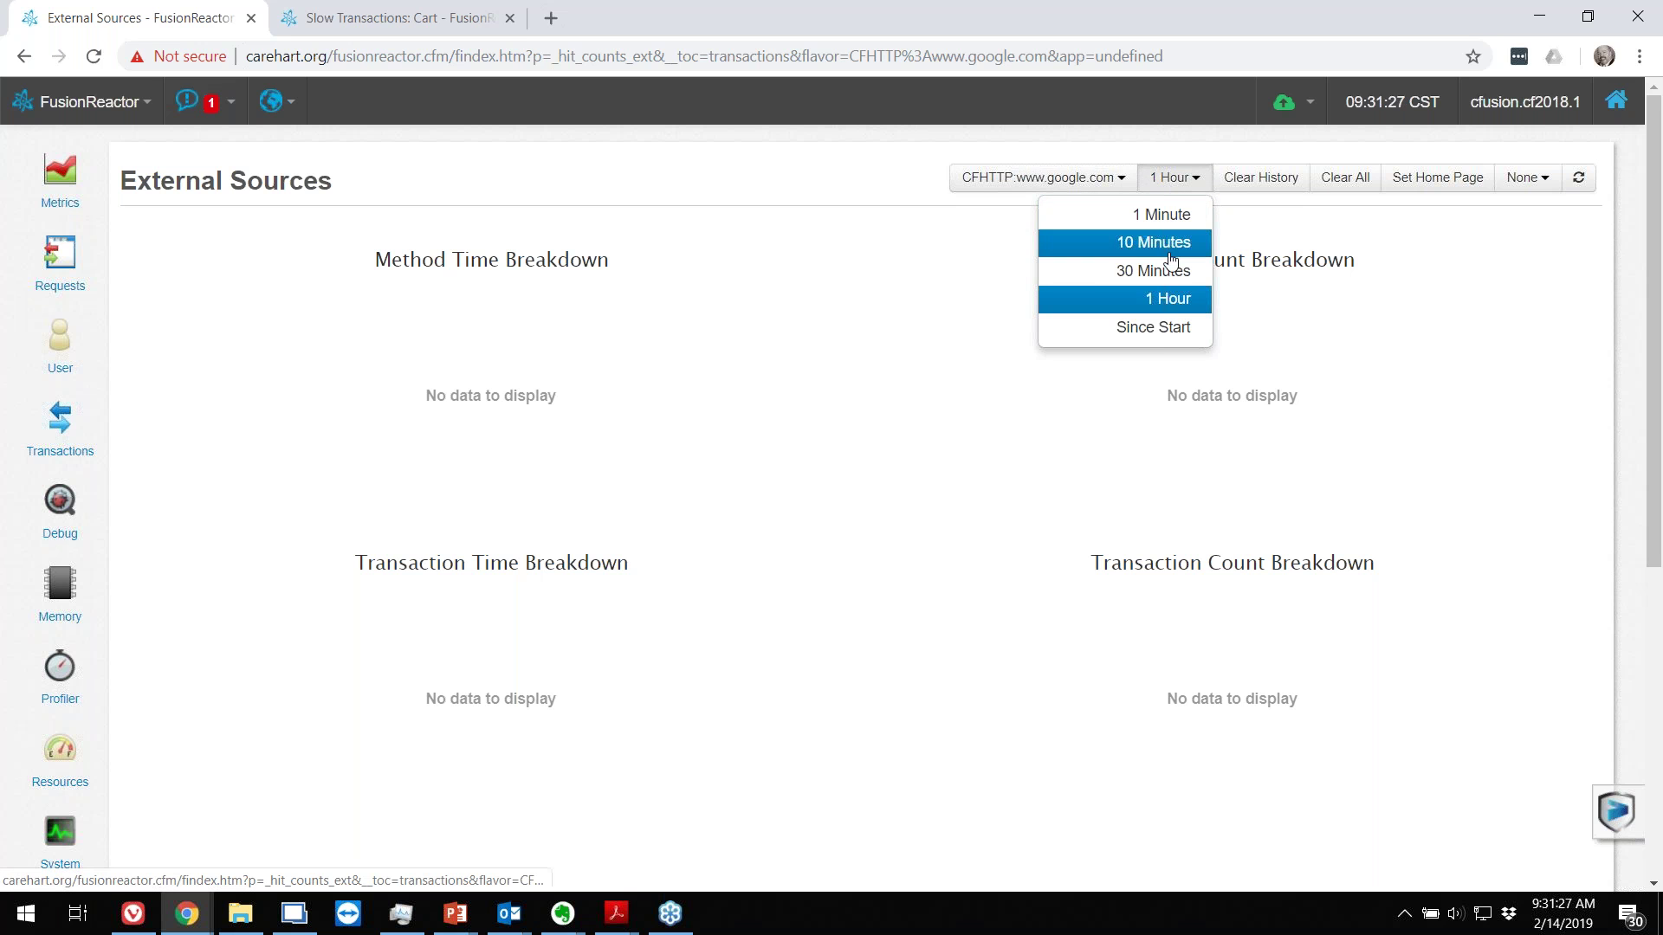
left_click(1155, 329)
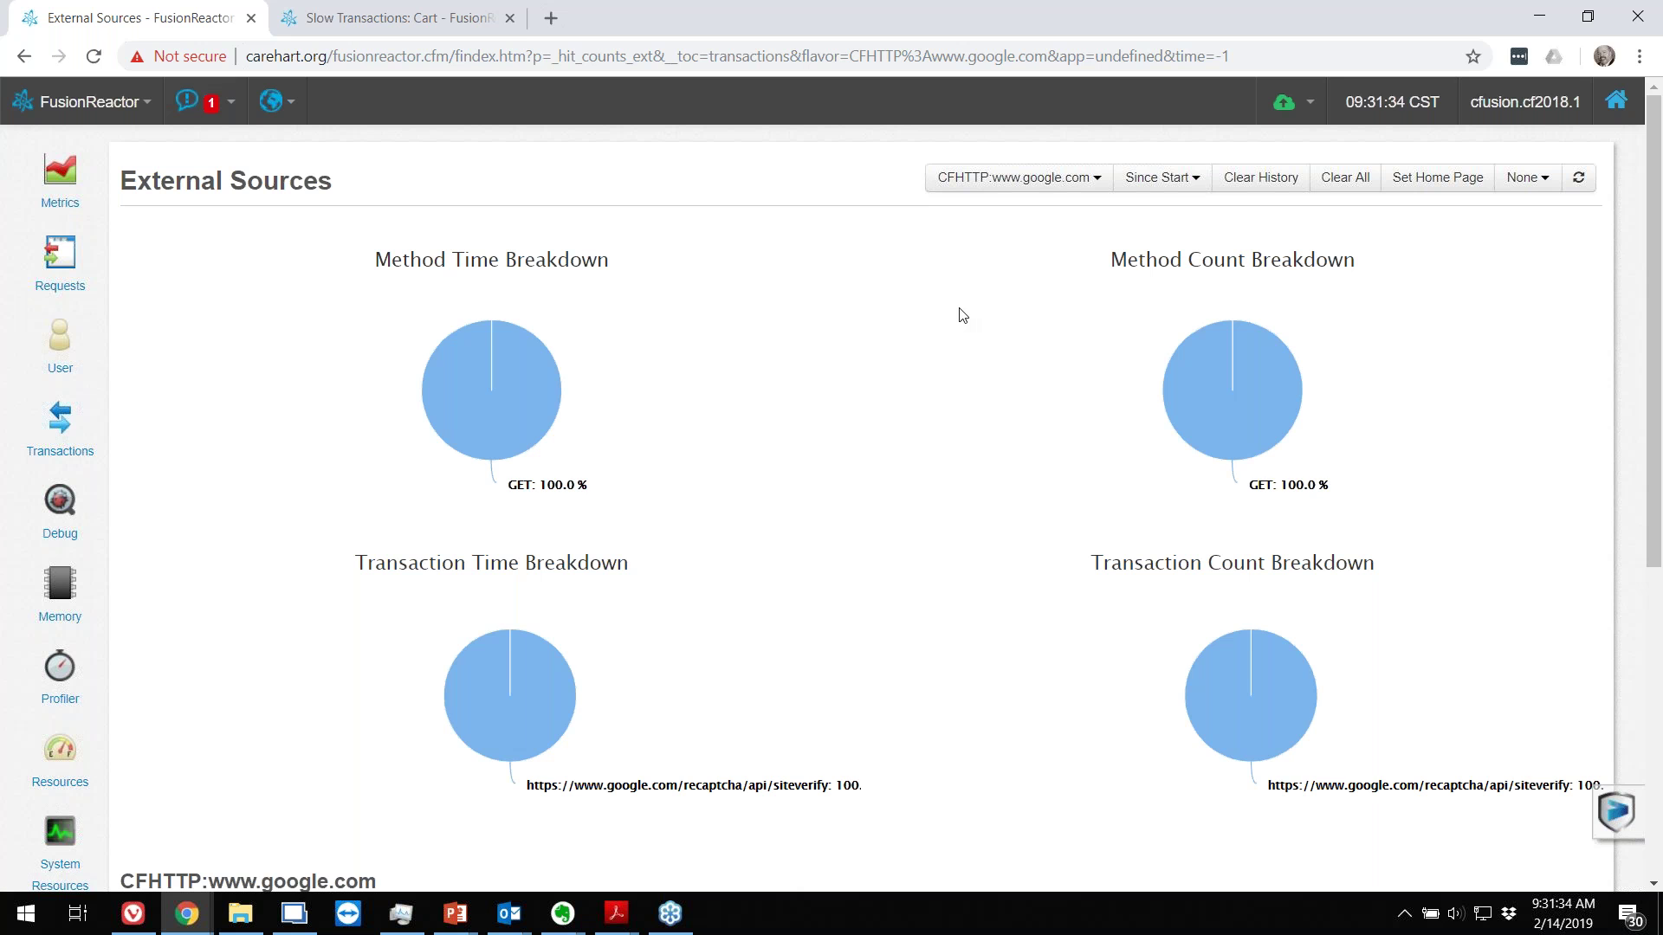
scroll(963, 315, "down", 3)
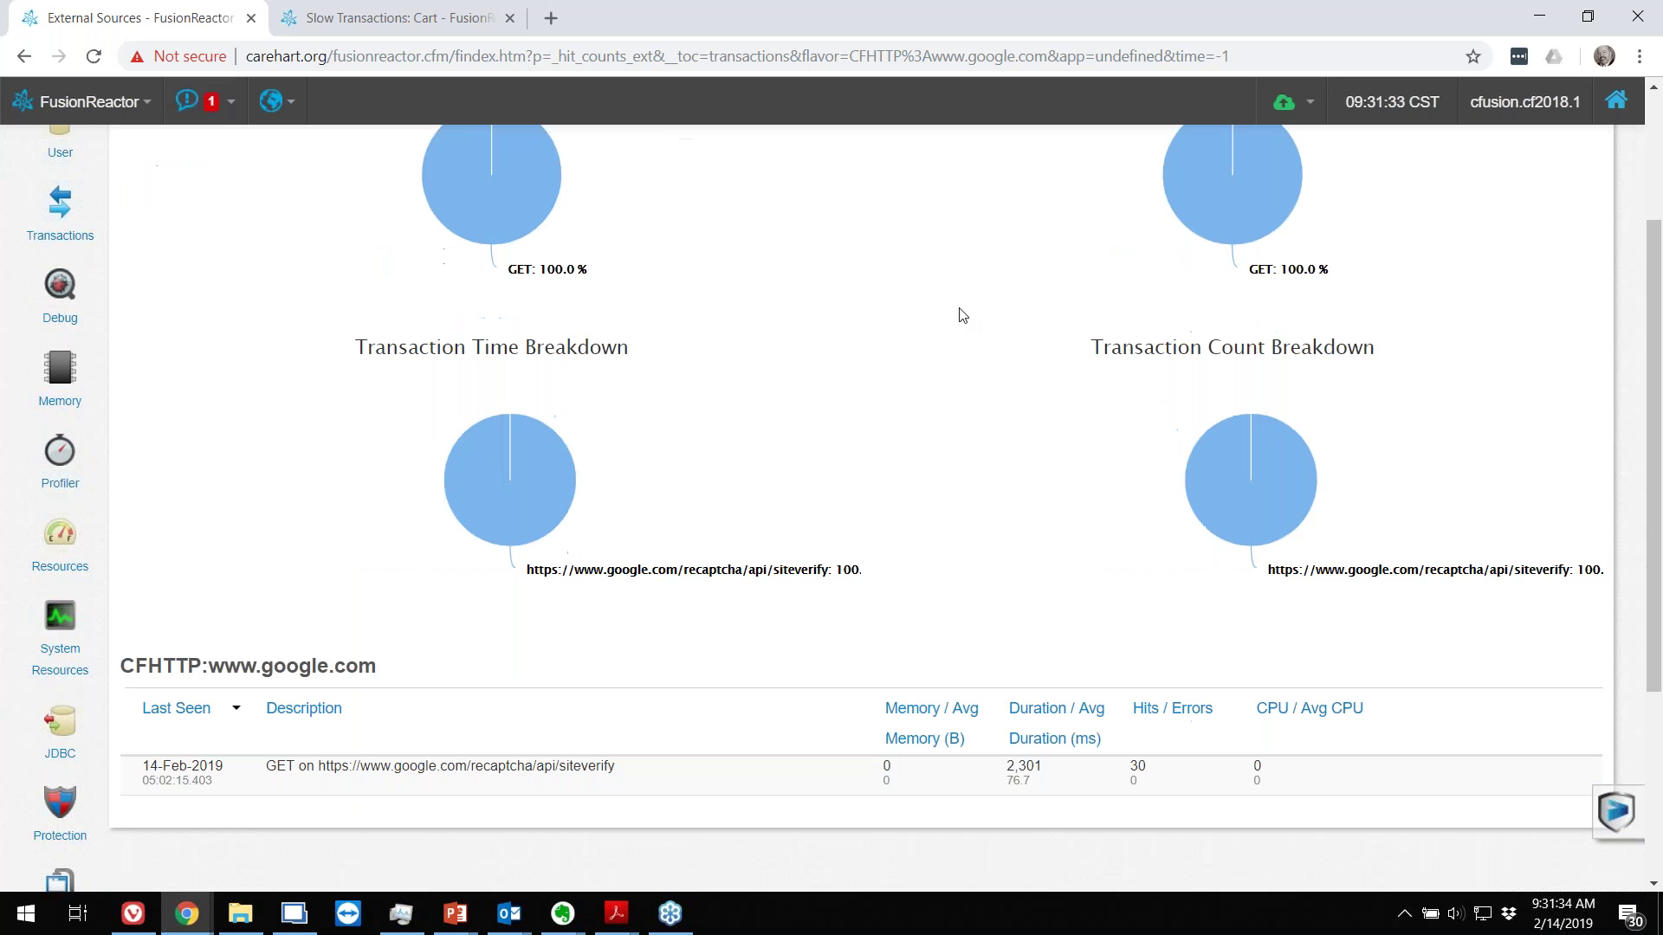
scroll(706, 426, "down", 2)
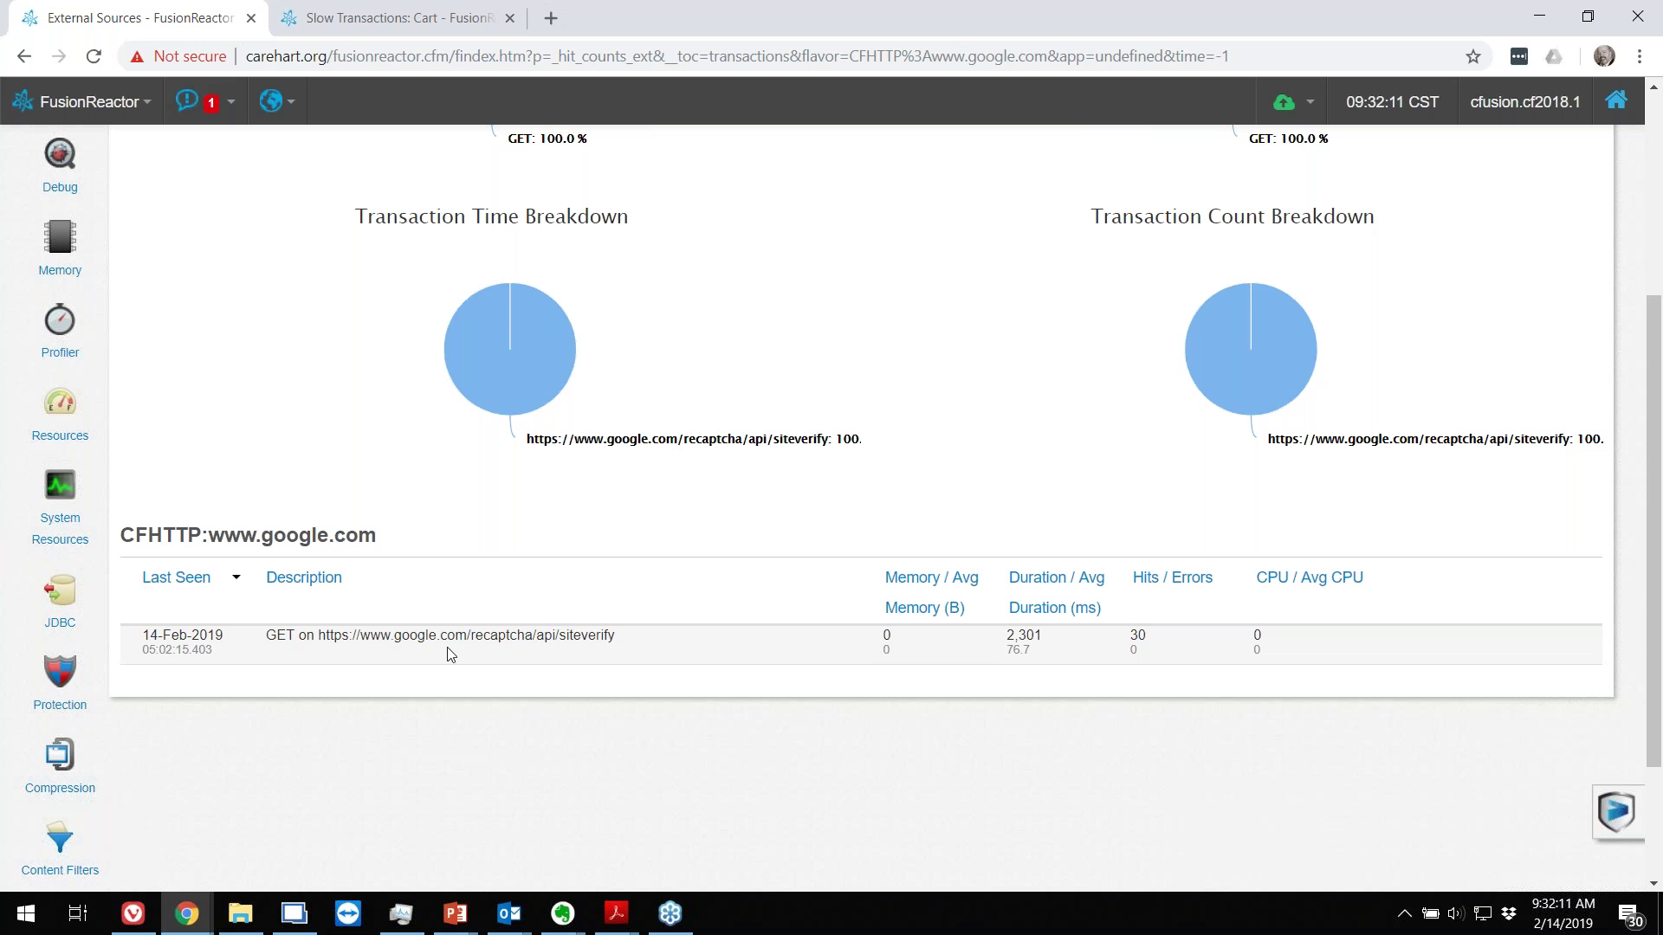
scroll(449, 655, "up", 1)
scroll(449, 655, "up", 4)
mouse_move(511, 419)
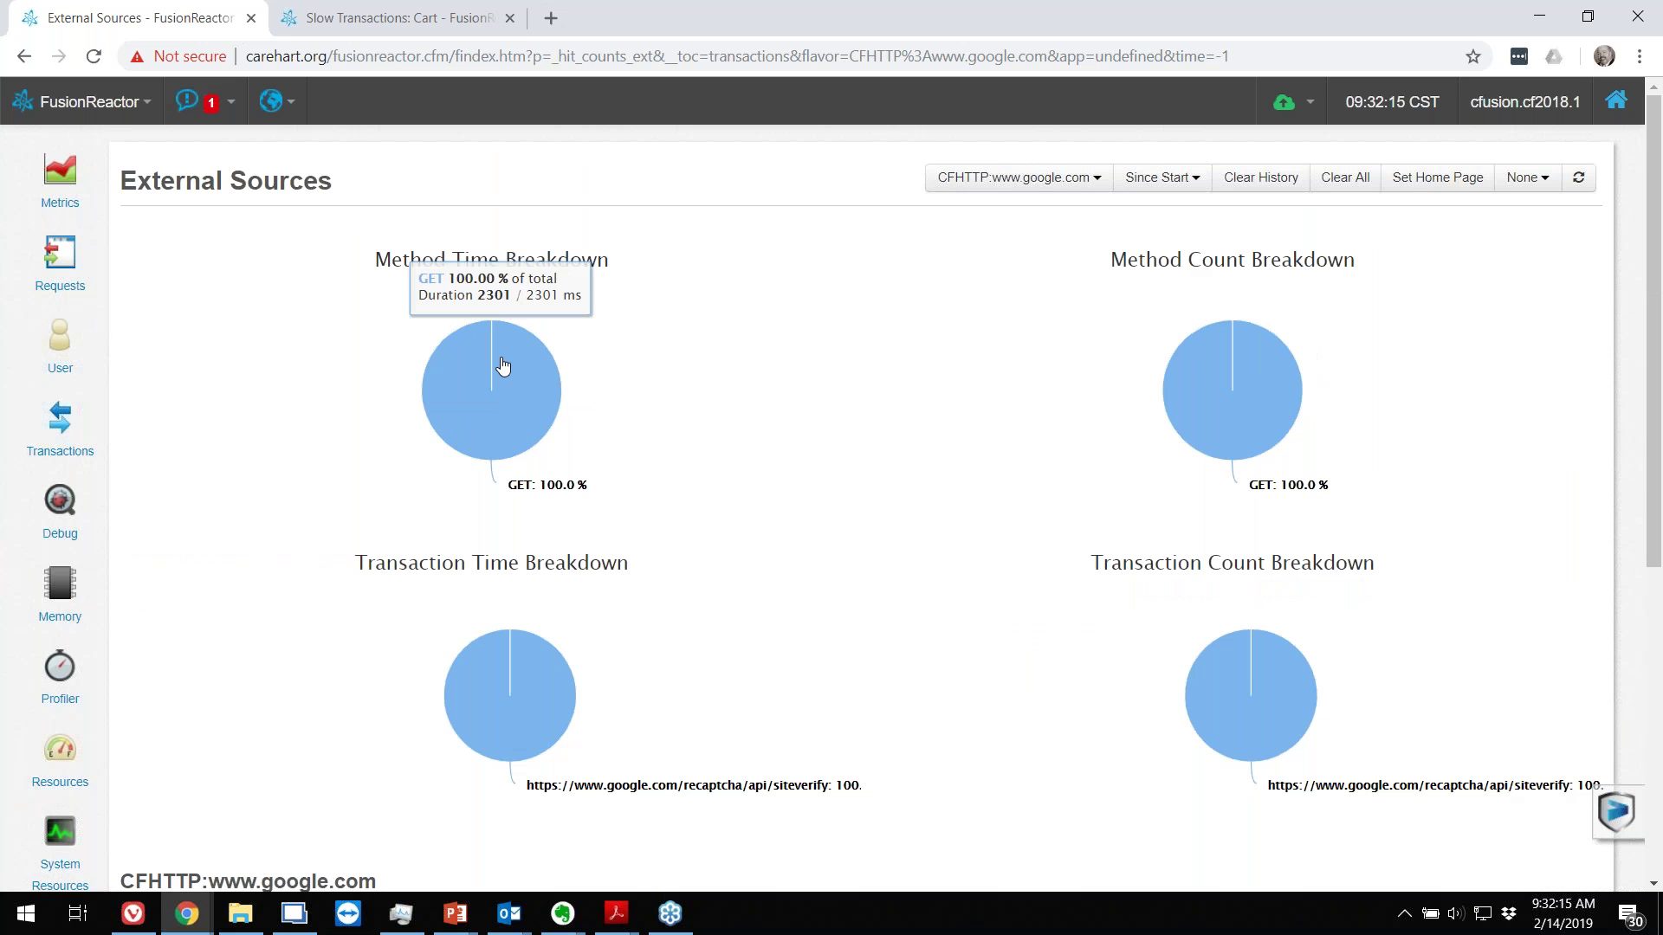
mouse_move(528, 638)
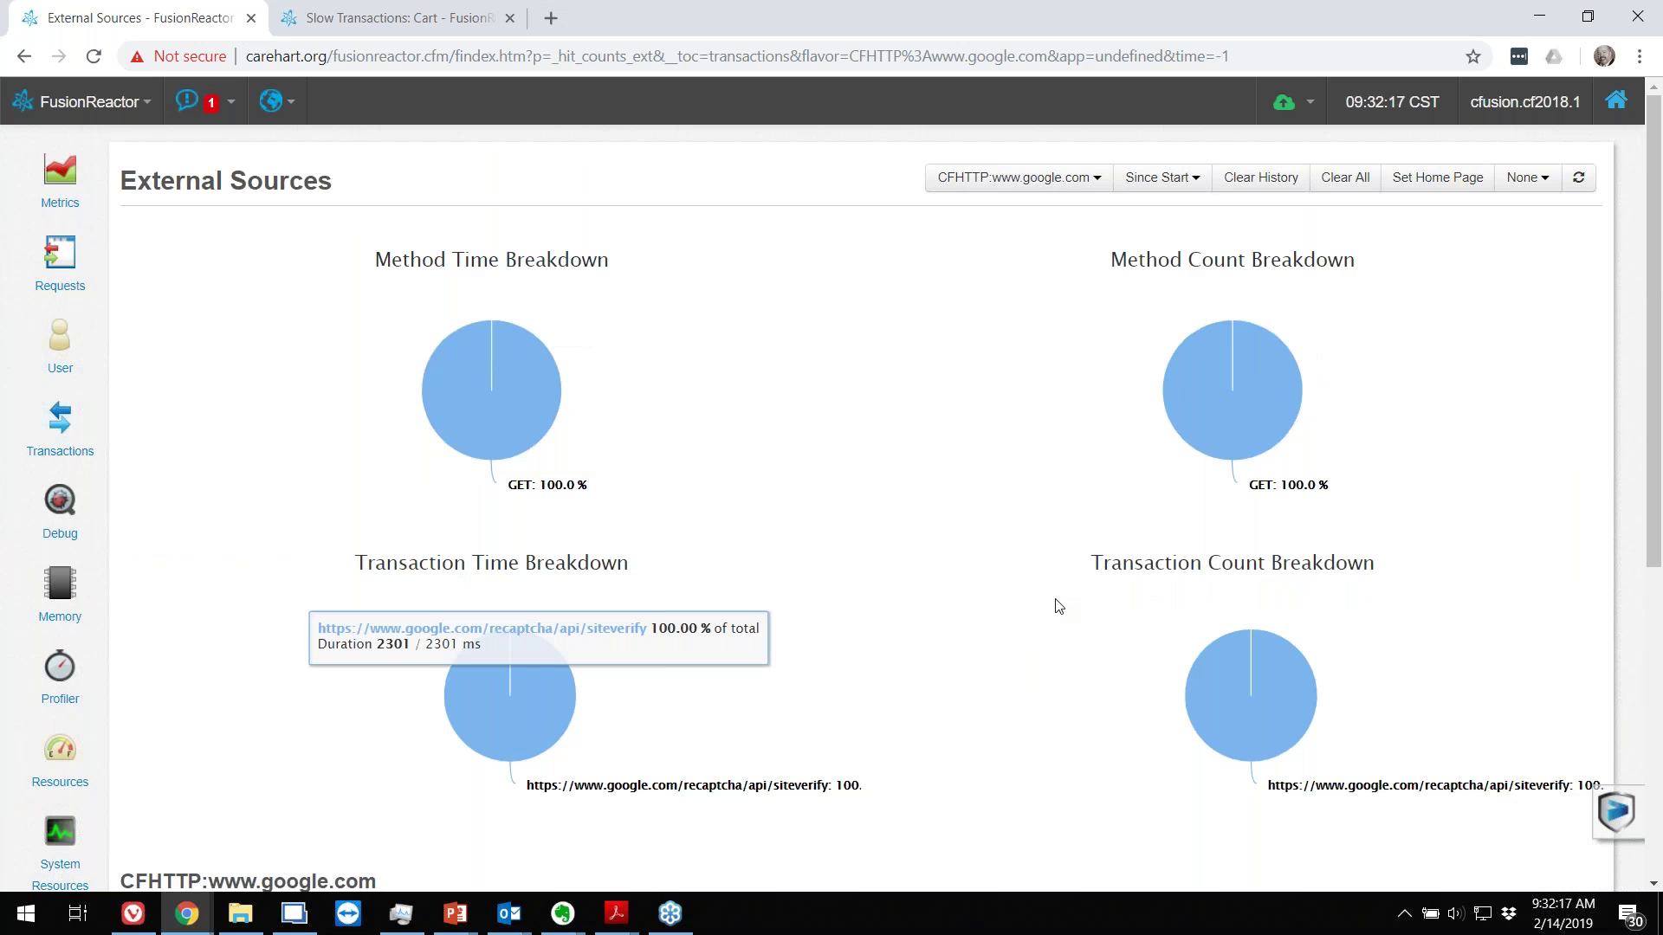
left_click(1097, 180)
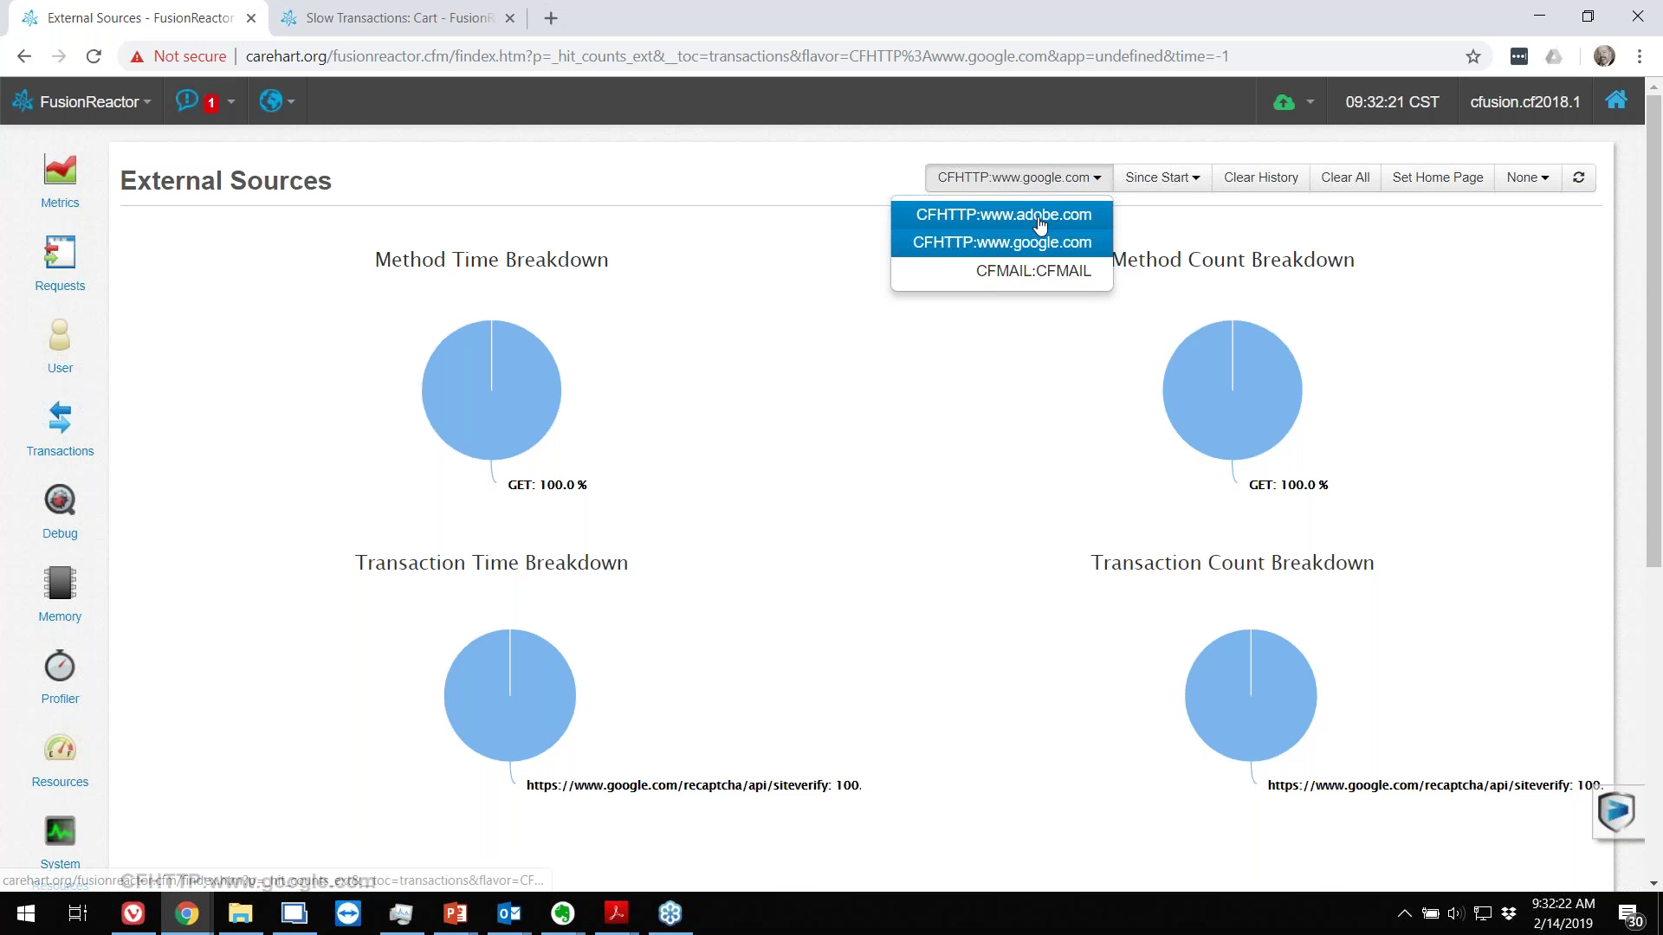
left_click(1039, 216)
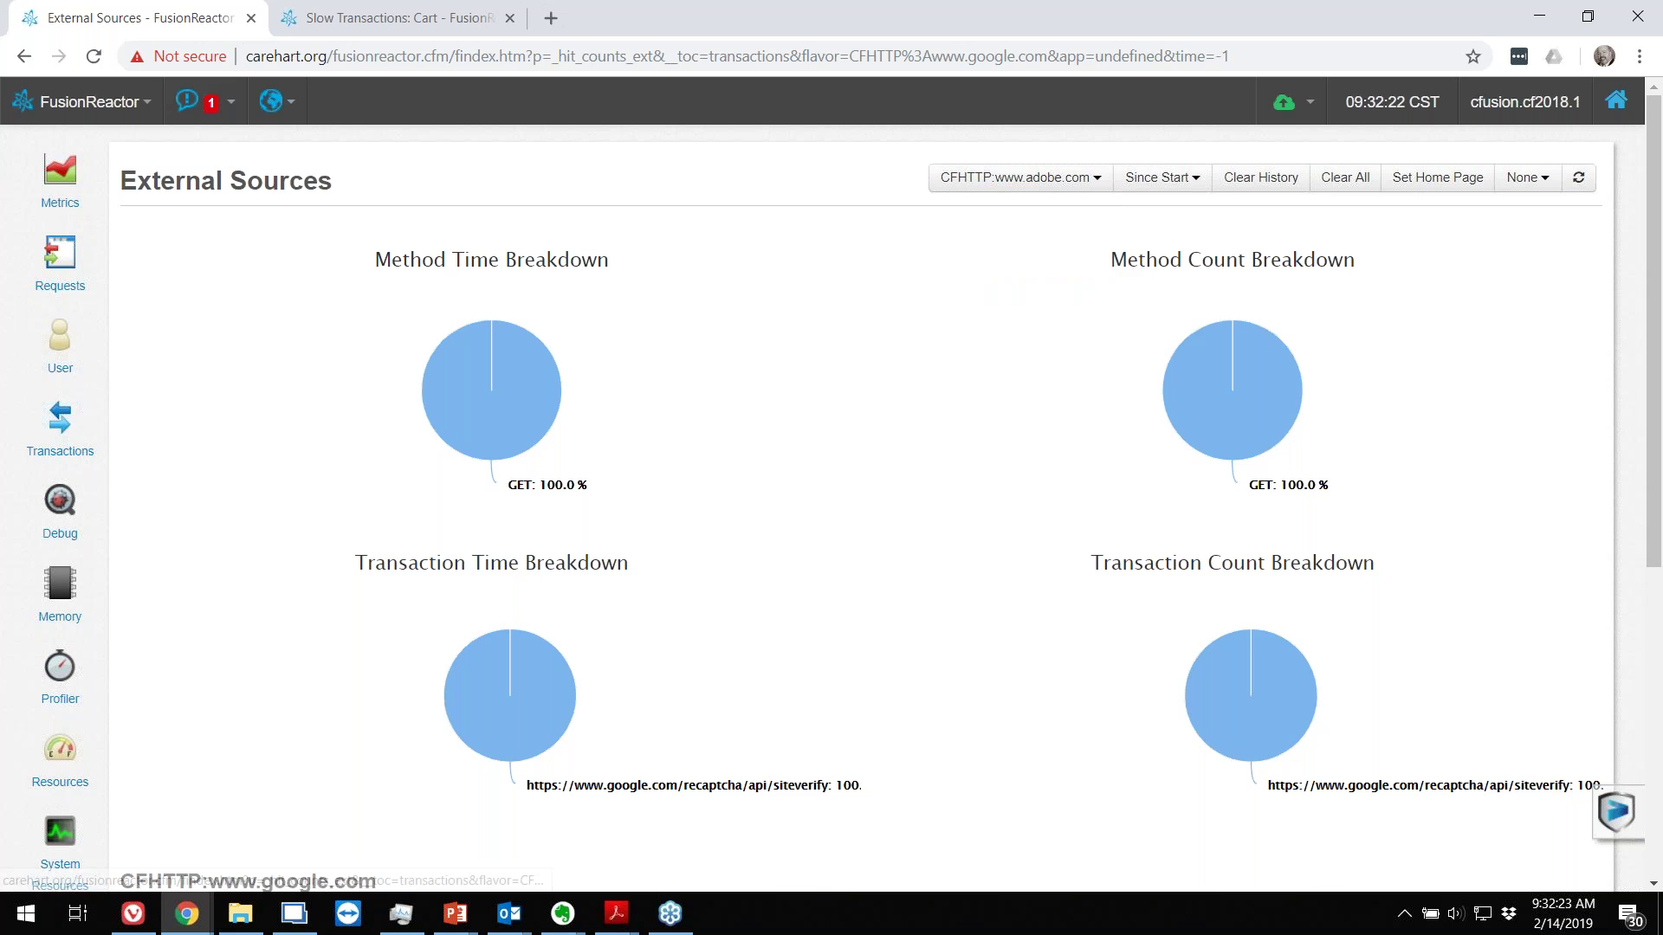
scroll(1061, 321, "down", 1)
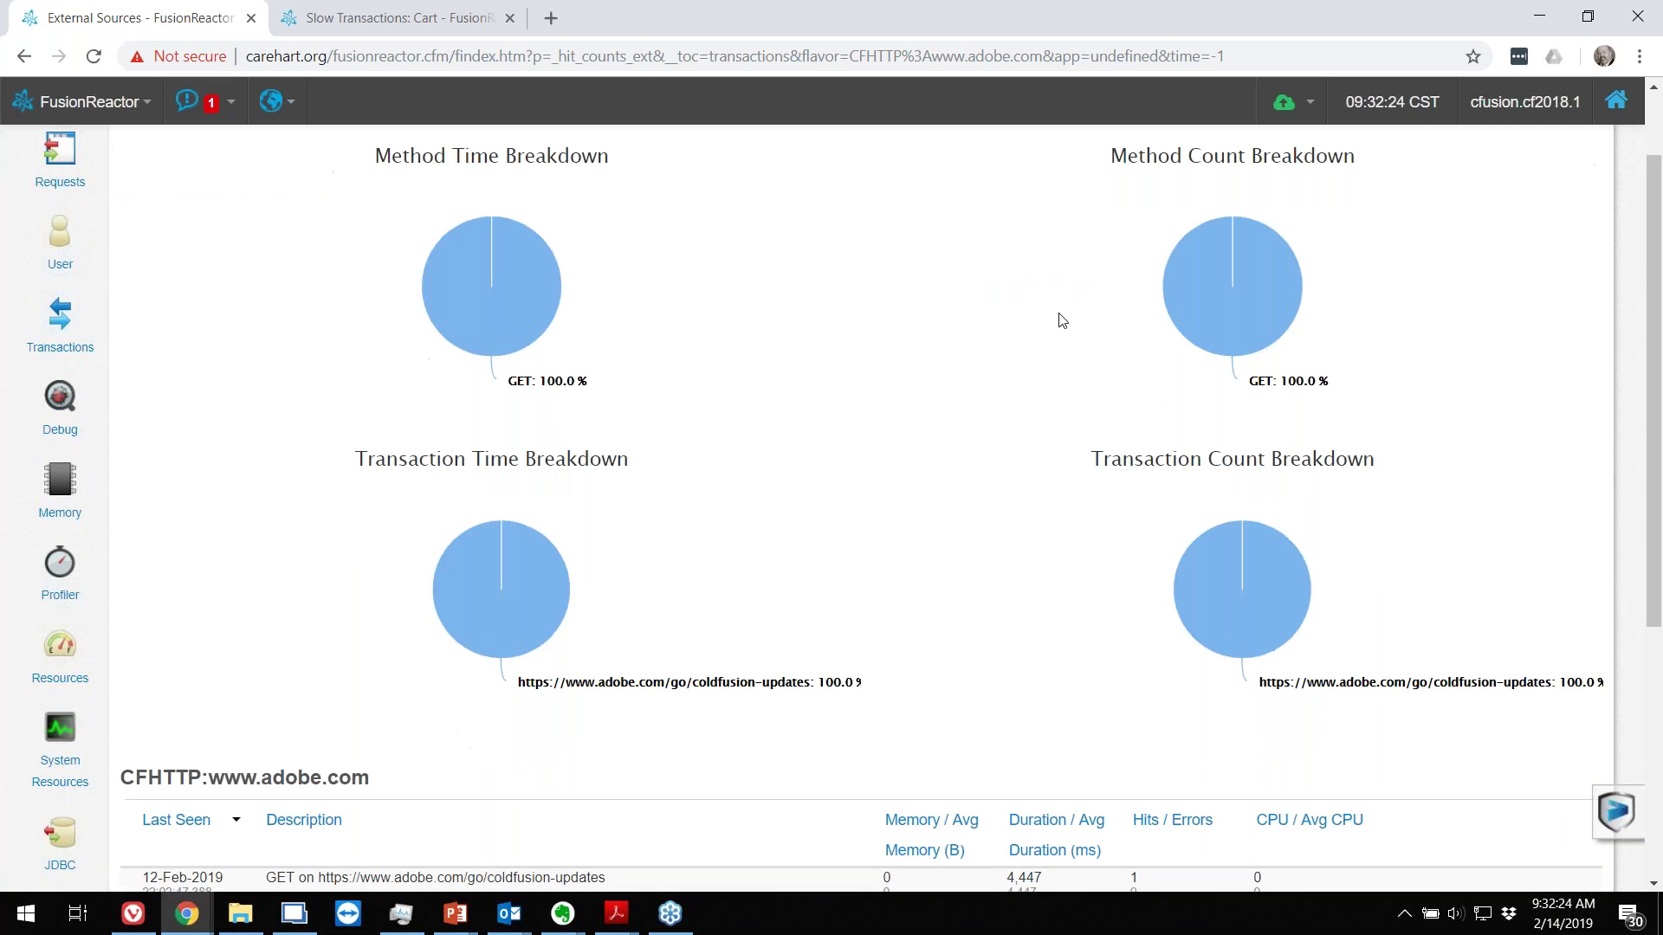
scroll(1061, 321, "down", 5)
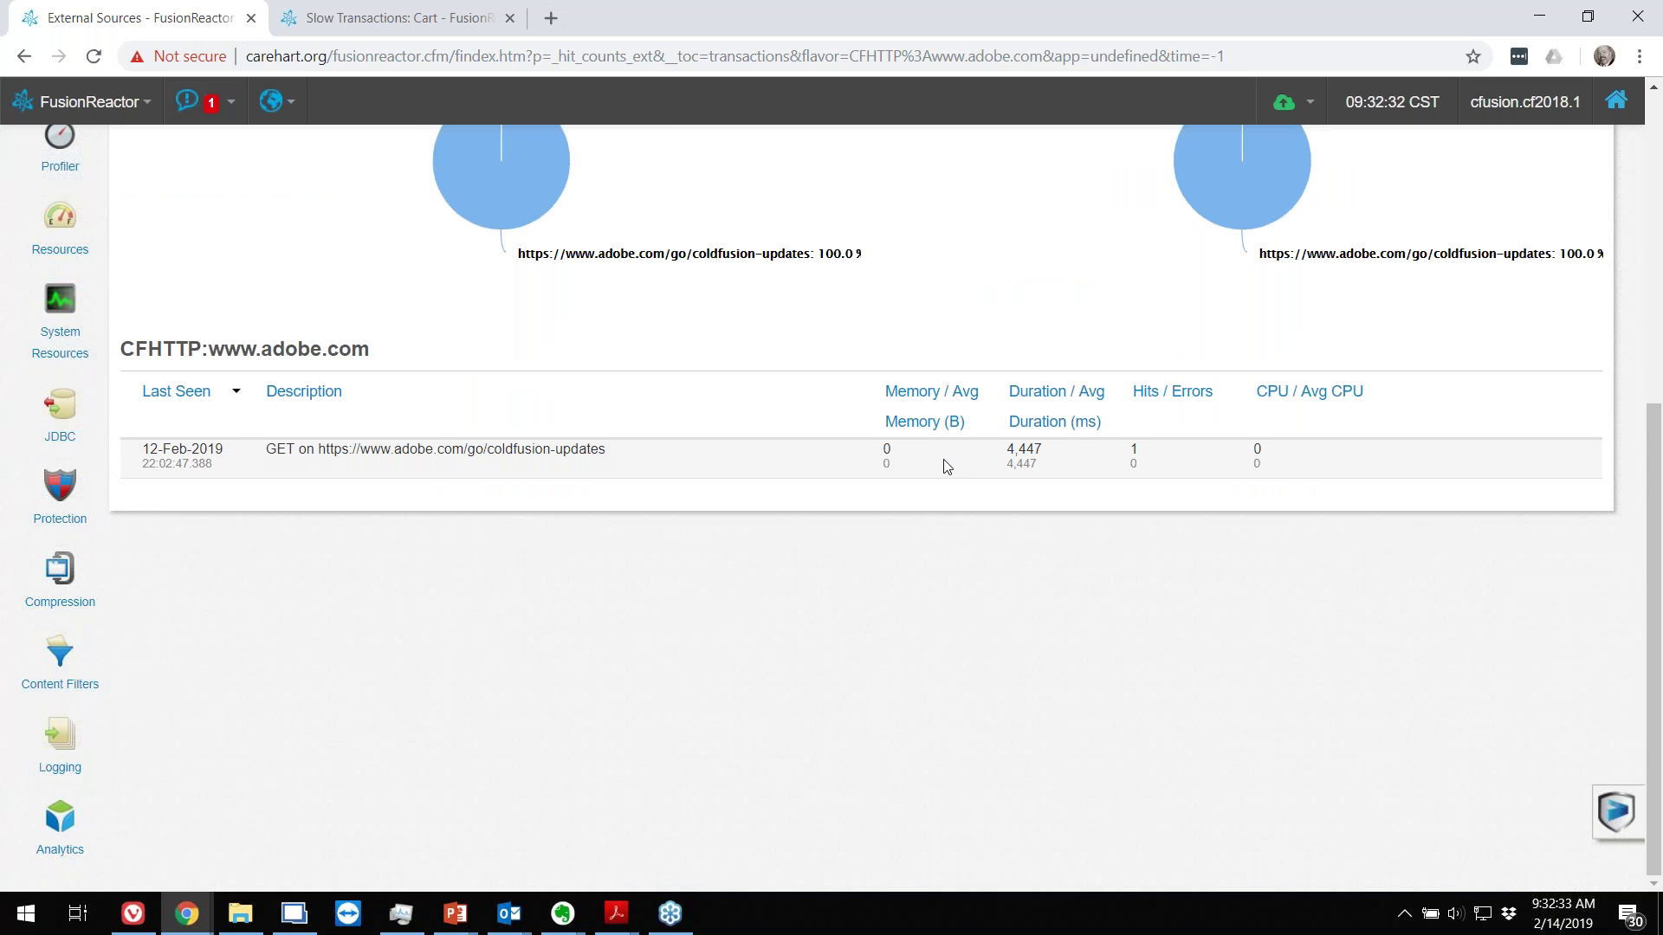
scroll(946, 467, "up", 1)
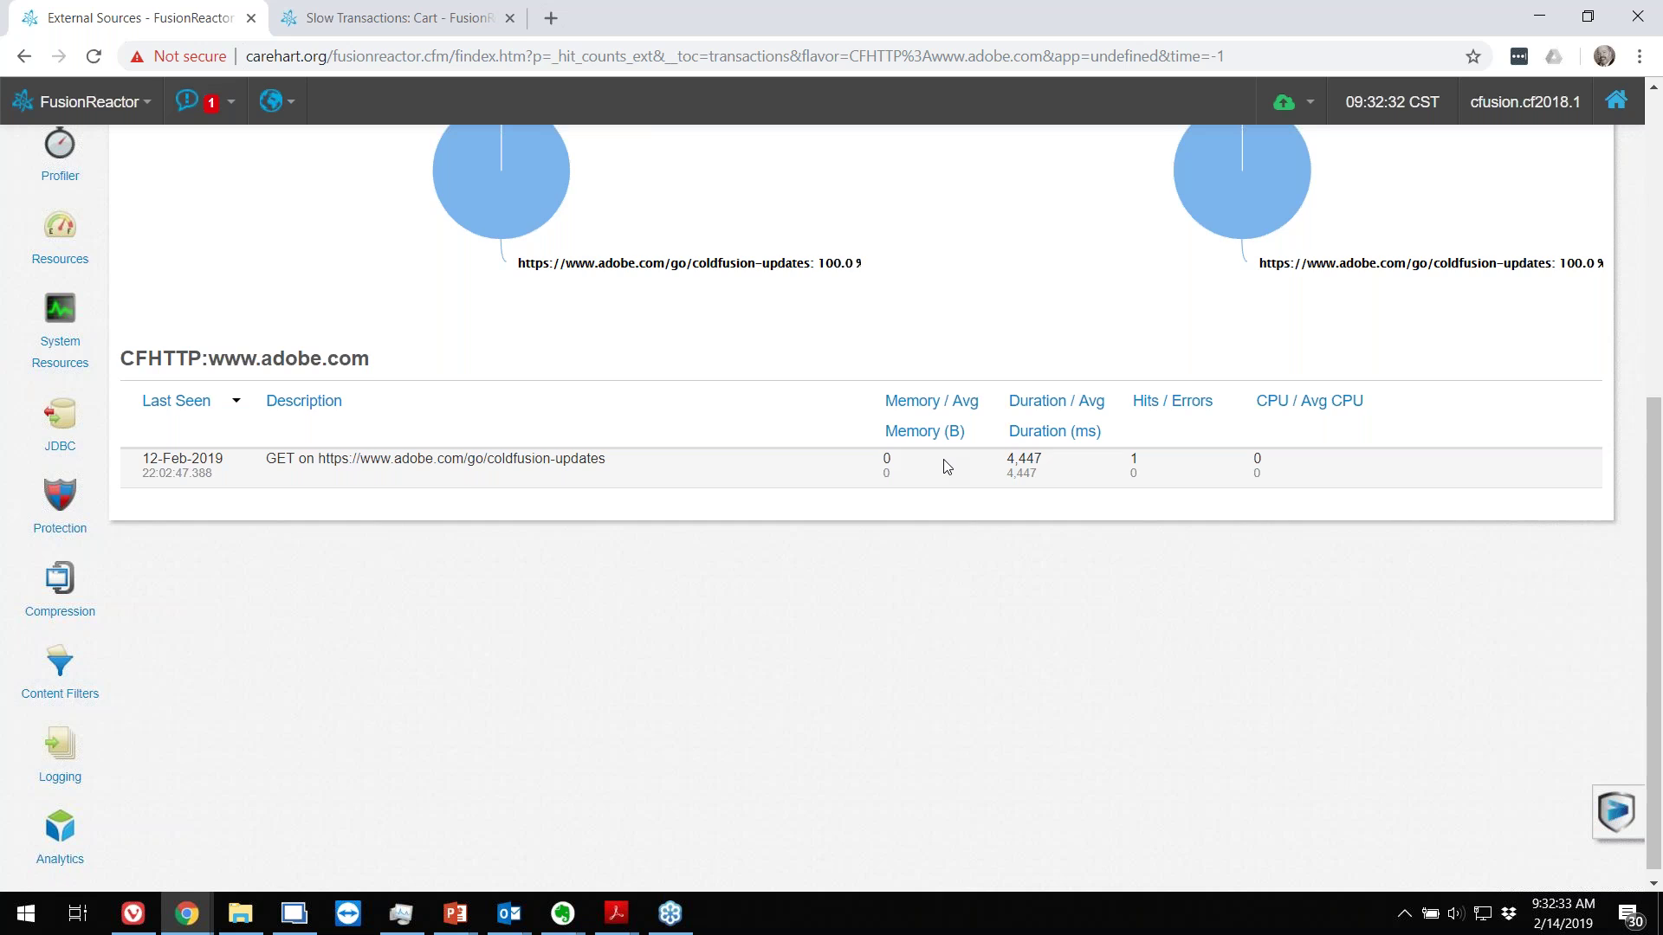
scroll(946, 466, "up", 6)
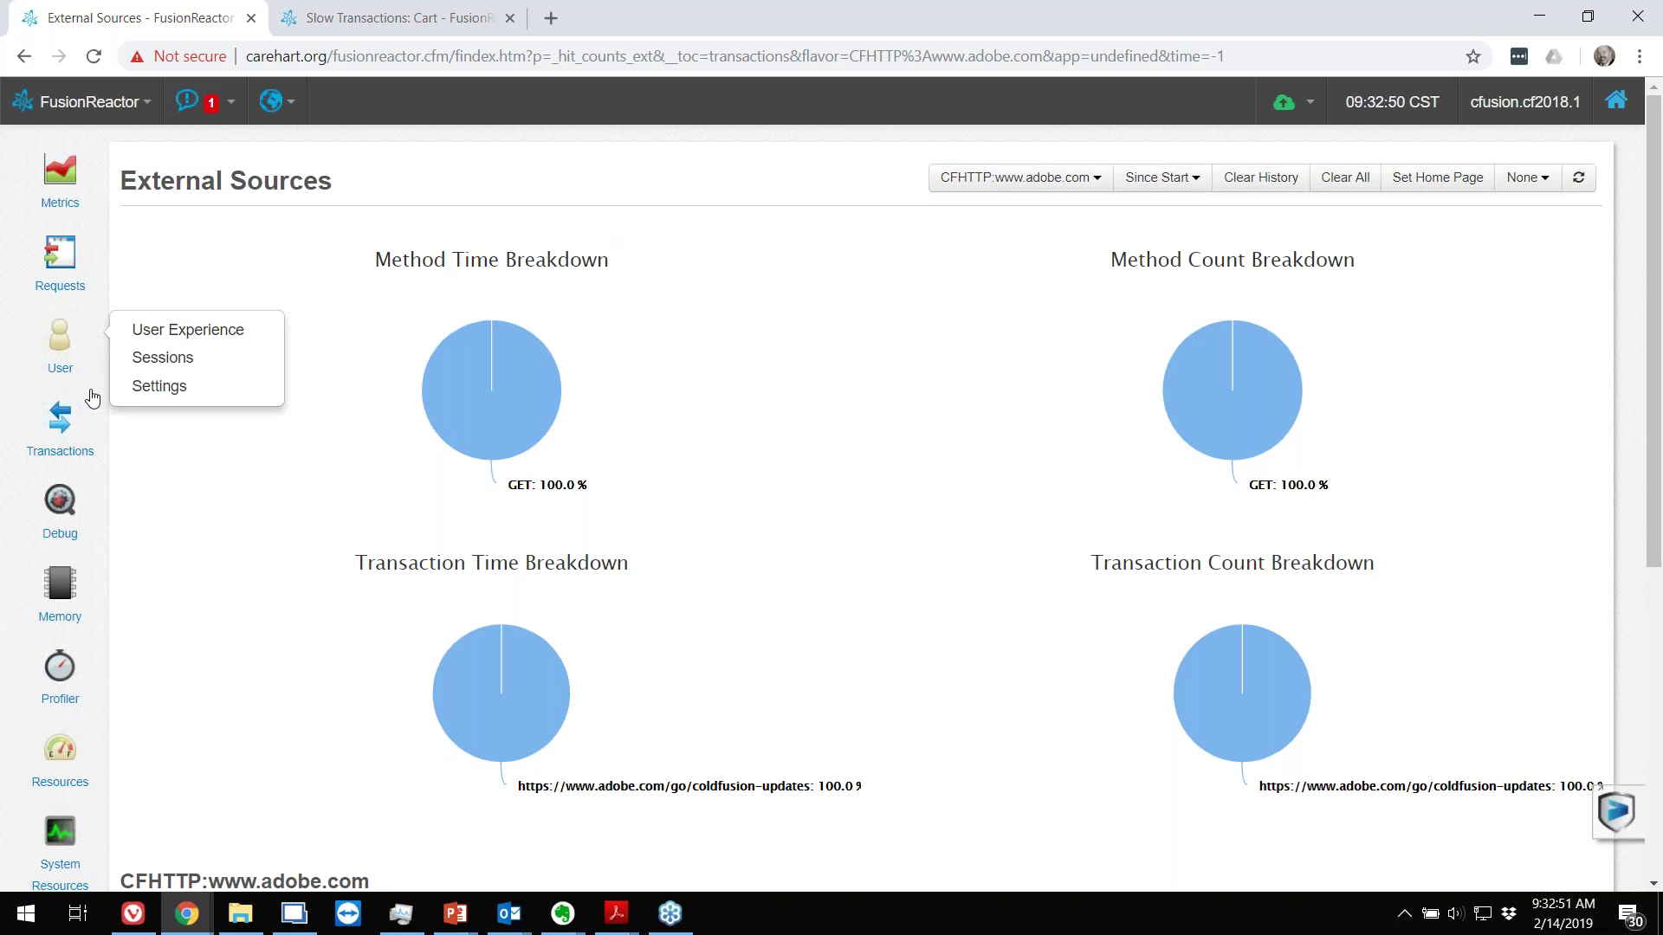
Step: Open the slow transactions, switch to the transaction history and filter the history to CFHTTP
mouse_move(87, 399)
mouse_move(71, 466)
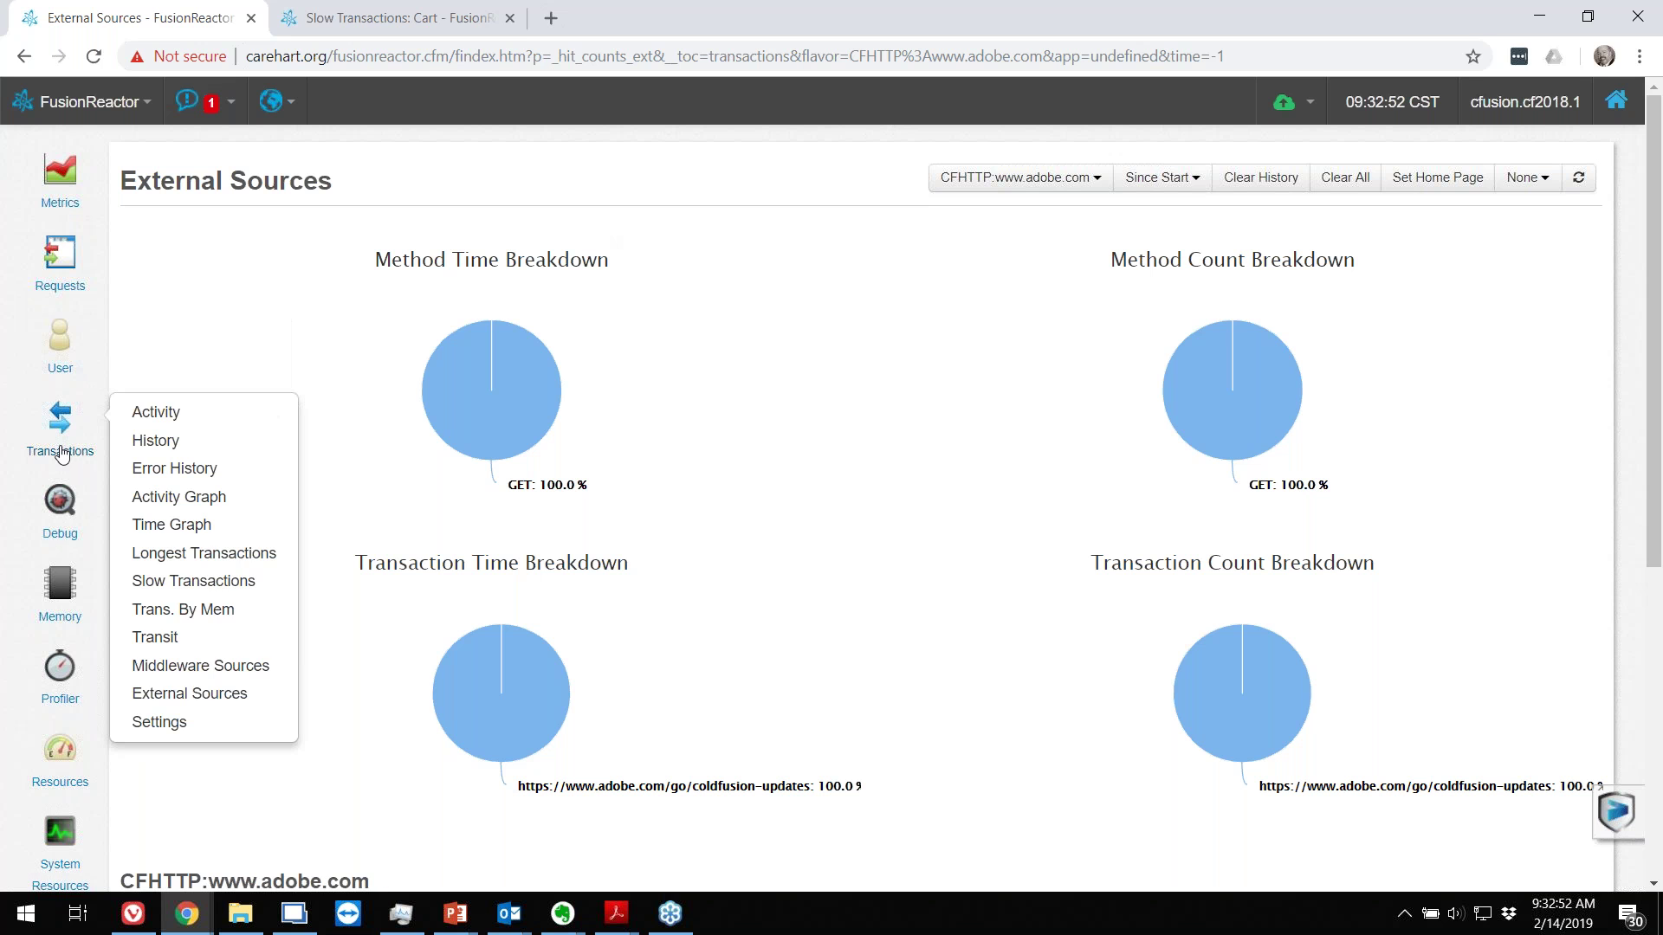
left_click(192, 581)
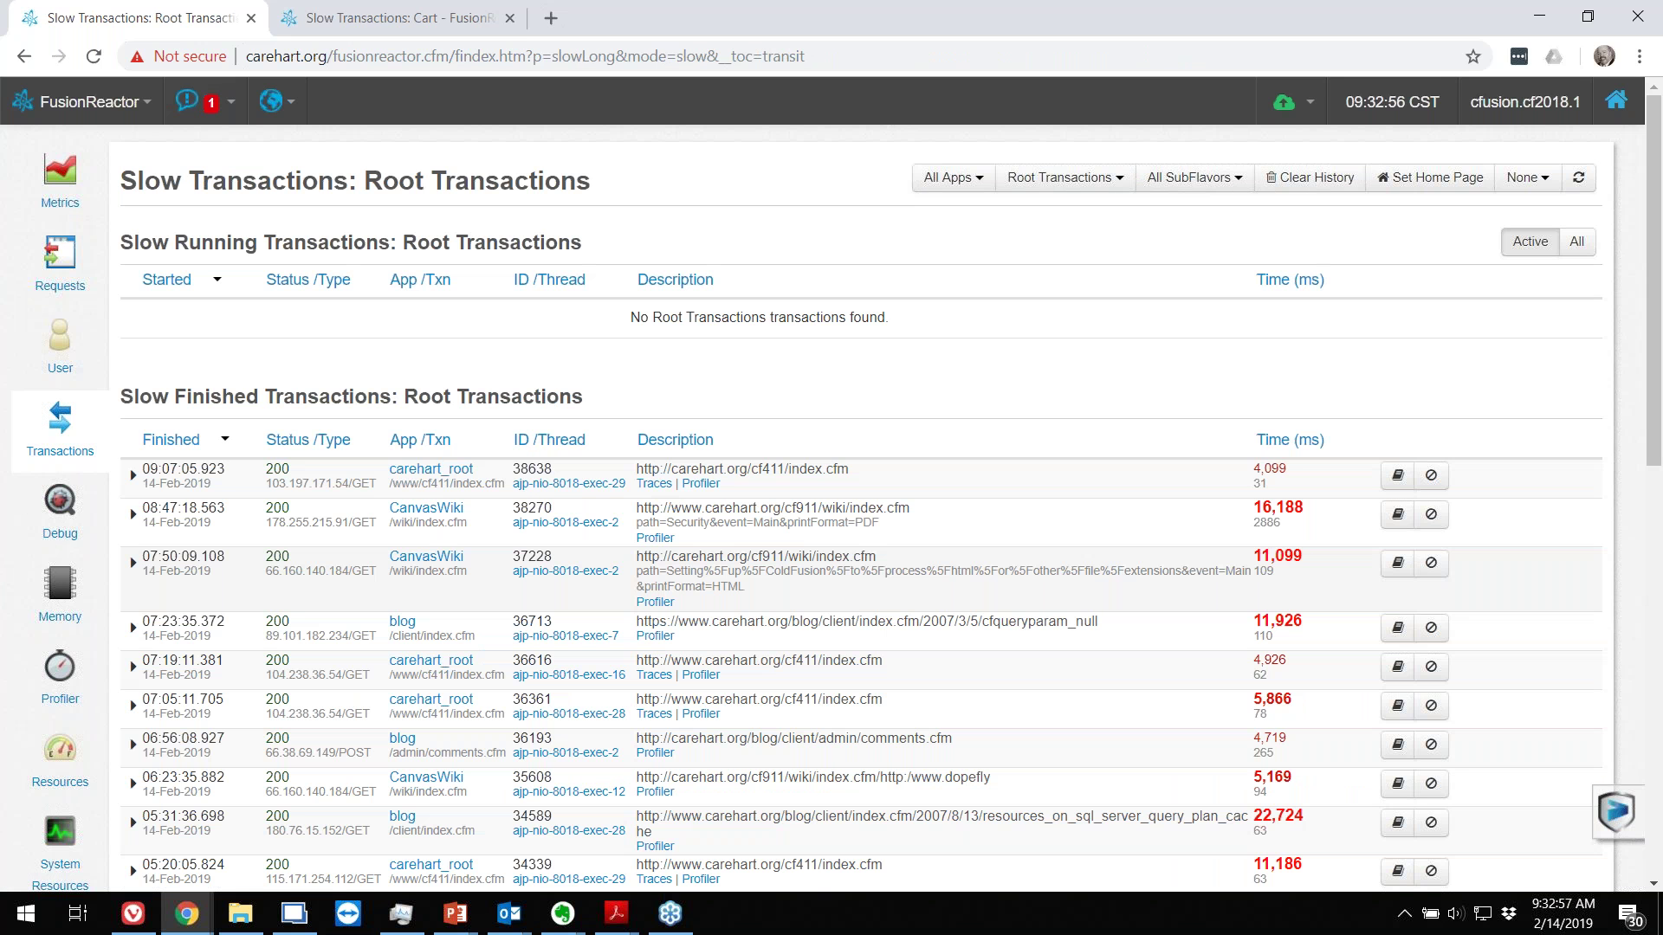
mouse_move(79, 441)
left_click(141, 448)
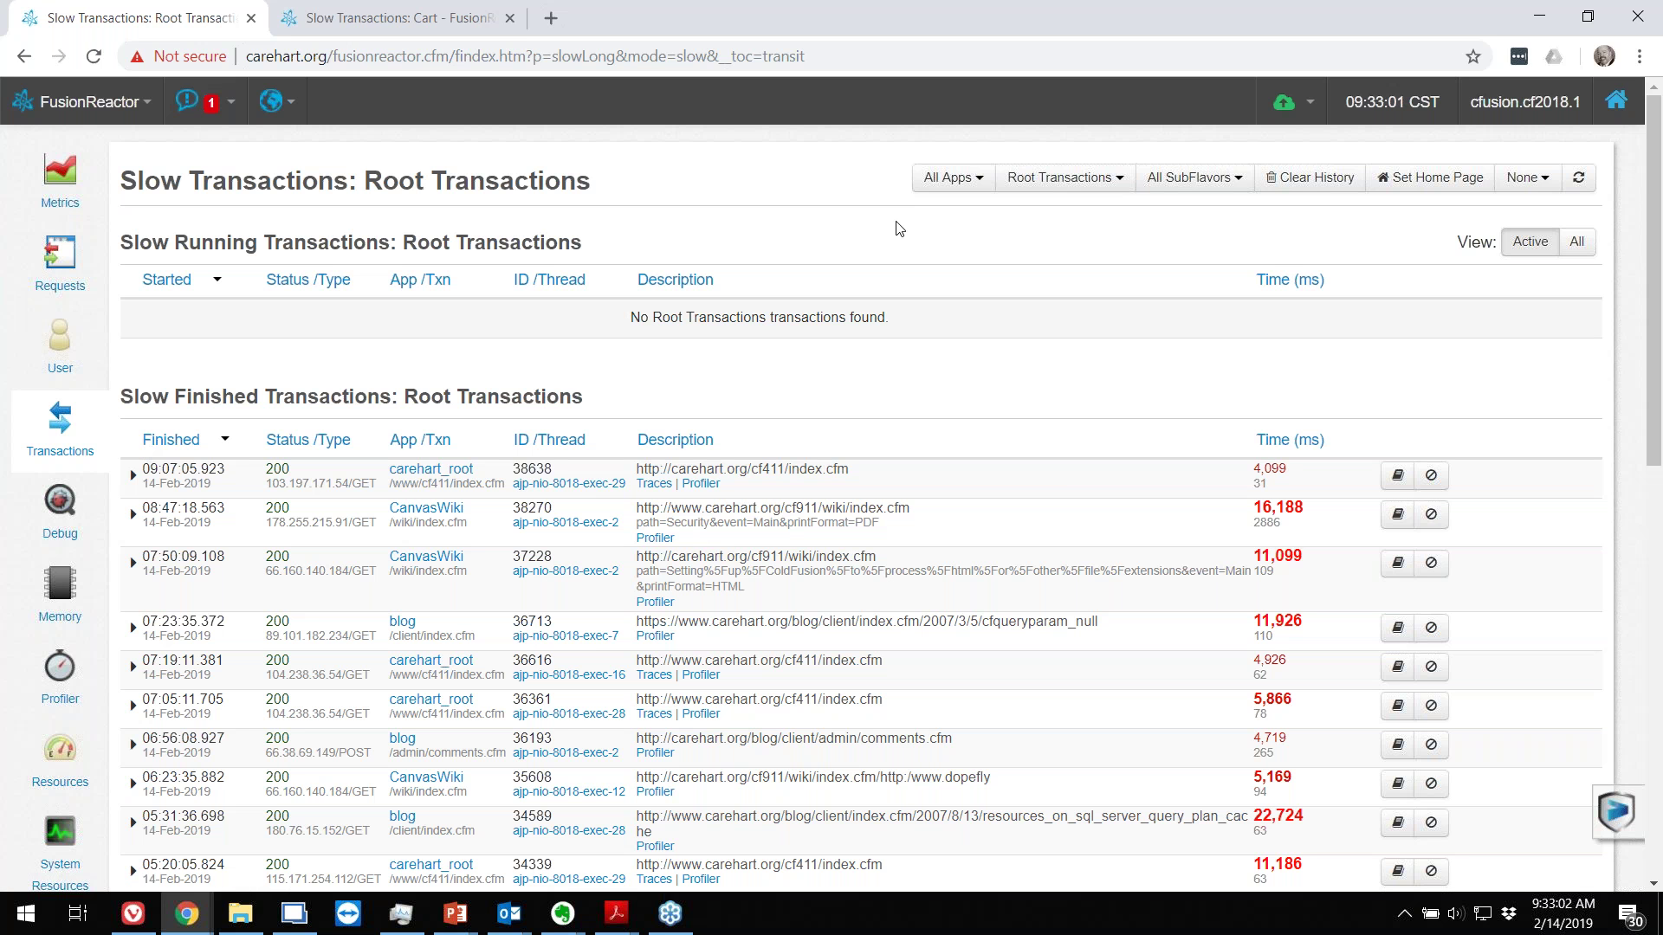
left_click(1064, 177)
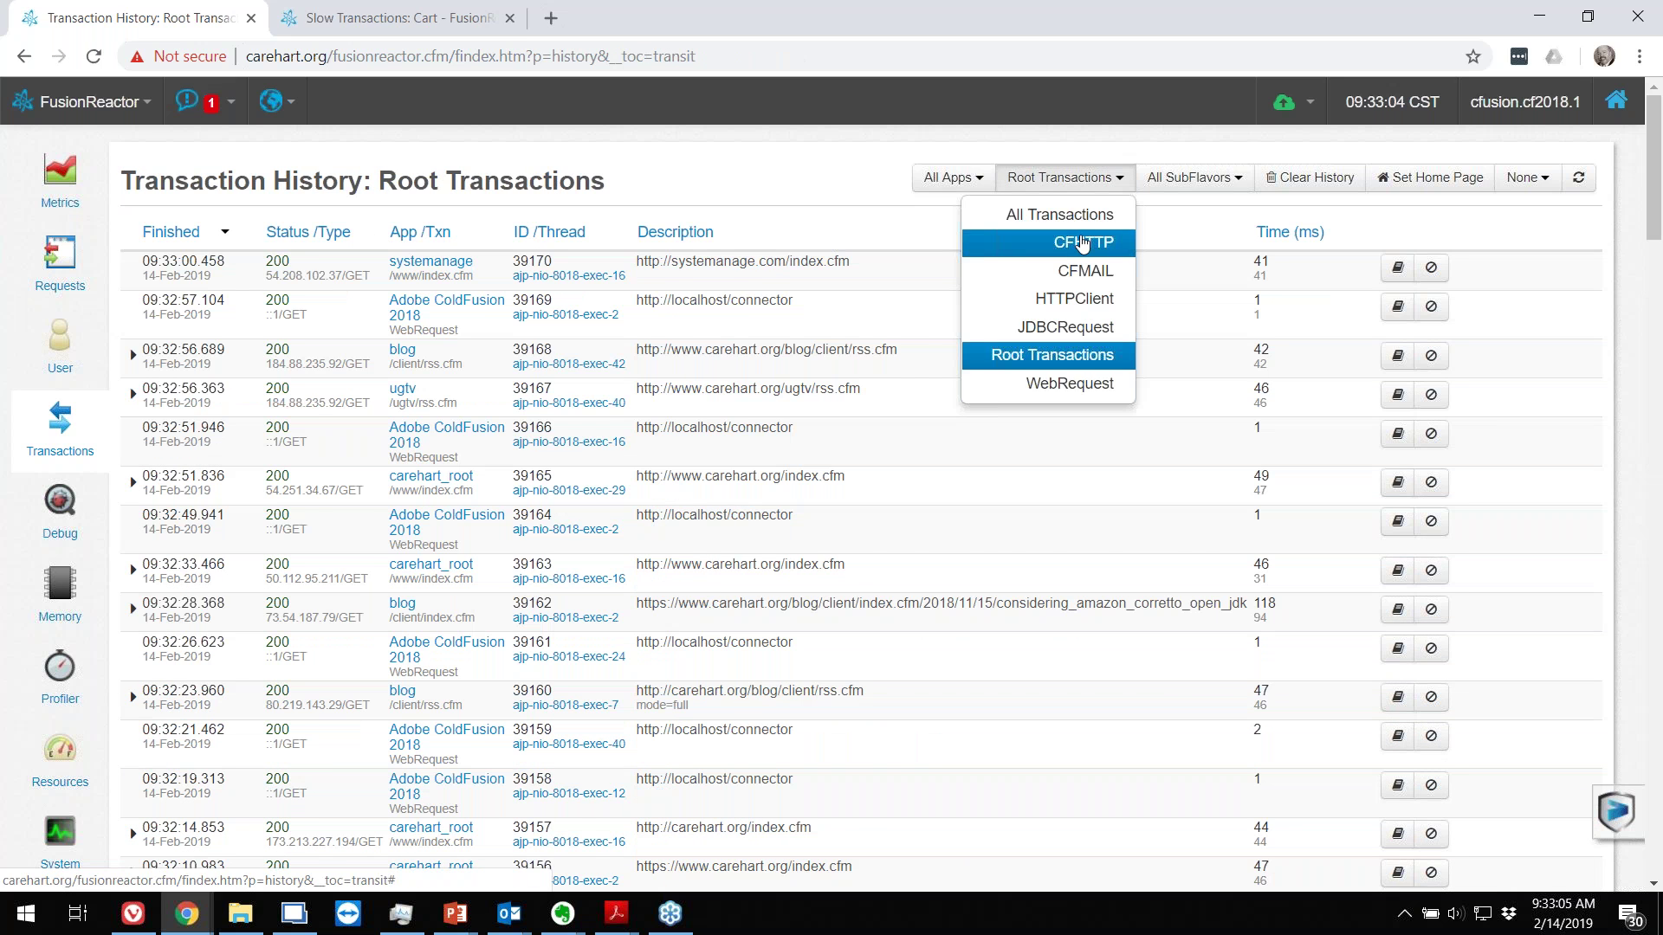
left_click(1083, 245)
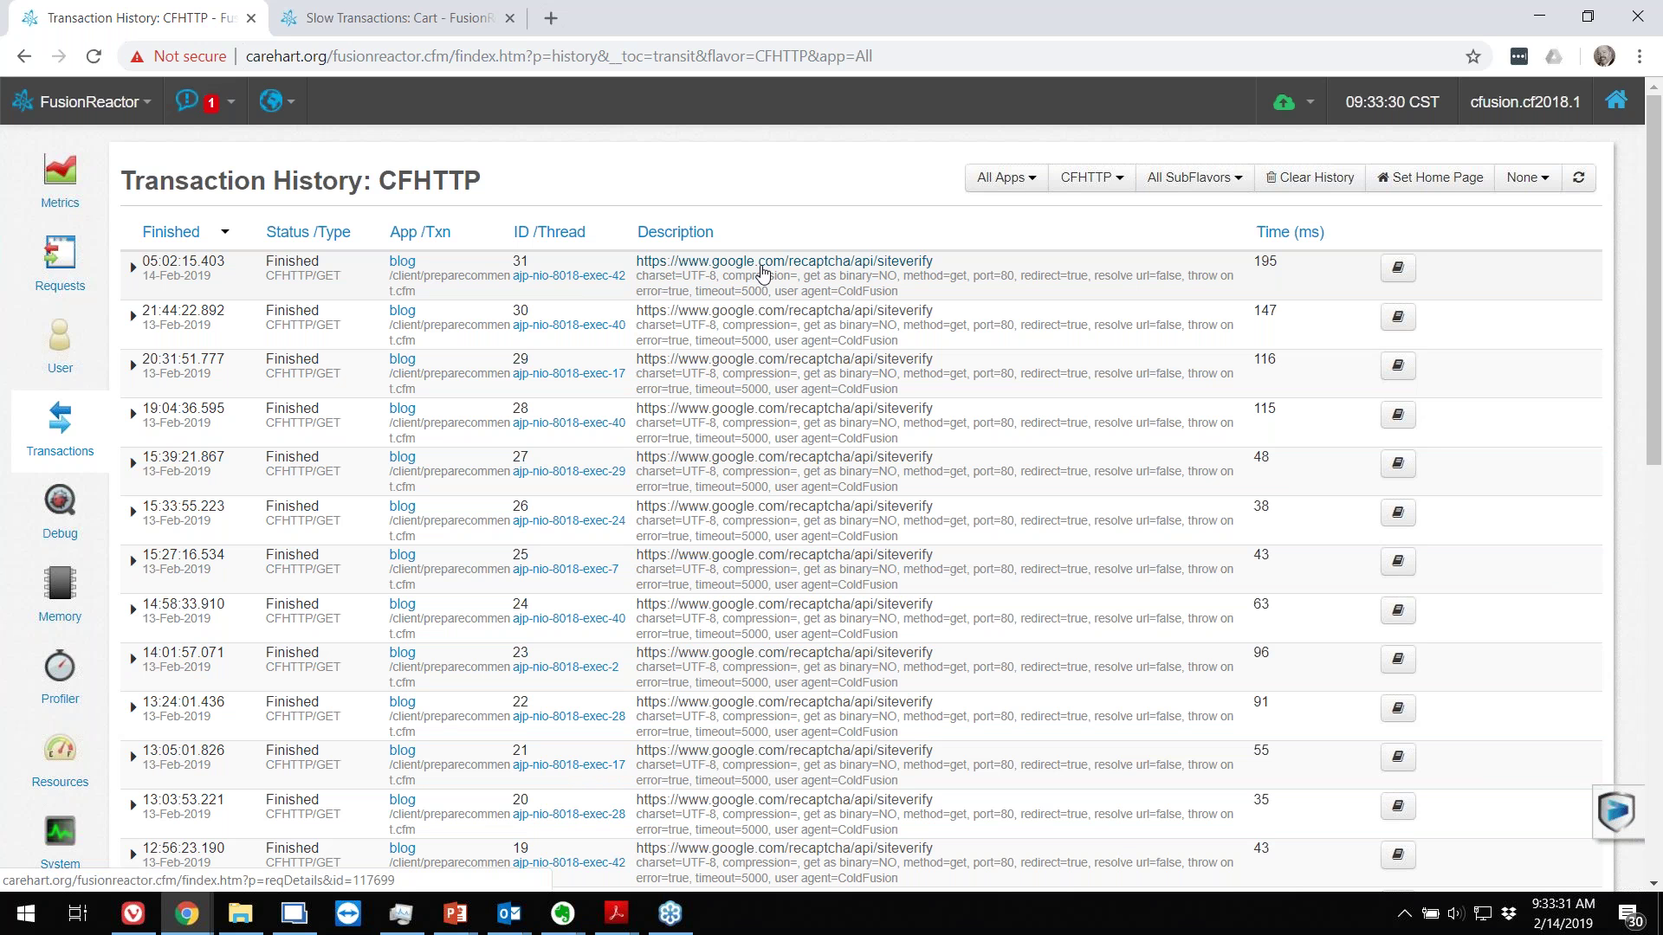
Step: Open the newest CFHTTP transaction, the call to google.com/recaptcha/api/siteverify, and review its main details
left_click(762, 272)
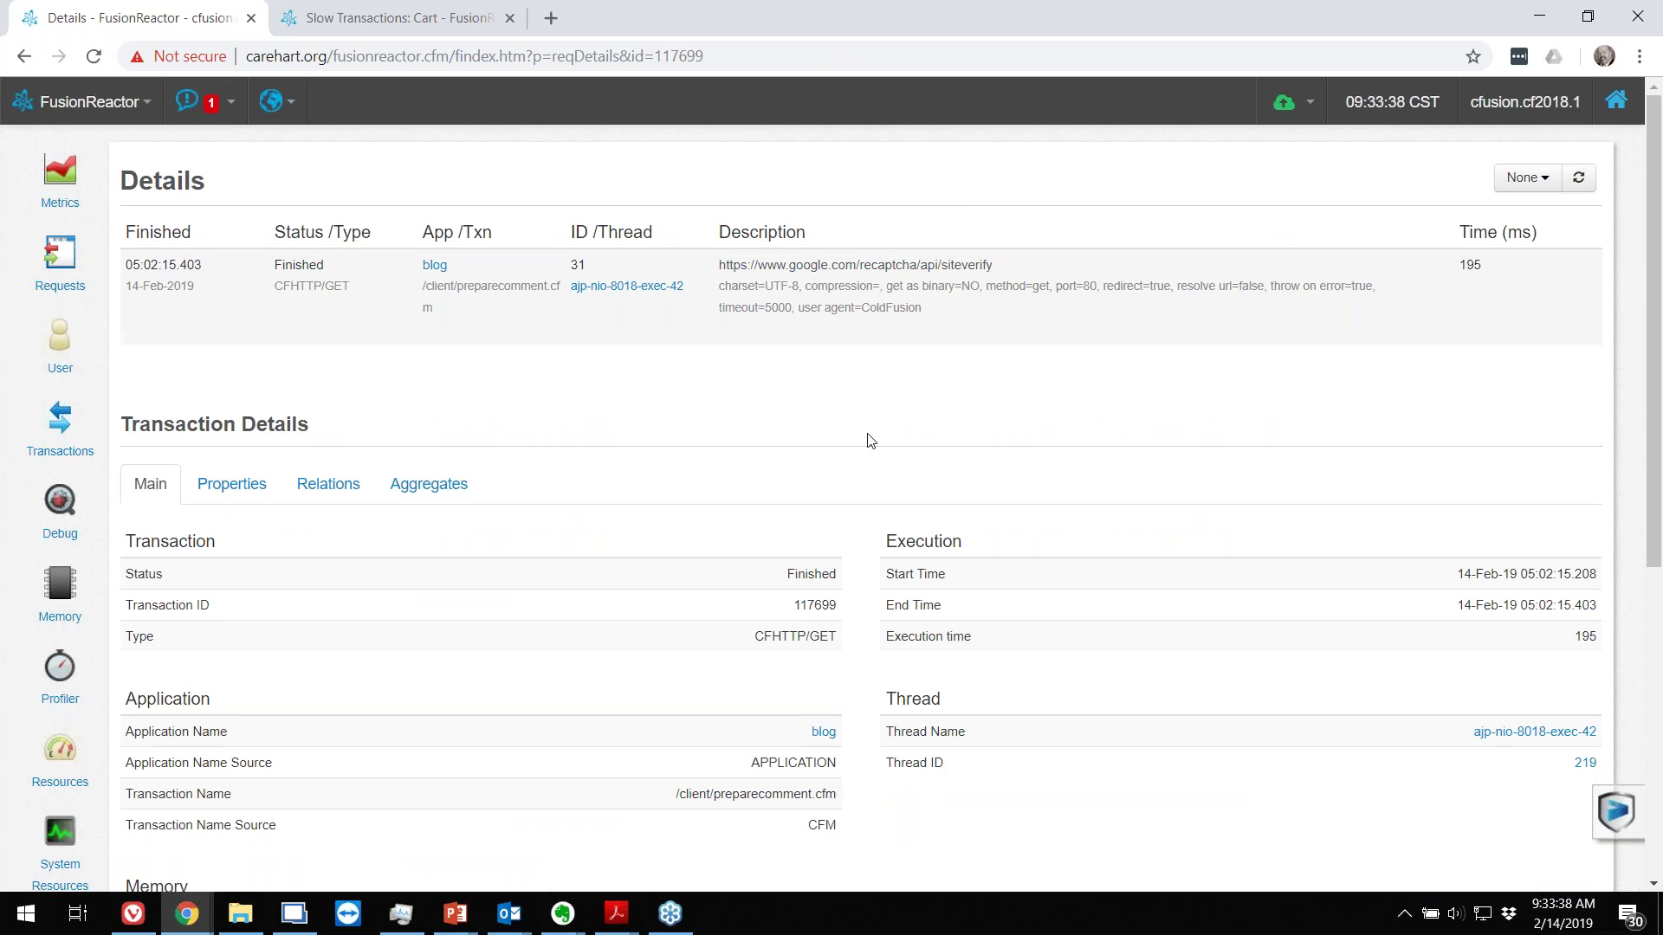
scroll(855, 595, "down", 1)
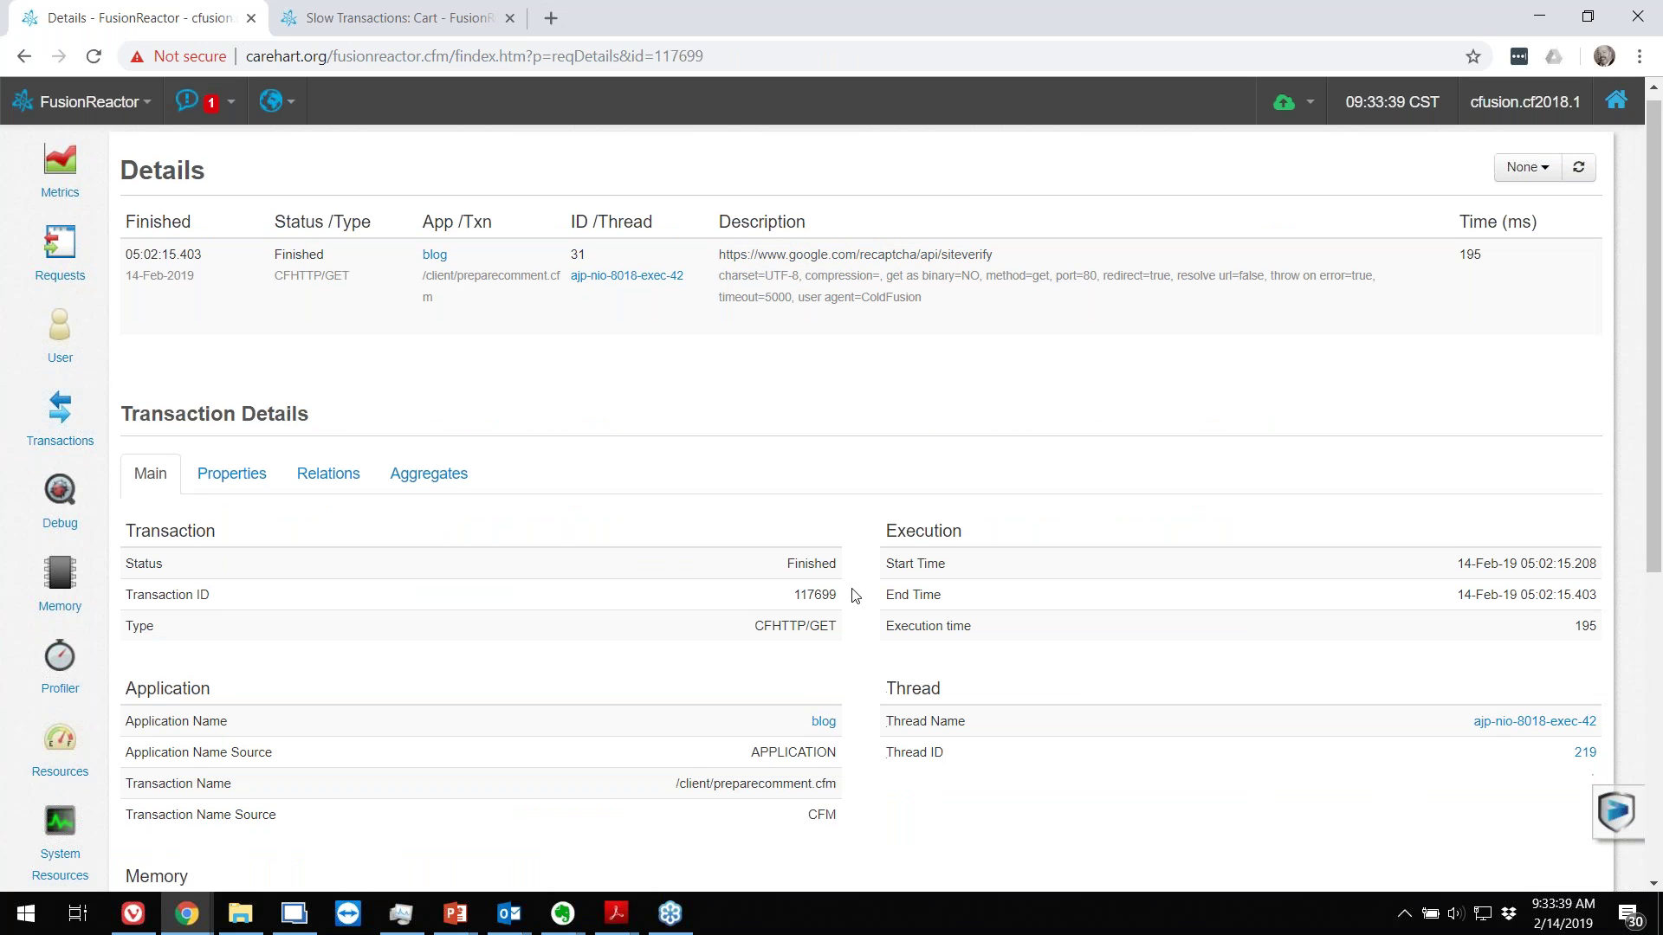
scroll(855, 596, "down", 3)
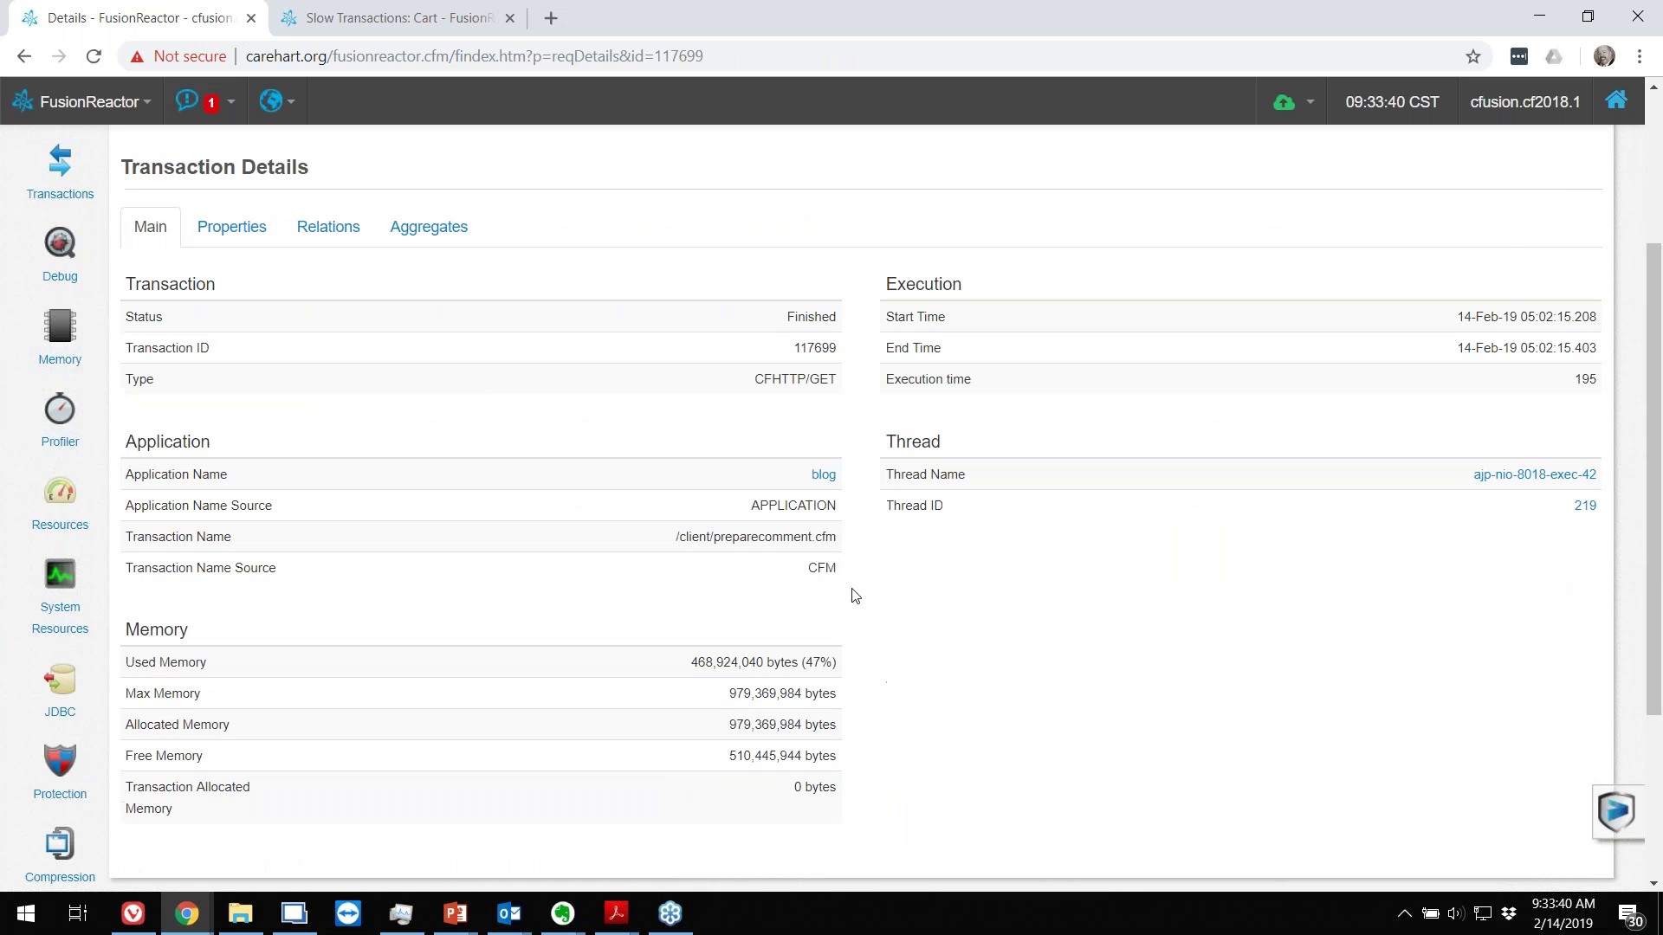
scroll(855, 596, "up", 3)
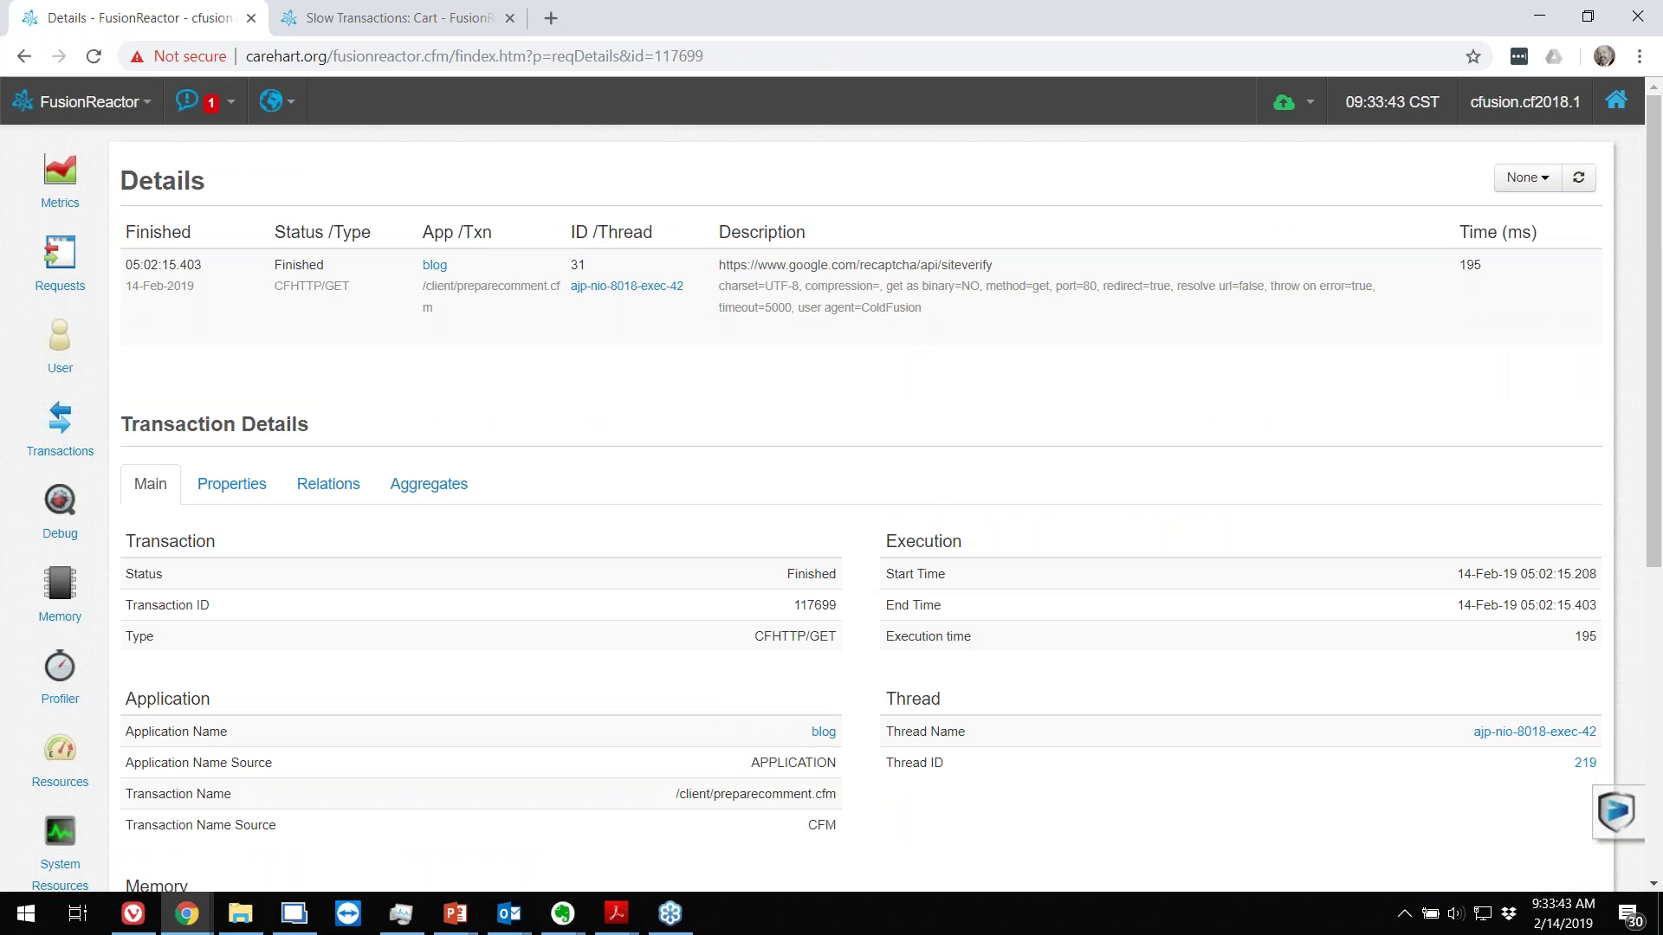
Step: Show the CFHTTP transaction's relations and examine the transaction breakdown and the summary of sub transactions
left_click(333, 495)
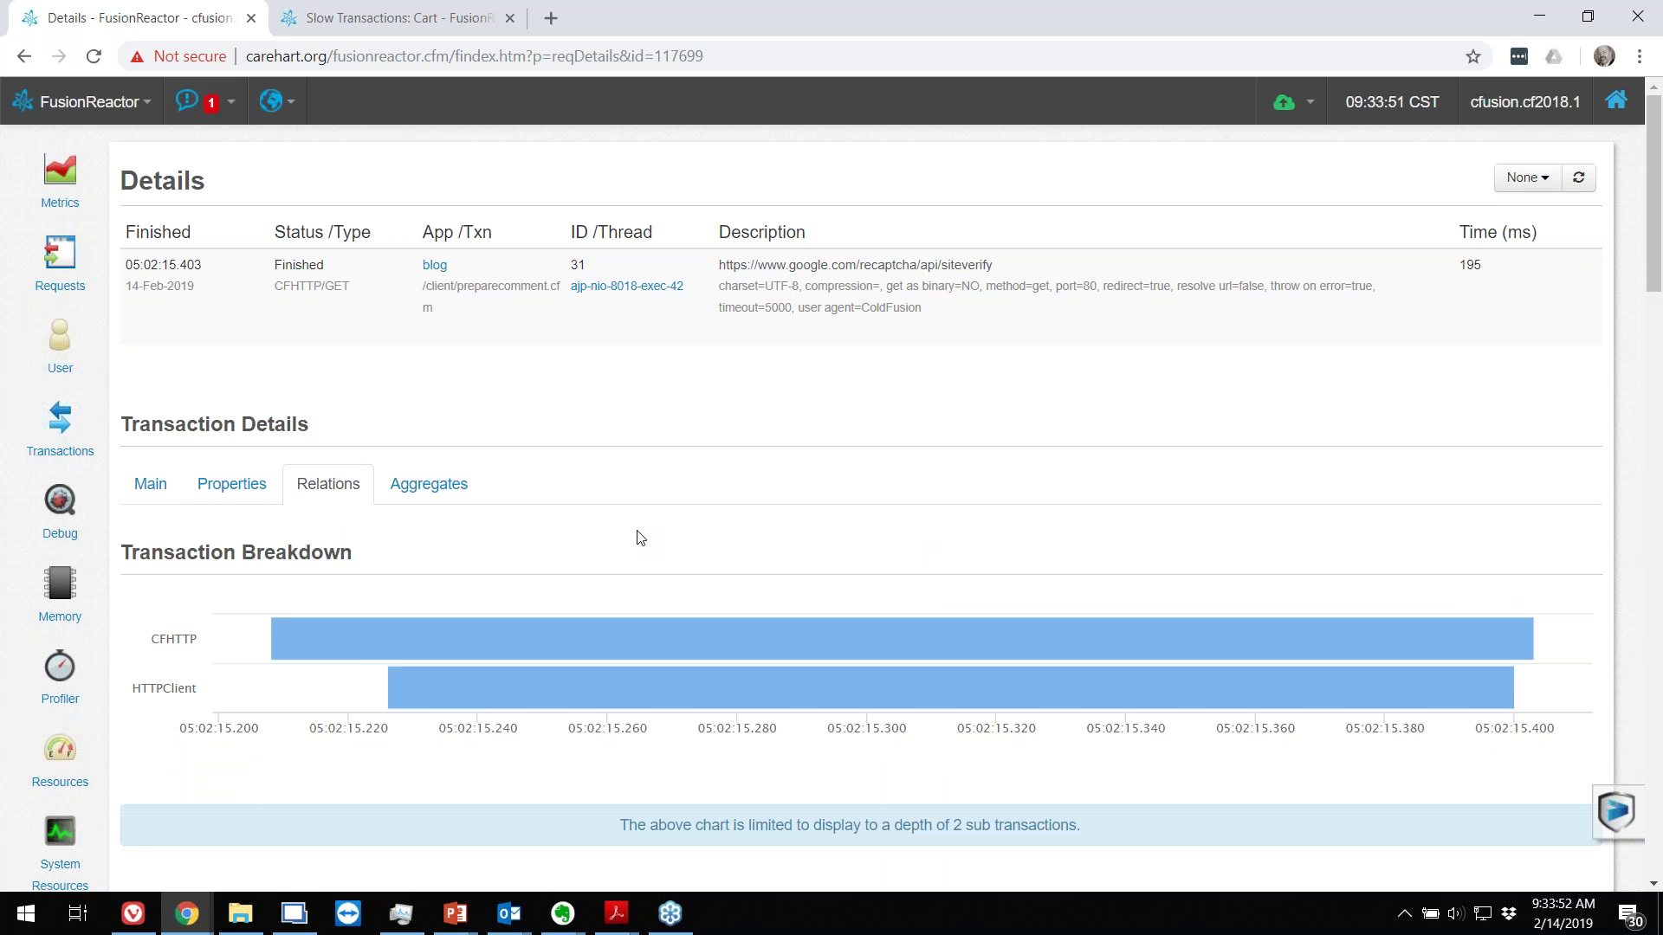
scroll(639, 539, "down", 1)
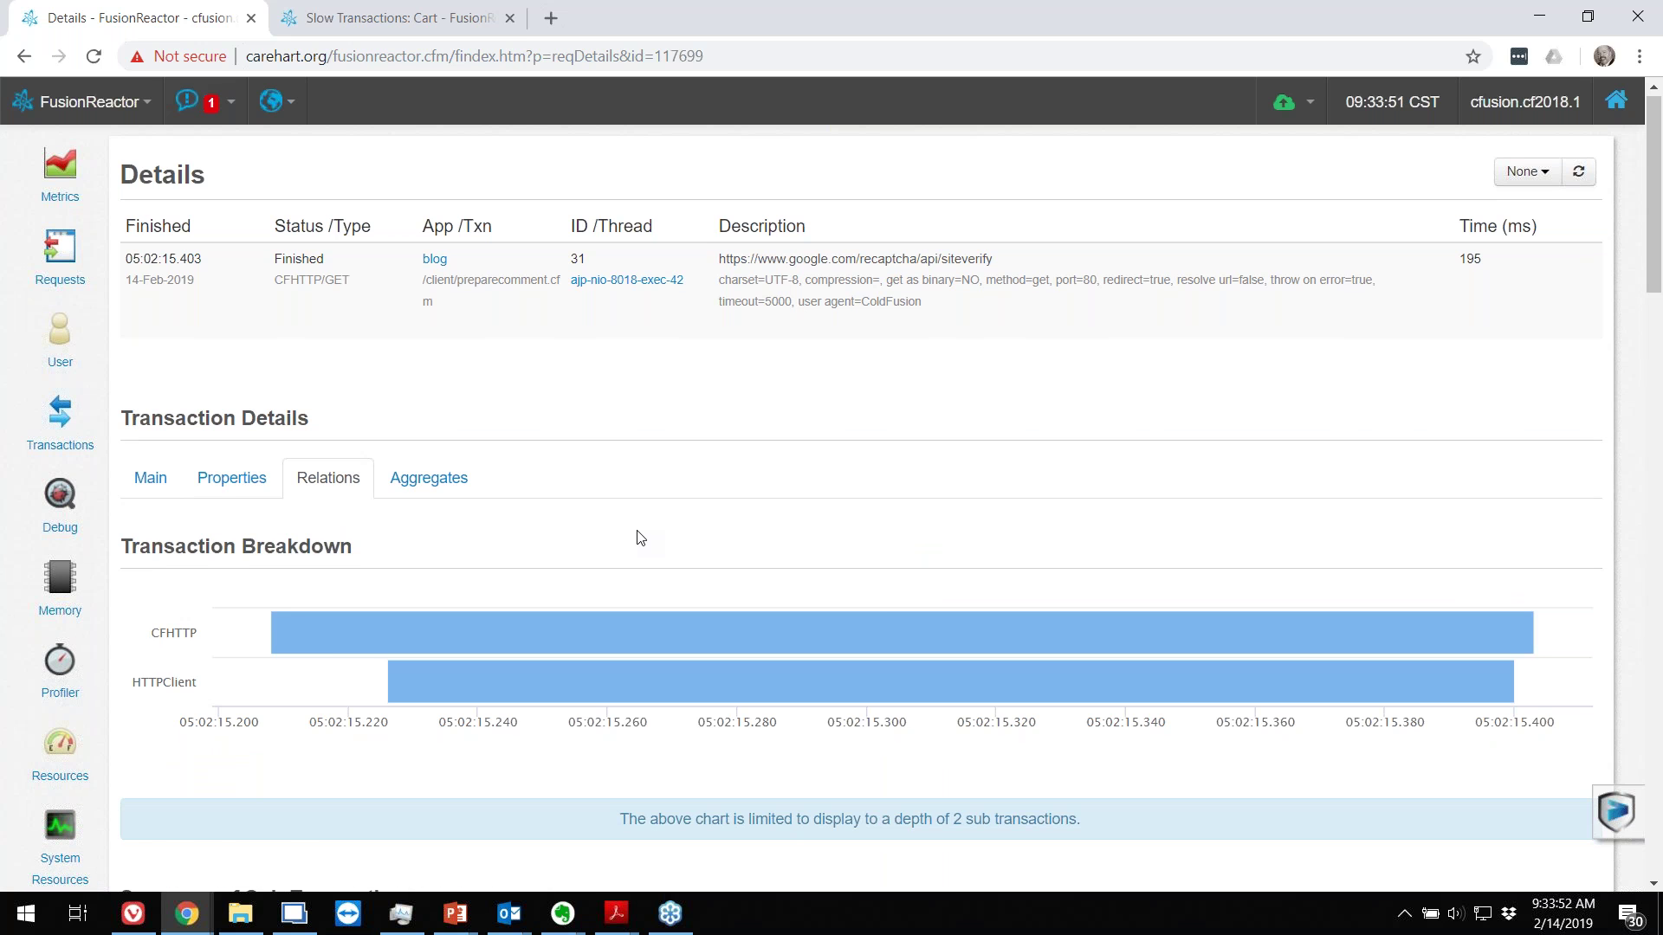
scroll(640, 538, "down", 3)
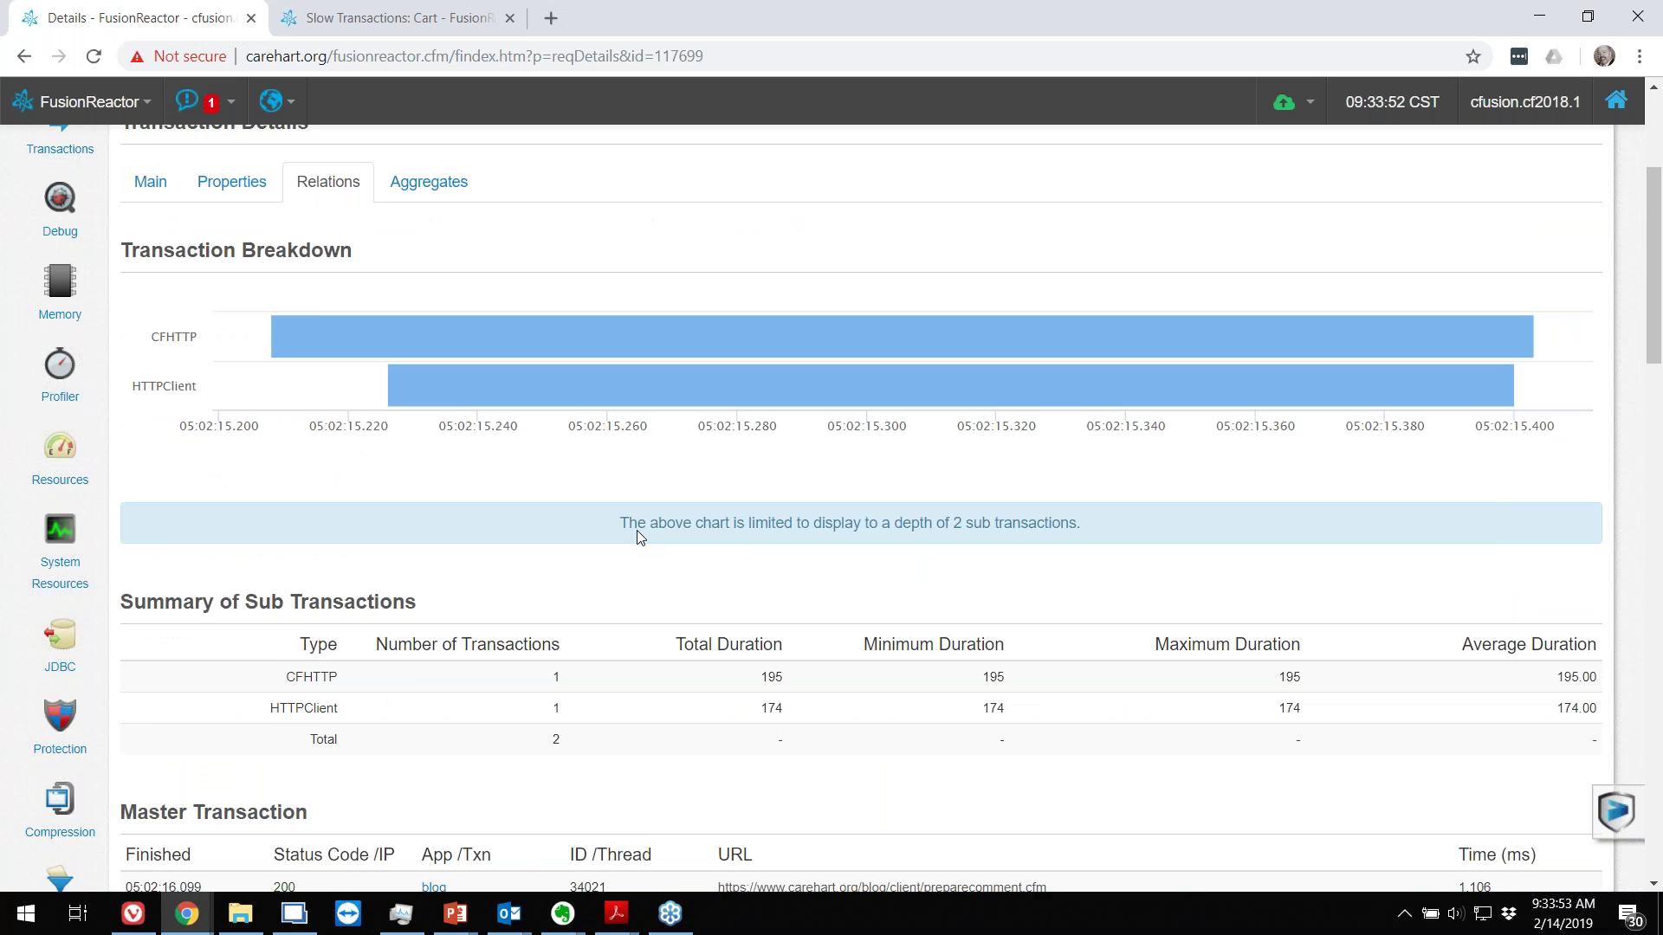
Step: Review the CFHTTP transaction's master transaction and hierarchy, and open the master request to /blog/client/preparecomment.cfm
scroll(640, 539, "down", 4)
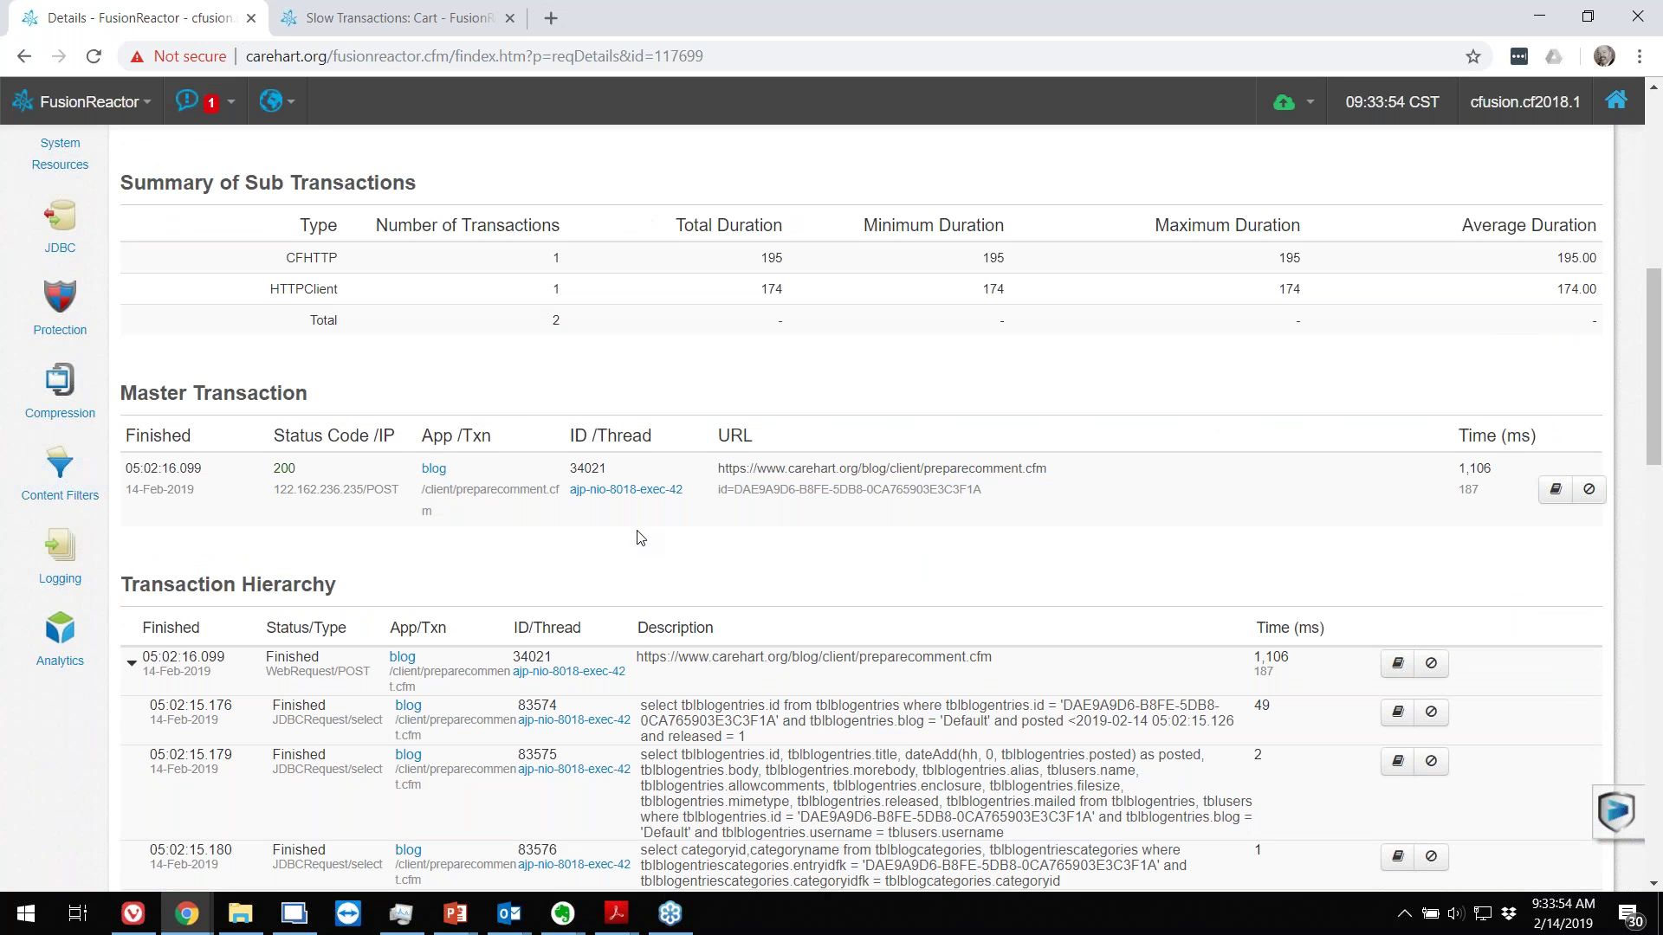
scroll(640, 539, "down", 1)
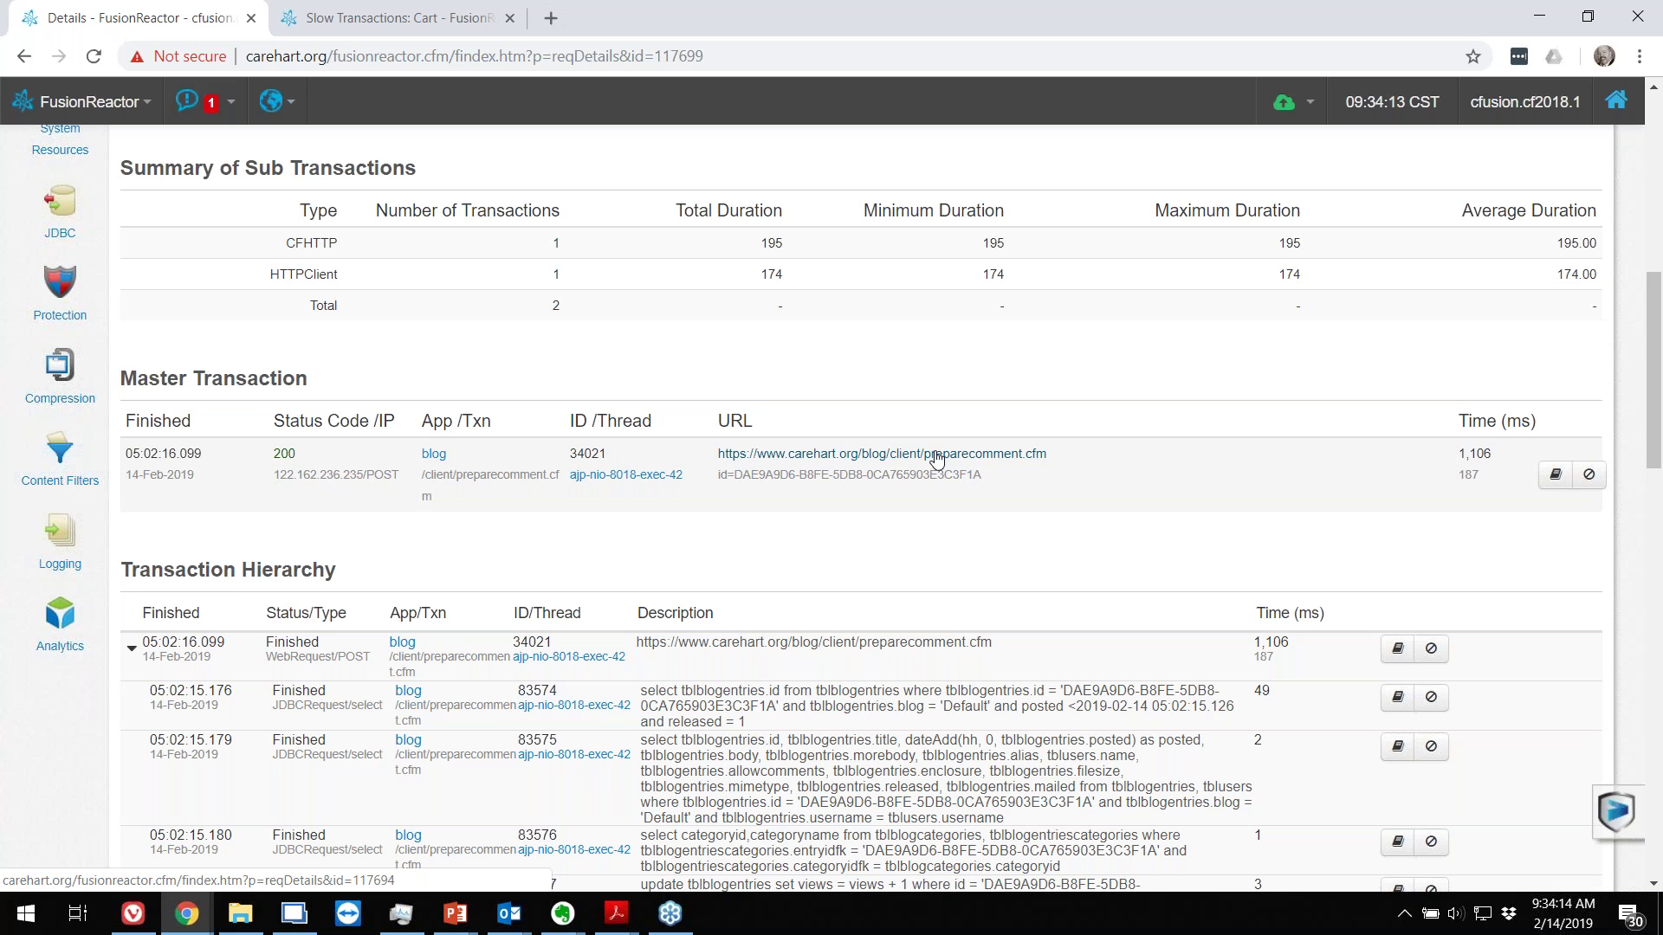
left_click(937, 457)
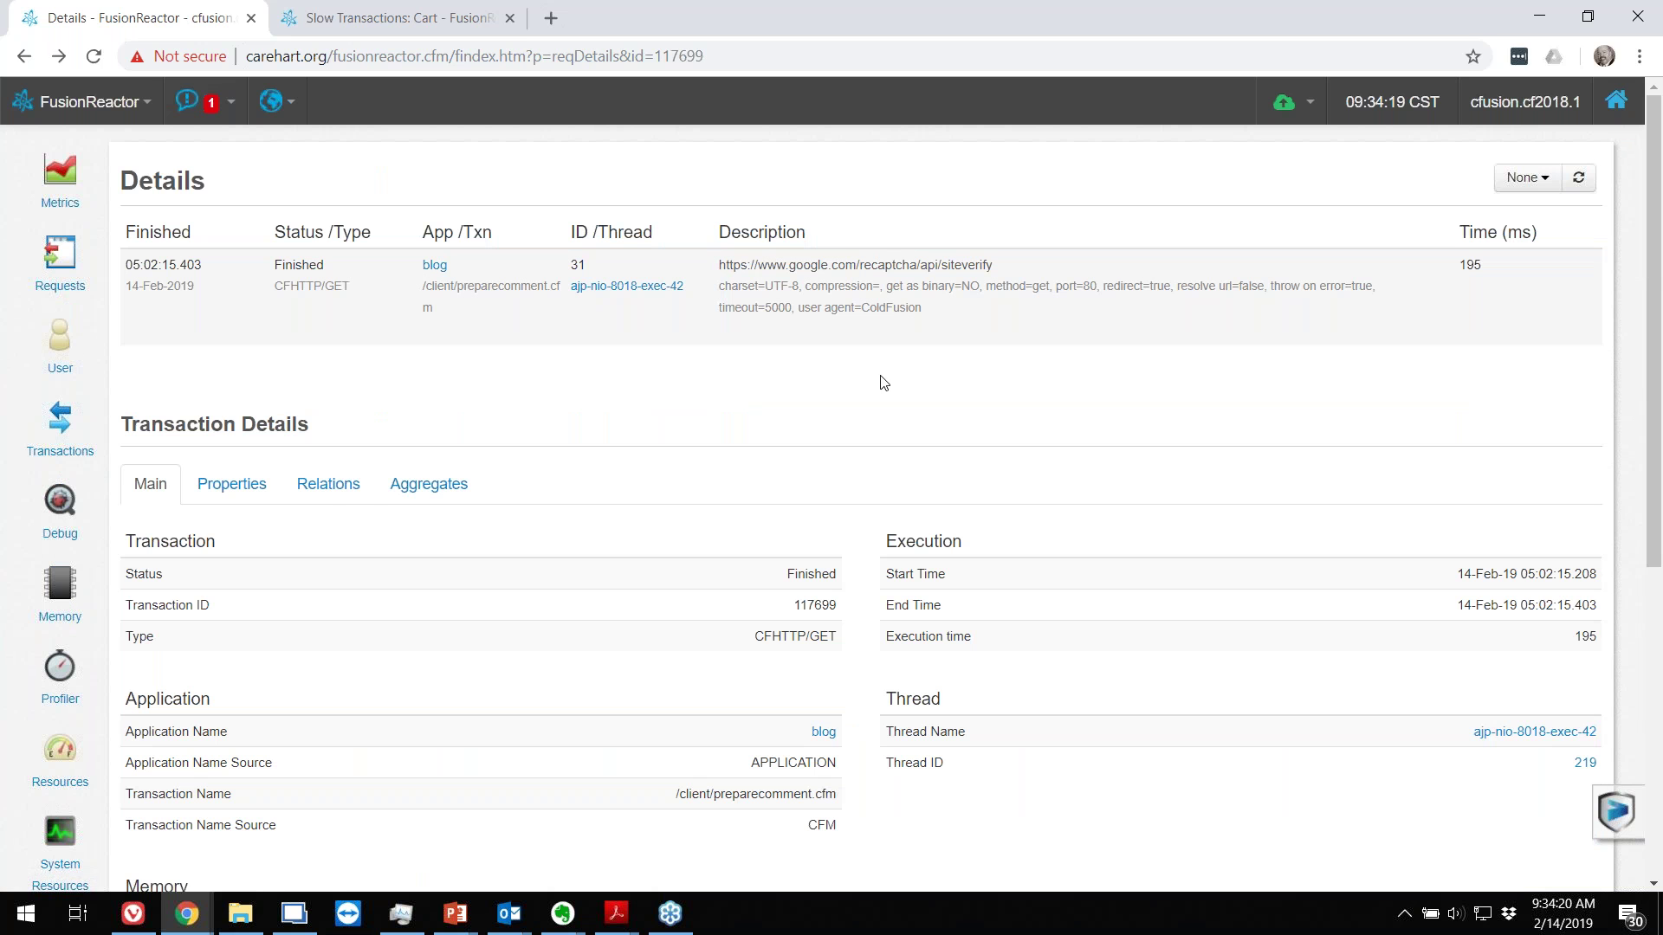
Step: Show the relations of the google.com/recaptcha CFHTTP transaction again and review its sub transactions summary and master transaction
left_click(335, 488)
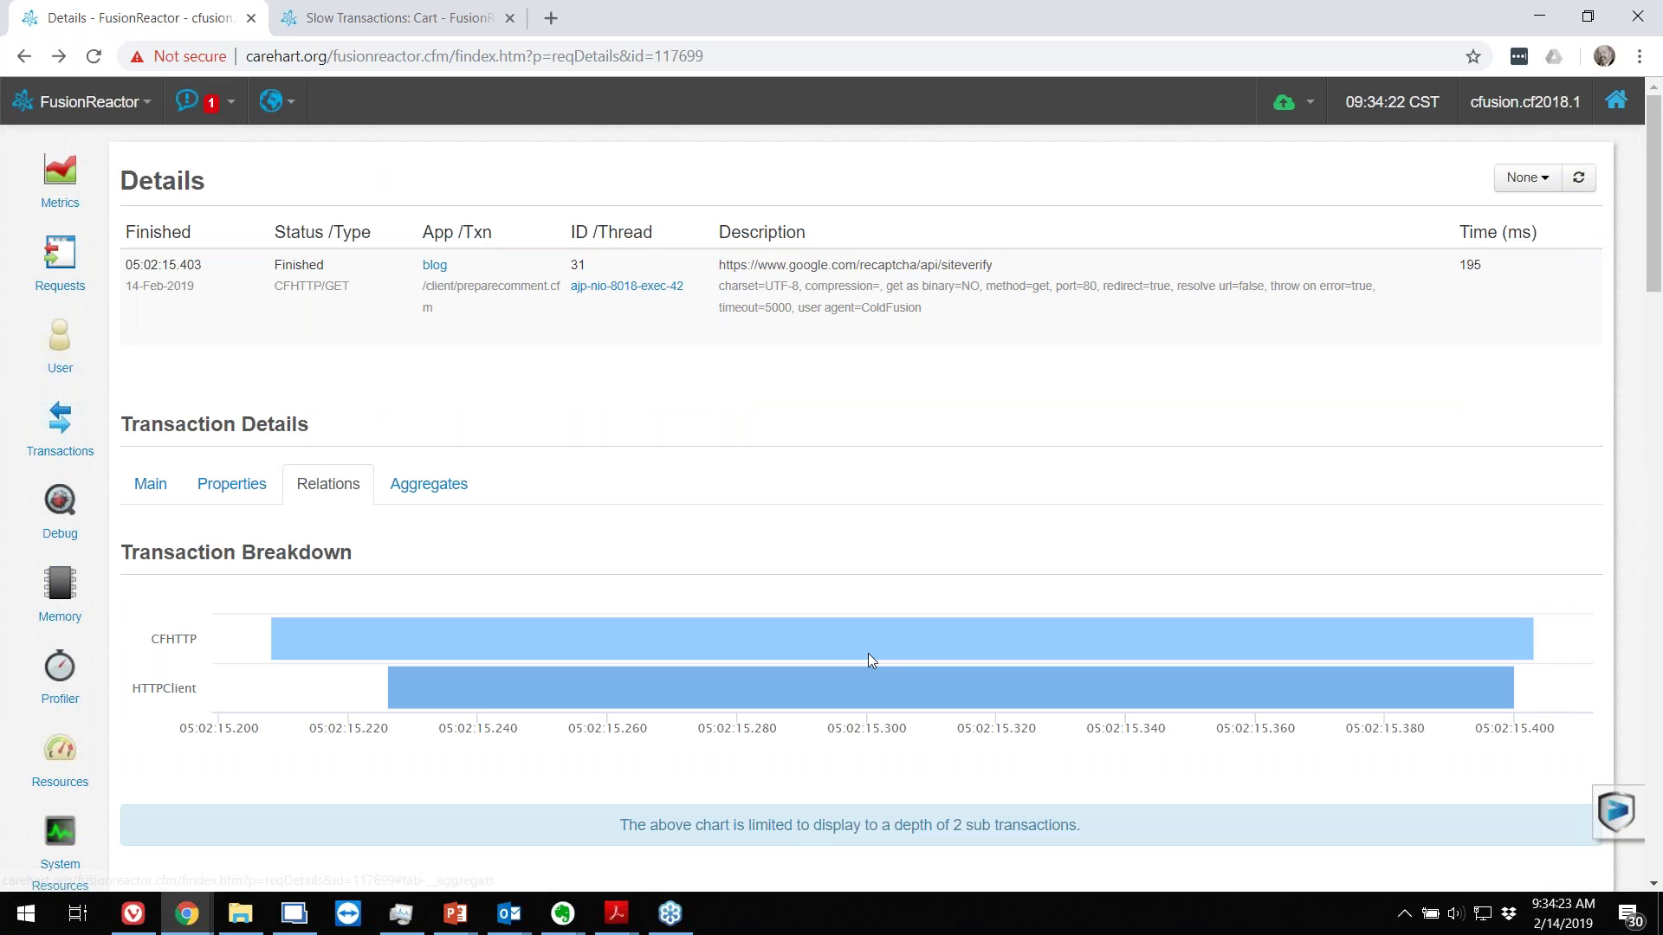
scroll(868, 657, "down", 1)
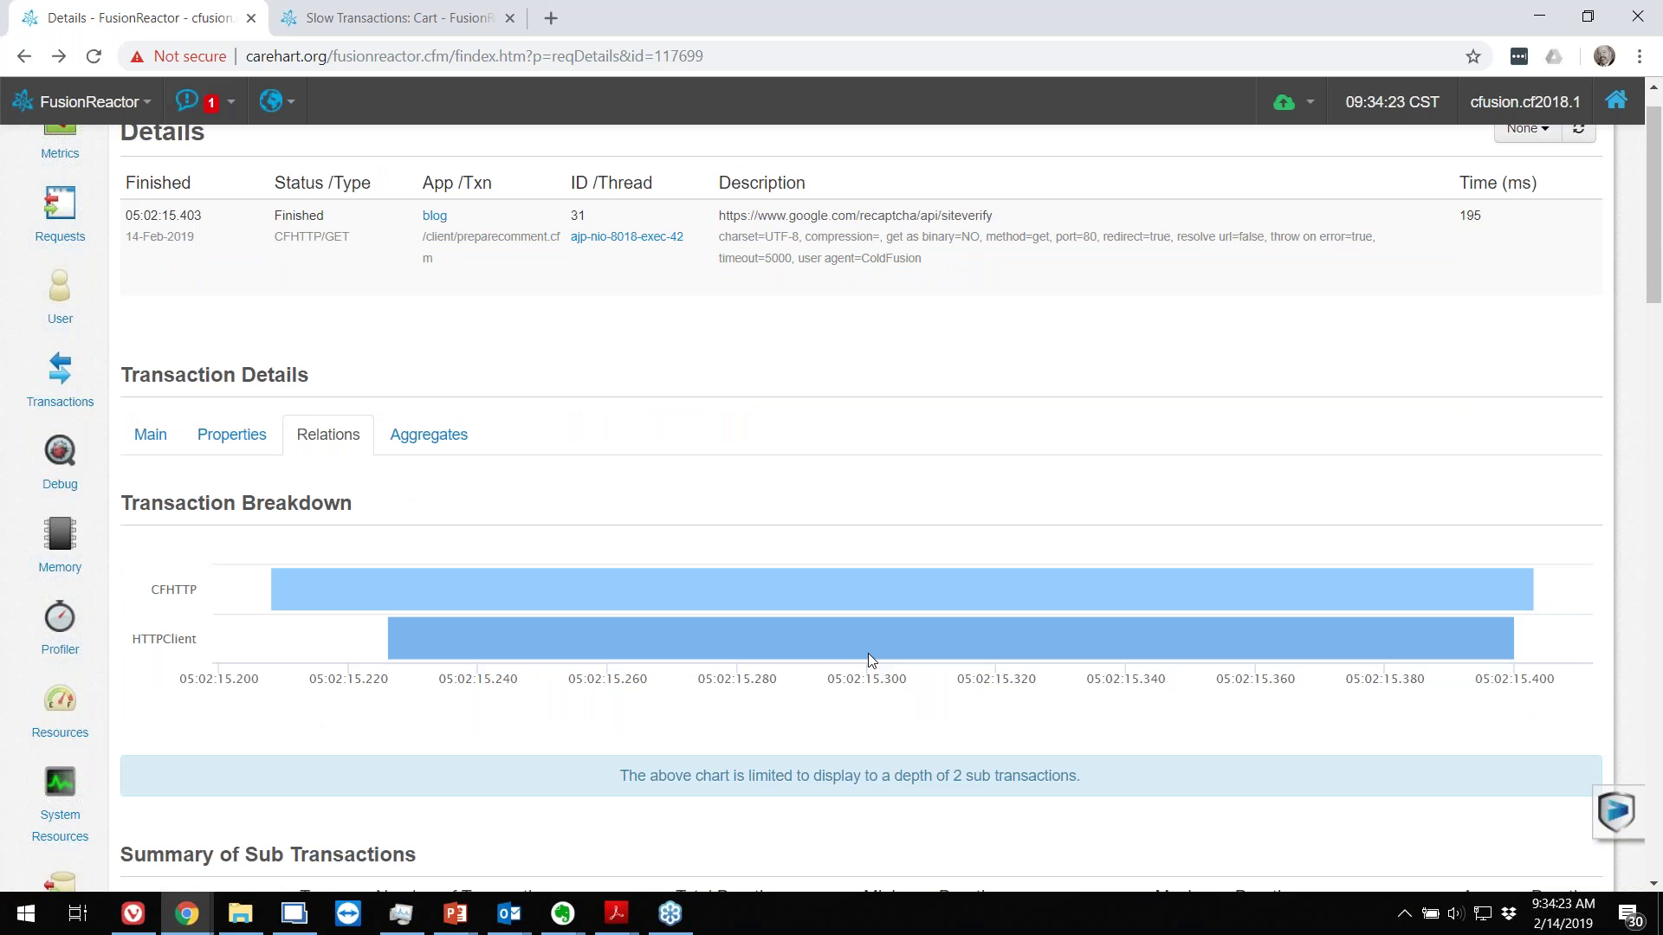
scroll(868, 653, "down", 6)
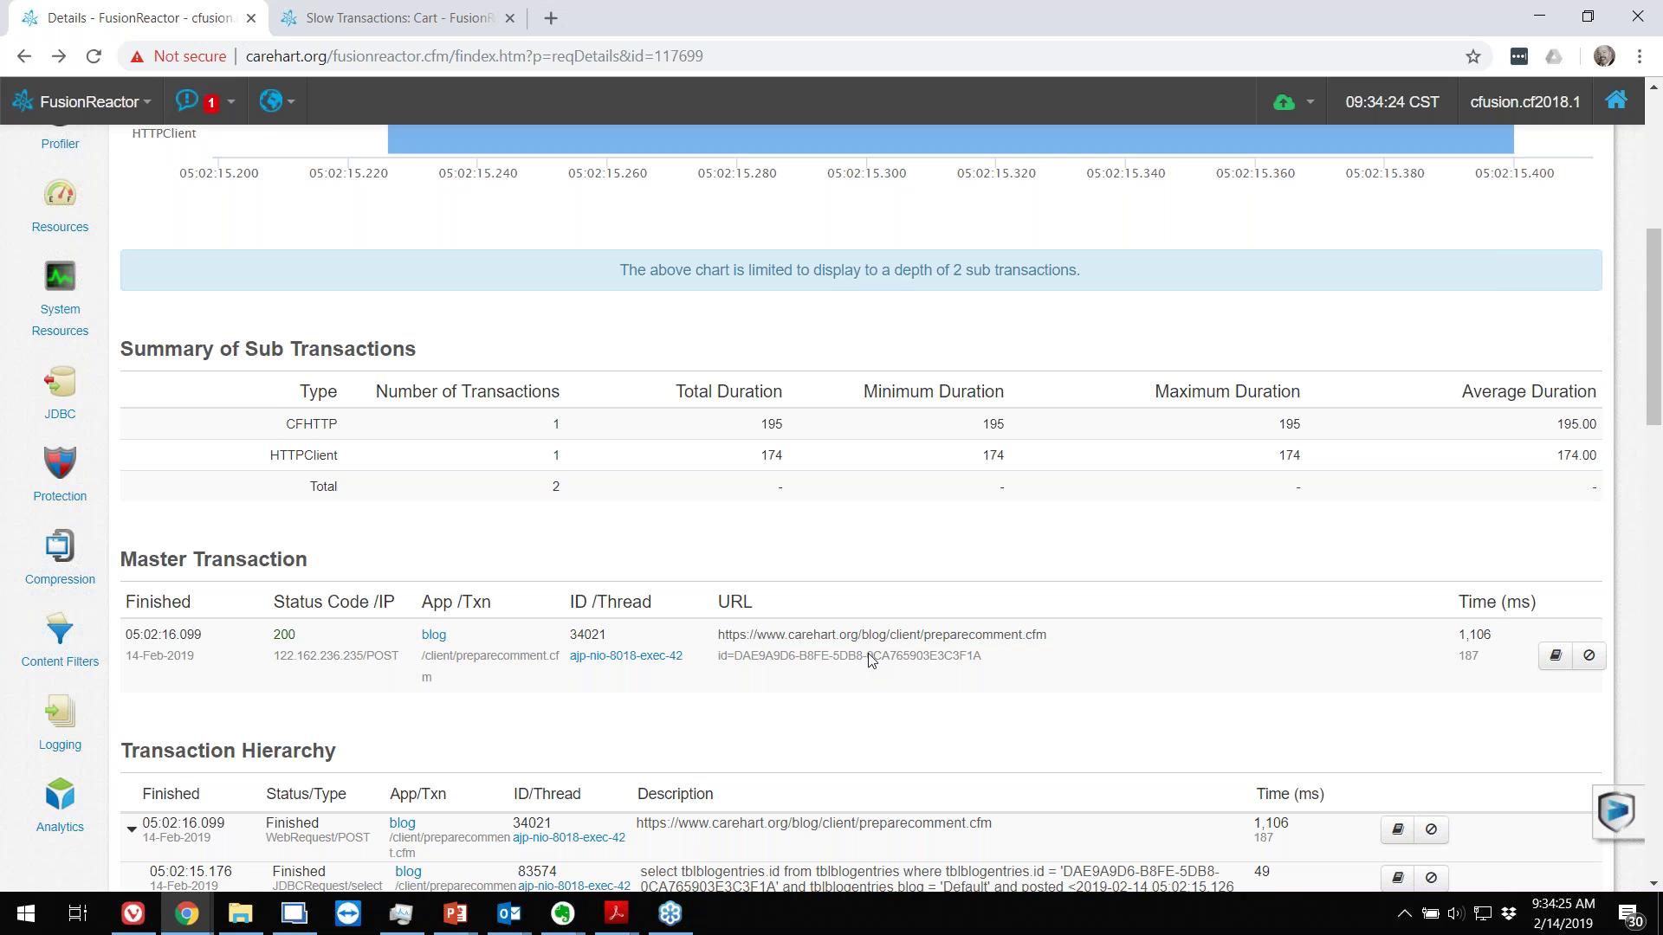
scroll(870, 660, "down", 1)
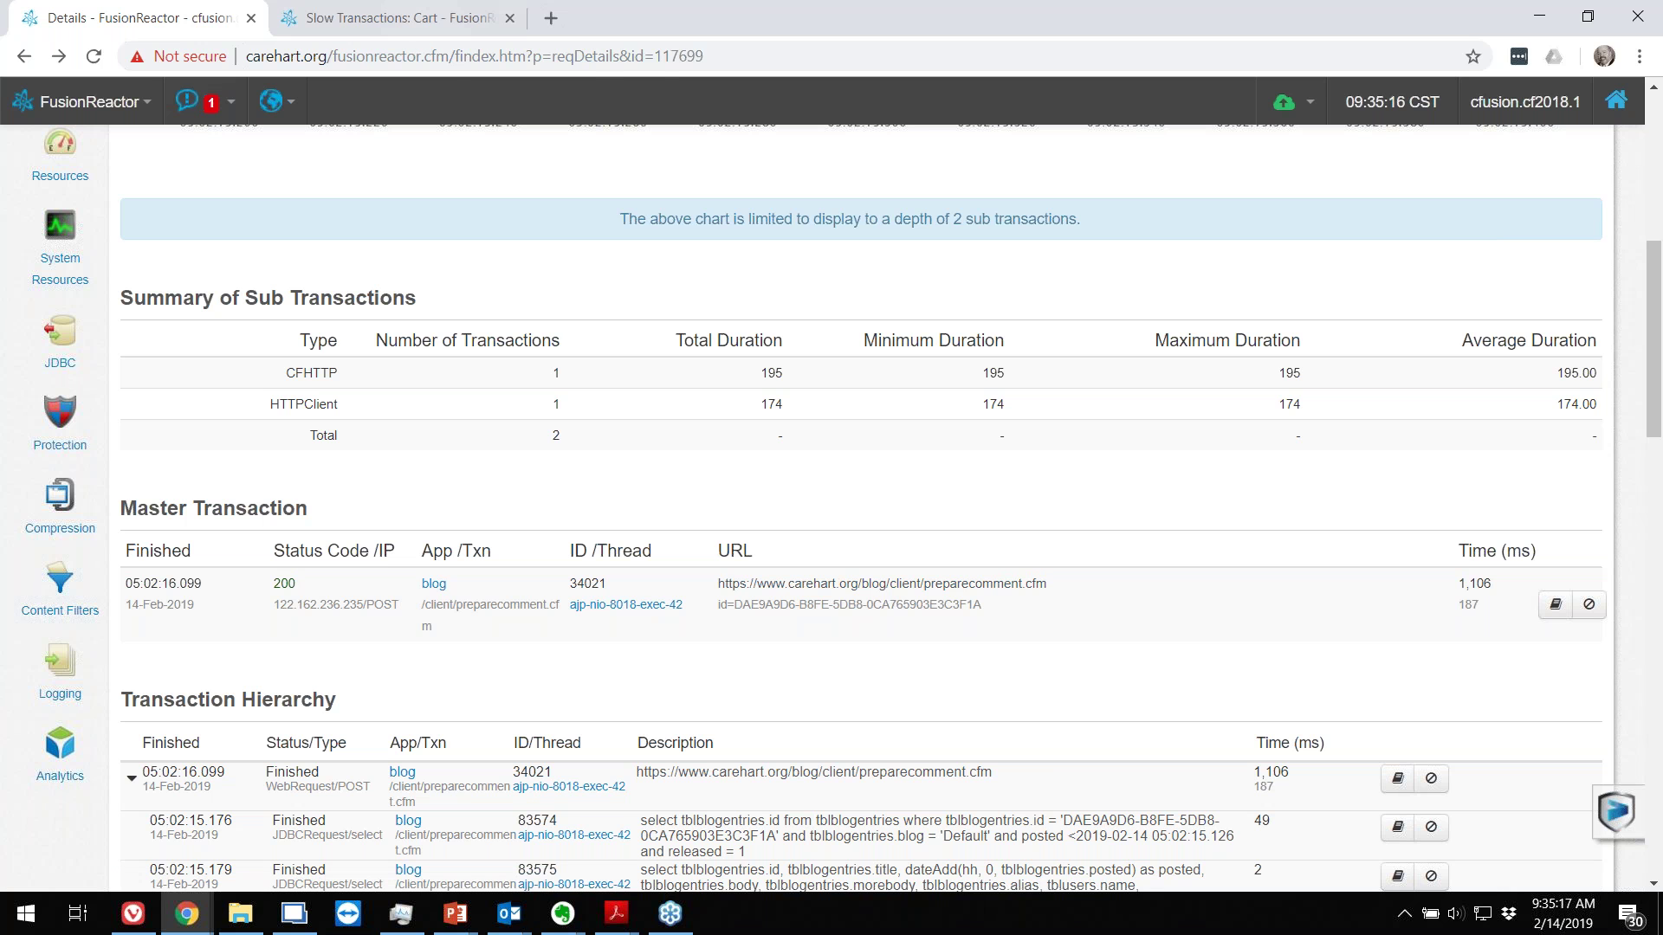
Step: Switch to the FR-Demo server and change its slow transactions filter from Cart to Root Transactions and on to JDBCRequest
left_click(394, 18)
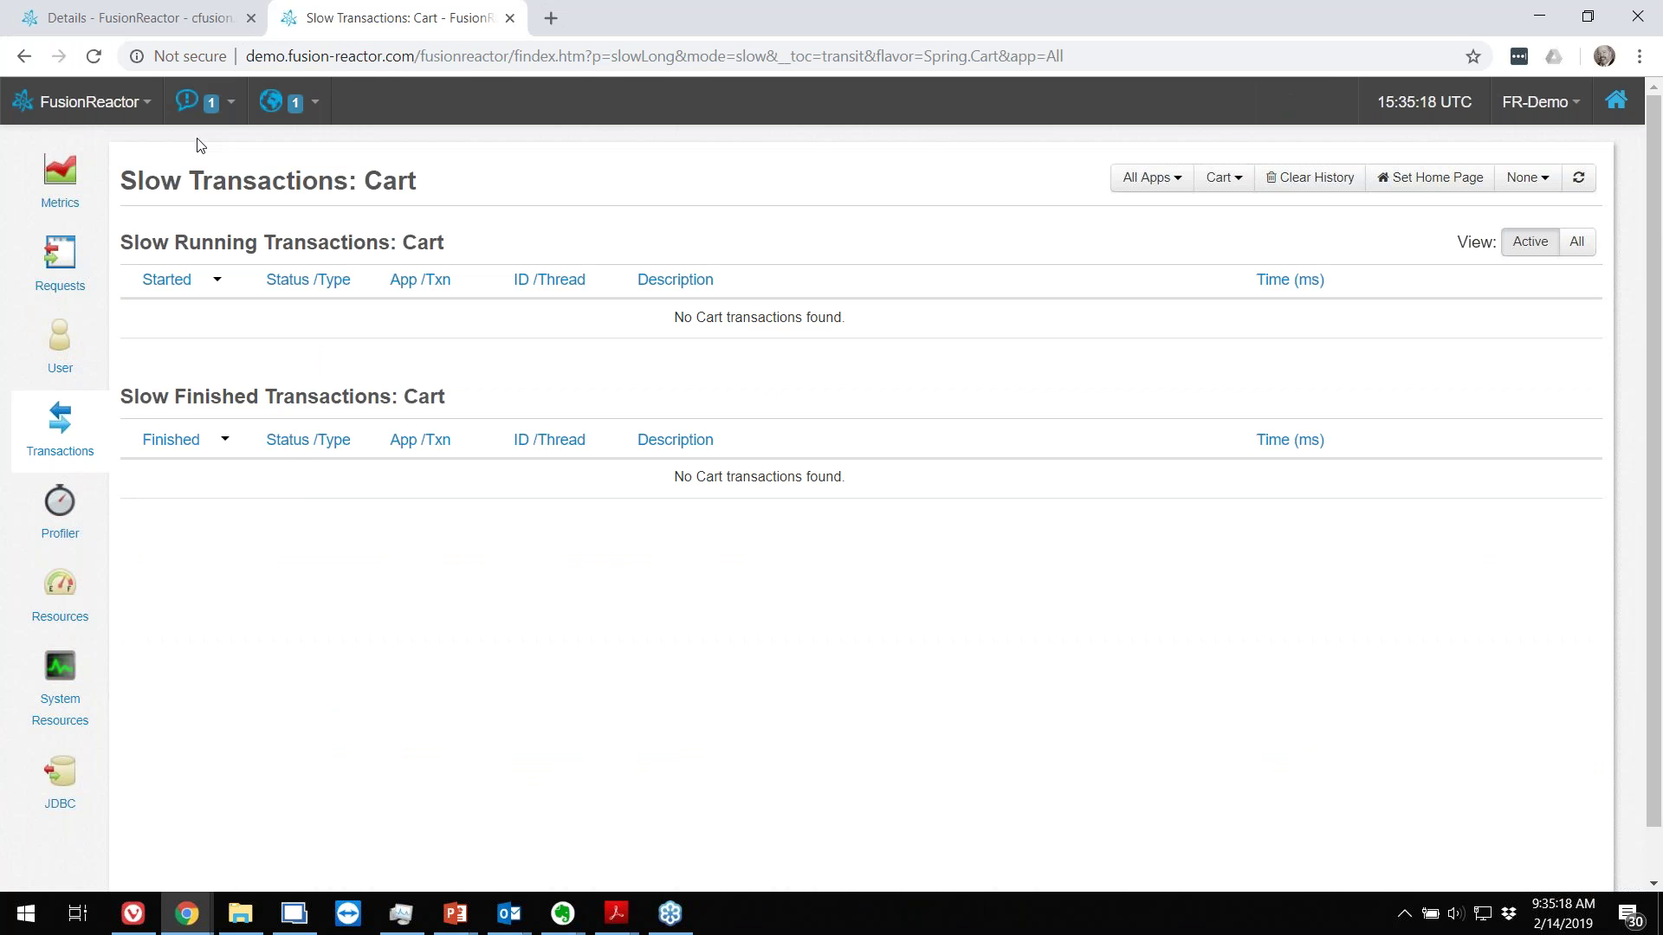
mouse_move(63, 423)
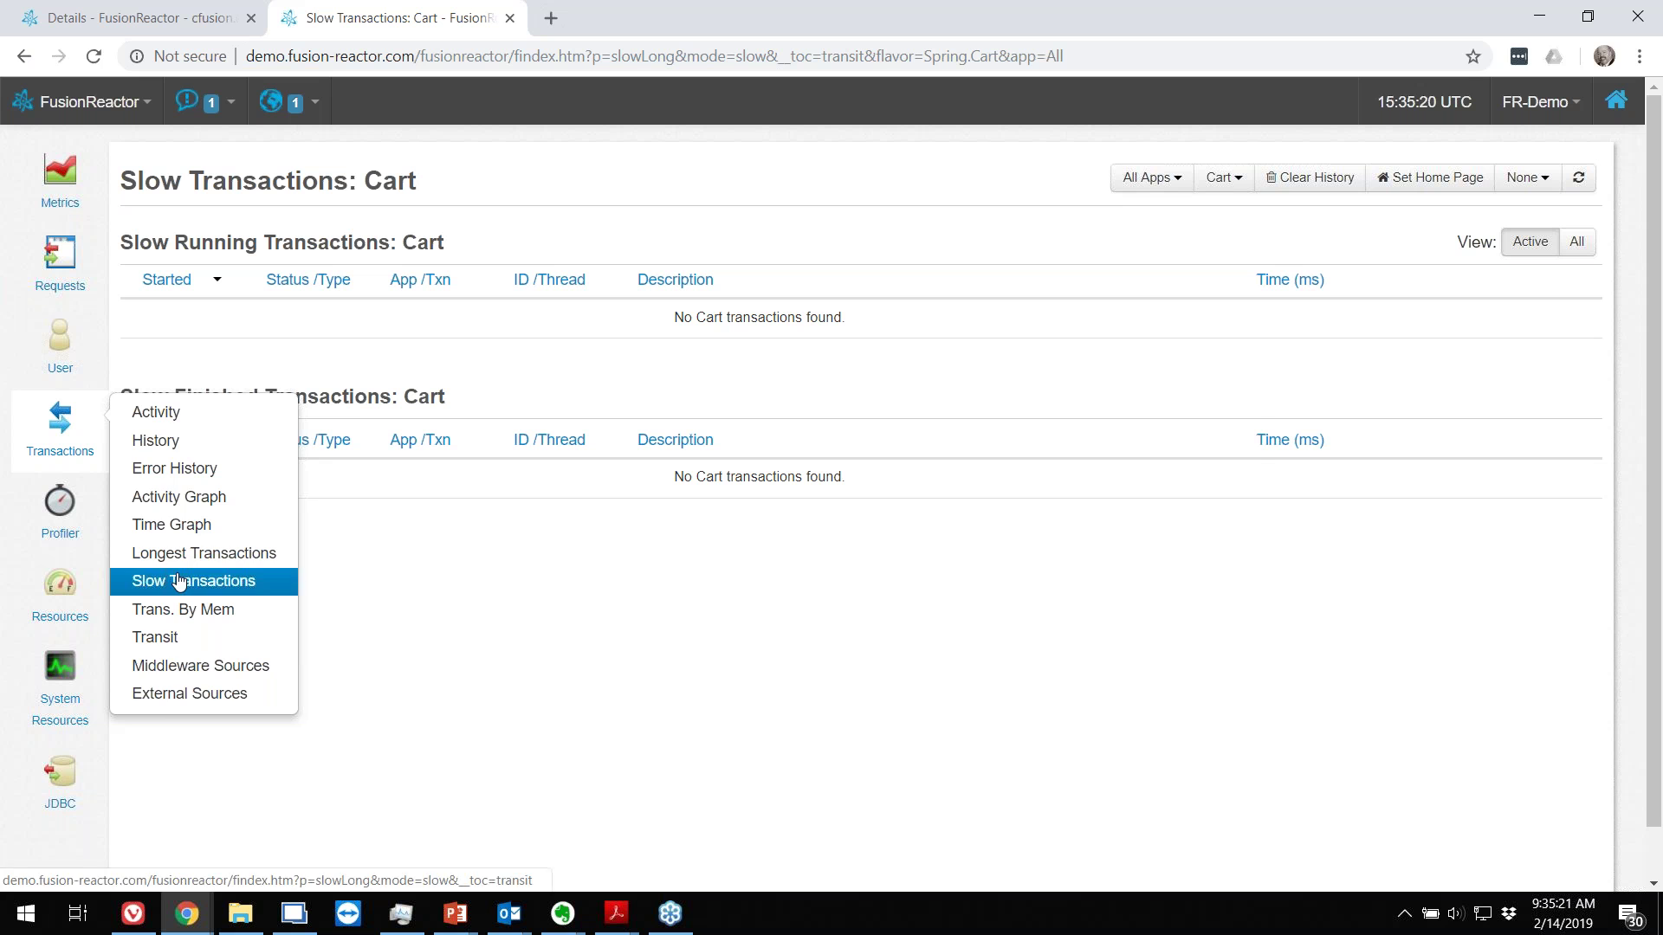
left_click(1218, 177)
left_click(1209, 298)
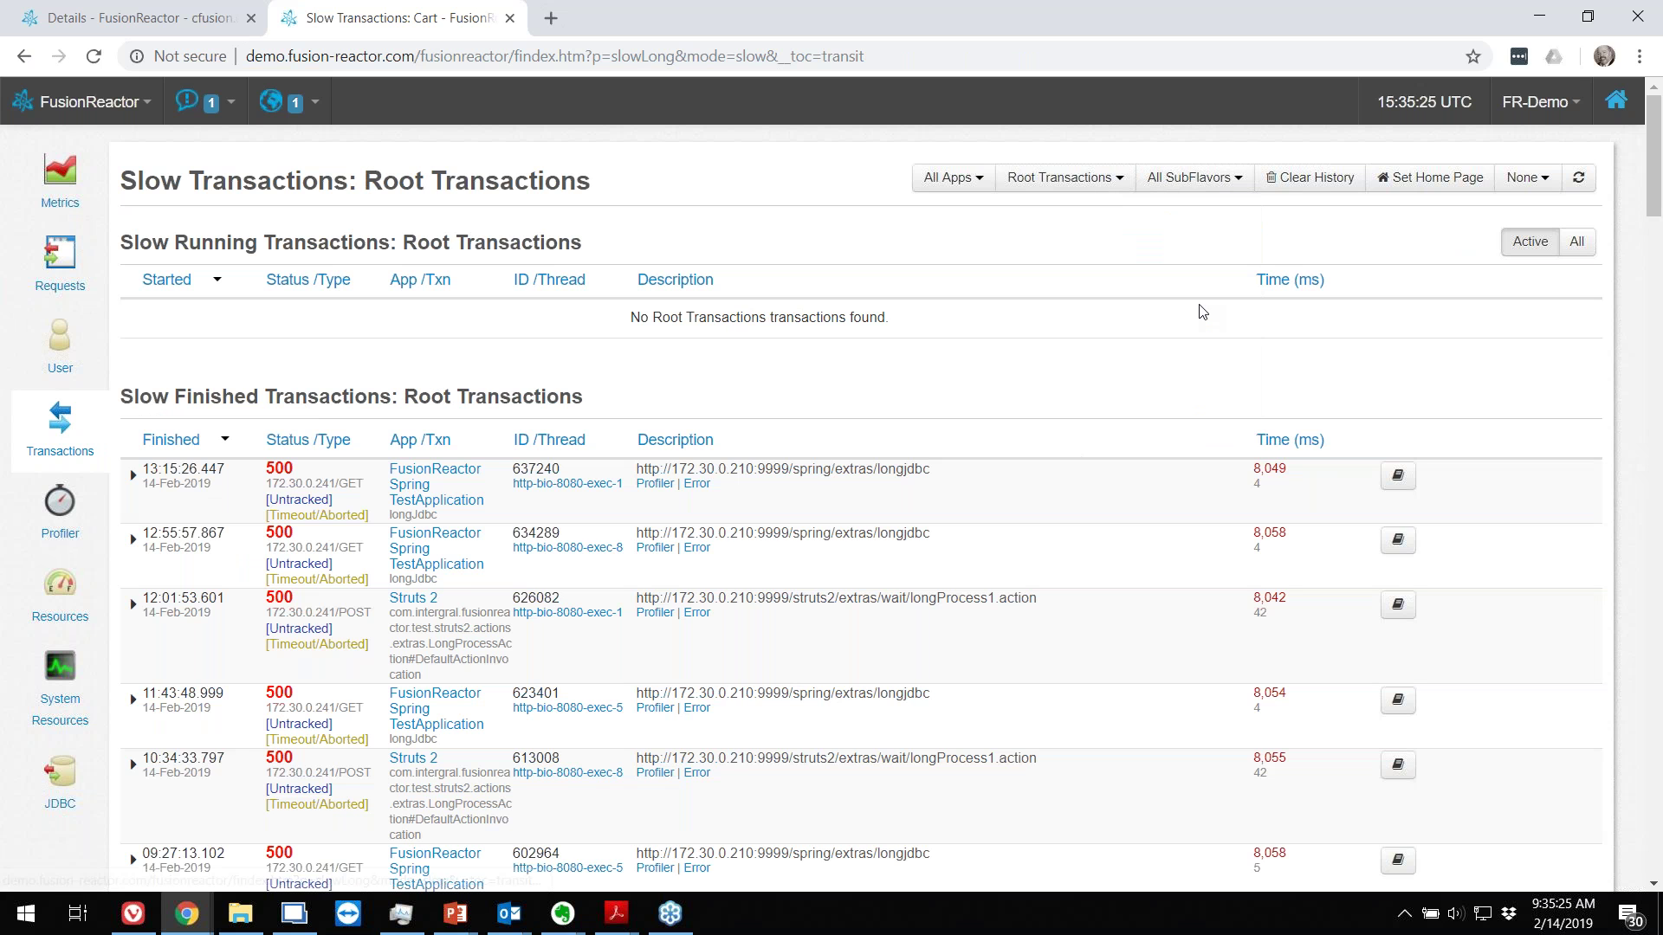
left_click(1098, 178)
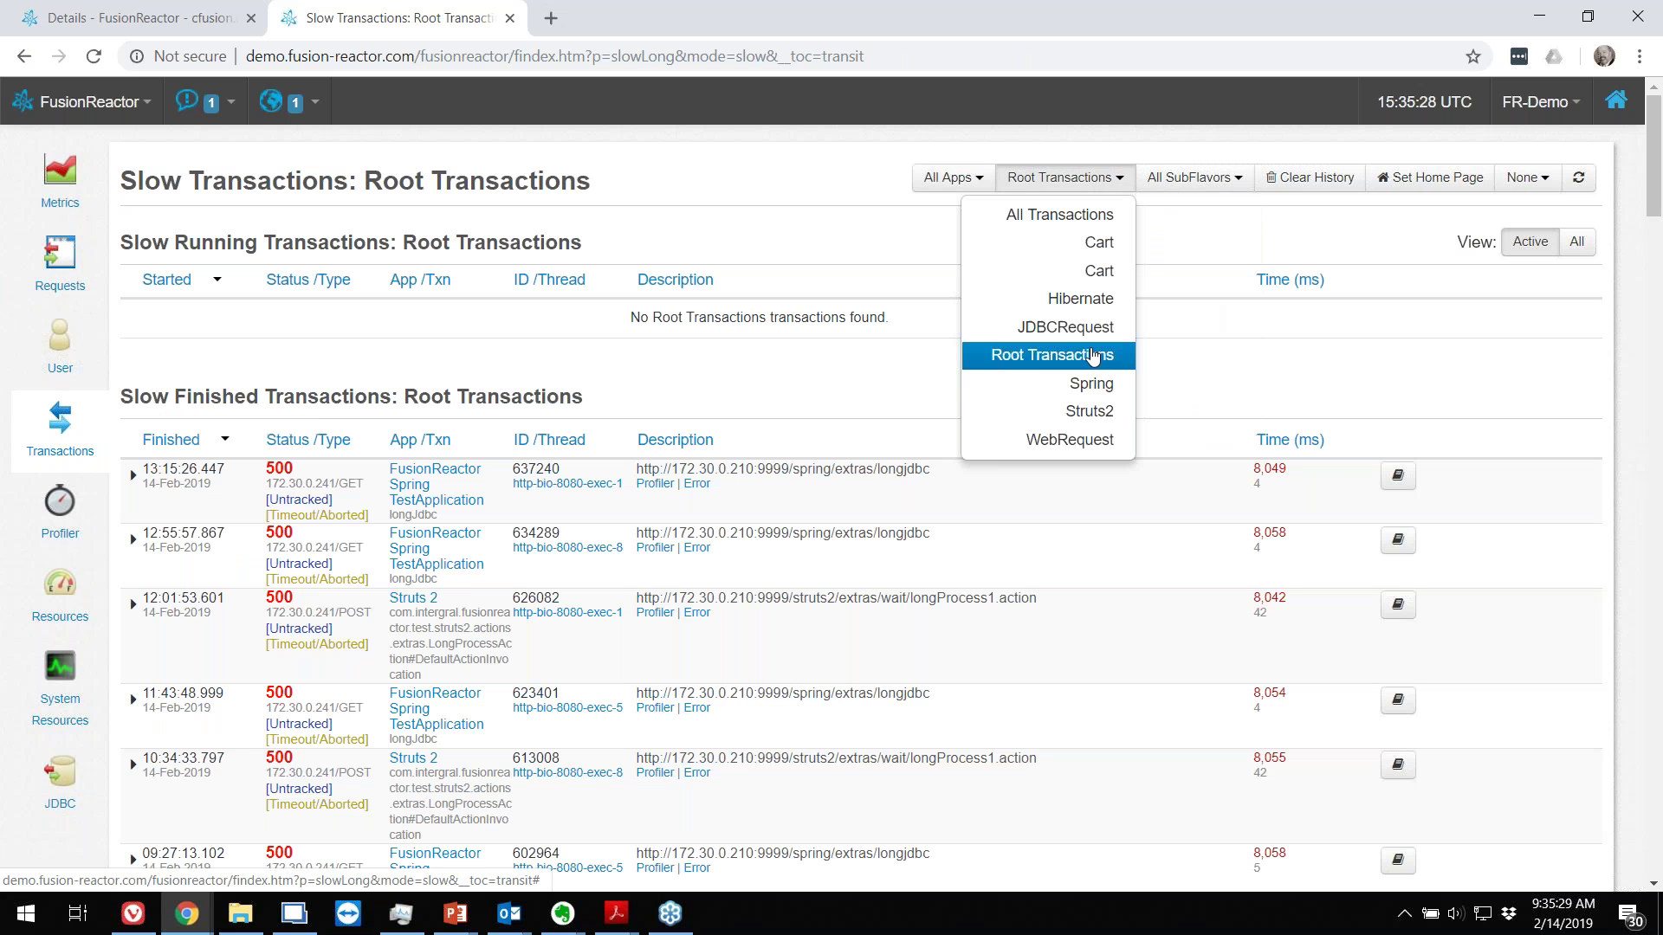
left_click(1087, 329)
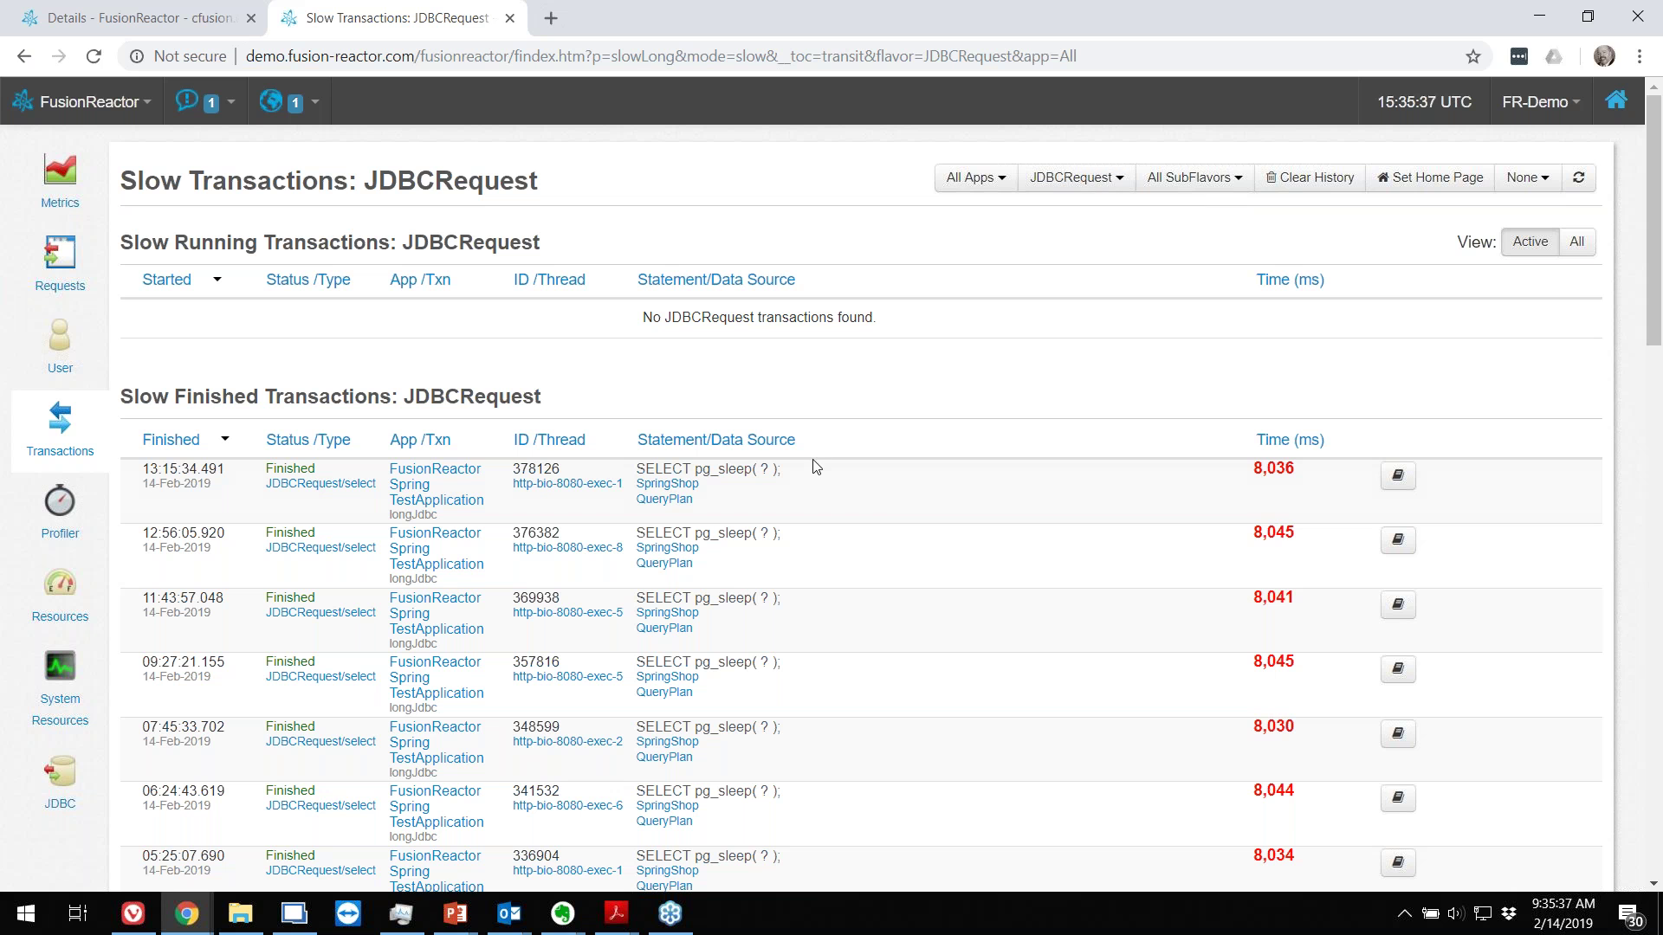
Step: Open the newest slow JDBC request, SELECT pg_sleep, and review its relations through the master transaction and transaction hierarchy
left_click(711, 476)
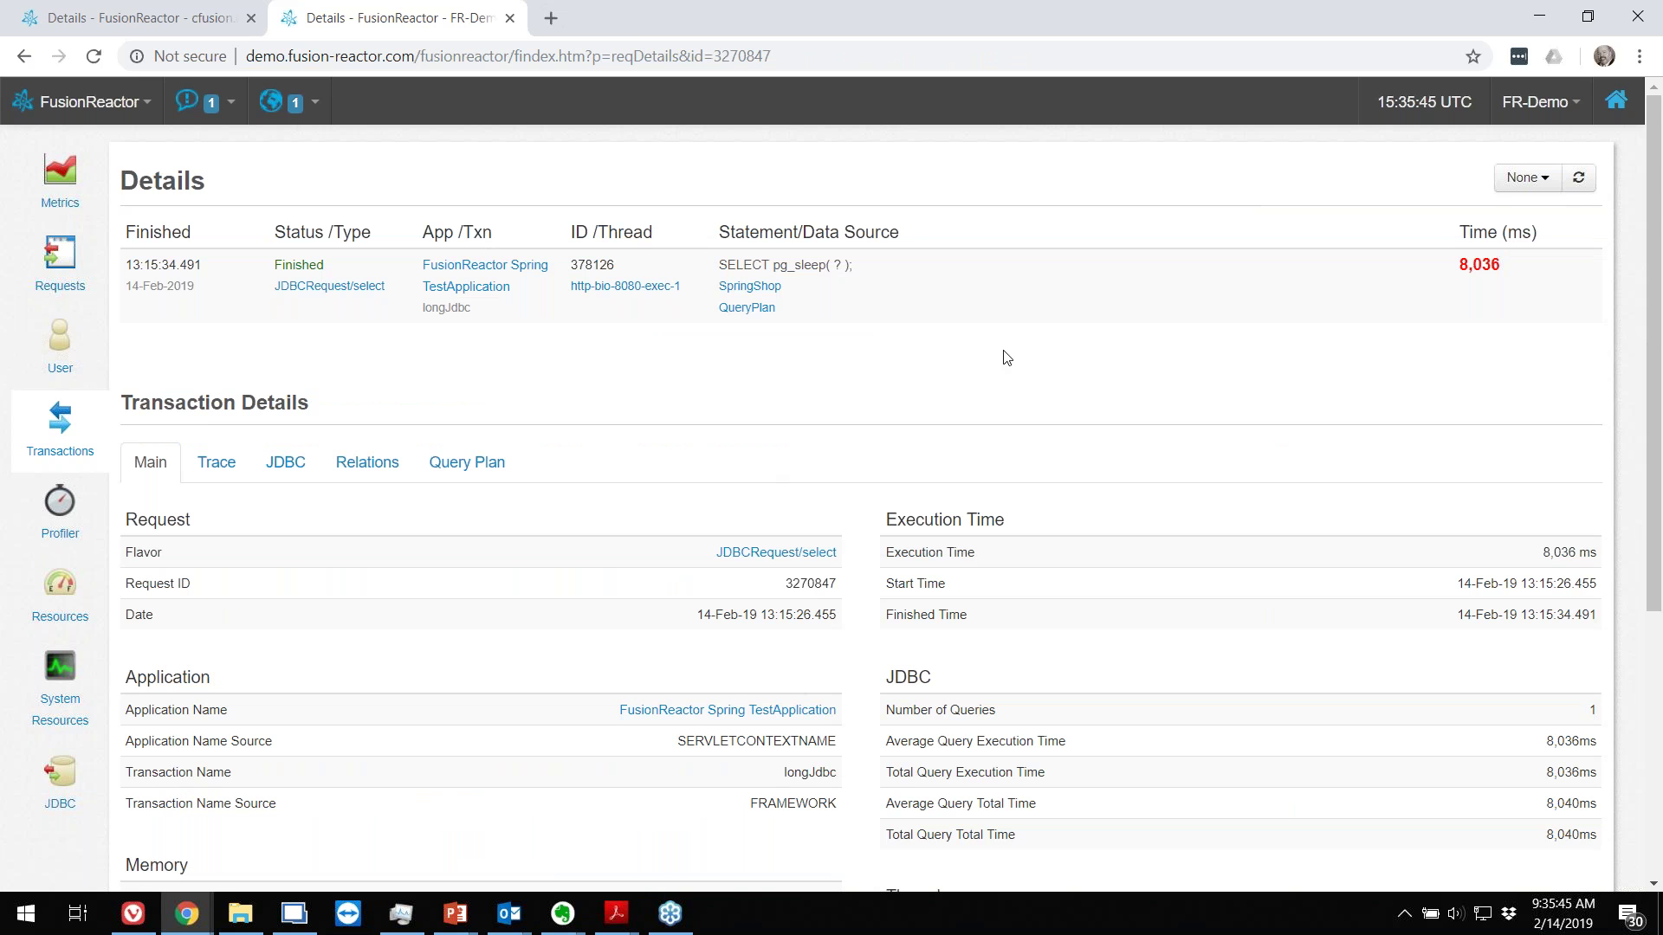
left_click(358, 472)
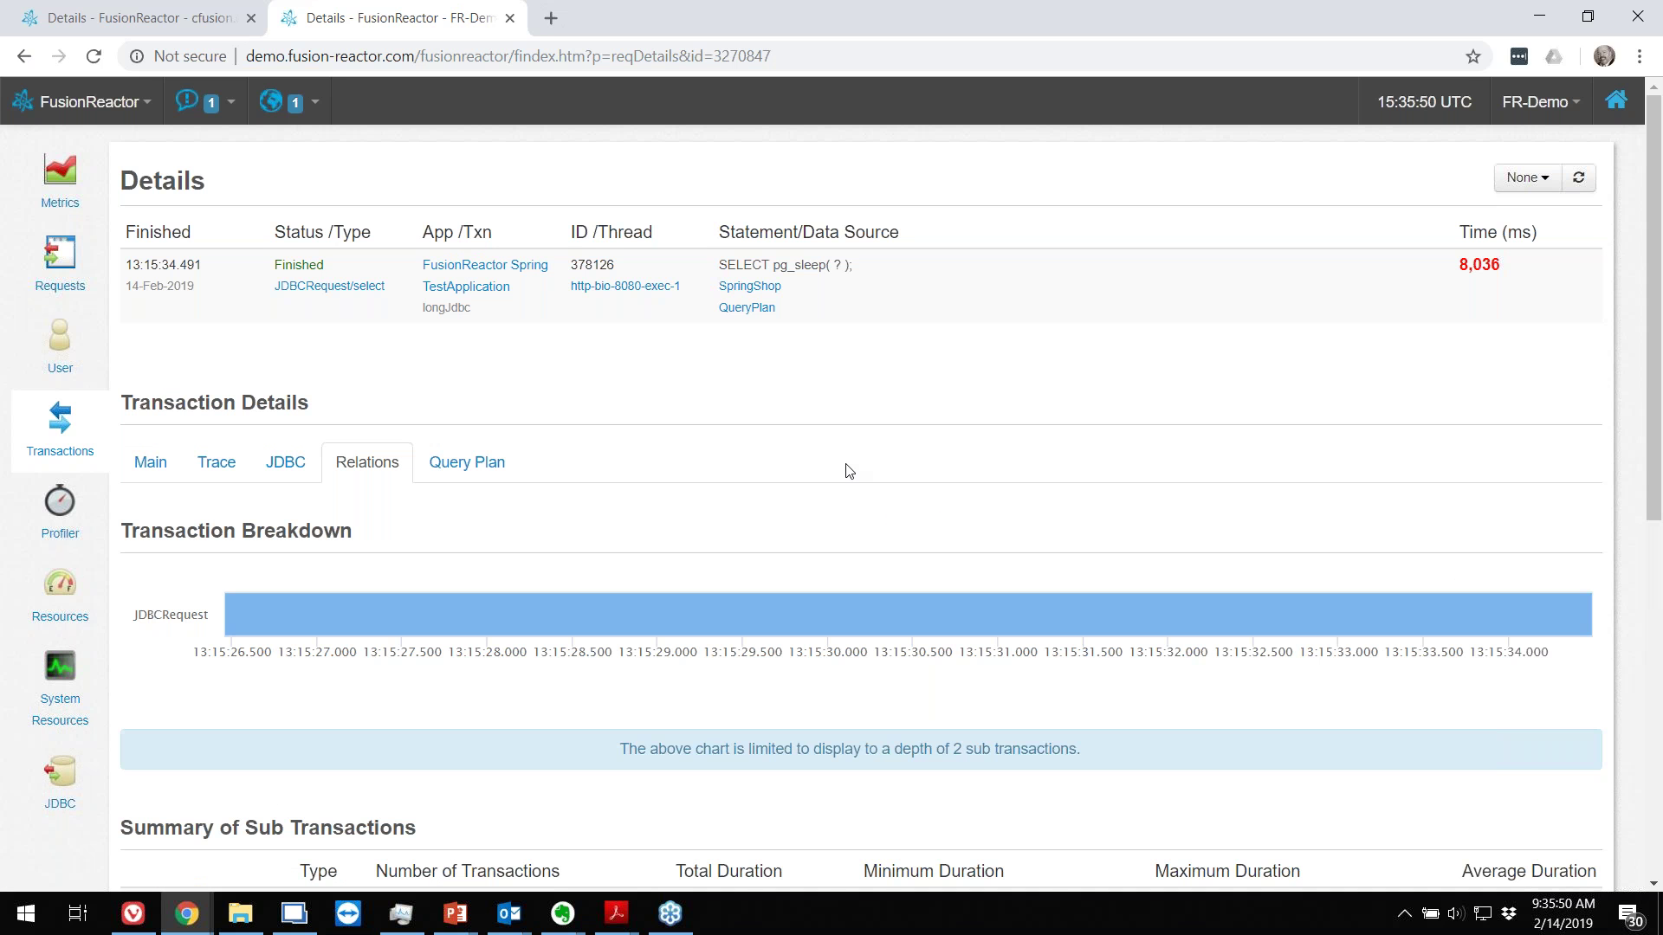
scroll(849, 470, "down", 1)
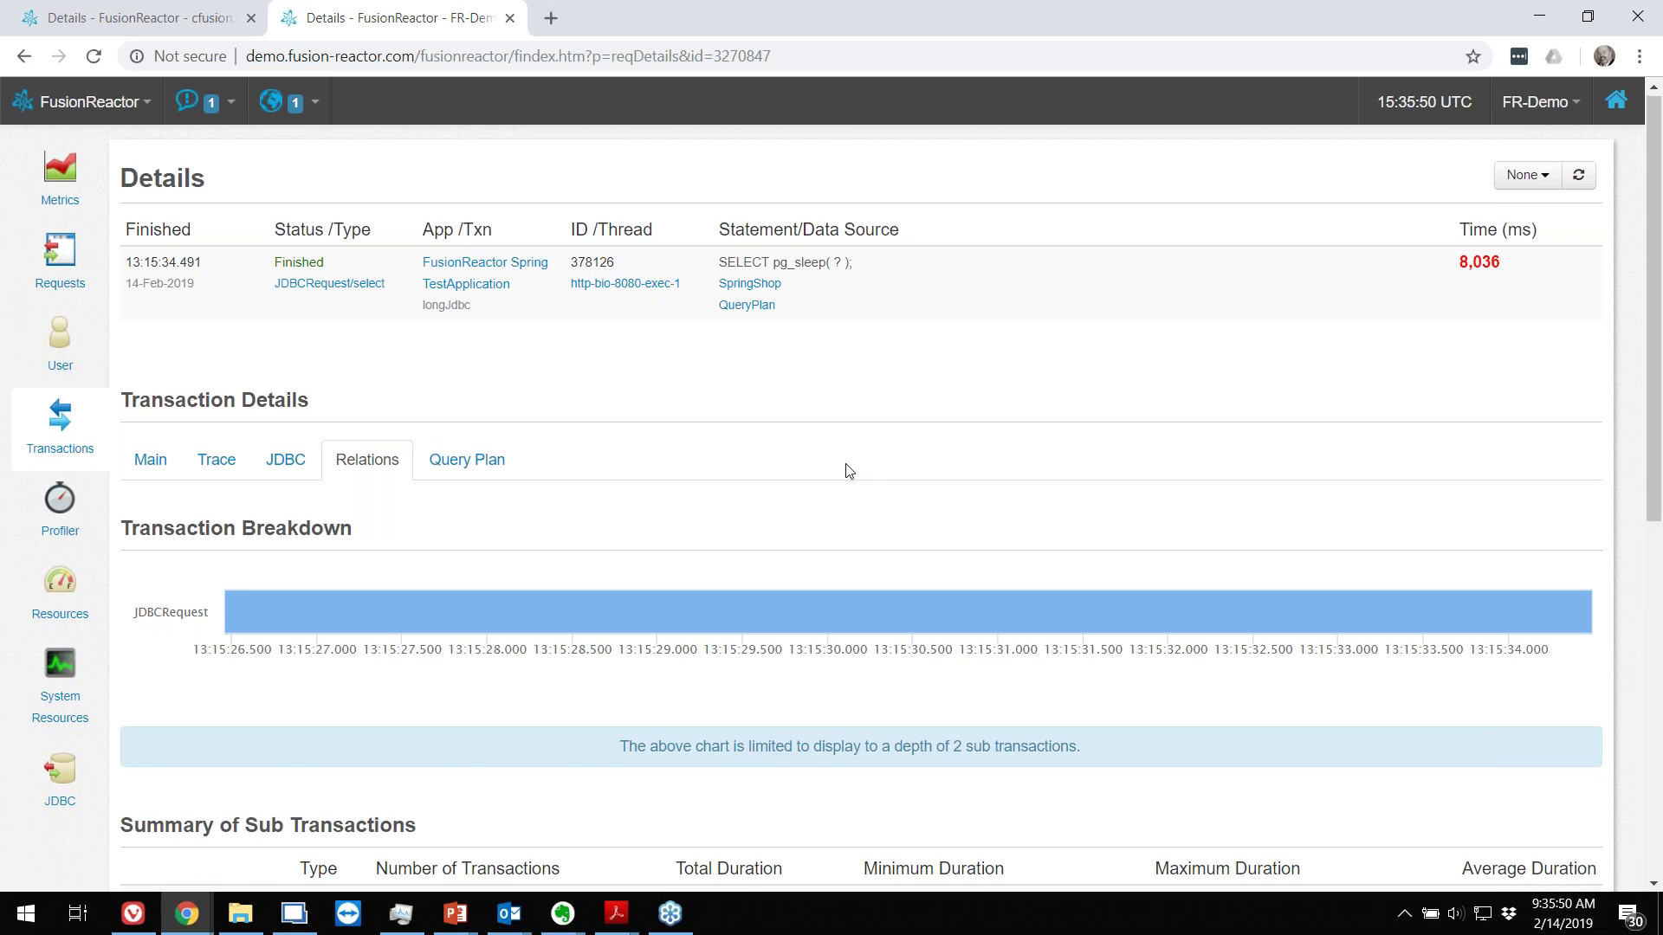
scroll(848, 470, "down", 4)
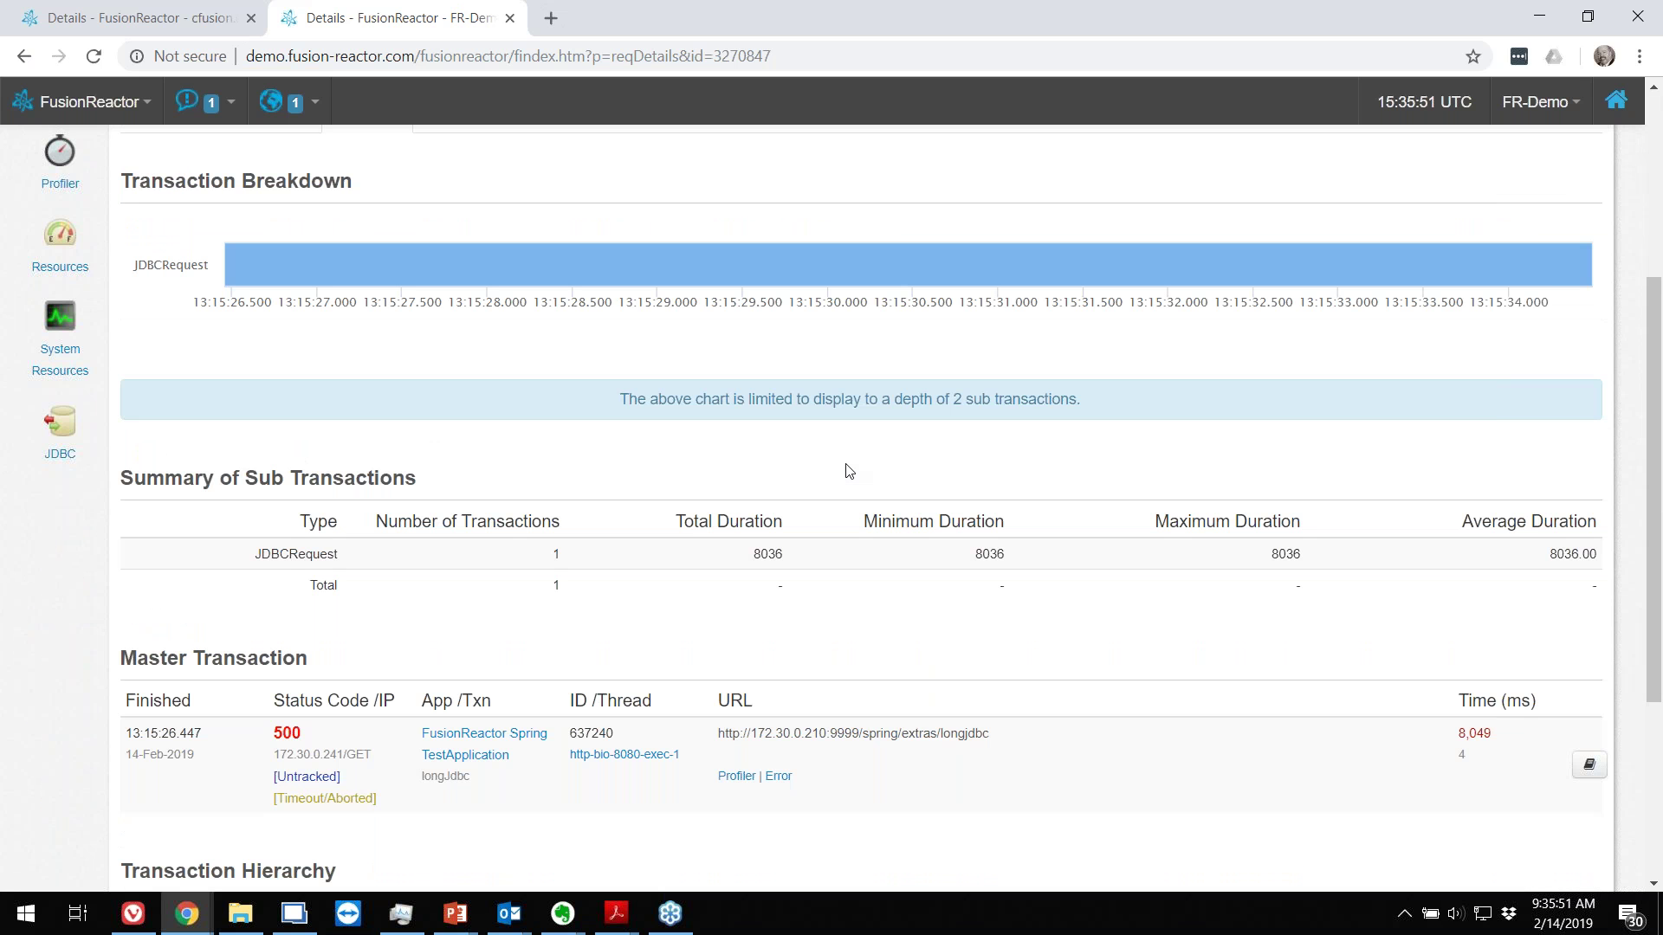
scroll(844, 450, "down", 3)
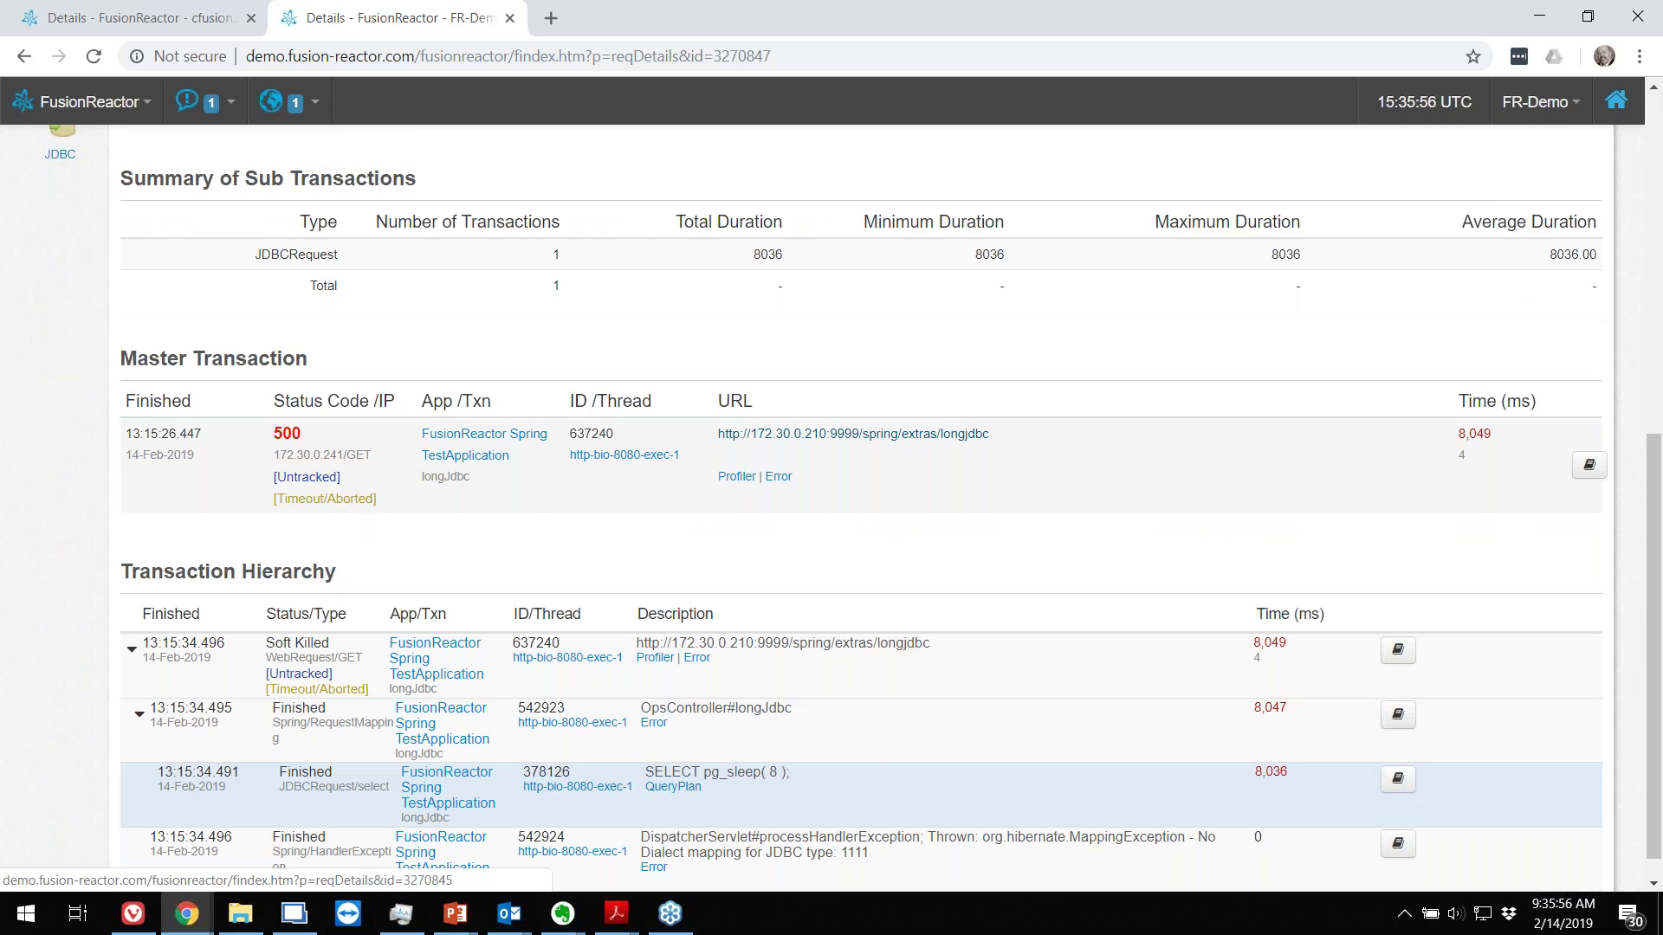
Step: Open the master transaction for /spring/extras/longjdbc, review its main details and show its relations
left_click(898, 437)
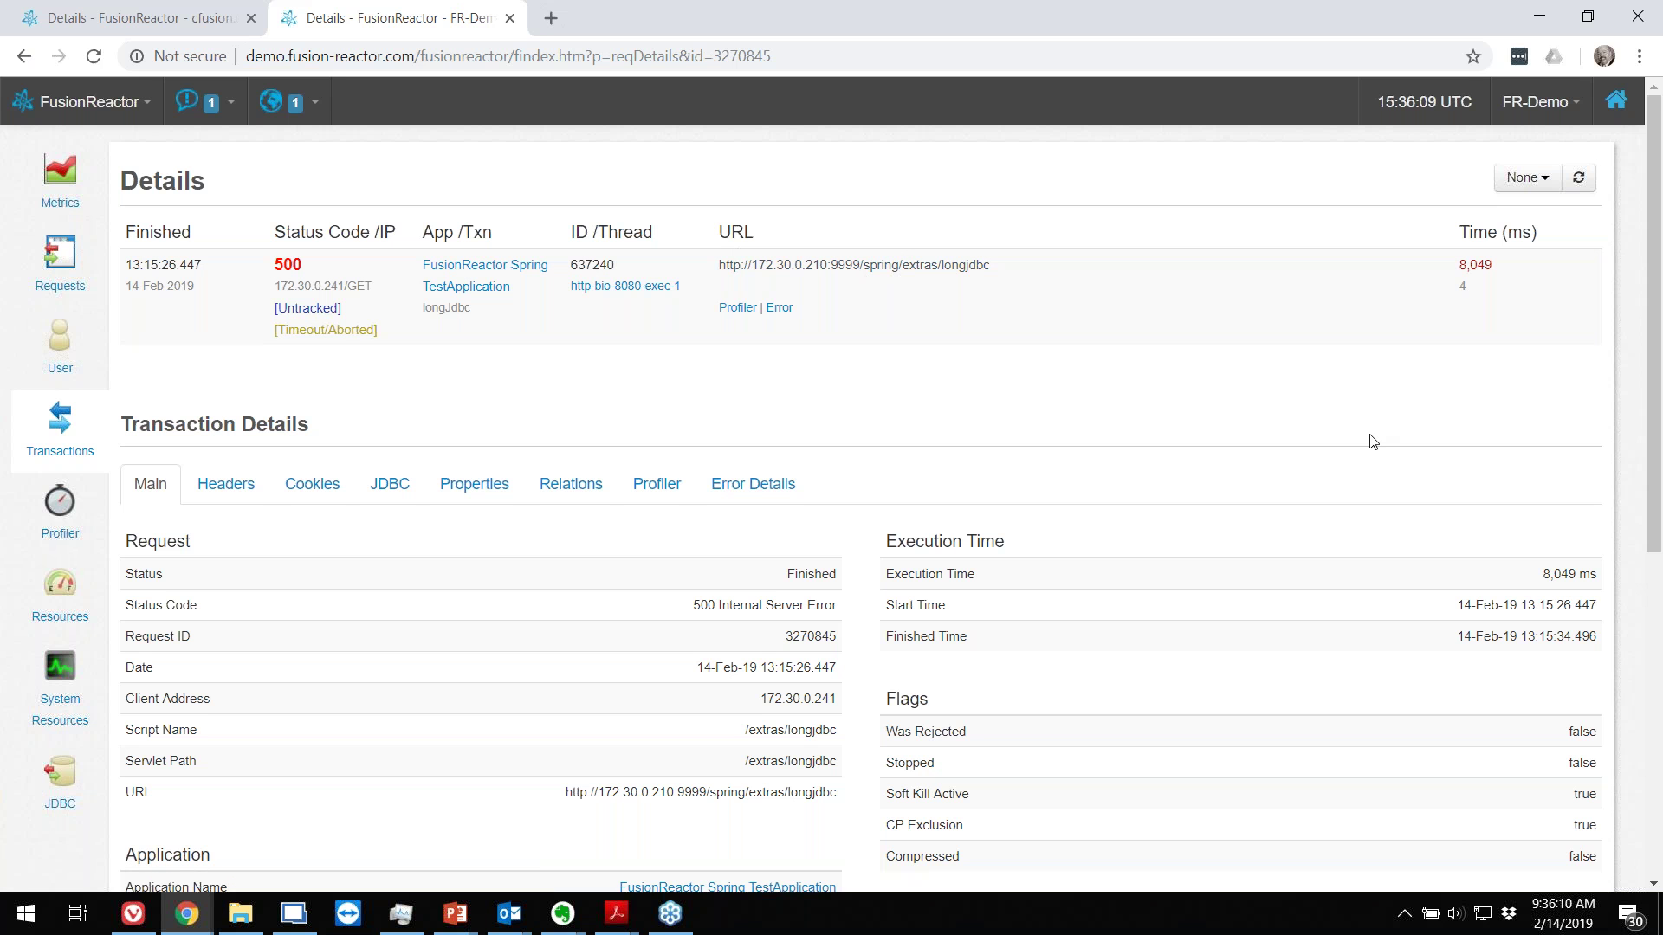
scroll(1372, 442, "down", 1)
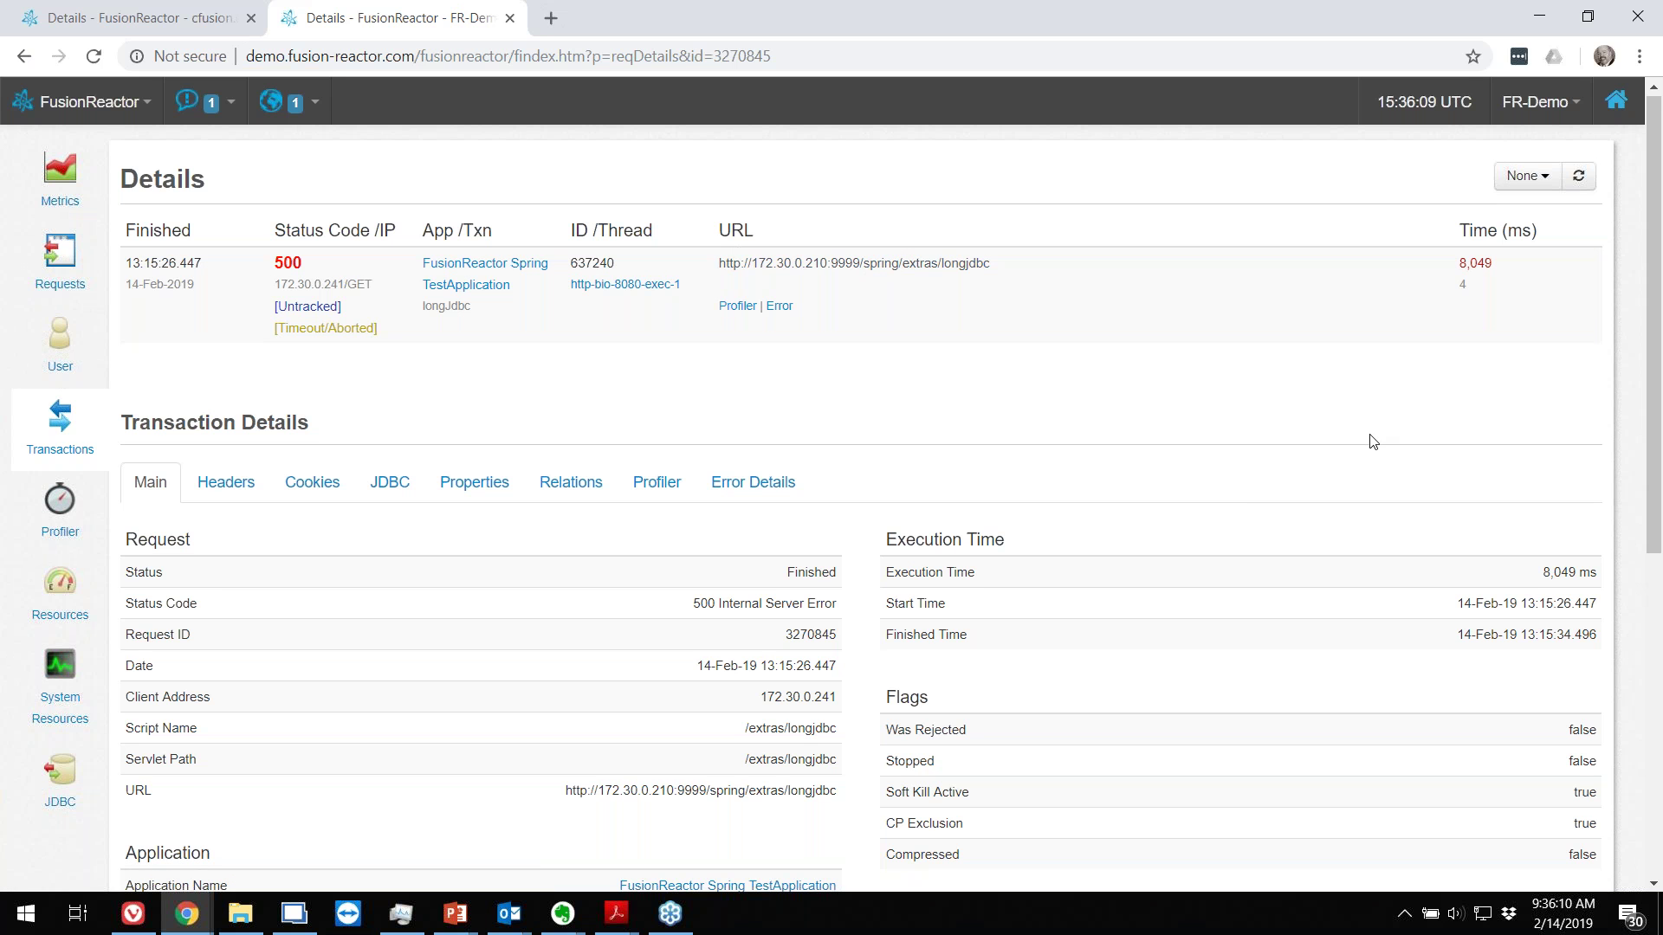
scroll(1372, 442, "down", 3)
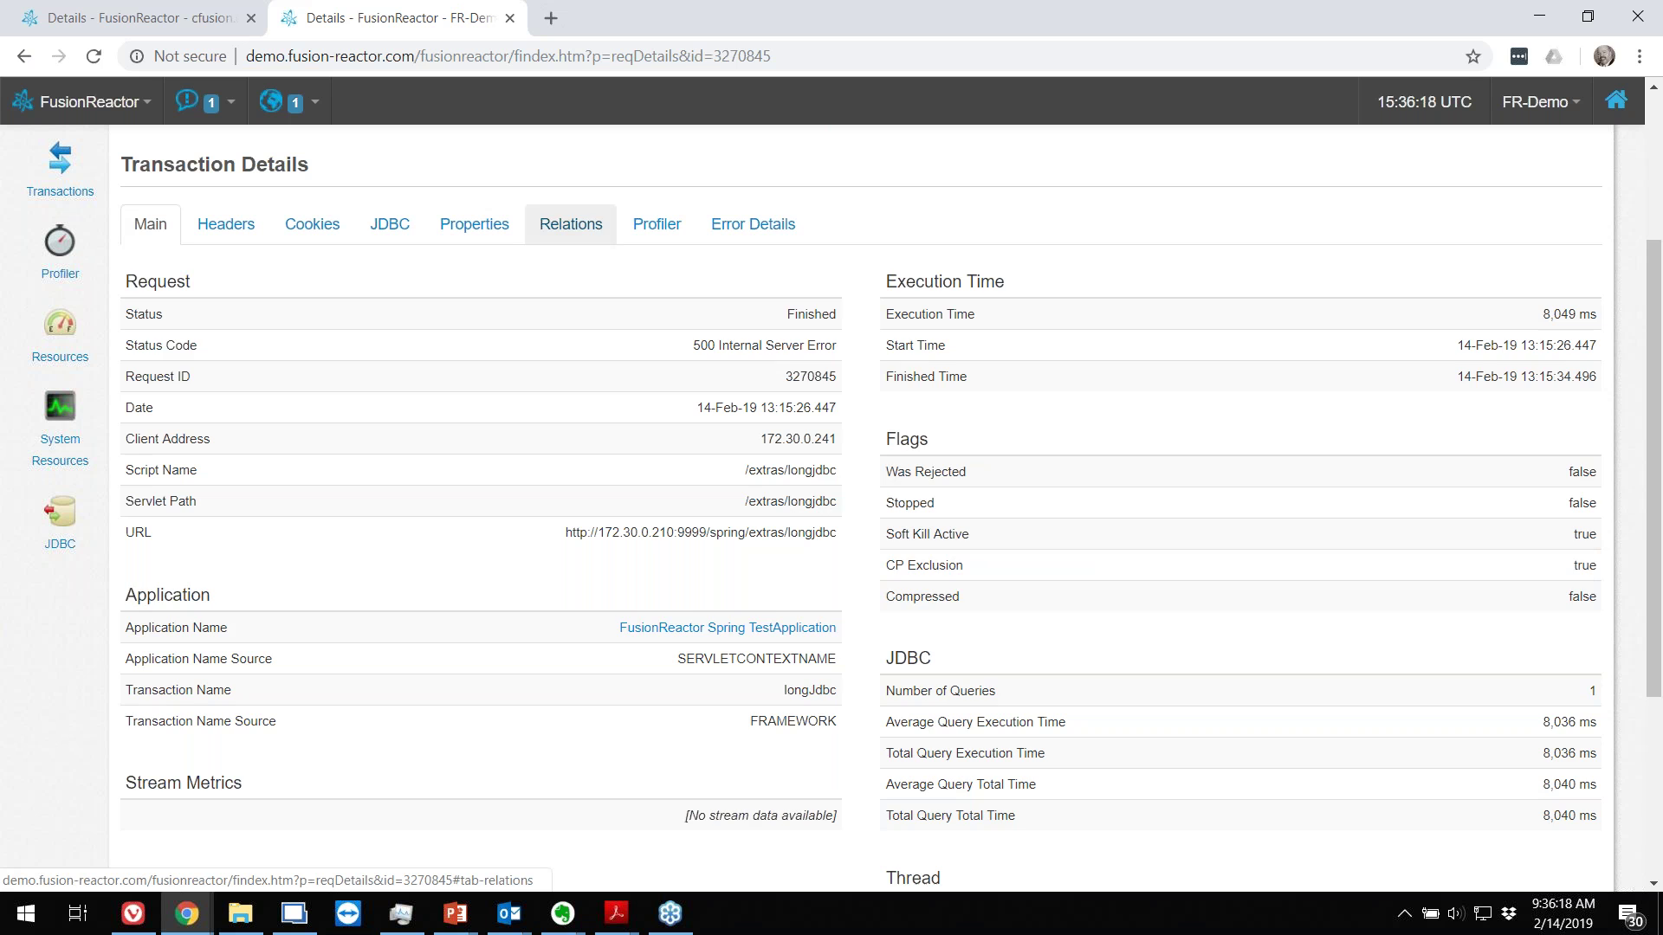
left_click(570, 224)
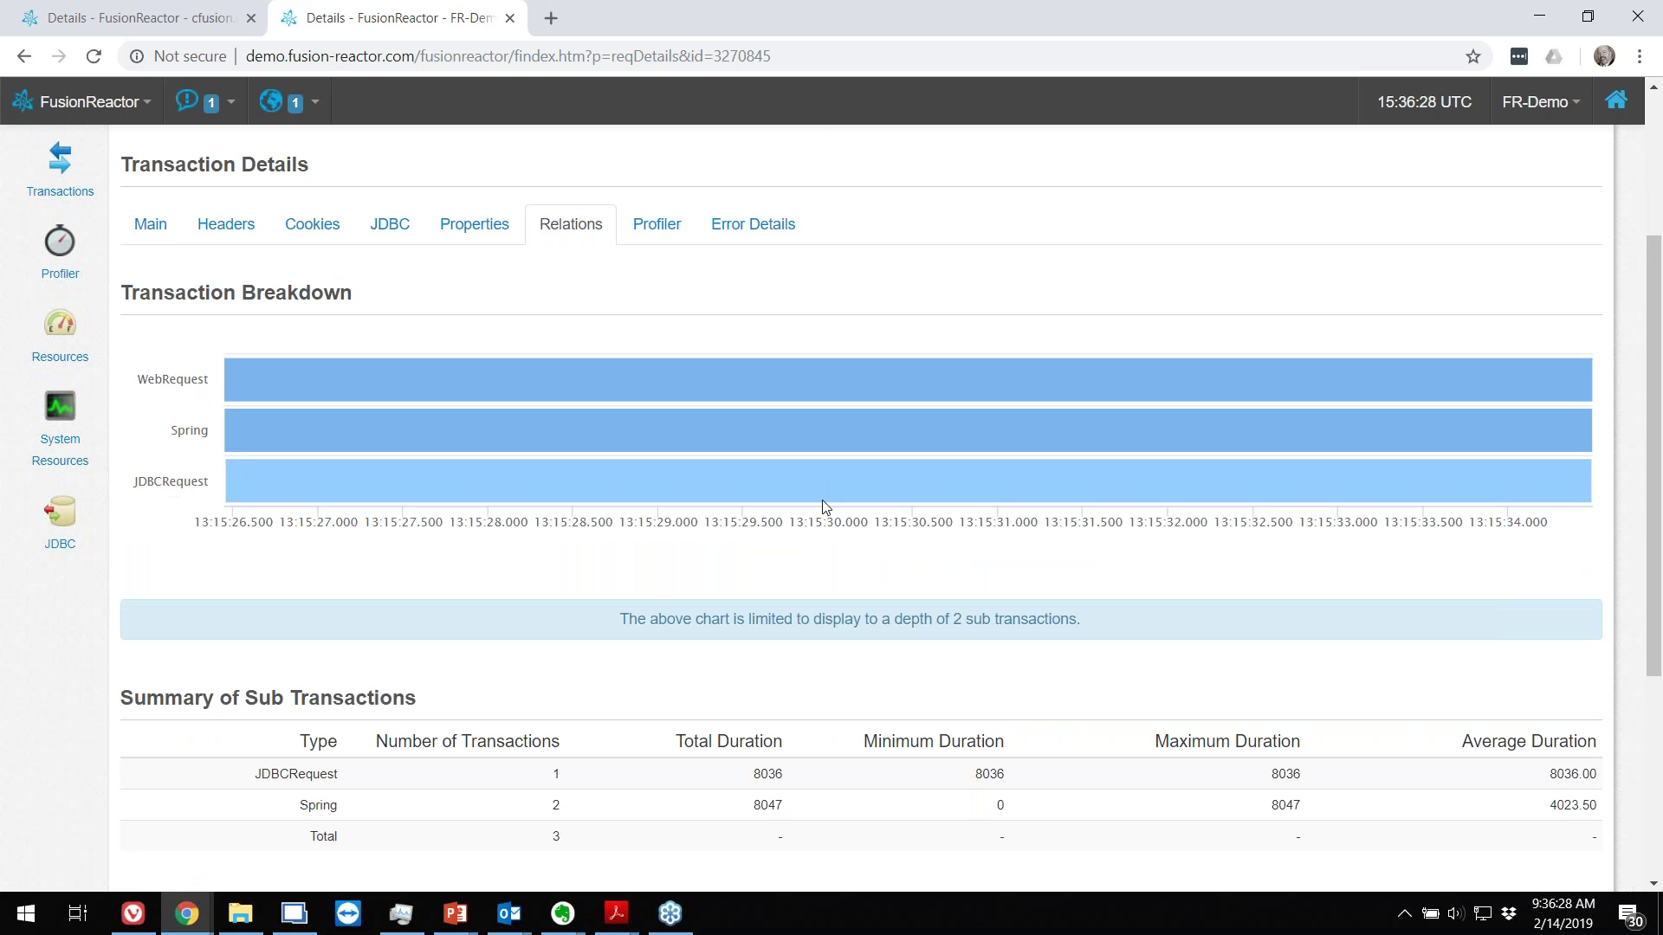
Step: Return to the cfusion.cf2018.1 server, open its slow JDBC transactions and review the finished requests
key("ctrl+Tab")
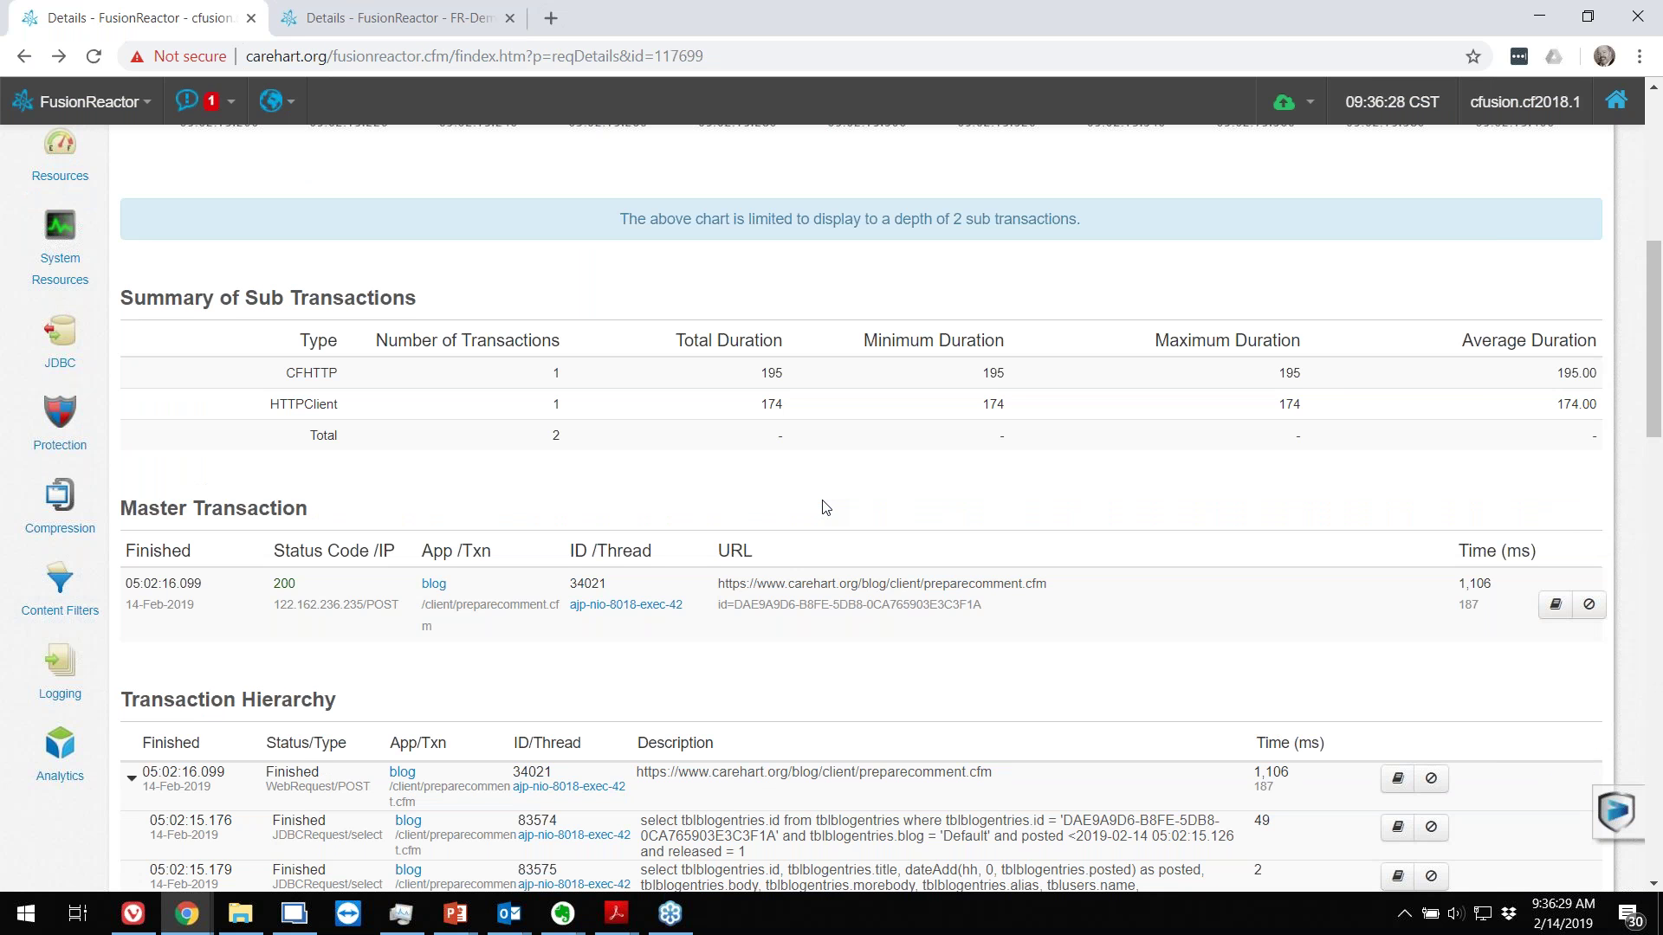
scroll(395, 267, "up", 1)
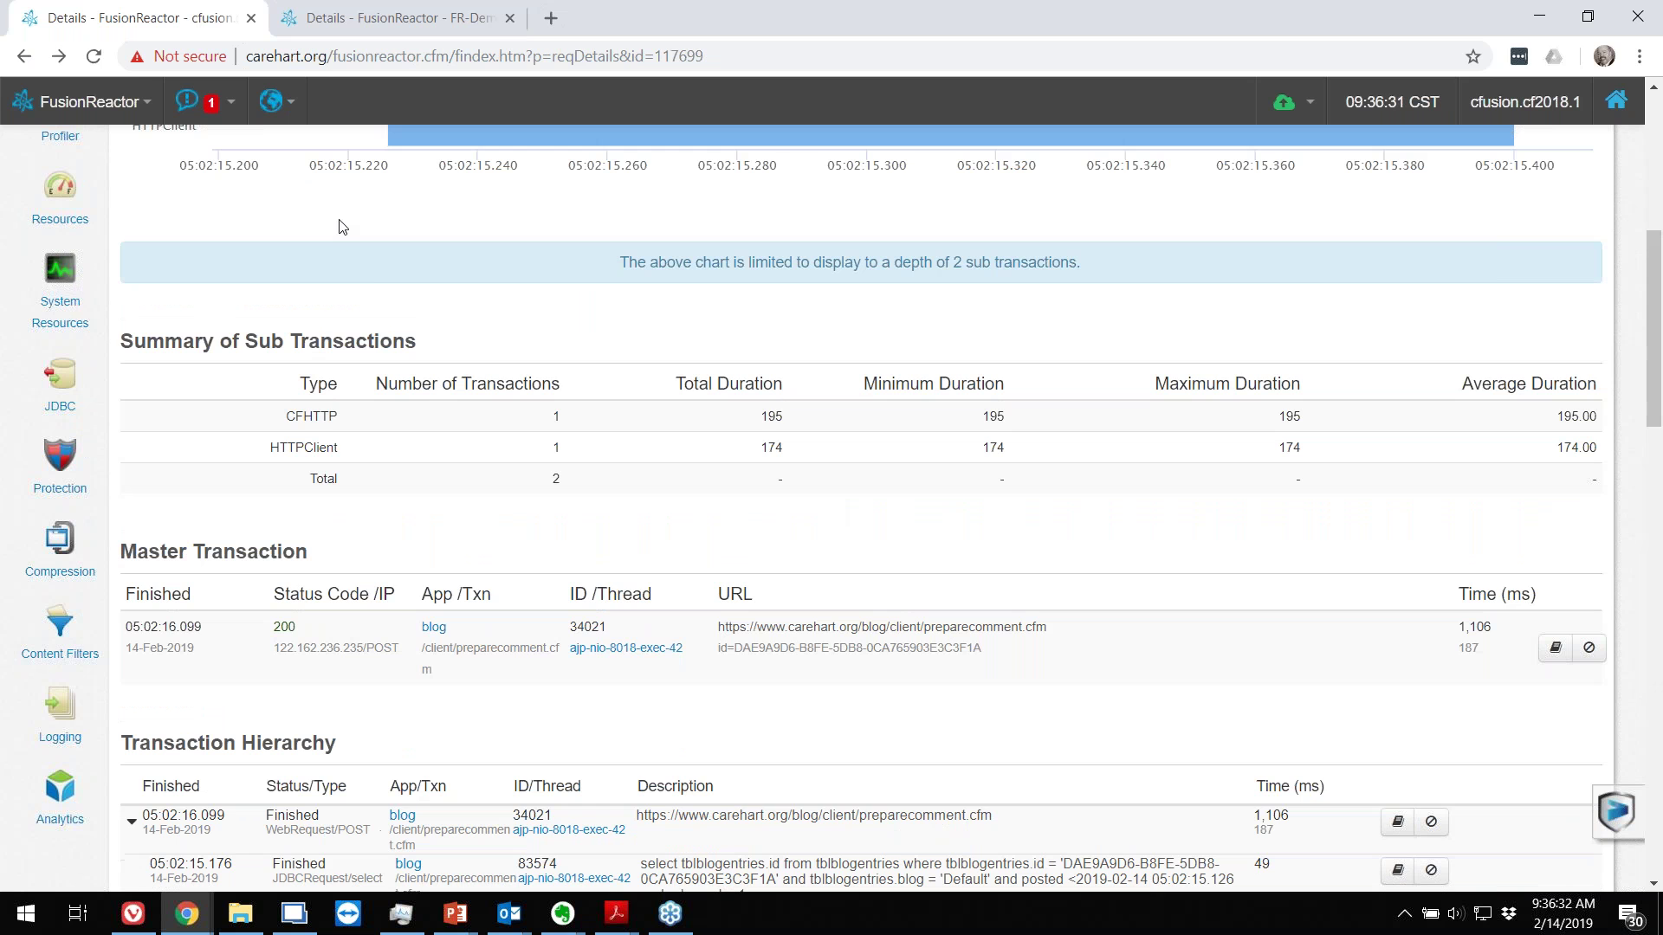
scroll(343, 227, "up", 3)
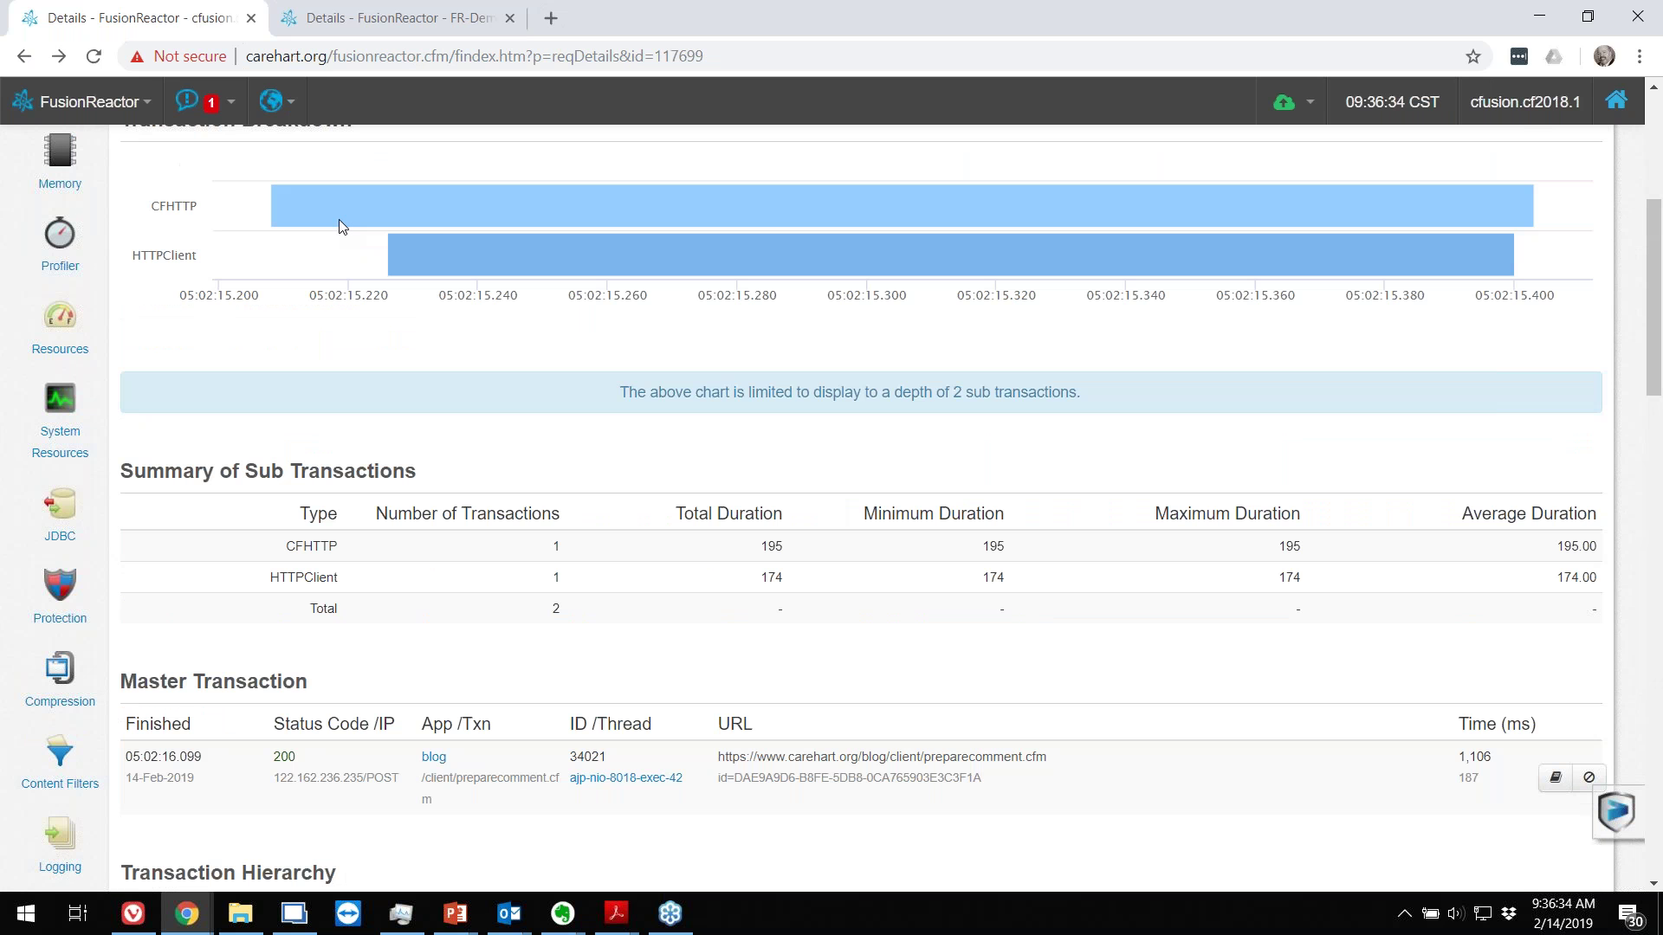
scroll(339, 223, "up", 5)
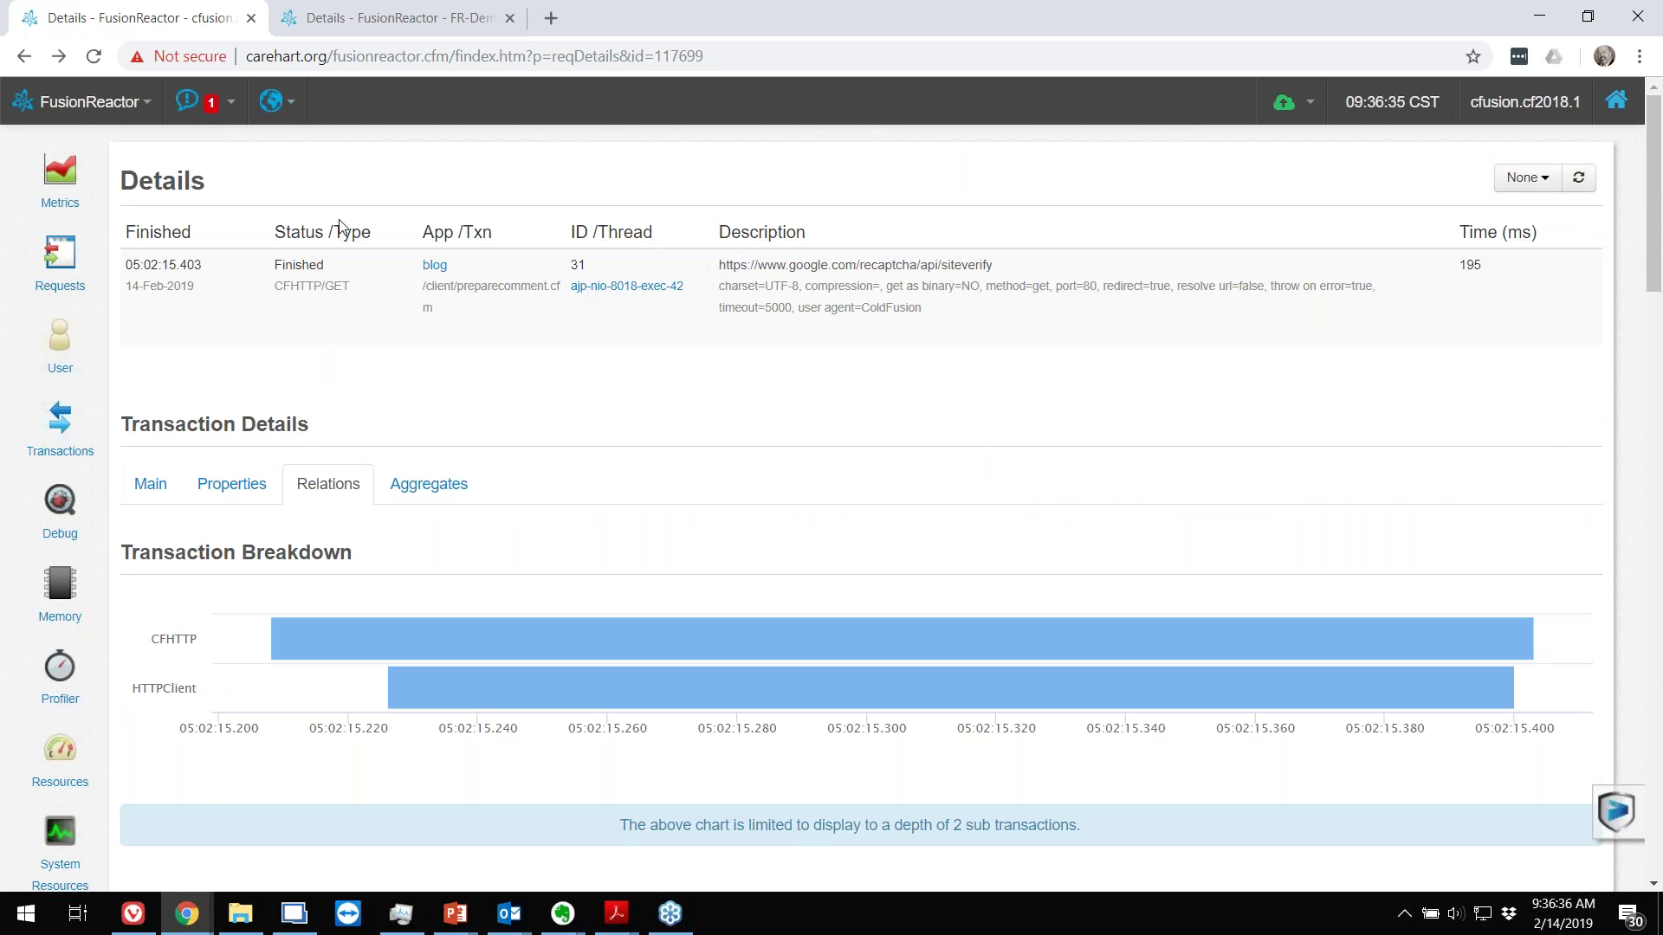
mouse_move(62, 437)
mouse_move(60, 767)
scroll(60, 766, "down", 4)
mouse_move(65, 654)
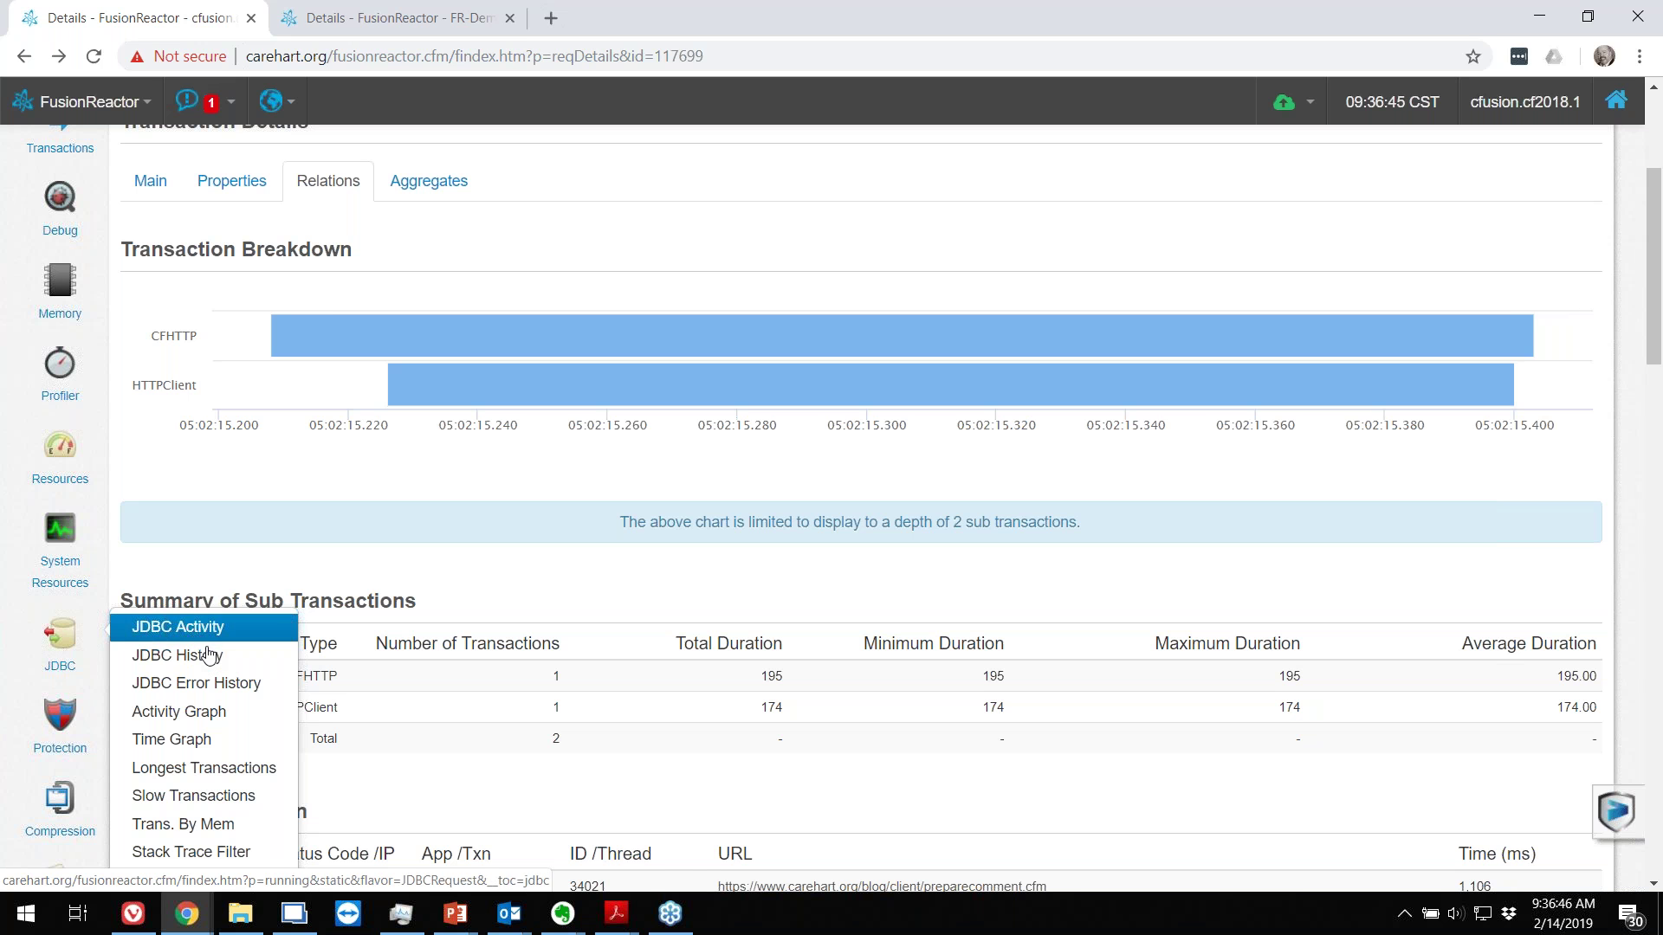
left_click(208, 805)
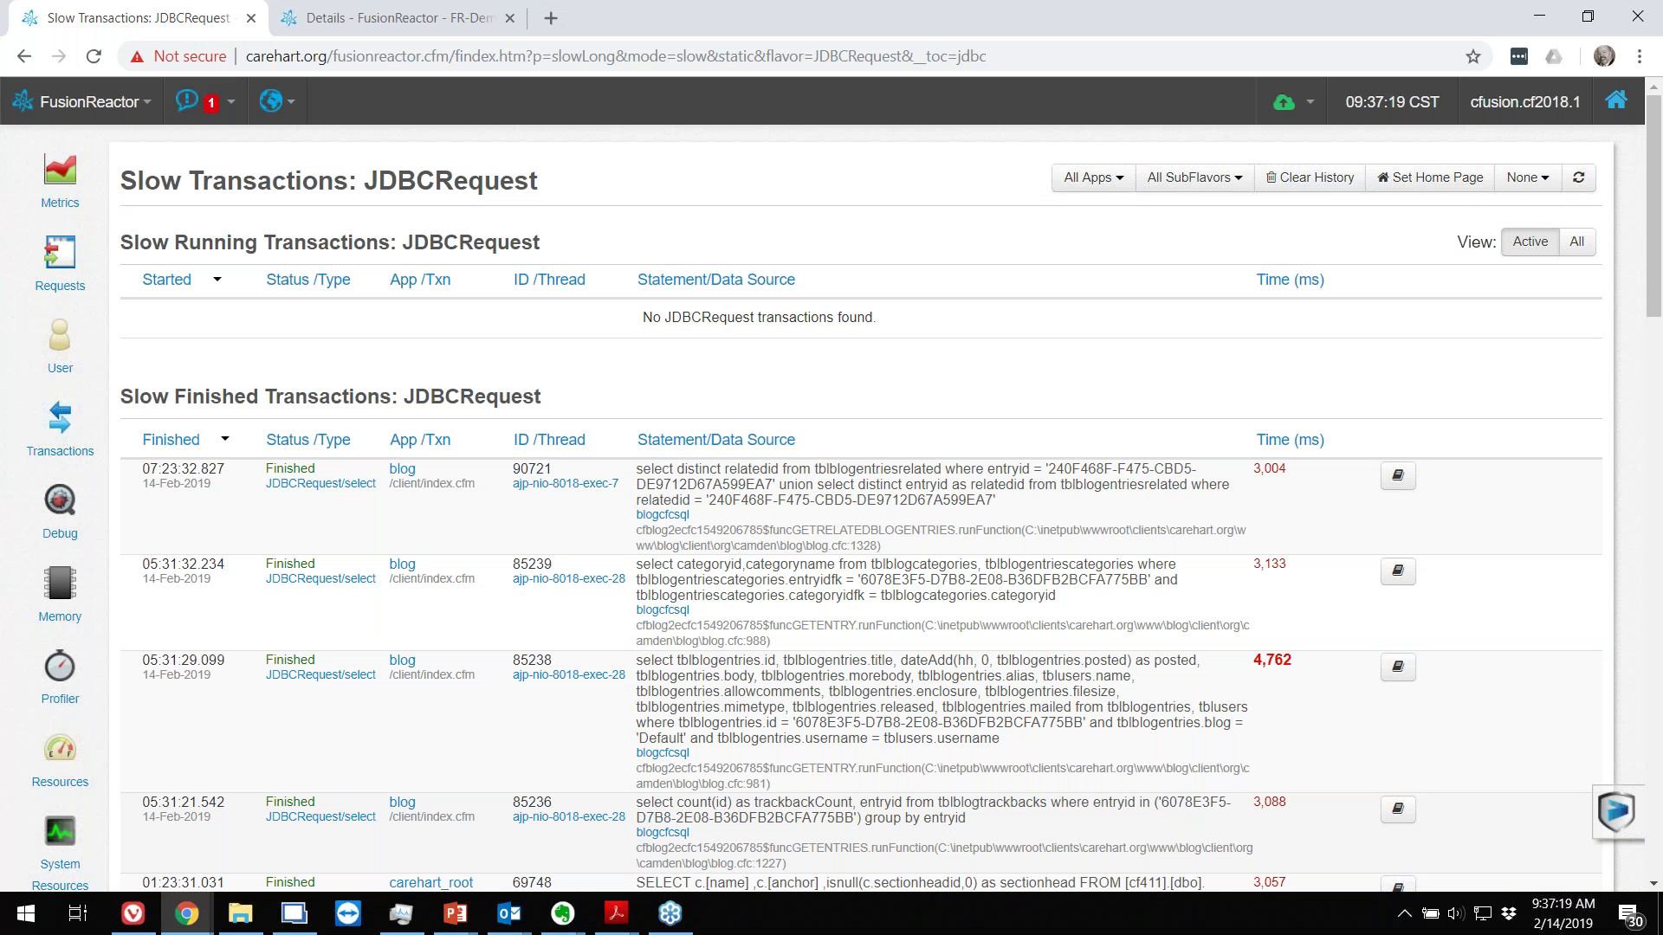
scroll(861, 509, "down", 1)
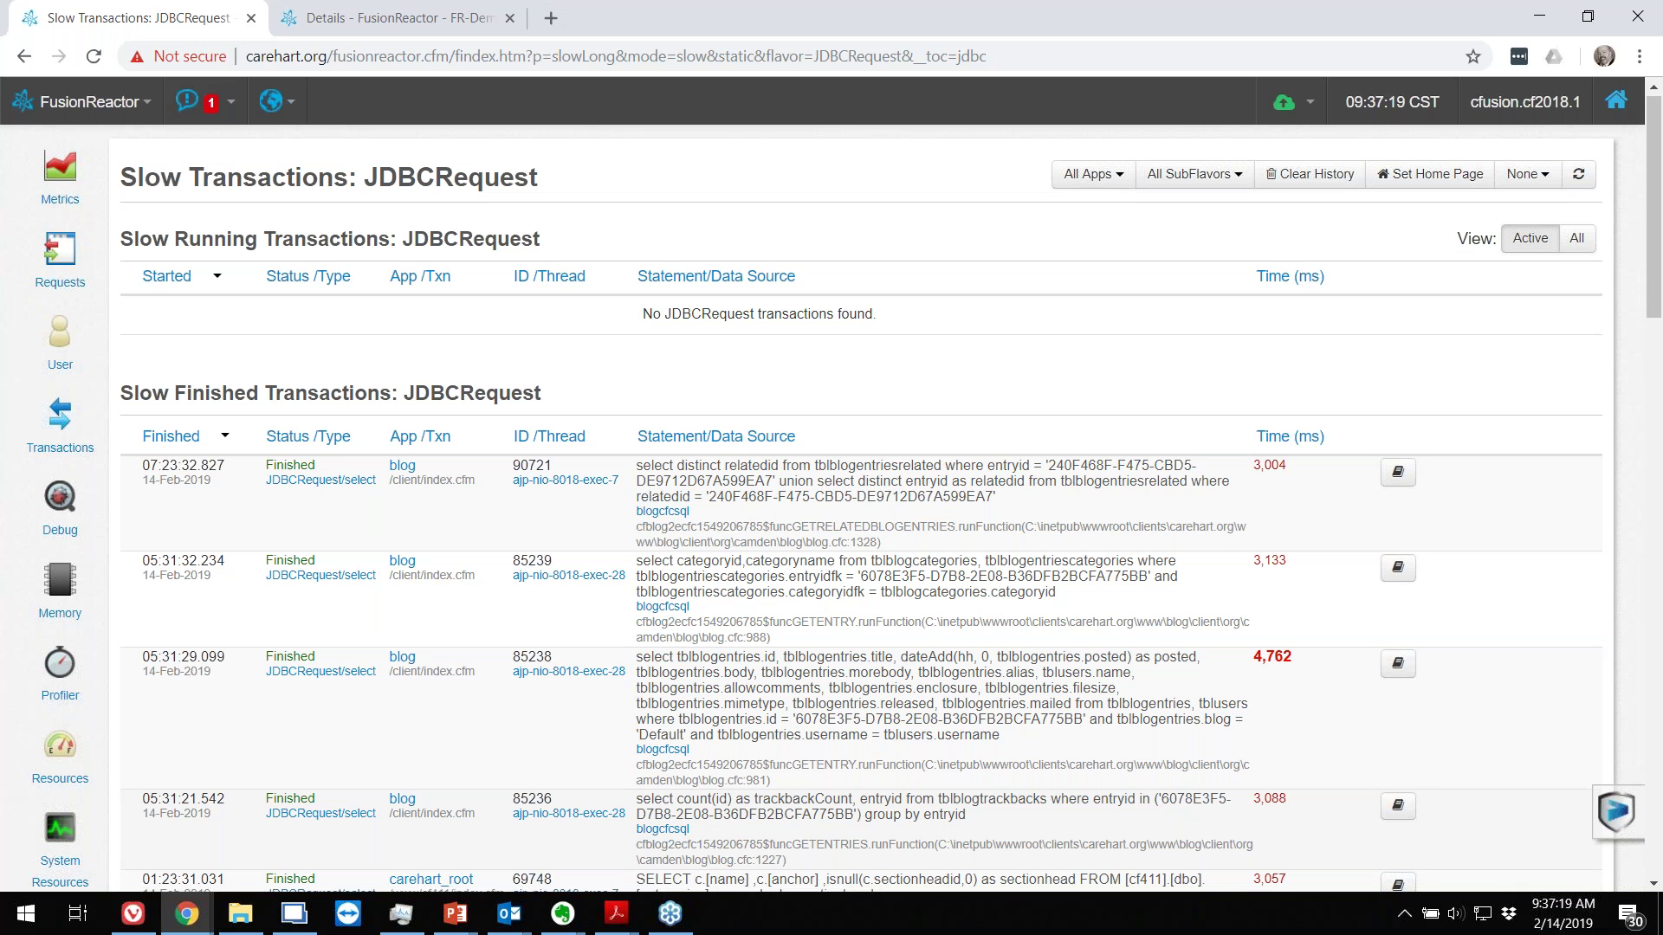
scroll(862, 508, "down", 4)
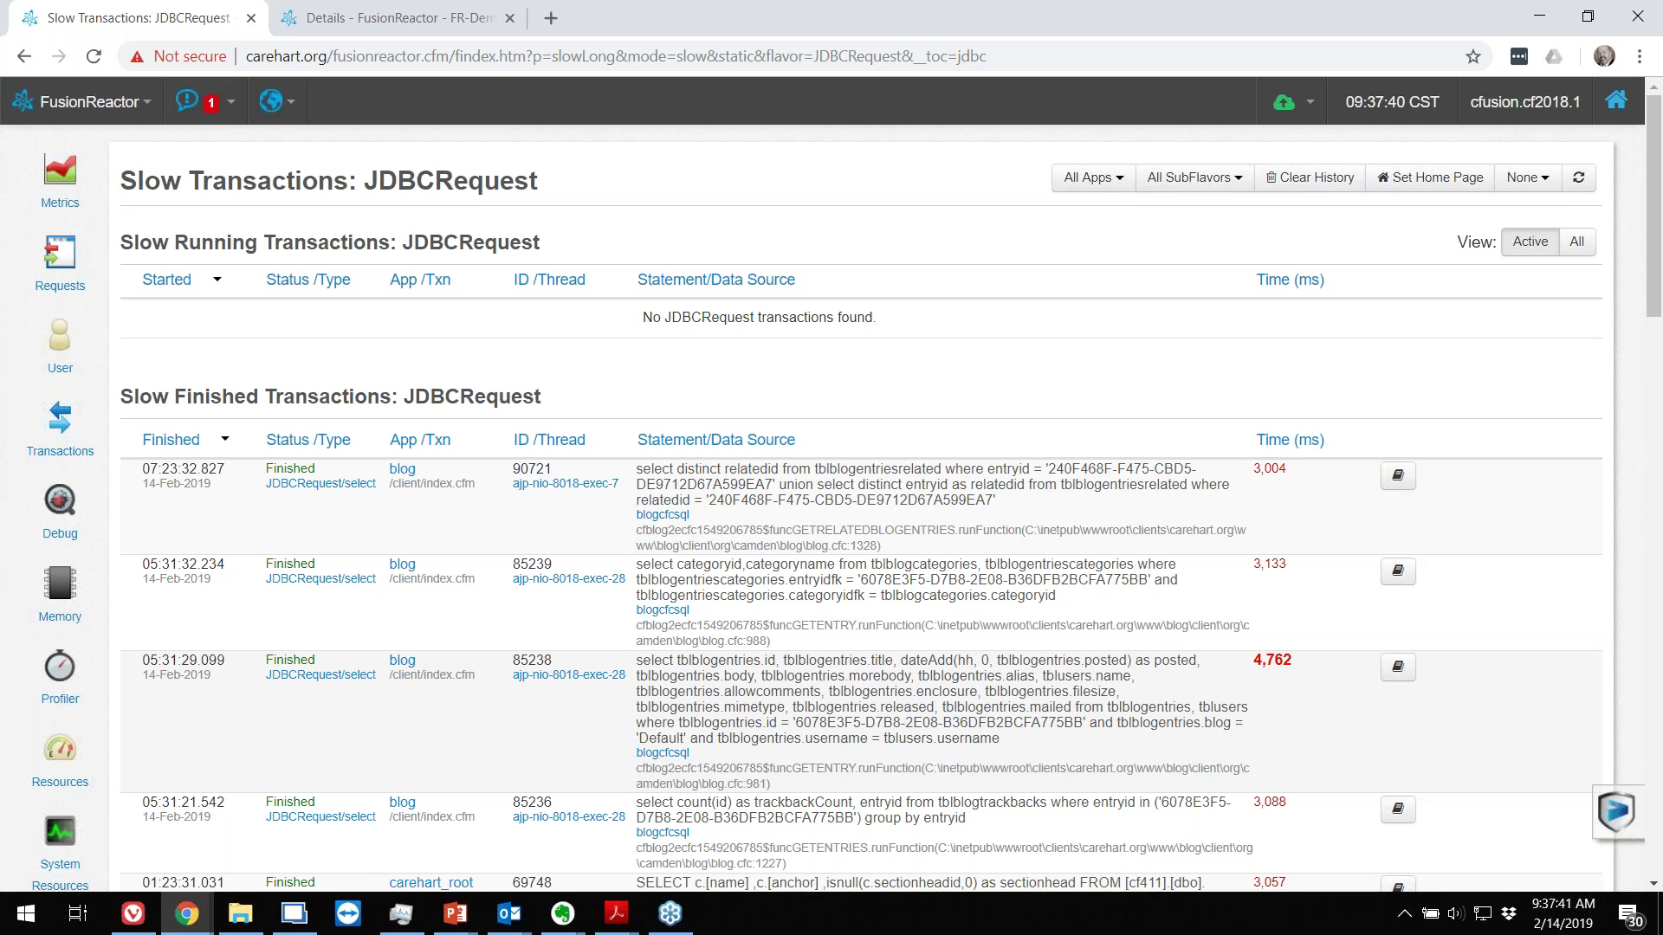
scroll(355, 516, "down", 2)
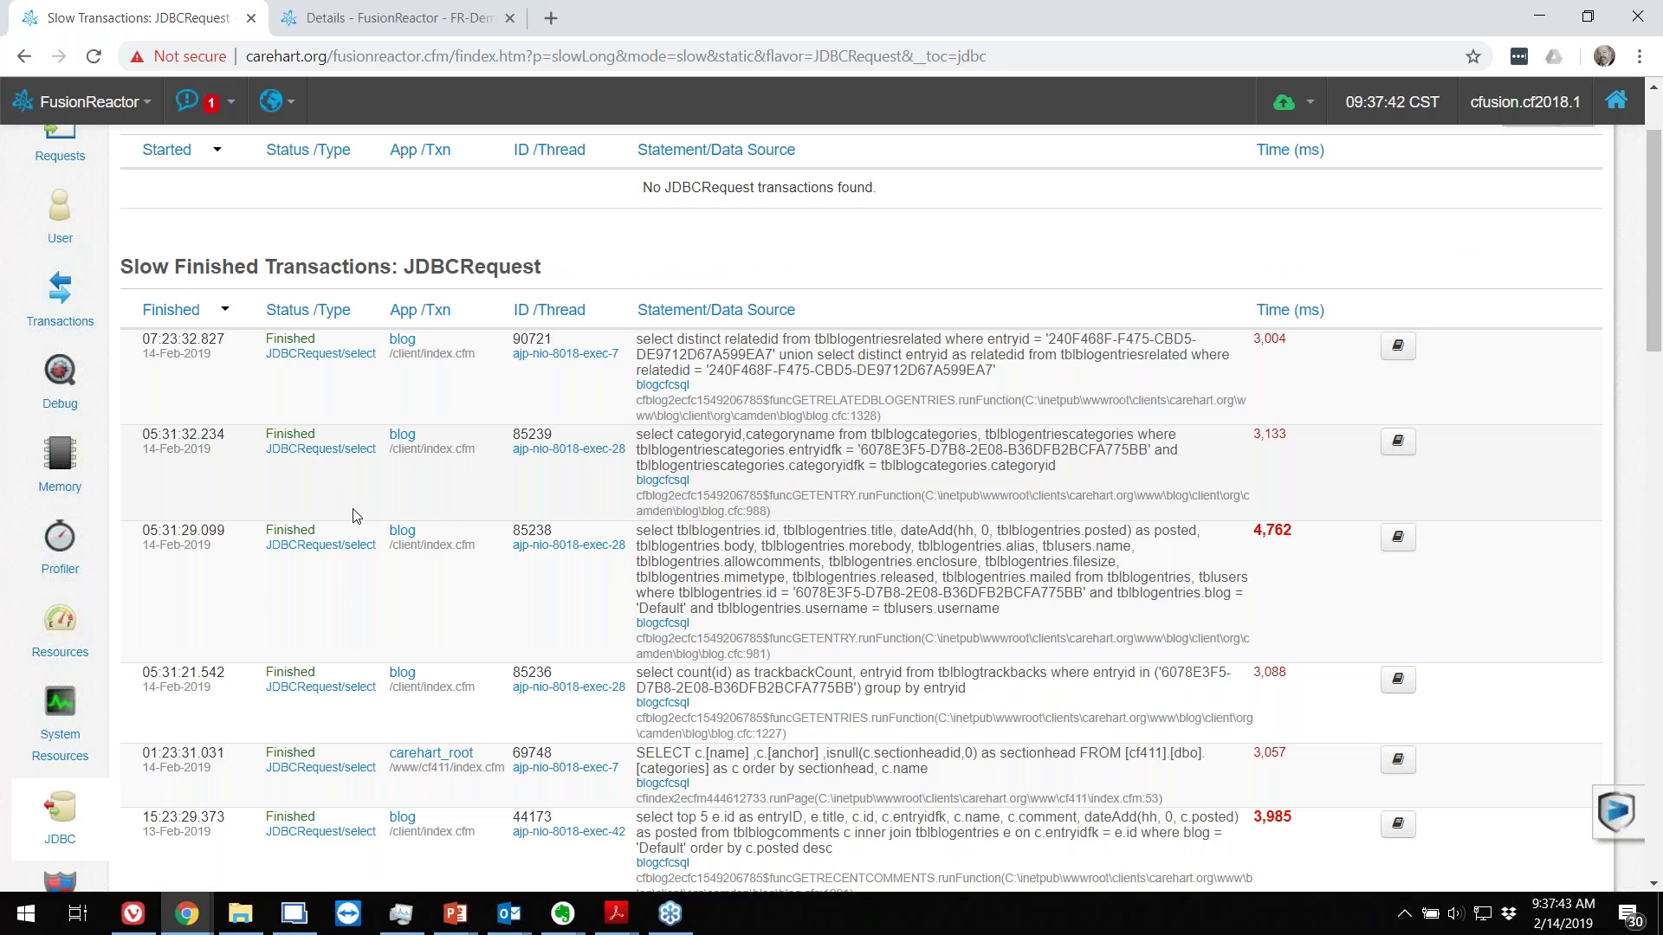
Step: Examine the relations and master transaction of the slow category query finished at 05:31:32.234, and return to the slow JDBC list
left_click(355, 516)
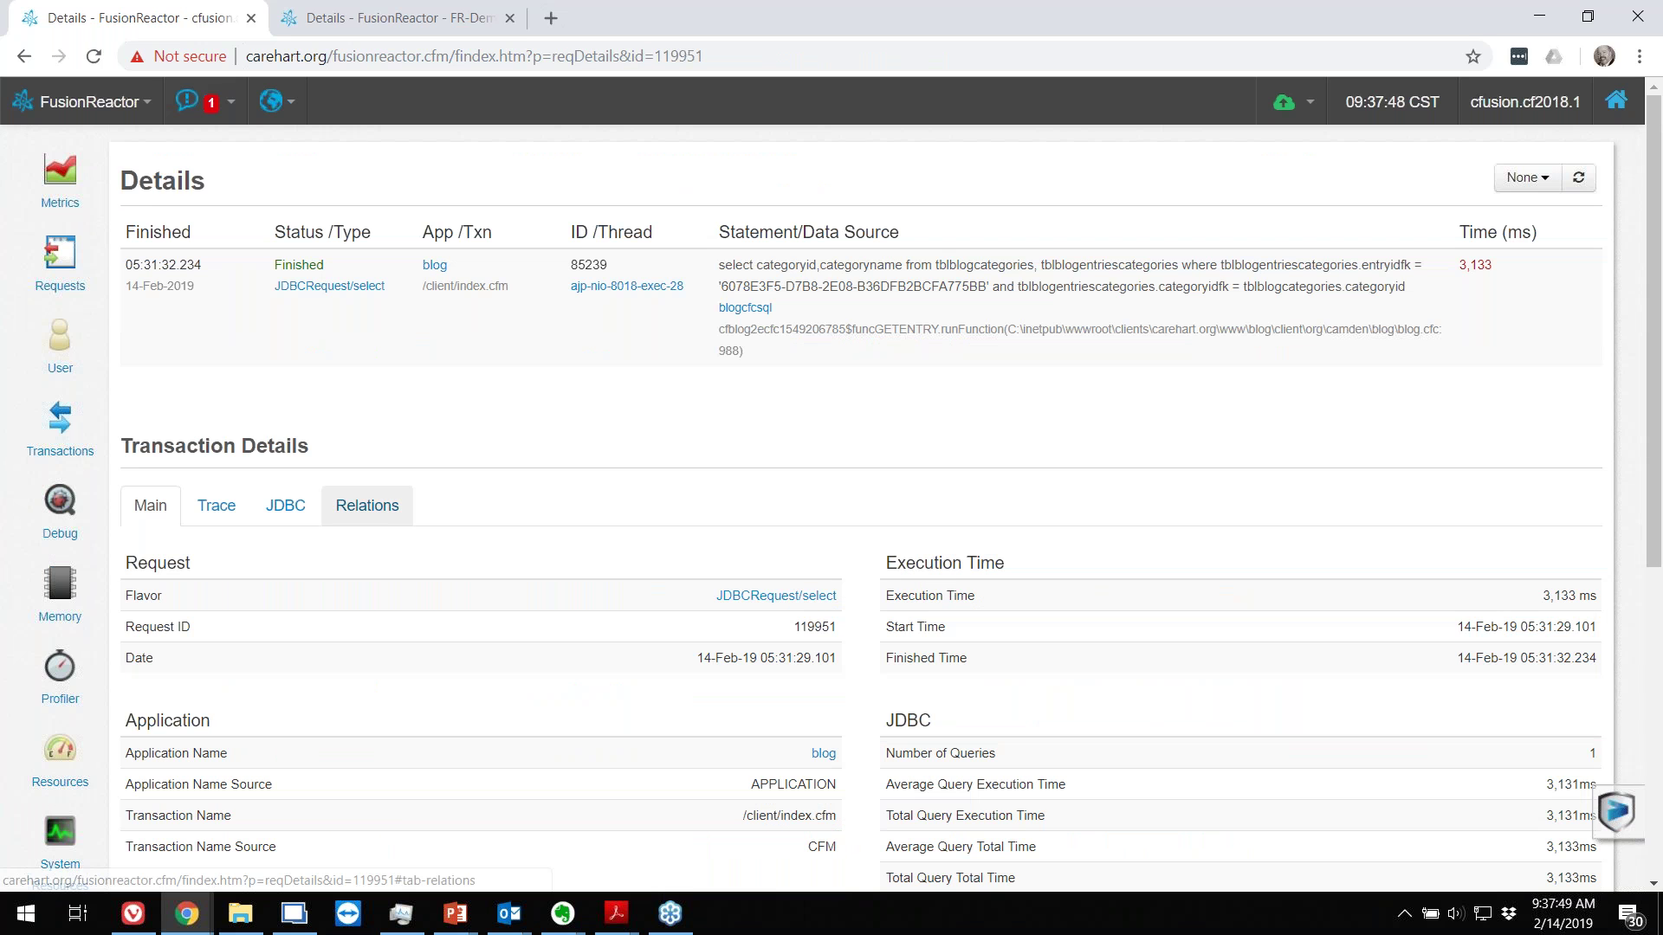
left_click(388, 515)
scroll(378, 590, "down", 3)
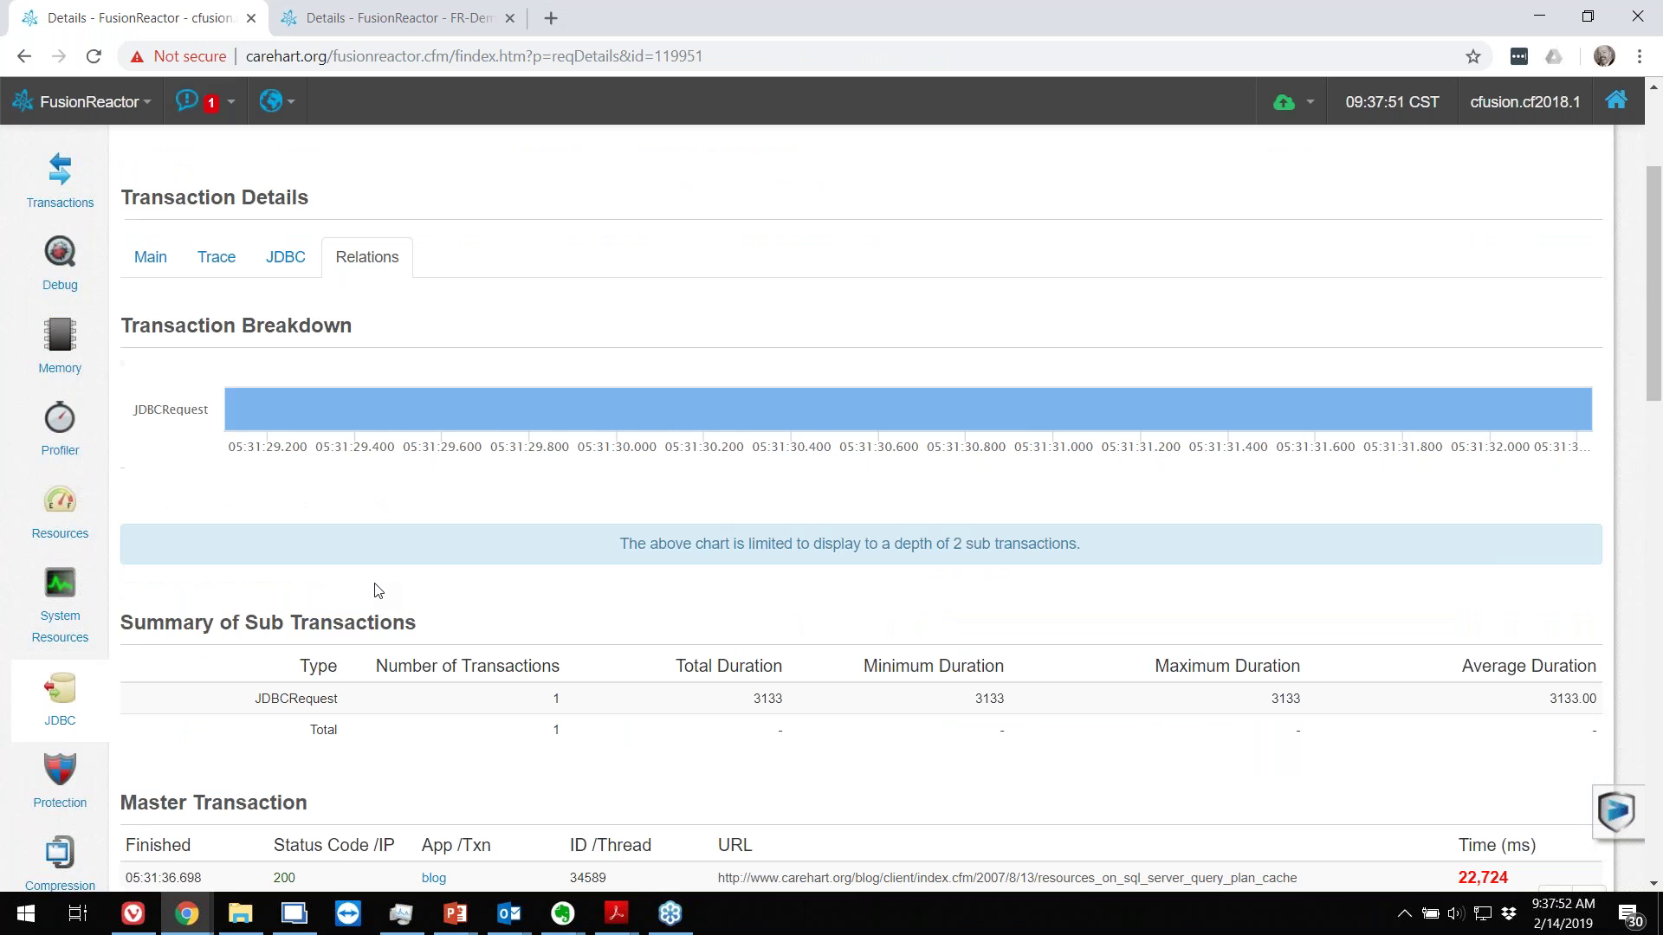
scroll(377, 589, "down", 3)
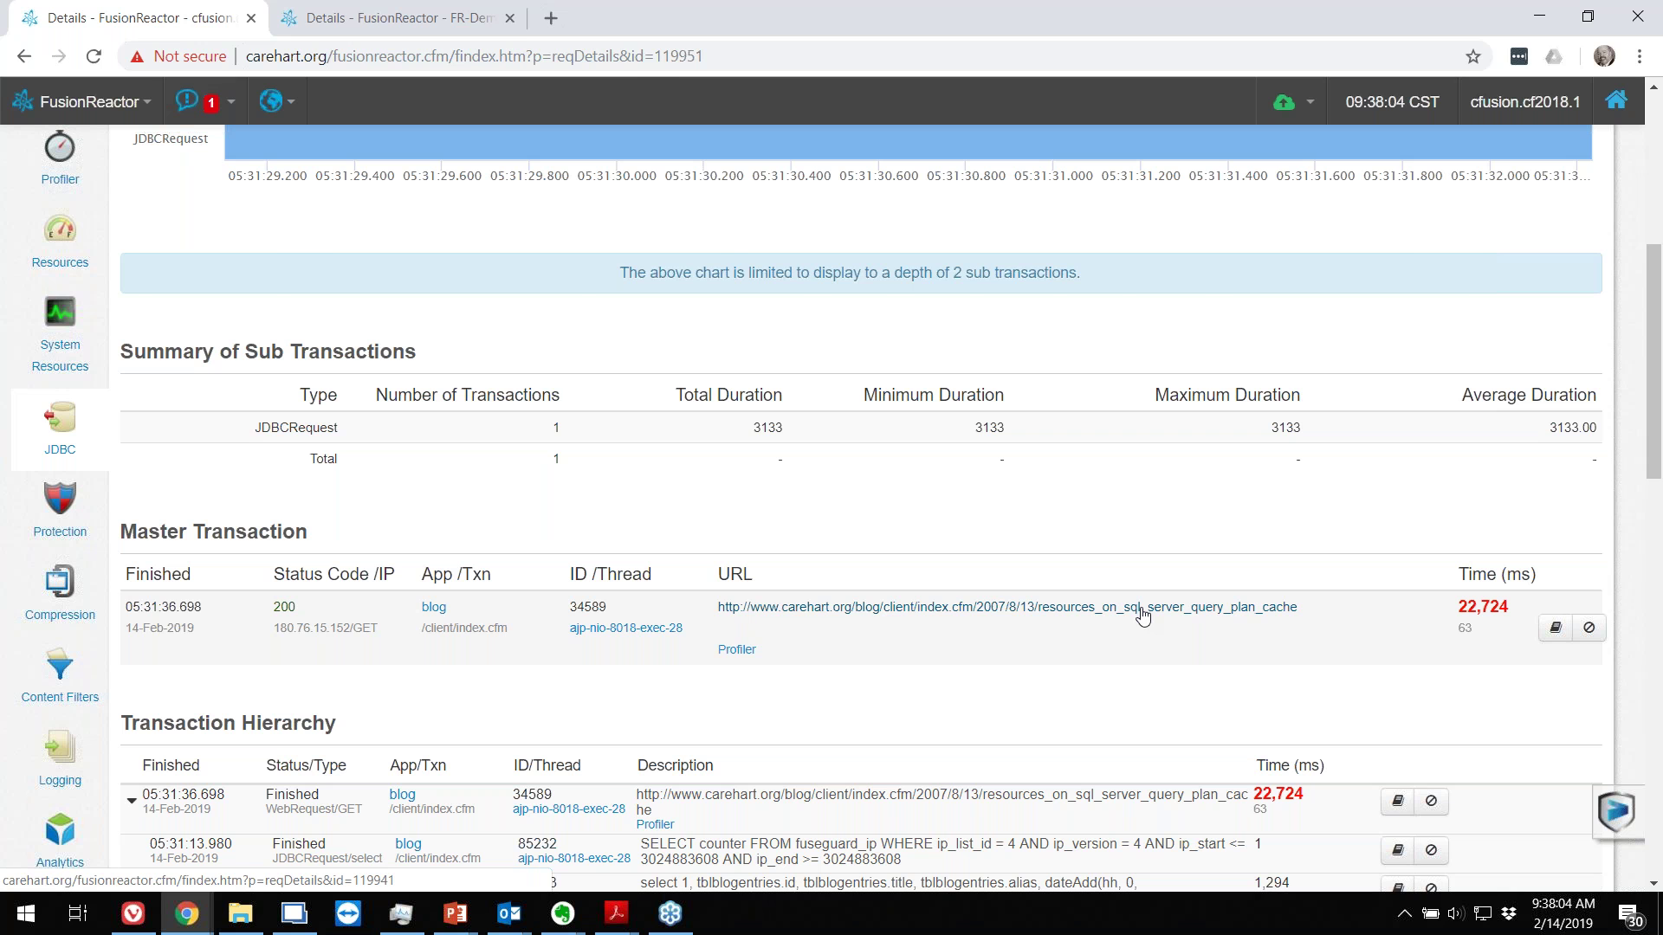
key("alt+Left")
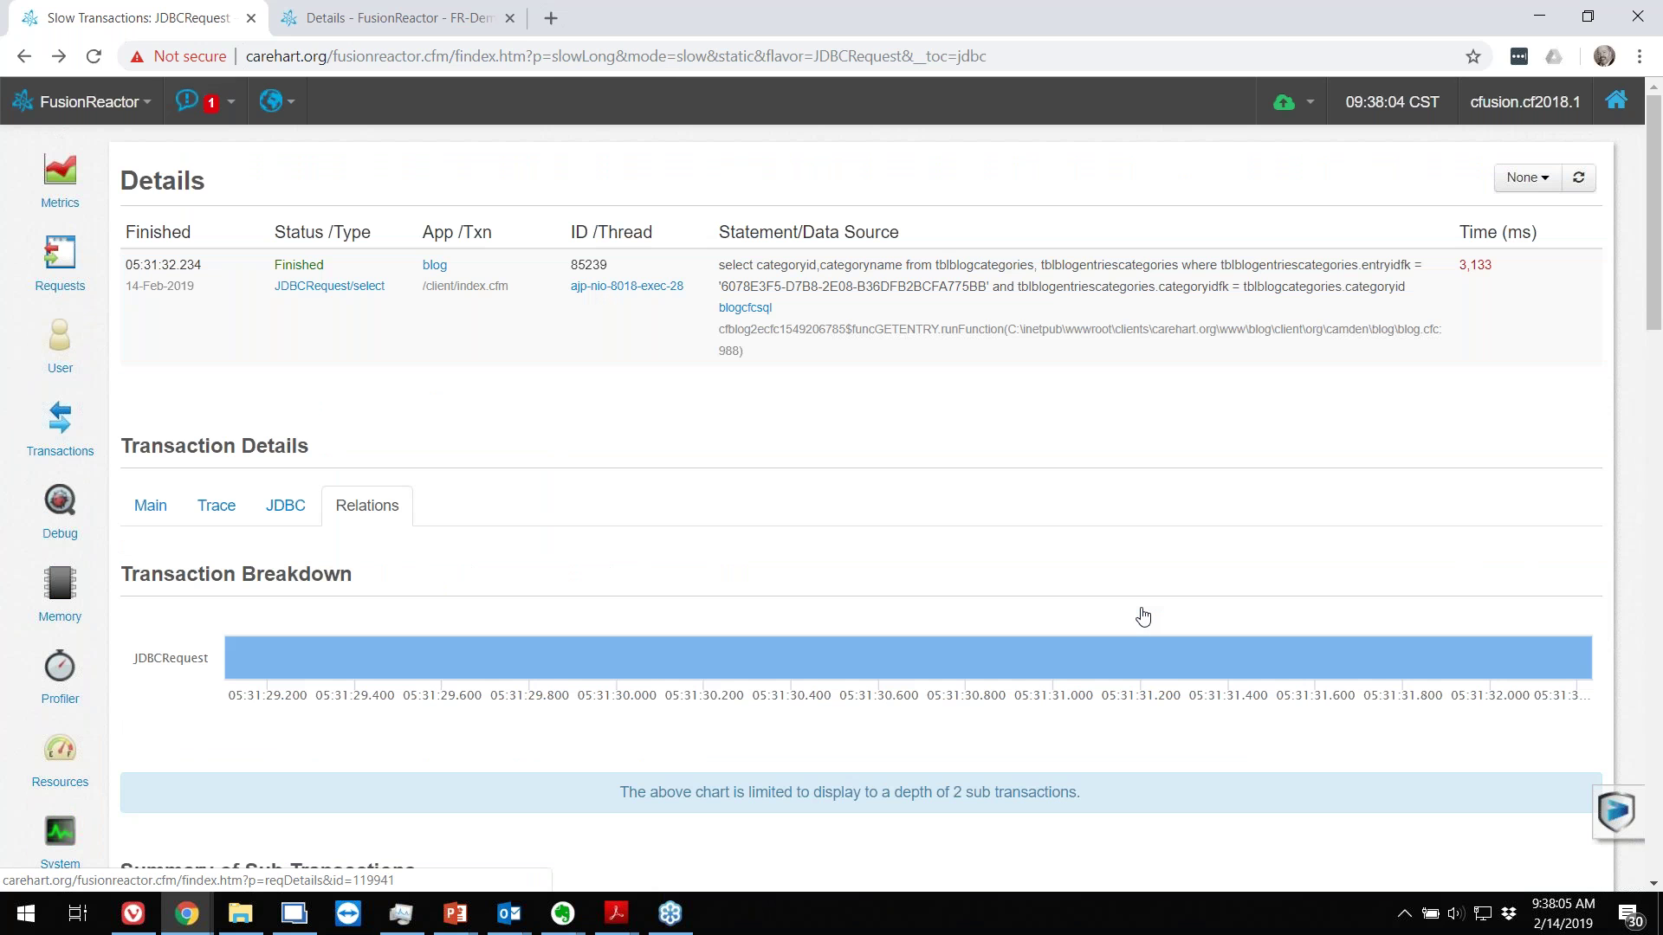
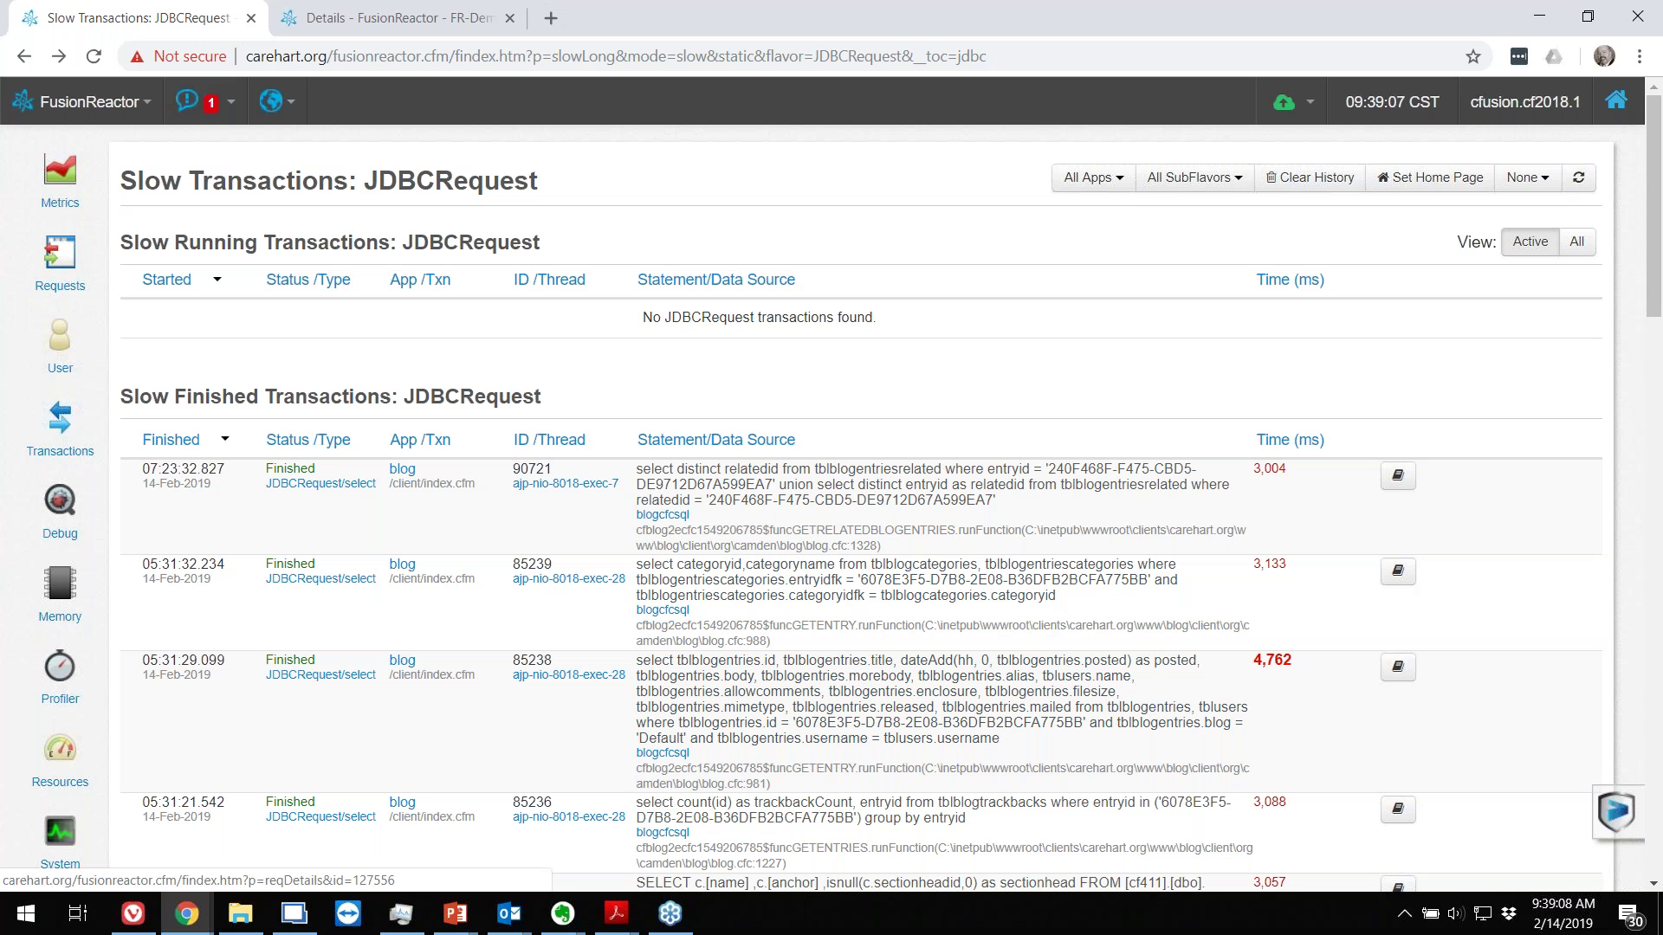
Step: Filter the slow JDBC transactions by the CanvasWiki application, and switch the filter to the root application
left_click(1093, 176)
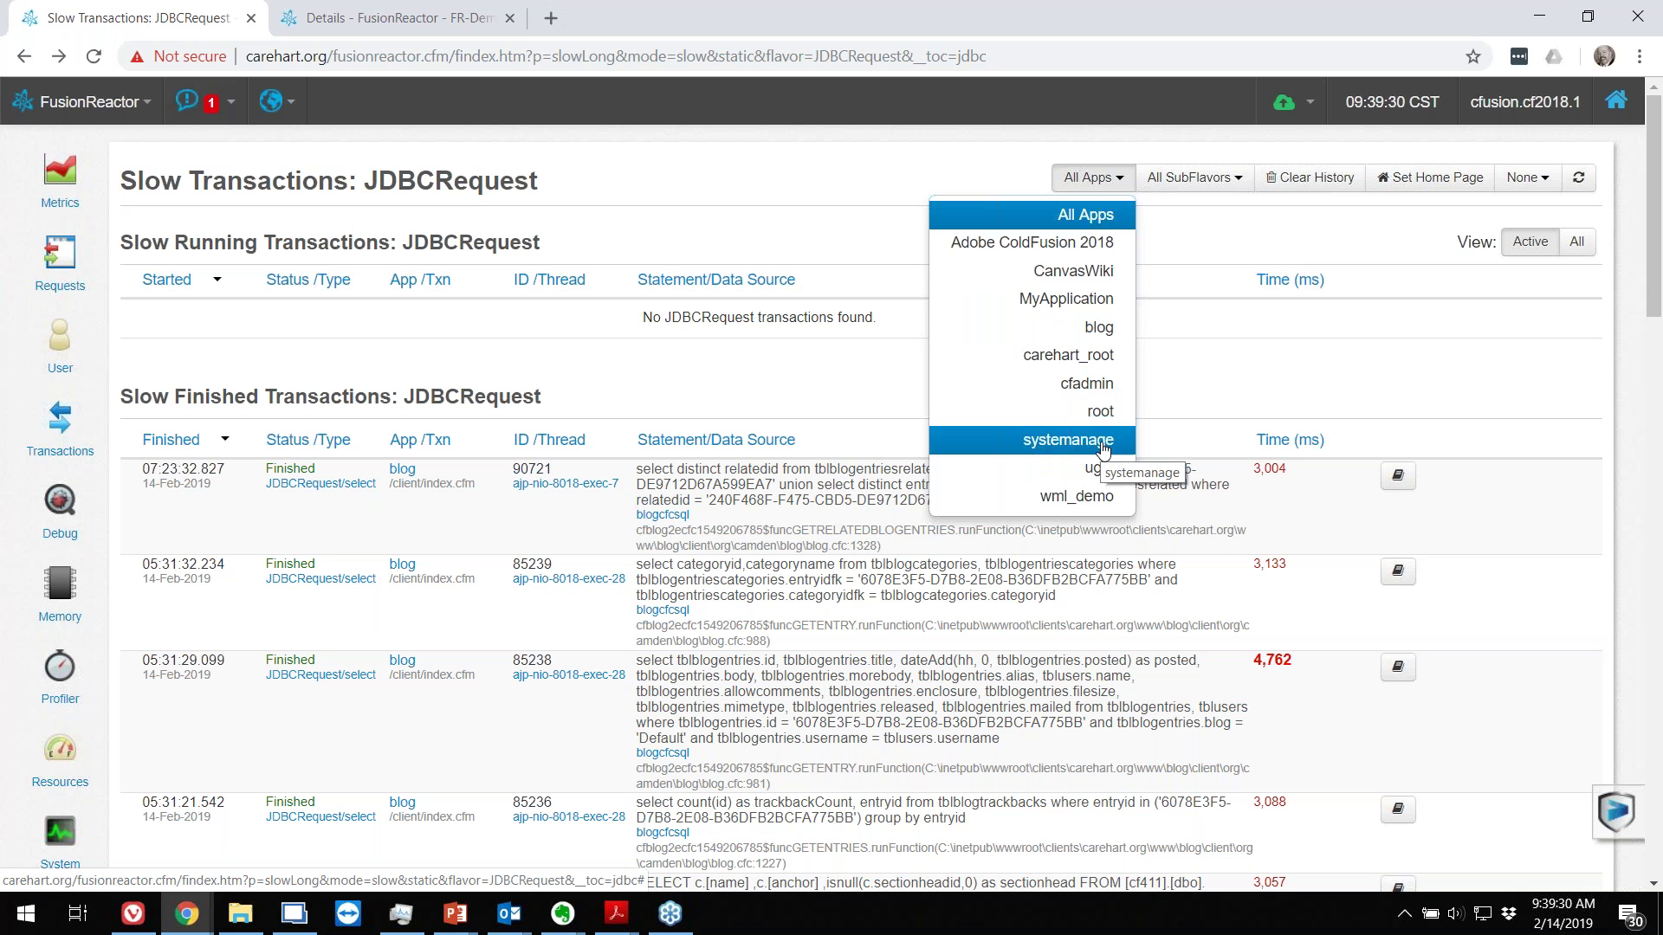
left_click(1093, 271)
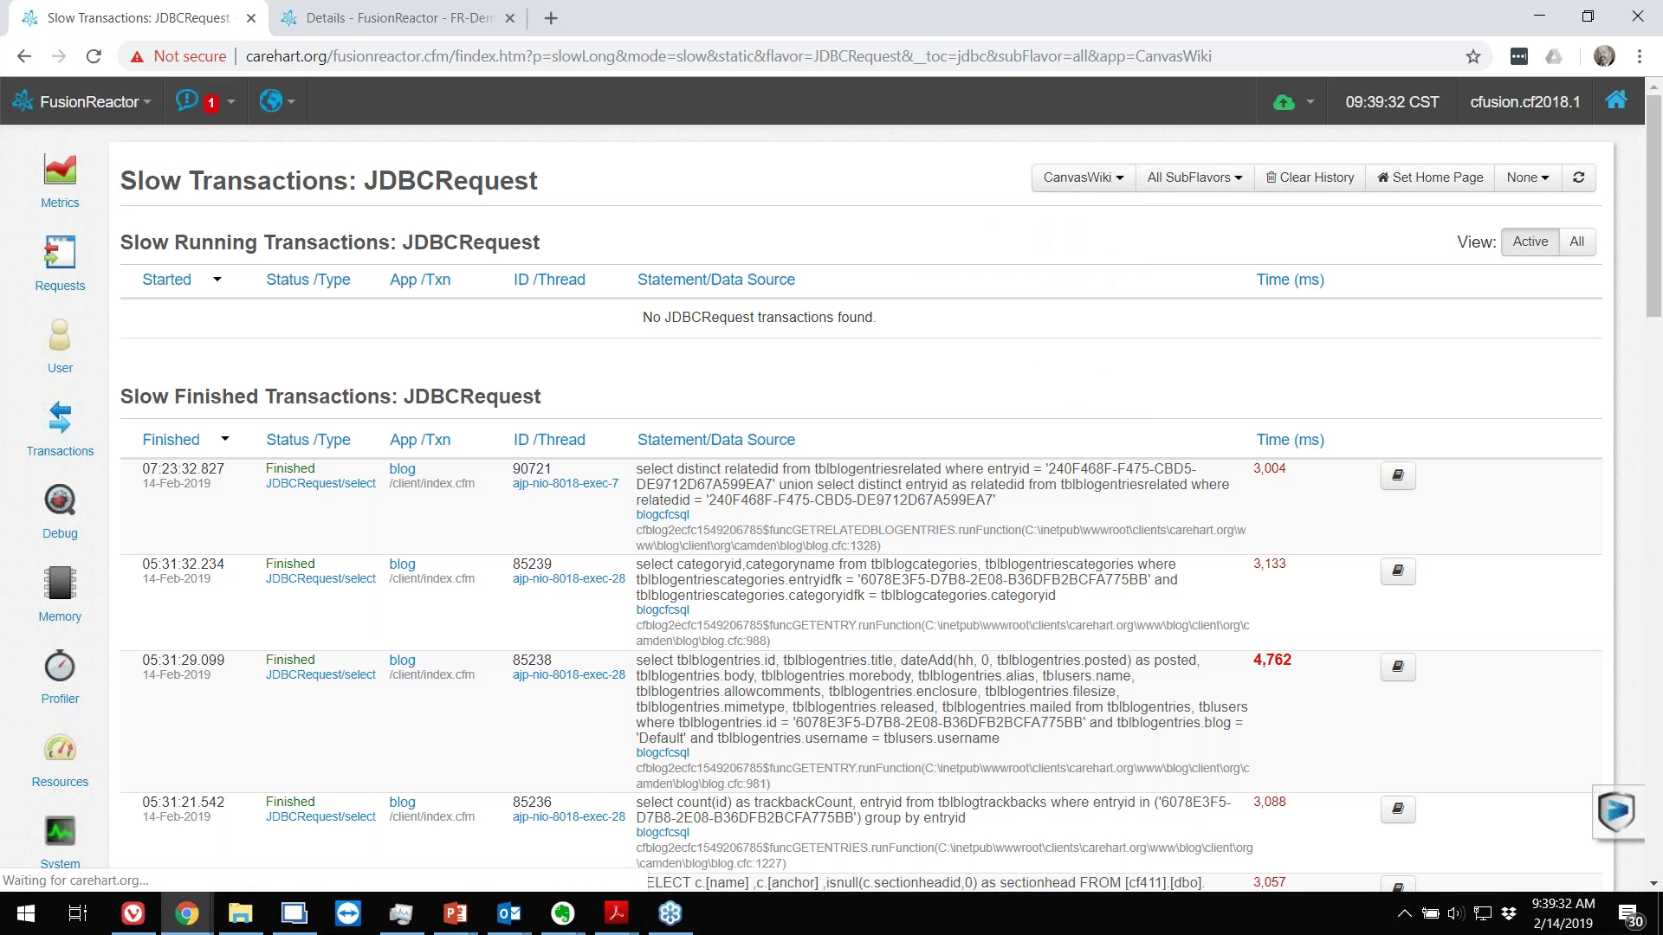
left_click(1081, 178)
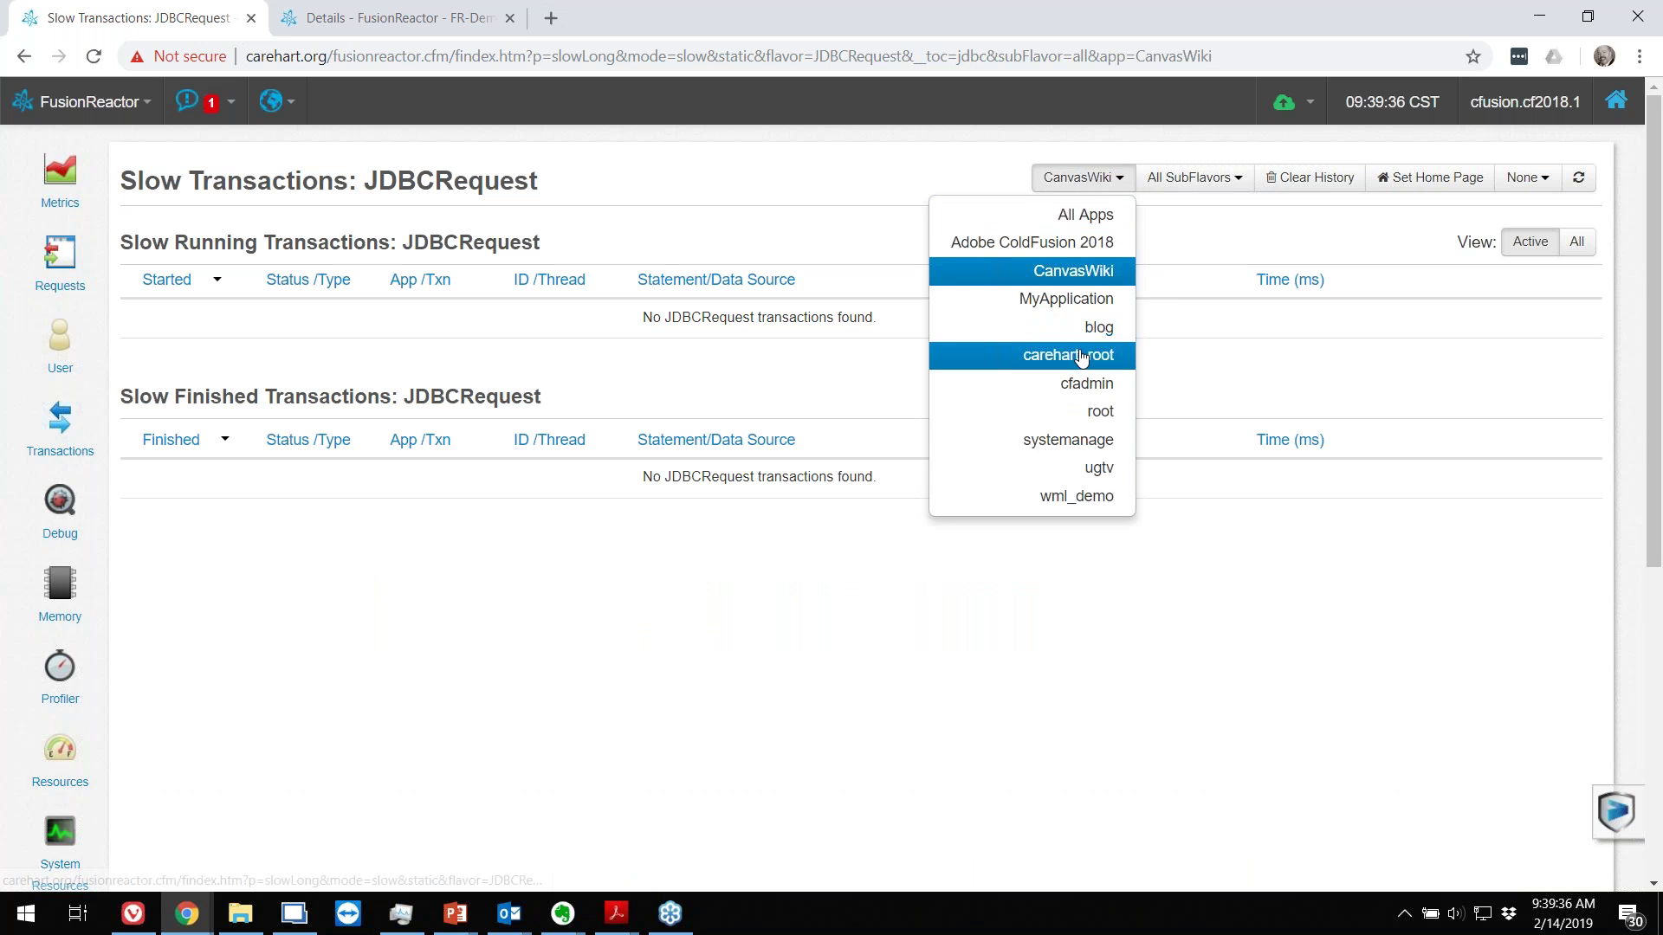
left_click(1096, 411)
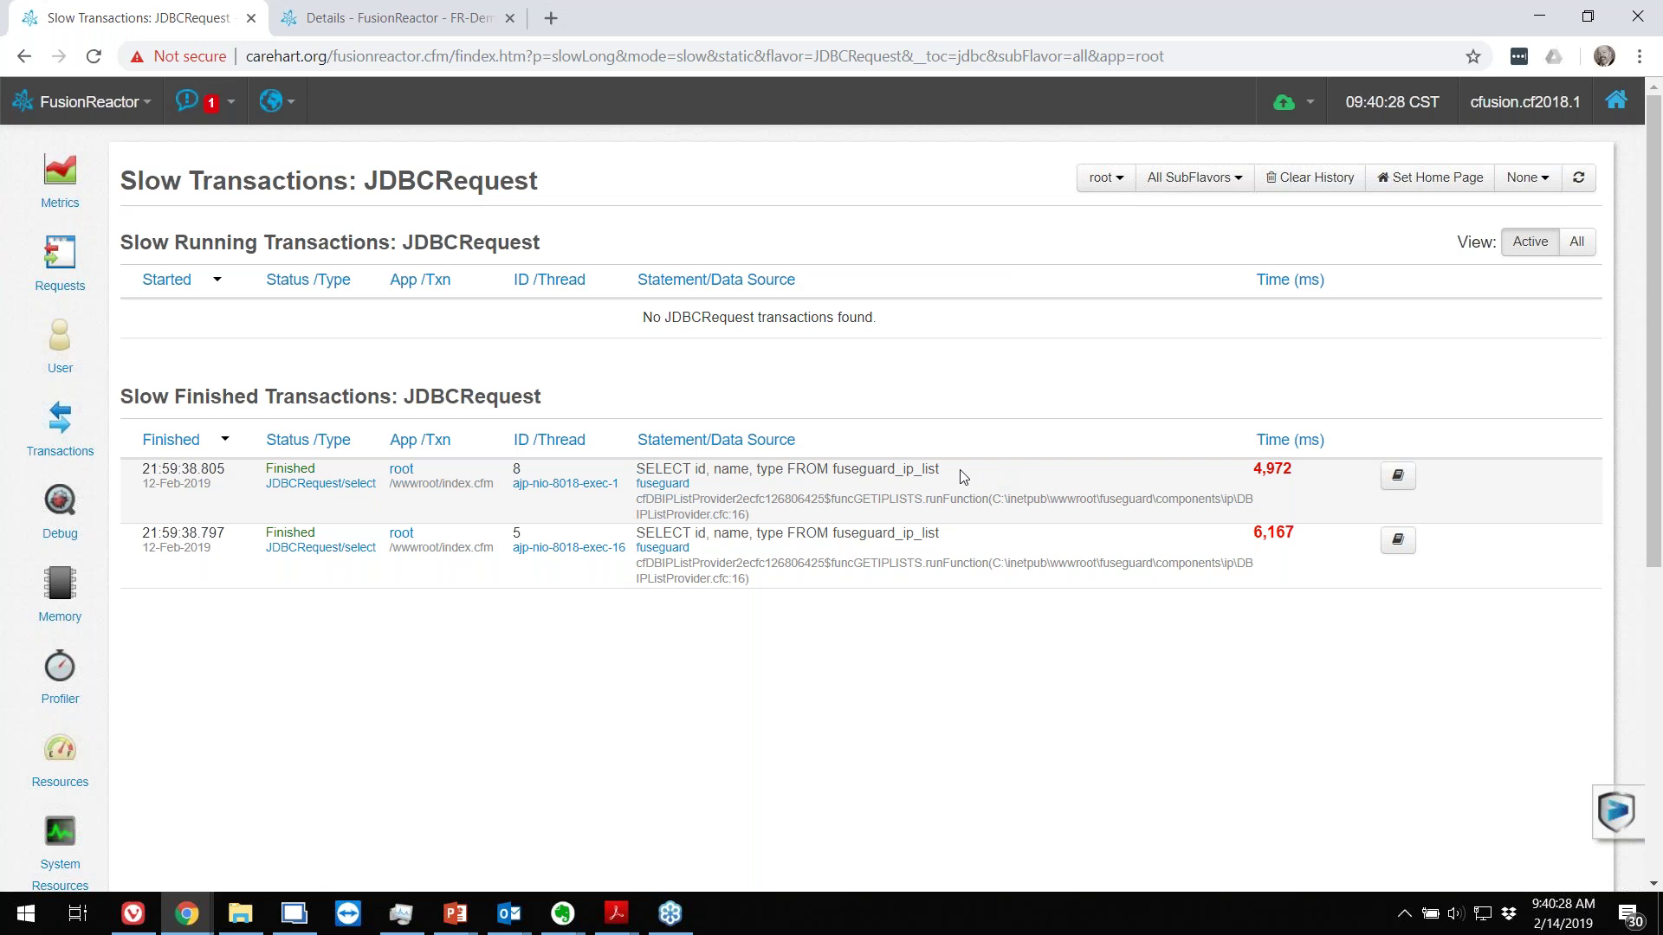
Step: Open the slow fuseguard_ip_list query finished at 21:59:38.805, show its relations and open its master transaction
left_click(882, 478)
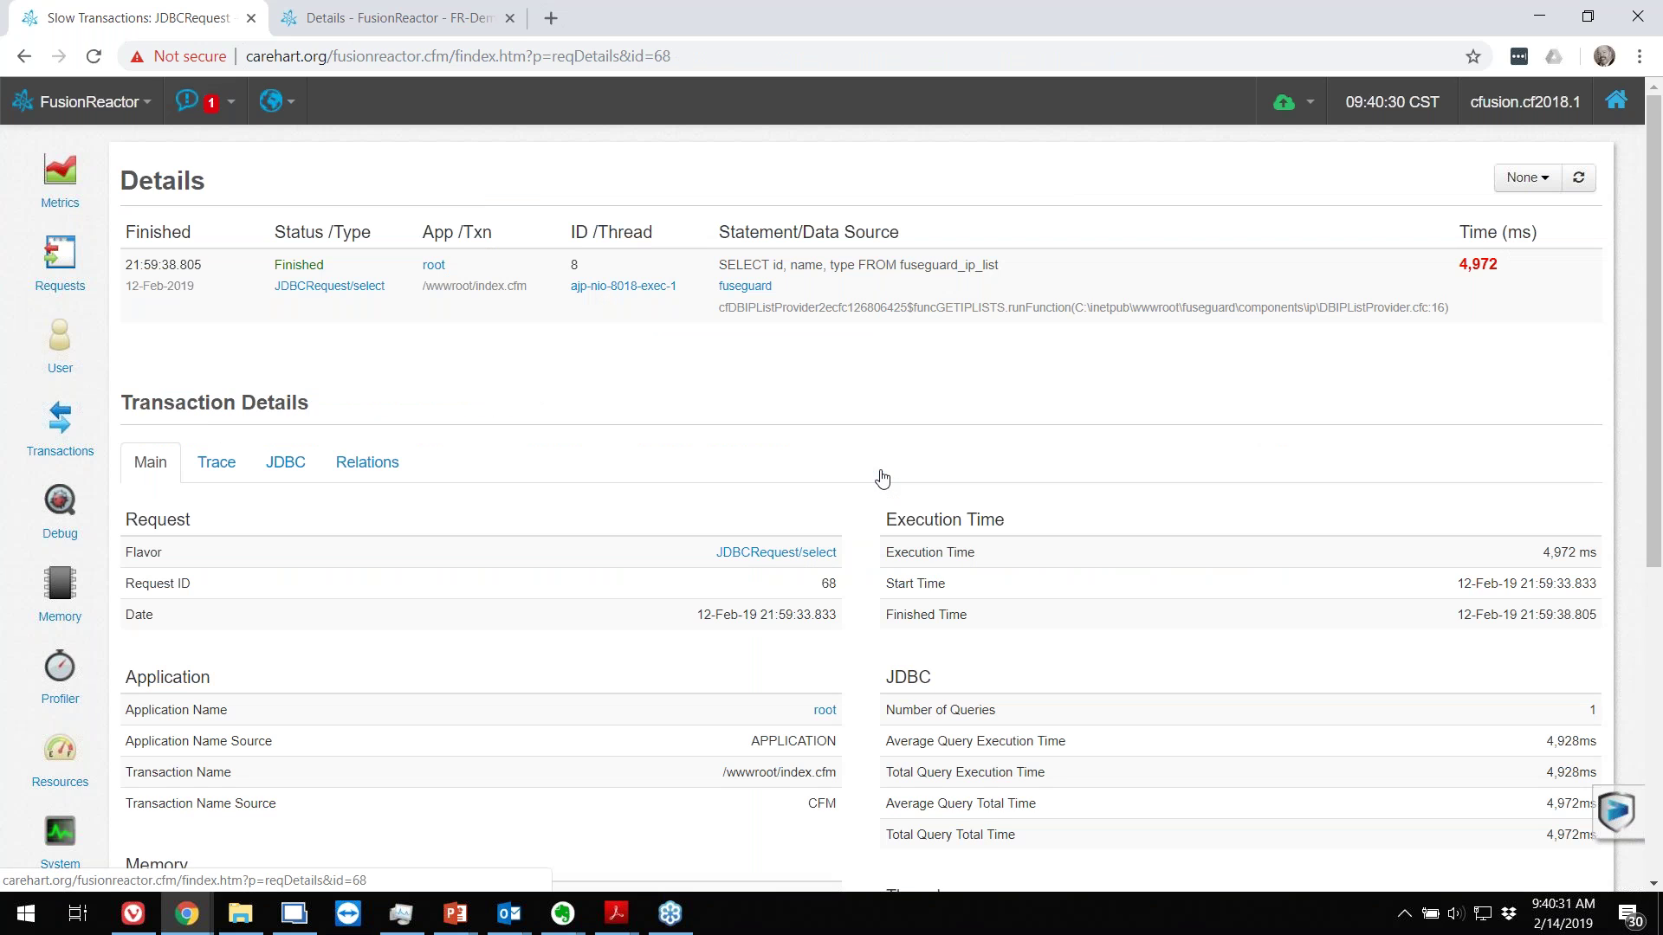
left_click(343, 473)
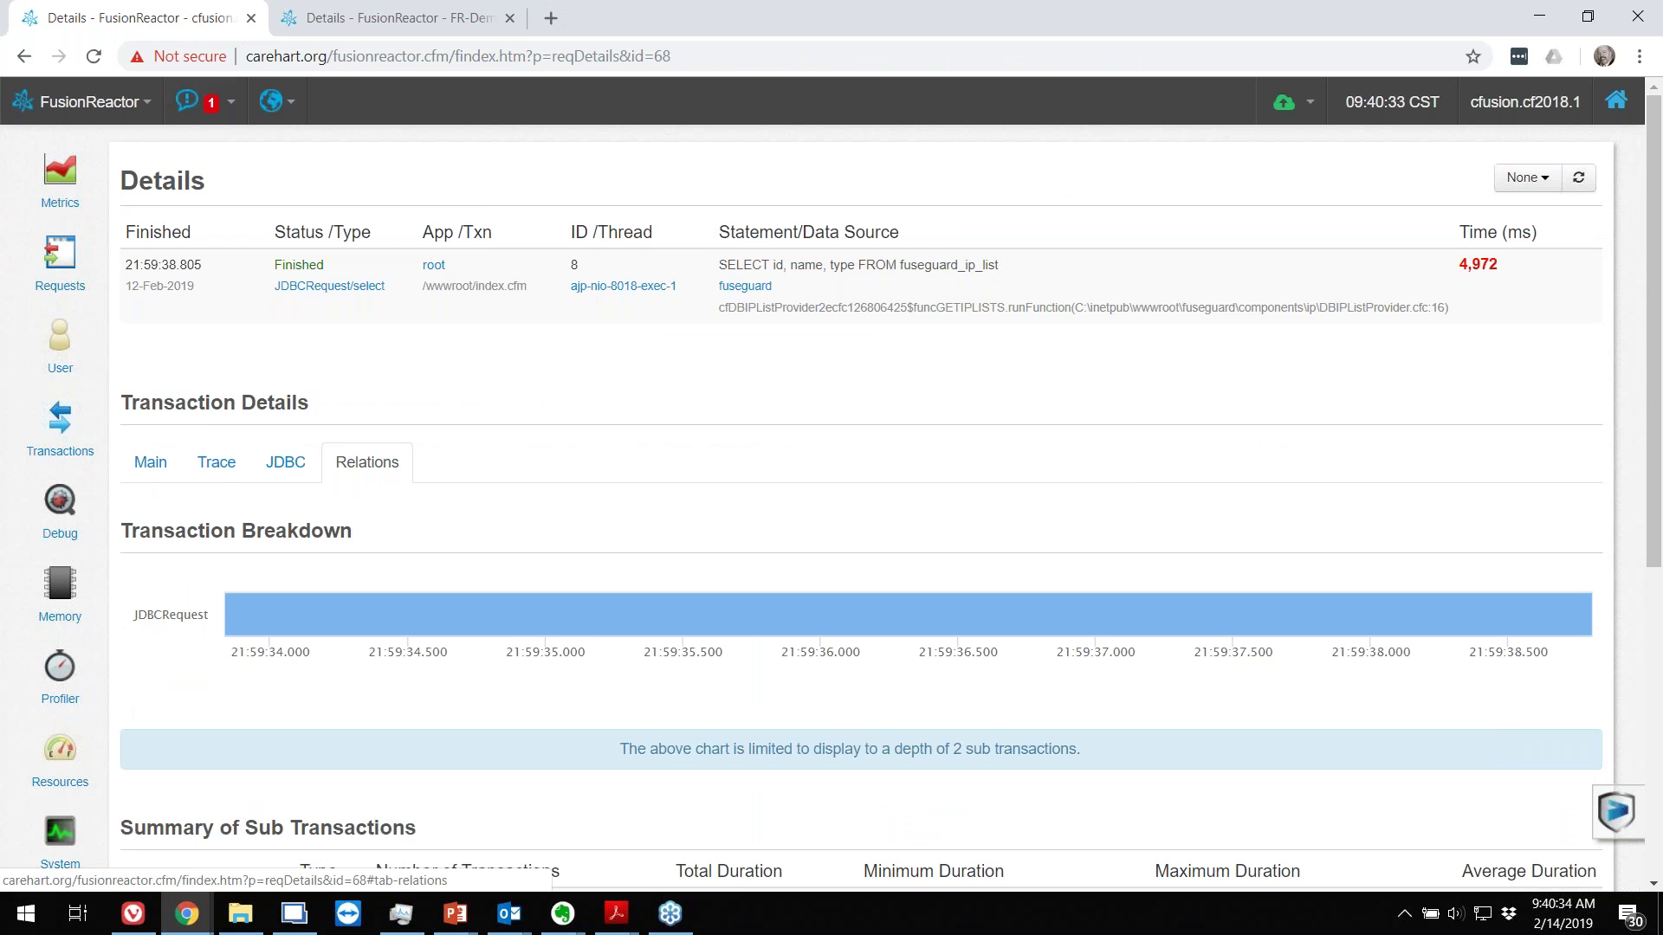
scroll(860, 502, "down", 2)
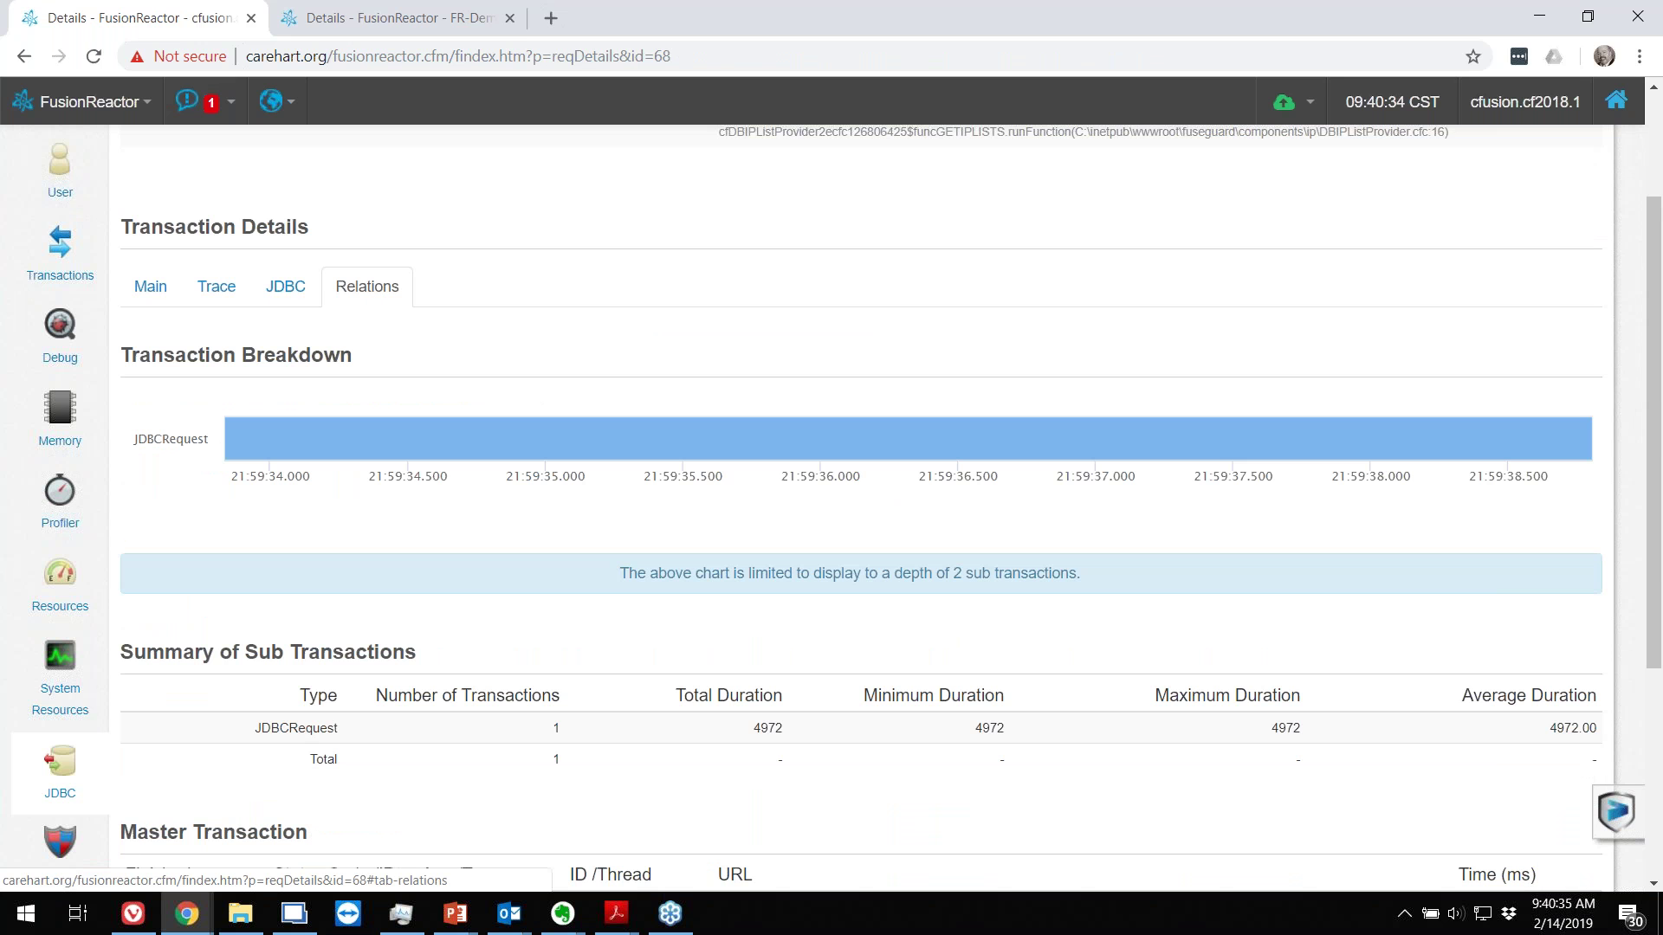
scroll(860, 502, "down", 4)
scroll(861, 502, "up", 6)
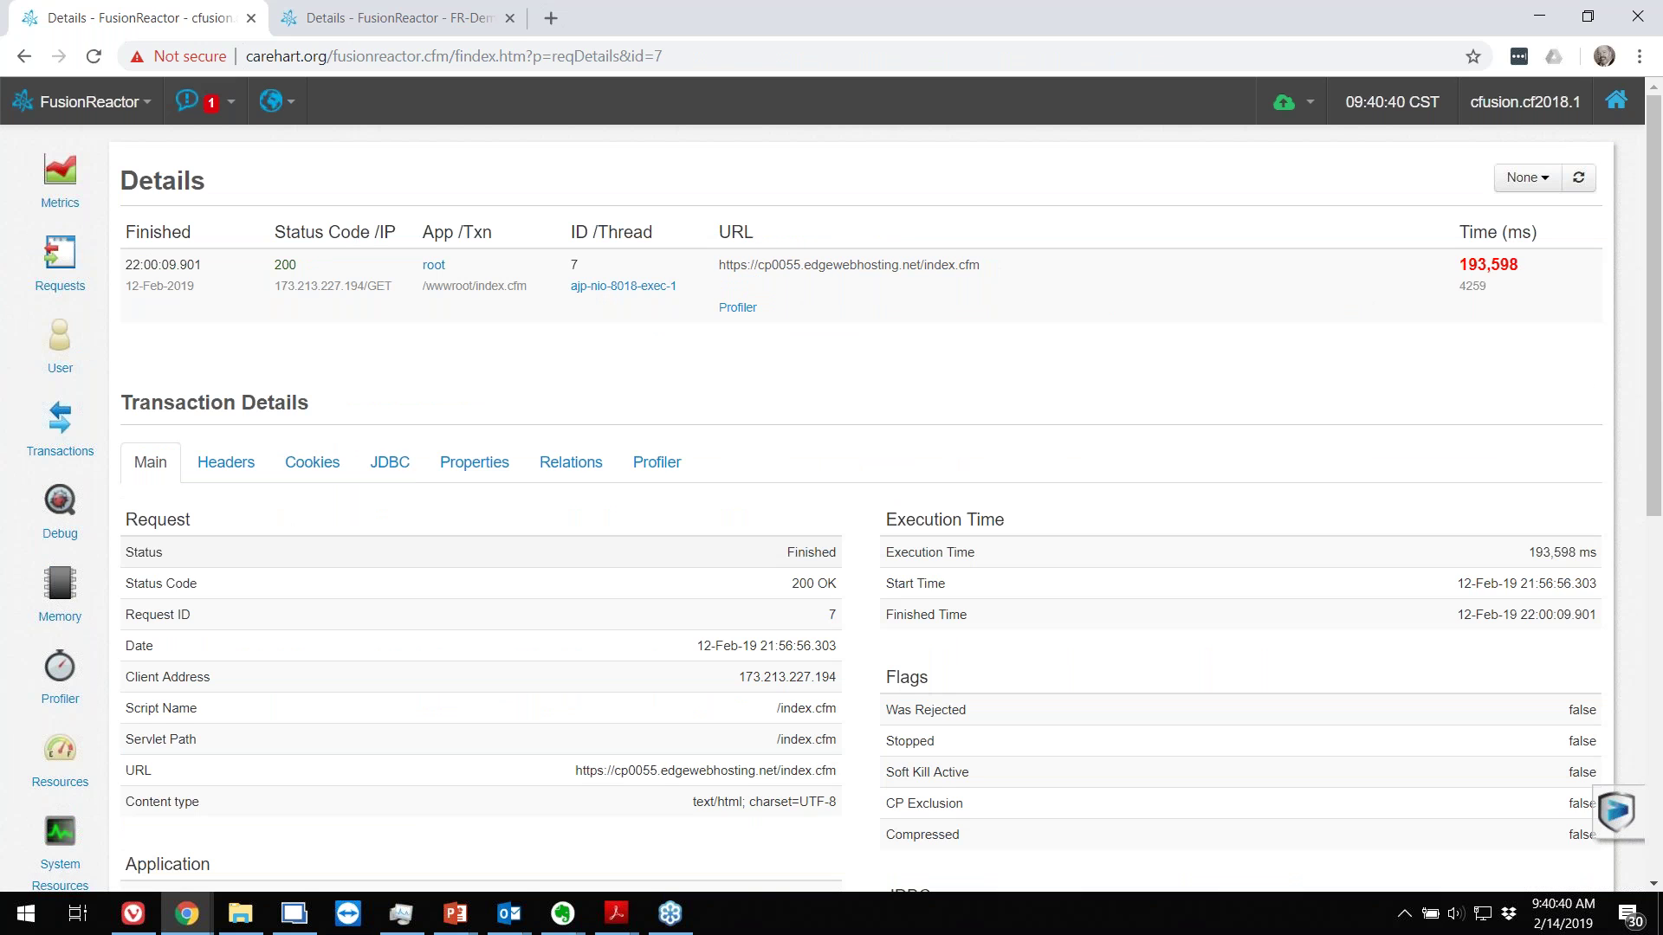
Step: Show the master request's JDBC details and review its timing summary, row counts and slowest SQL
scroll(386, 391, "down", 1)
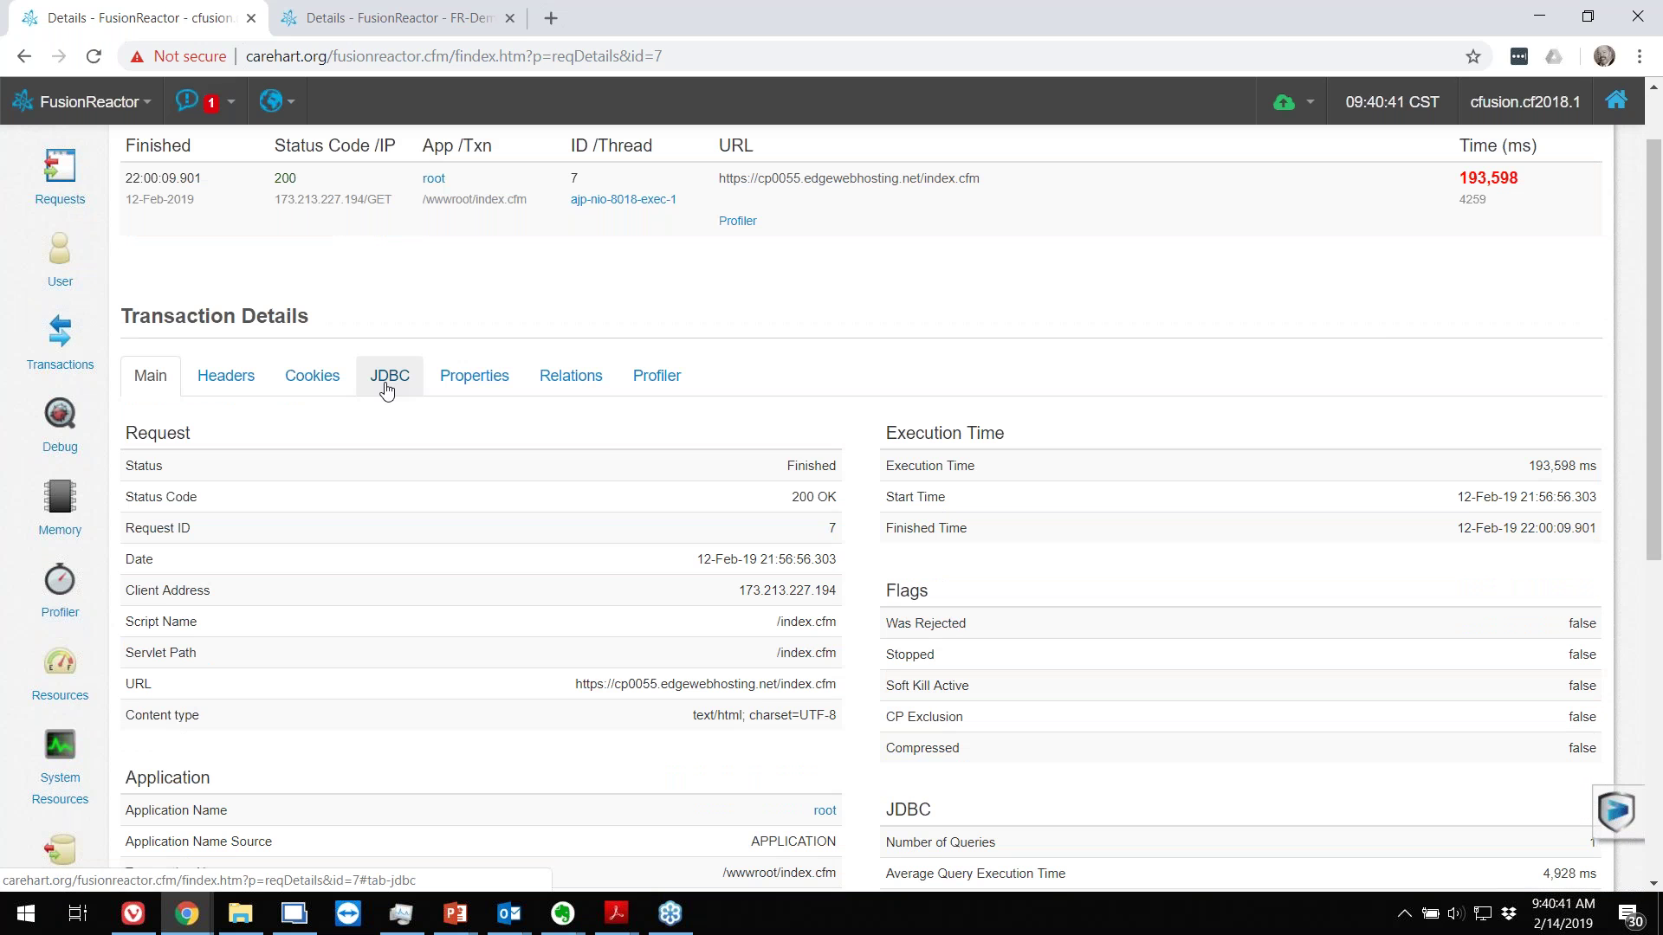
left_click(387, 388)
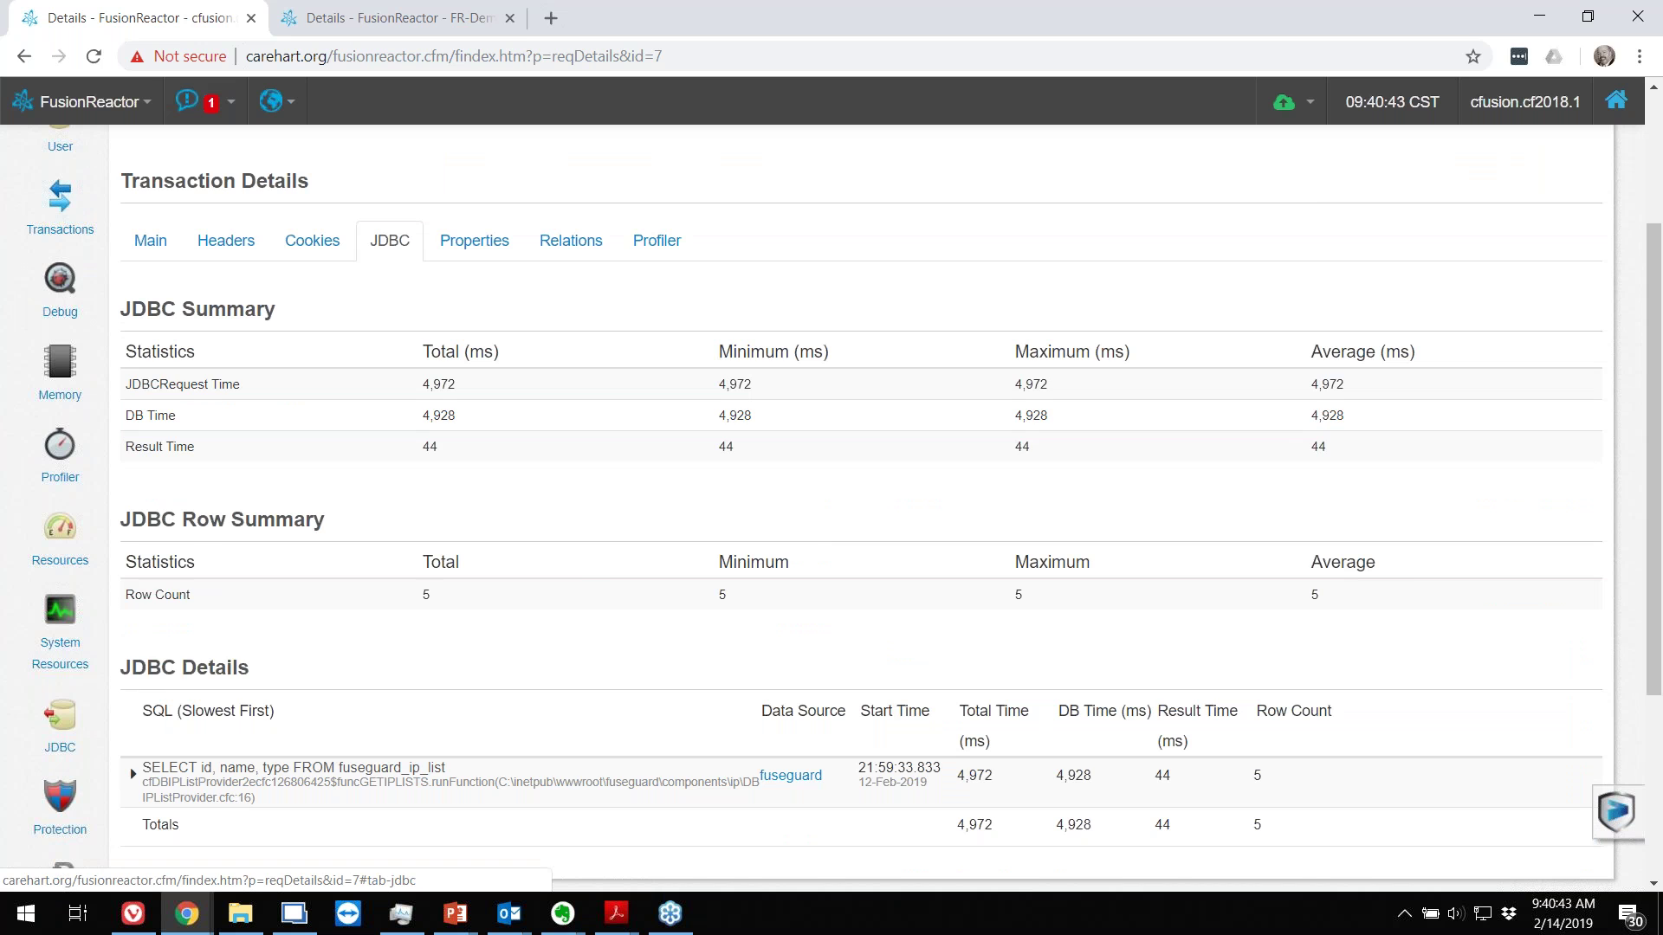
scroll(429, 519, "down", 3)
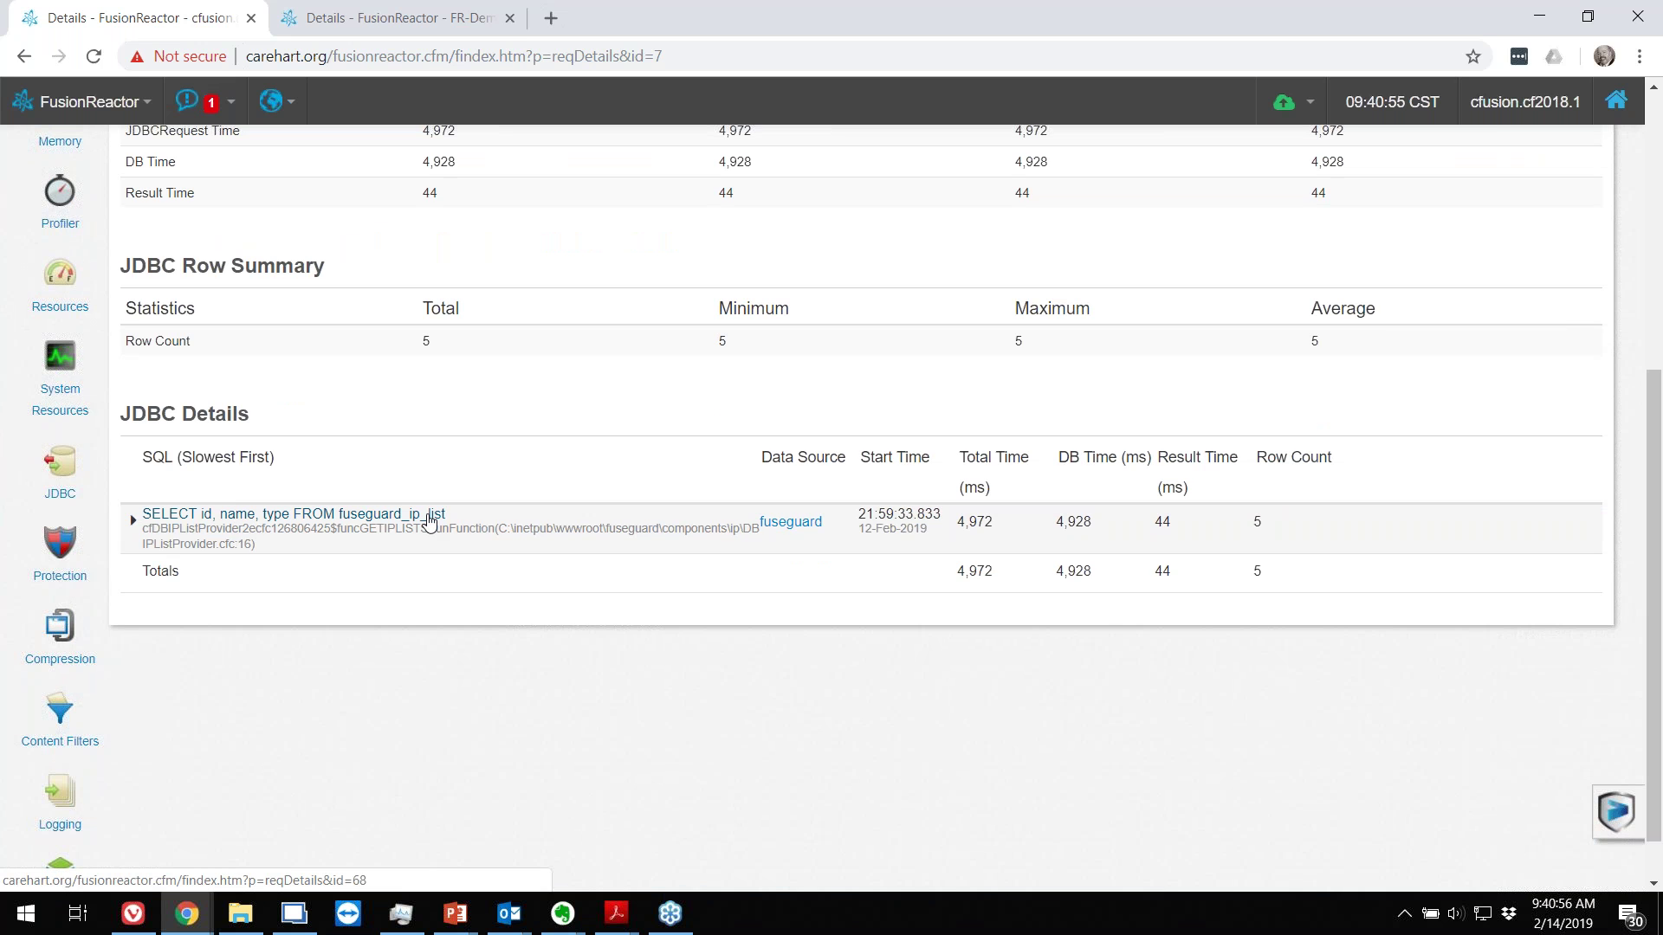
scroll(429, 520, "up", 1)
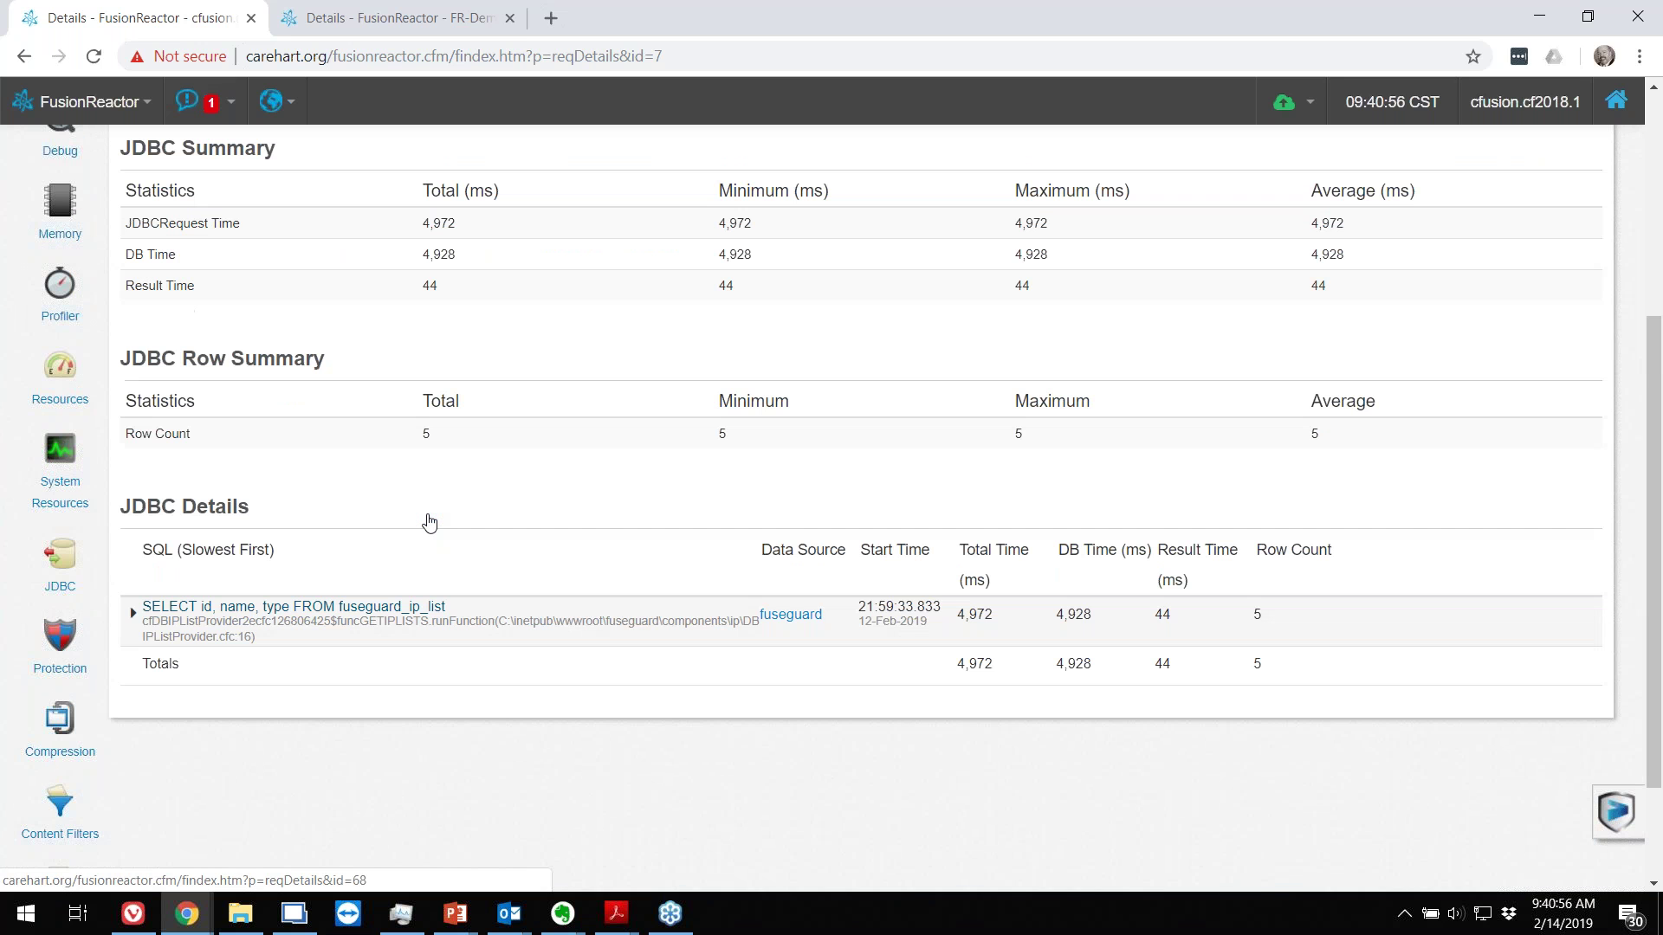
scroll(428, 522, "up", 2)
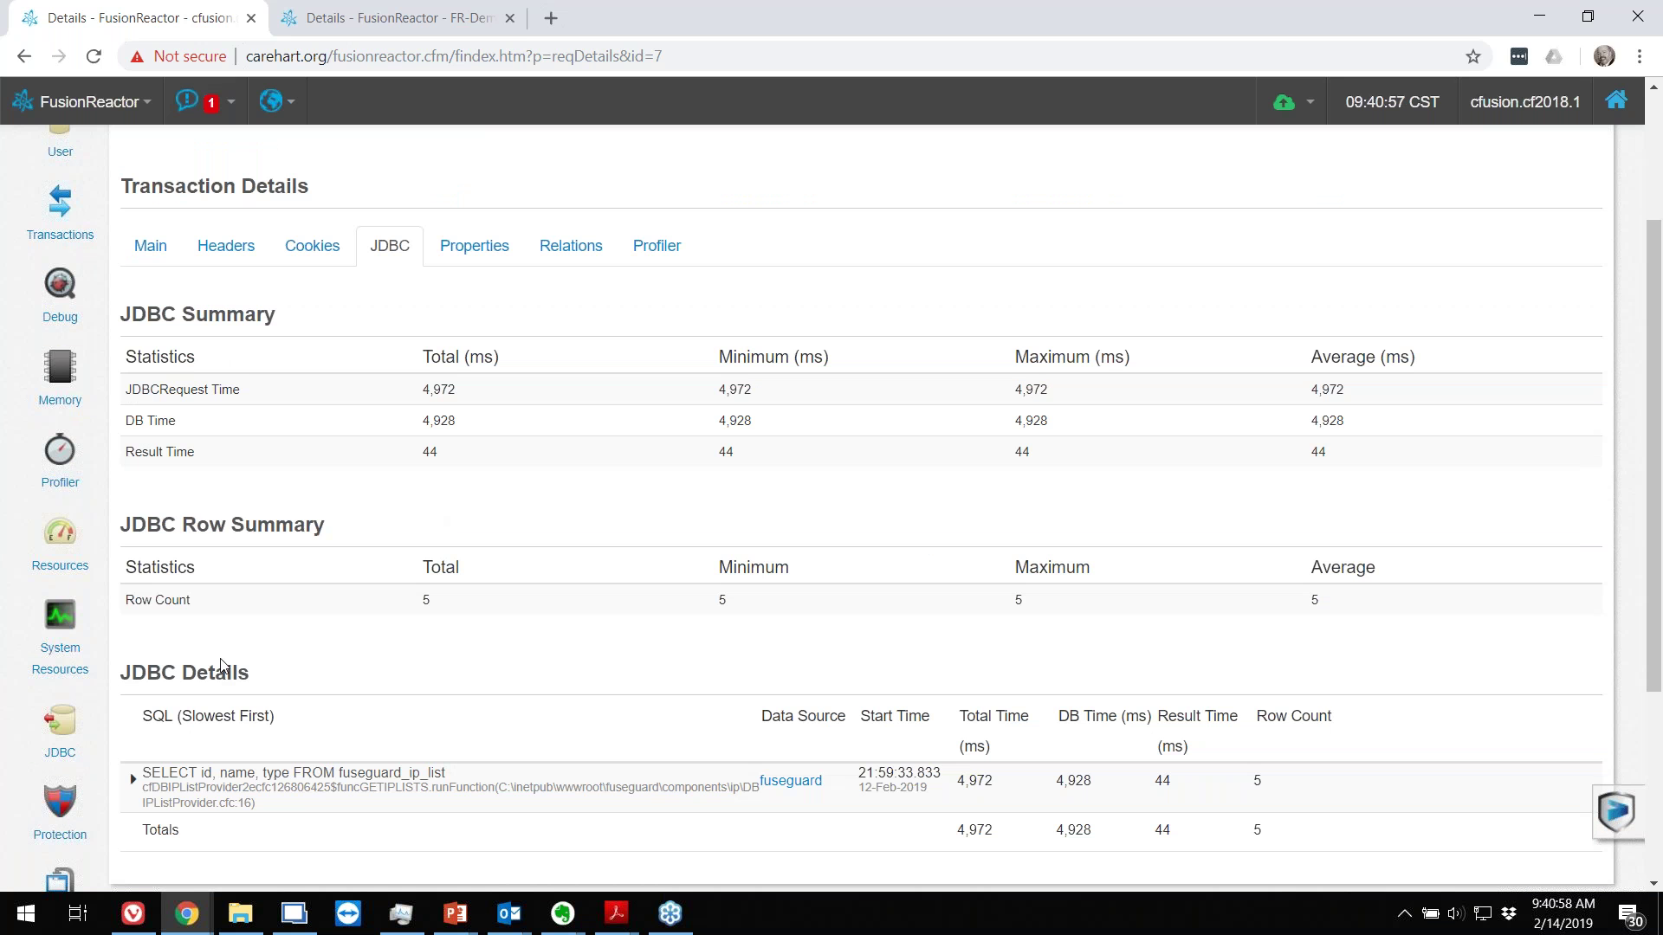
Step: Open the JDBC settings and review the logging, query parameter and SQL text limiting options
mouse_move(61, 723)
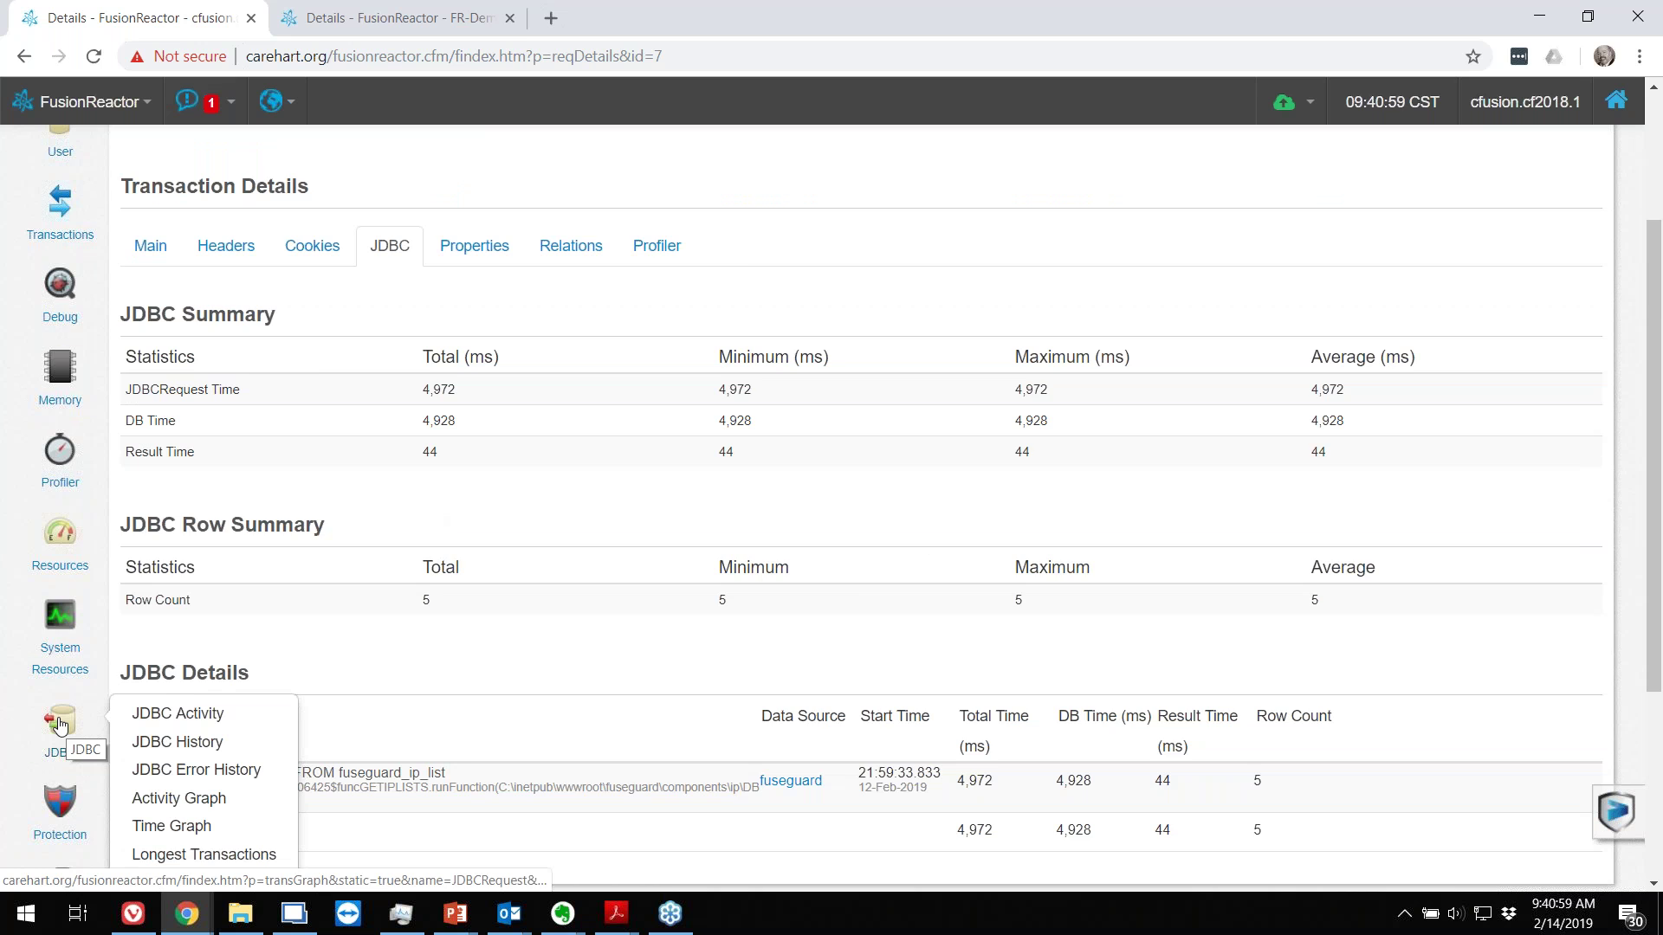
scroll(60, 724, "down", 2)
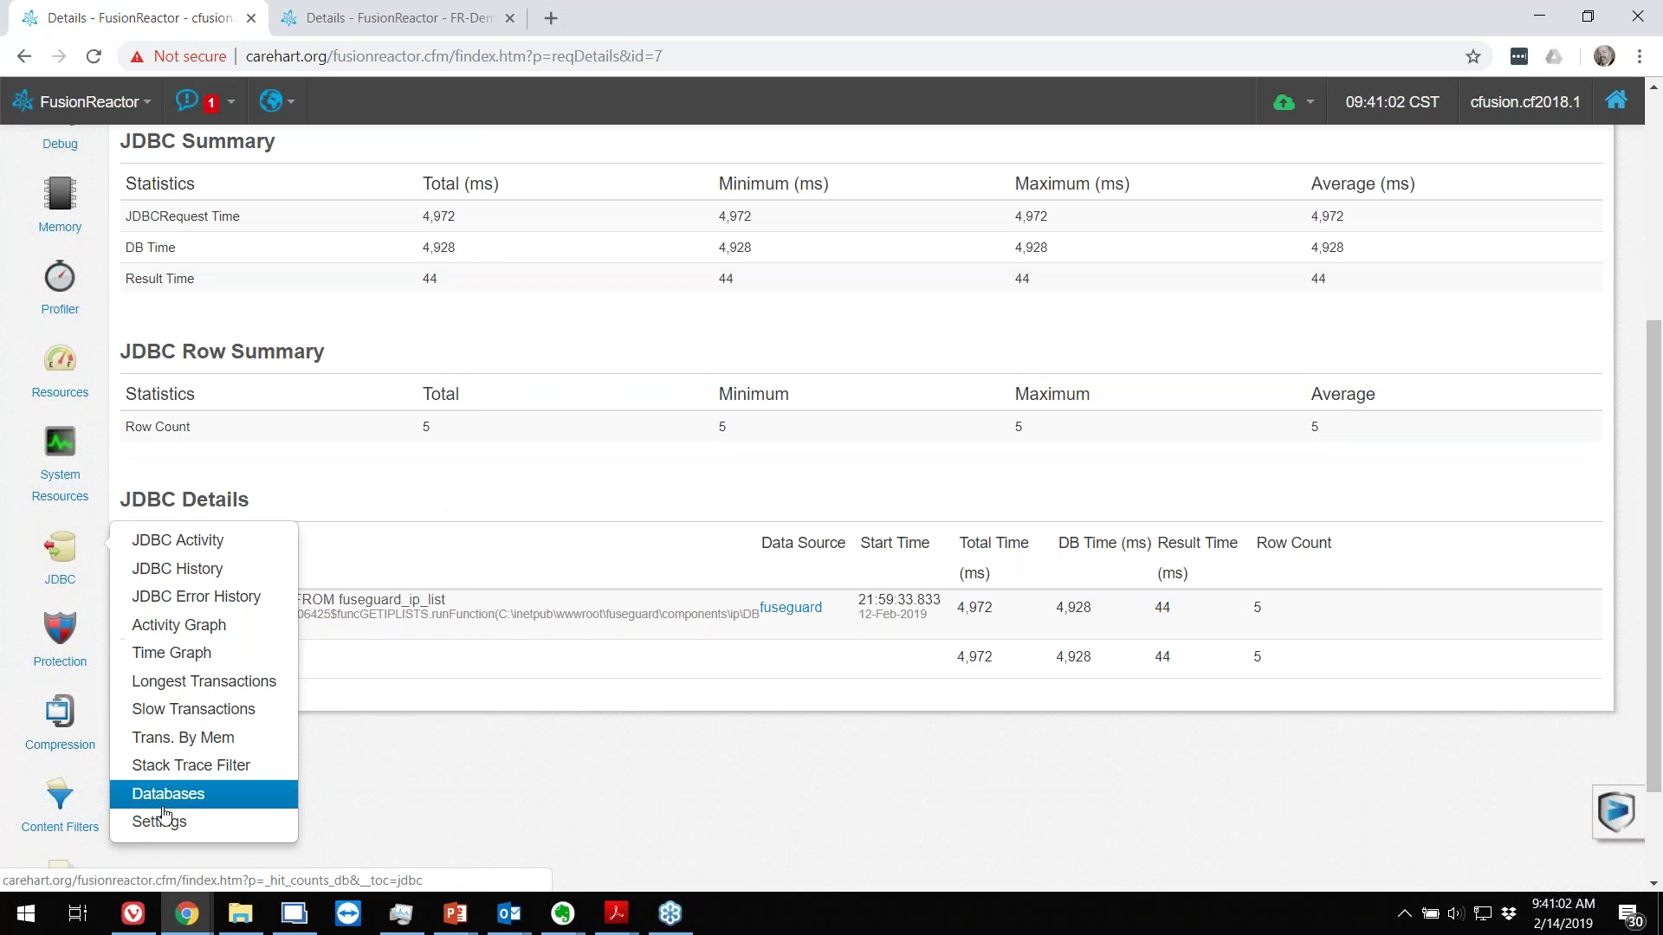
scroll(164, 814, "up", 5)
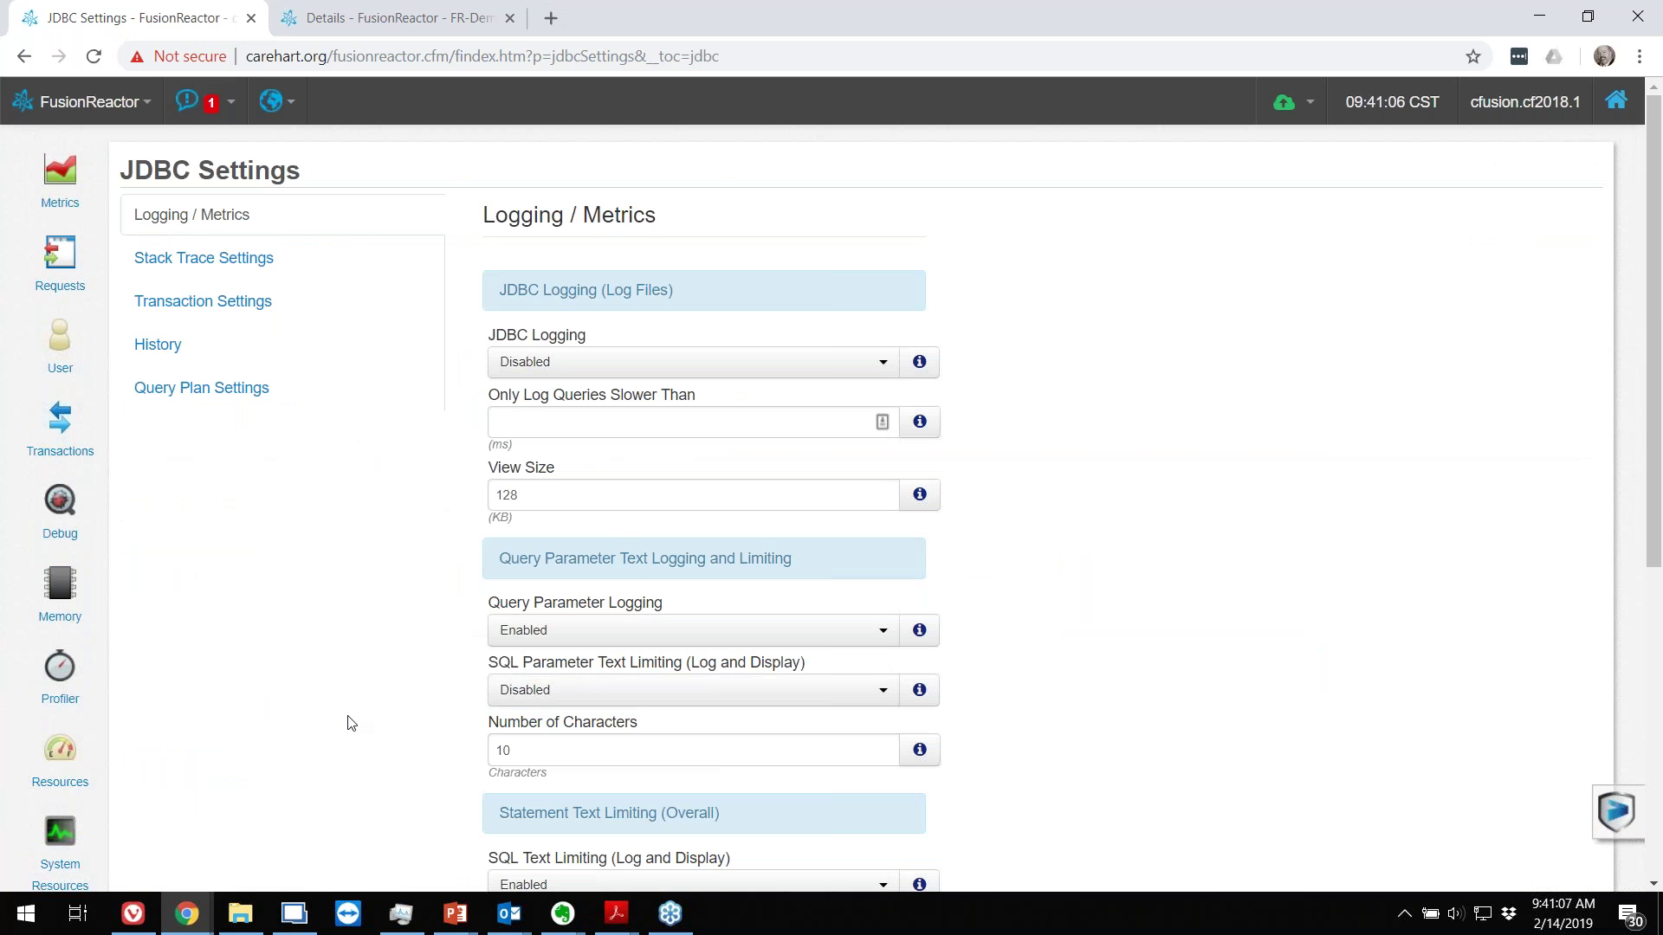
scroll(350, 723, "down", 1)
scroll(350, 723, "down", 3)
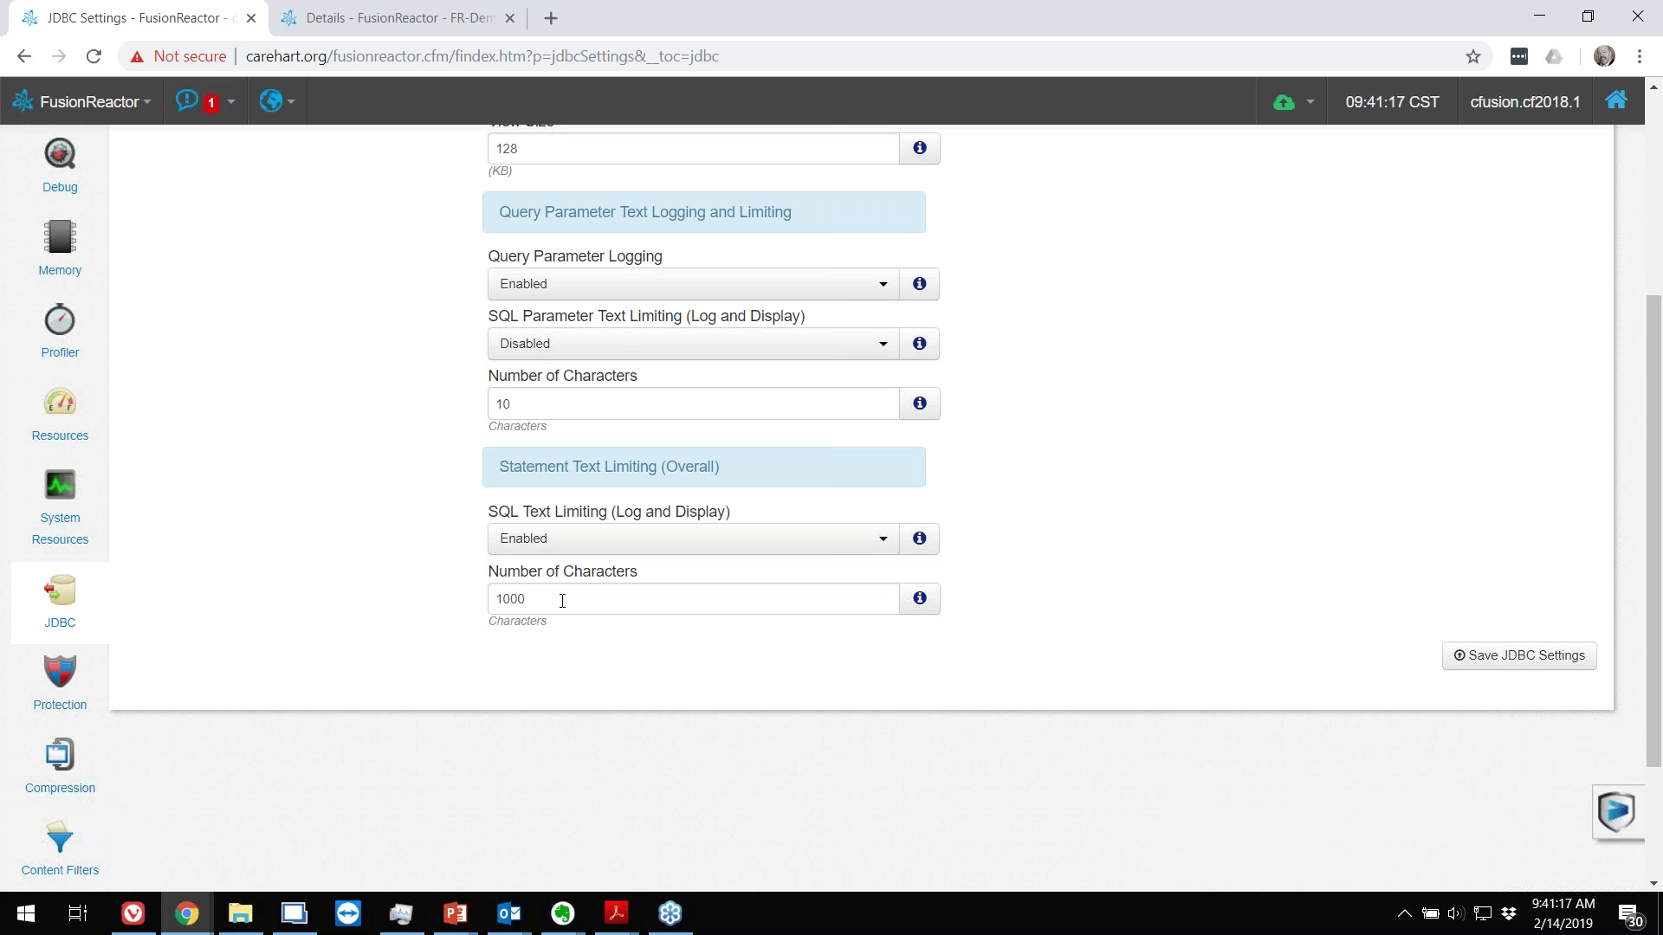
mouse_move(68, 607)
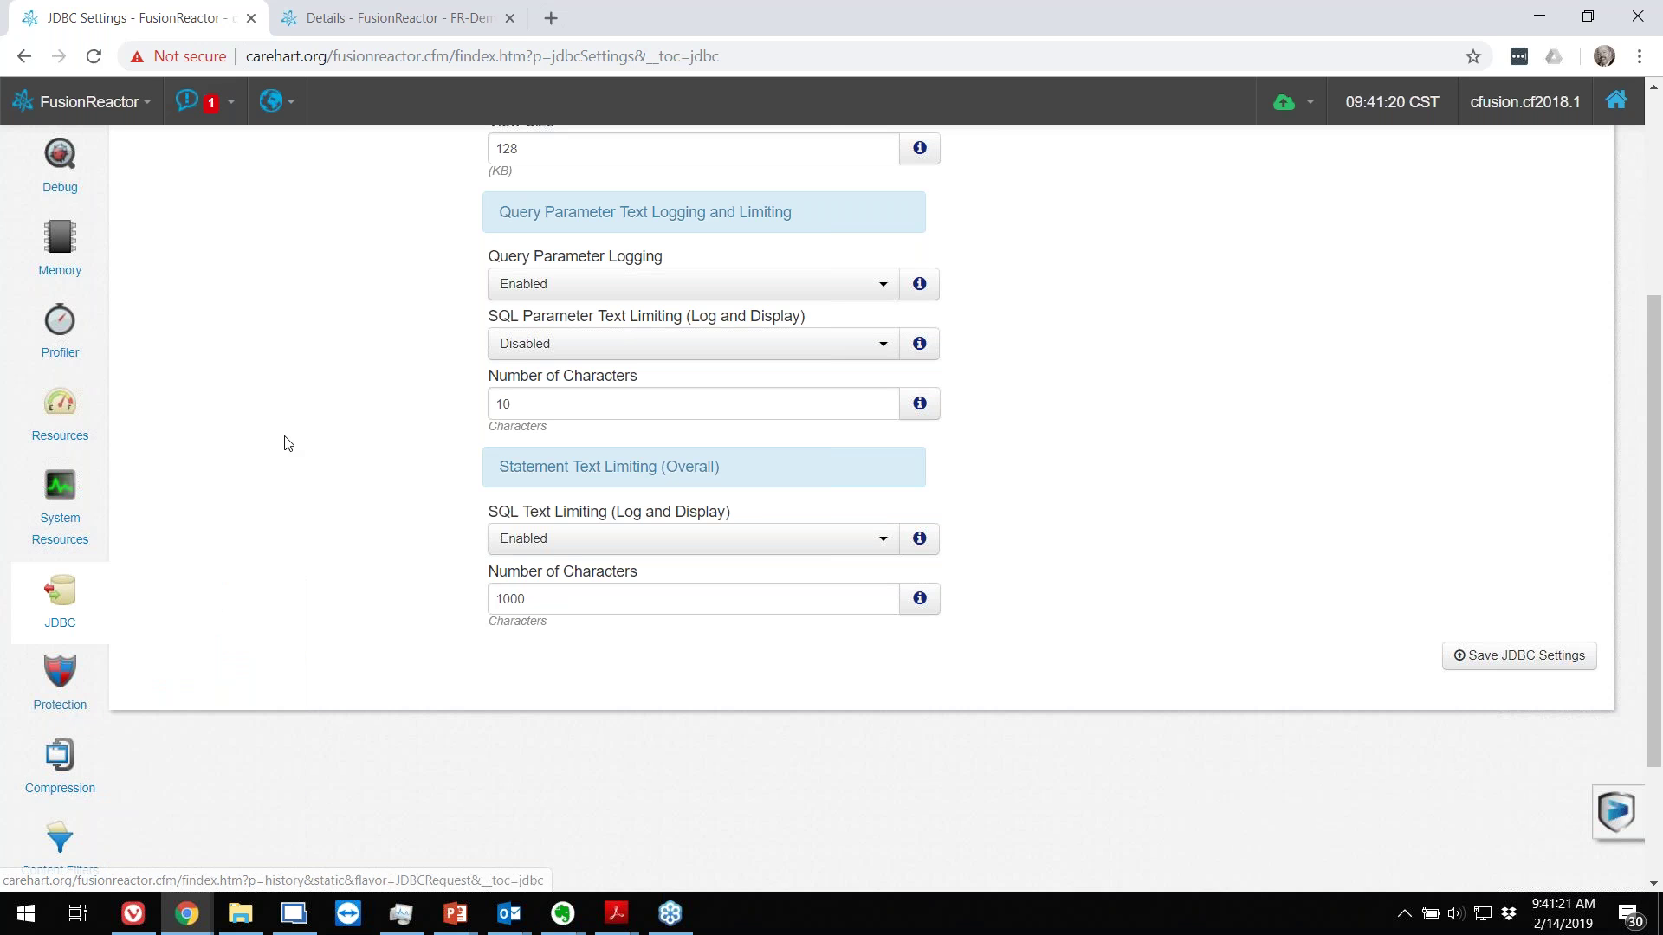
scroll(289, 443, "up", 4)
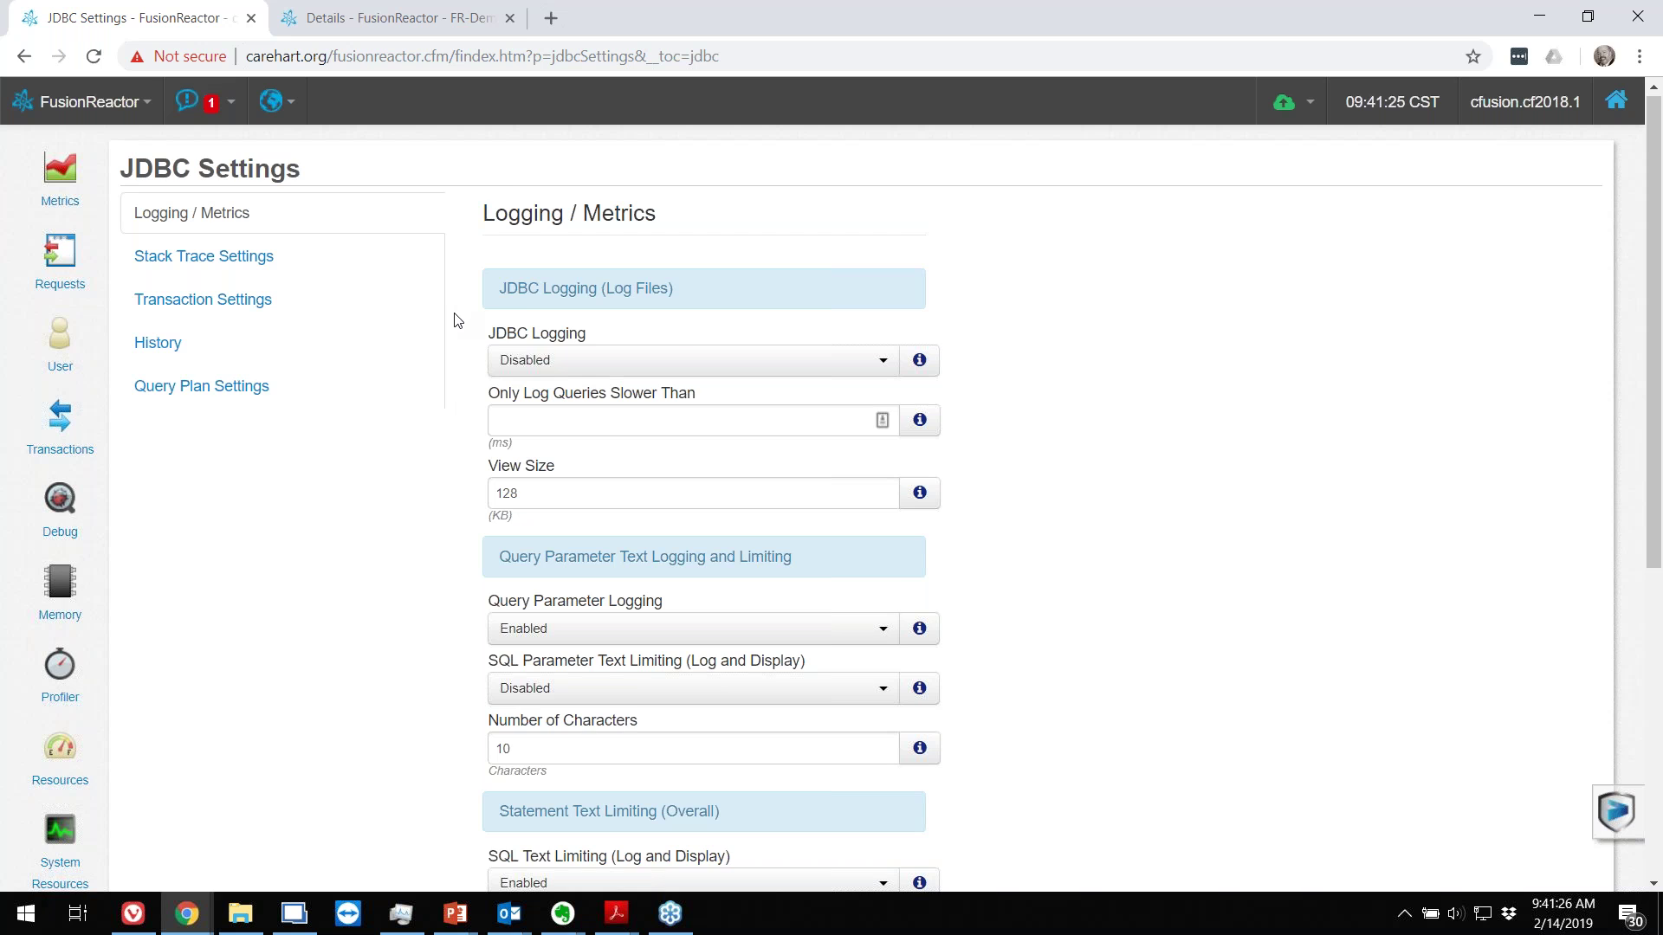
scroll(457, 320, "down", 4)
scroll(457, 320, "down", 1)
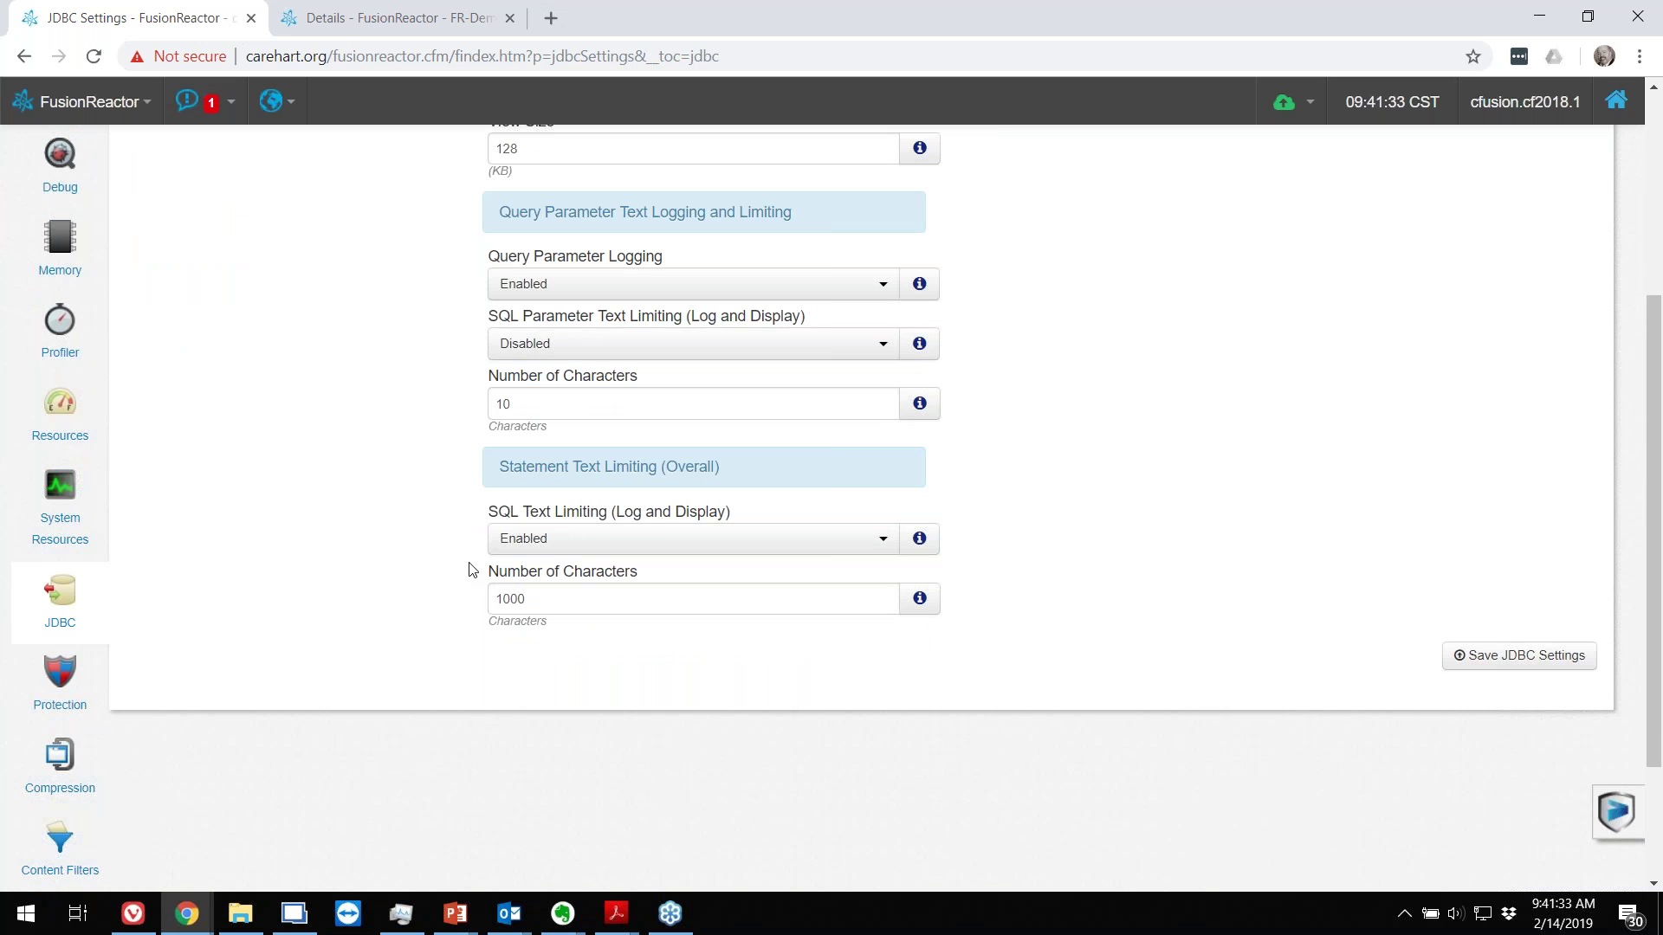
Step: Open the Crash Protection email settings, check the SQL statement options for notifications, and return to the JDBC settings
mouse_move(59, 689)
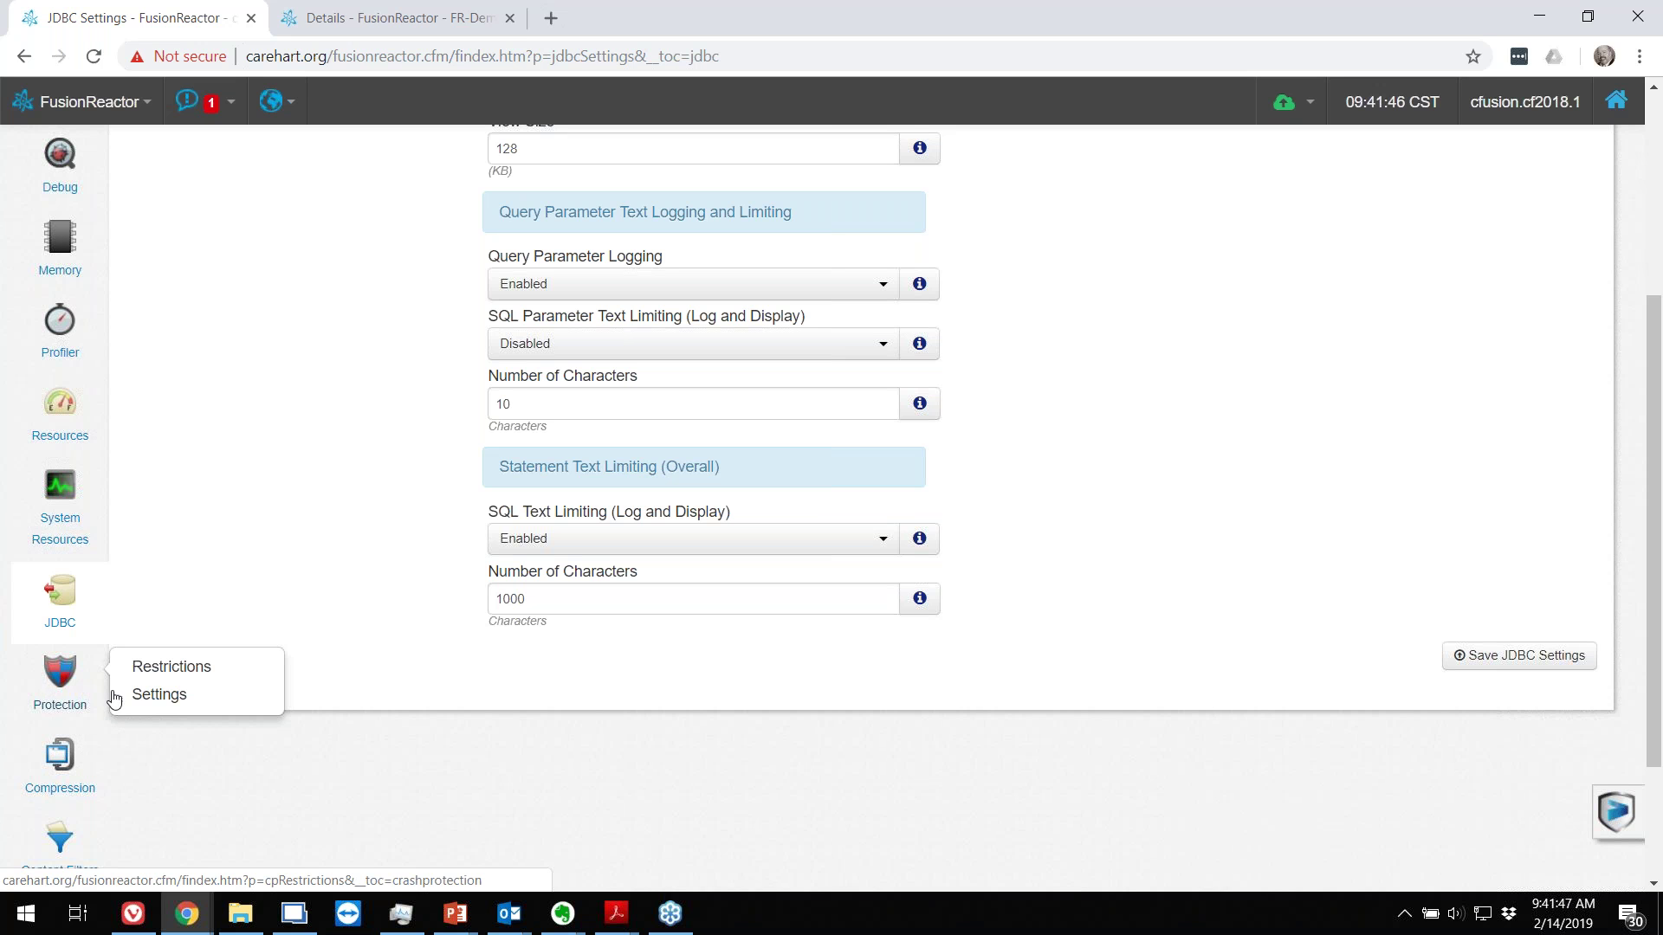
left_click(171, 701)
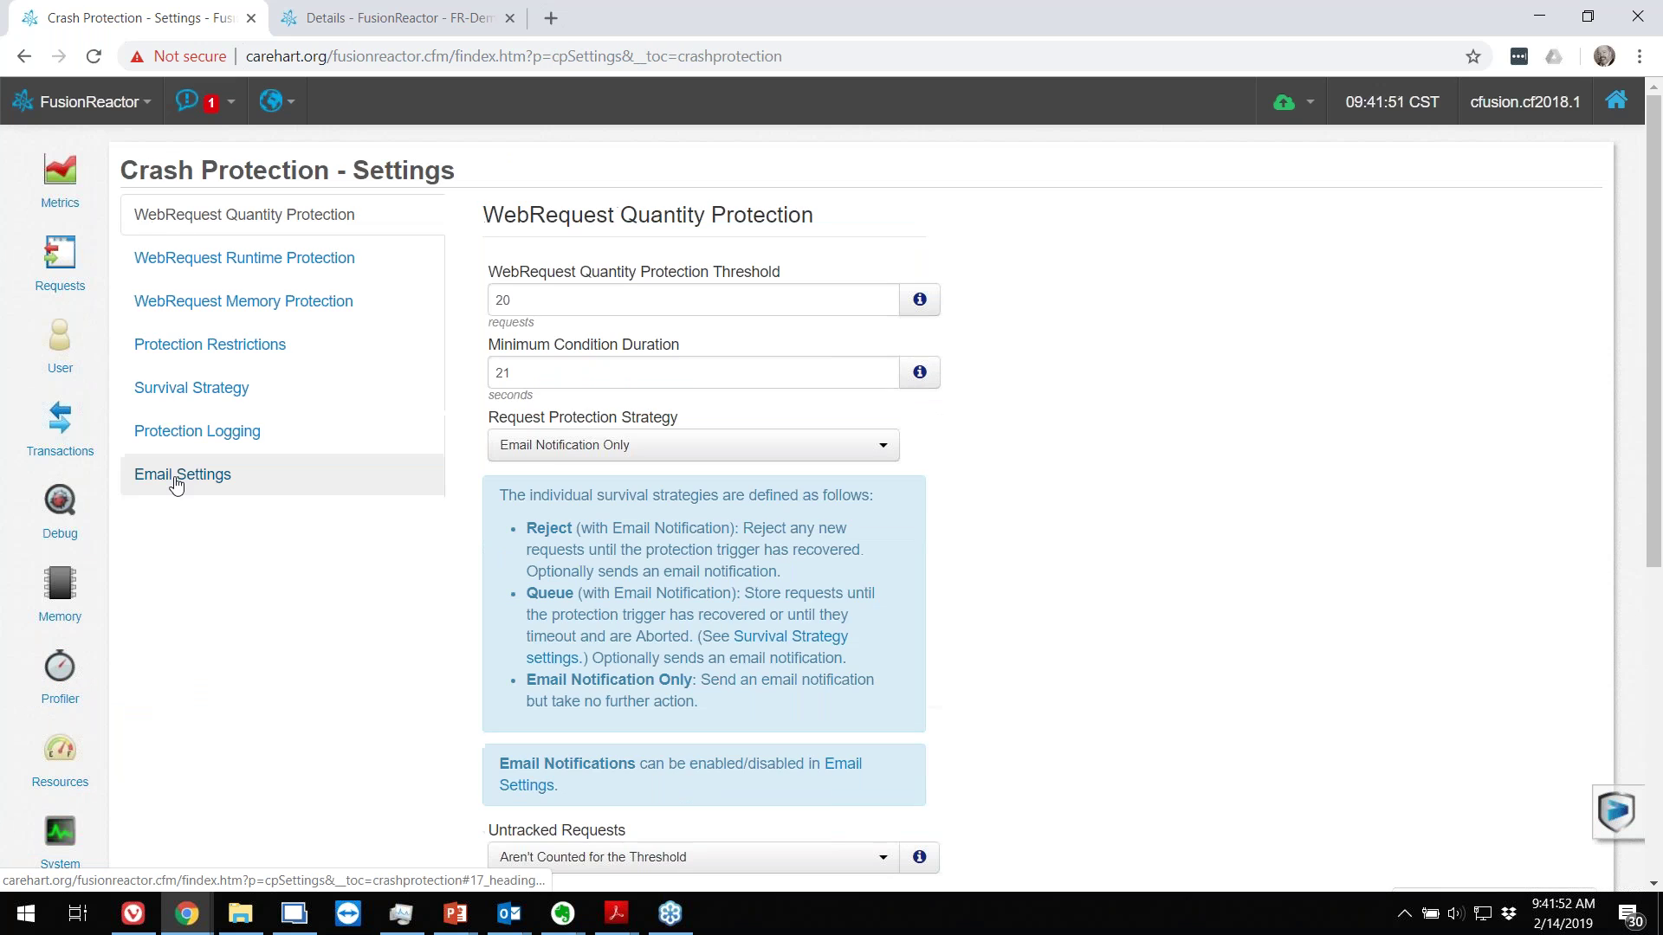
left_click(175, 484)
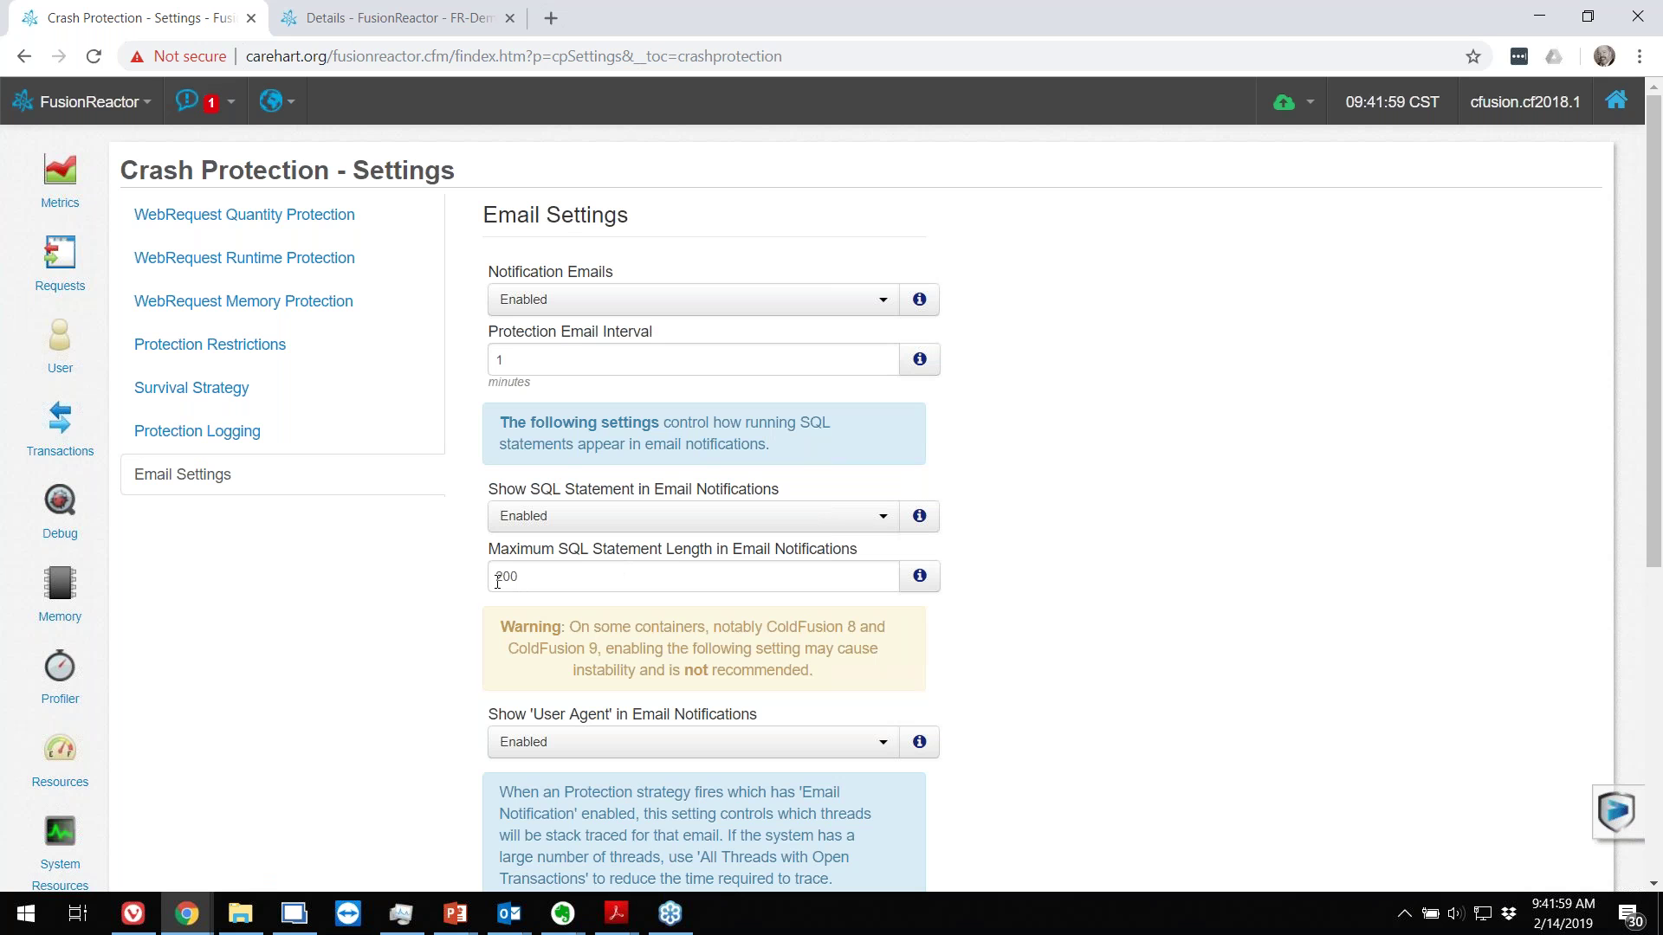
key("alt+Left")
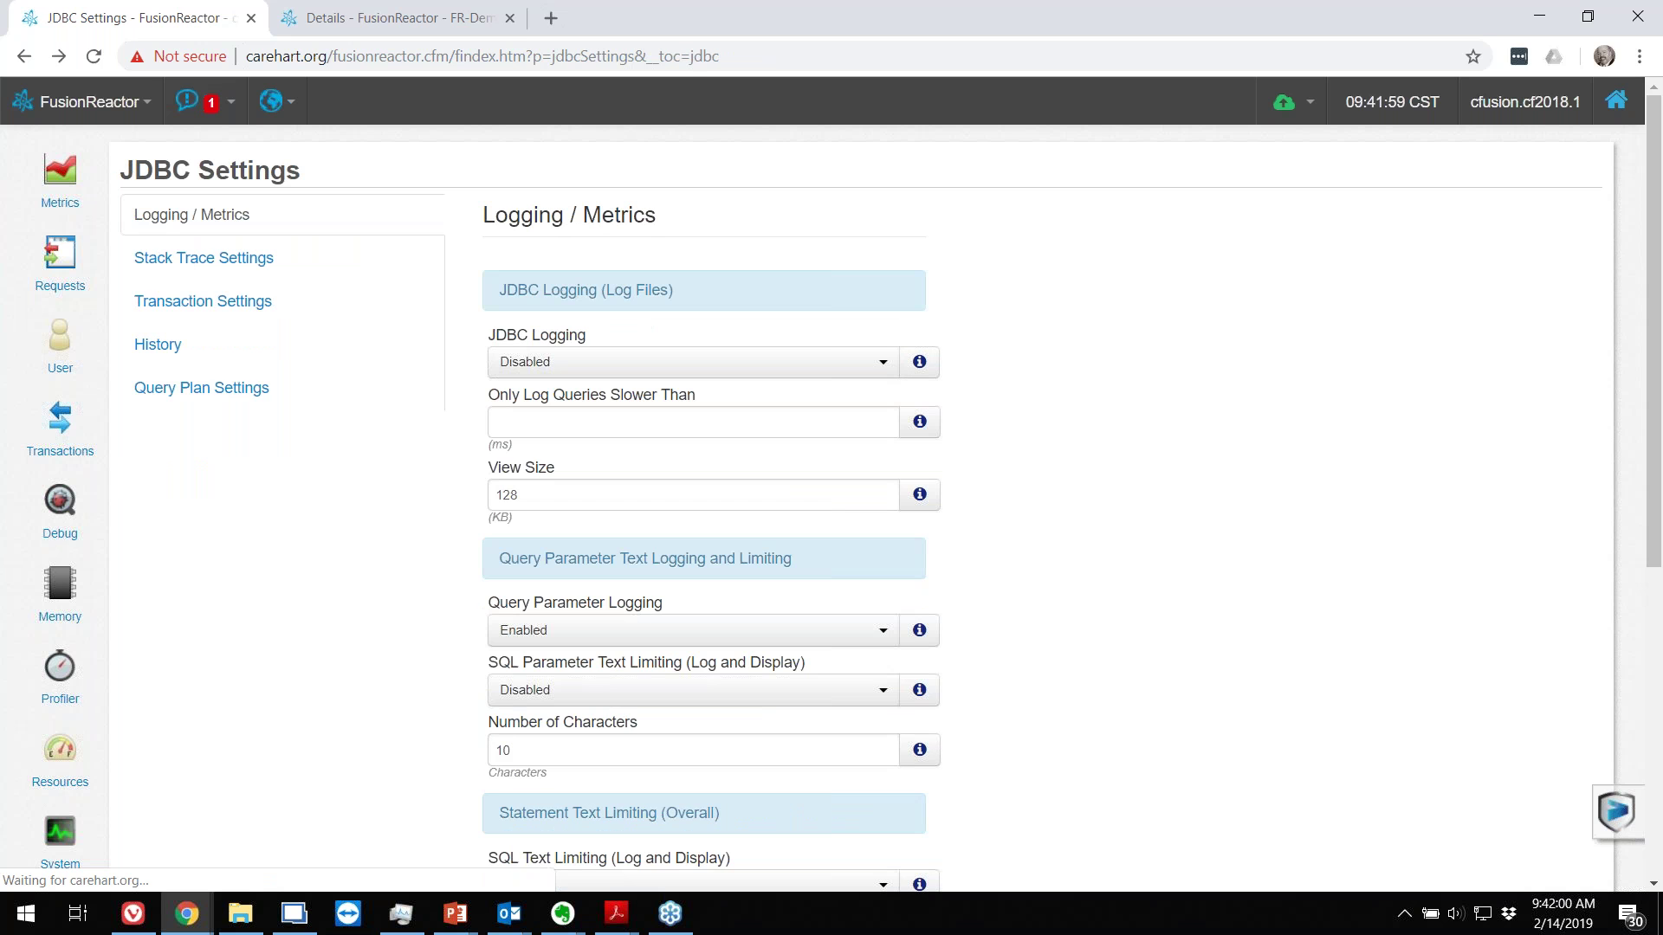
Step: Switch to the PowerPoint slide show, advance the Demos slide's bullet points, and return to FusionReactor in Chrome
key("alt+Tab")
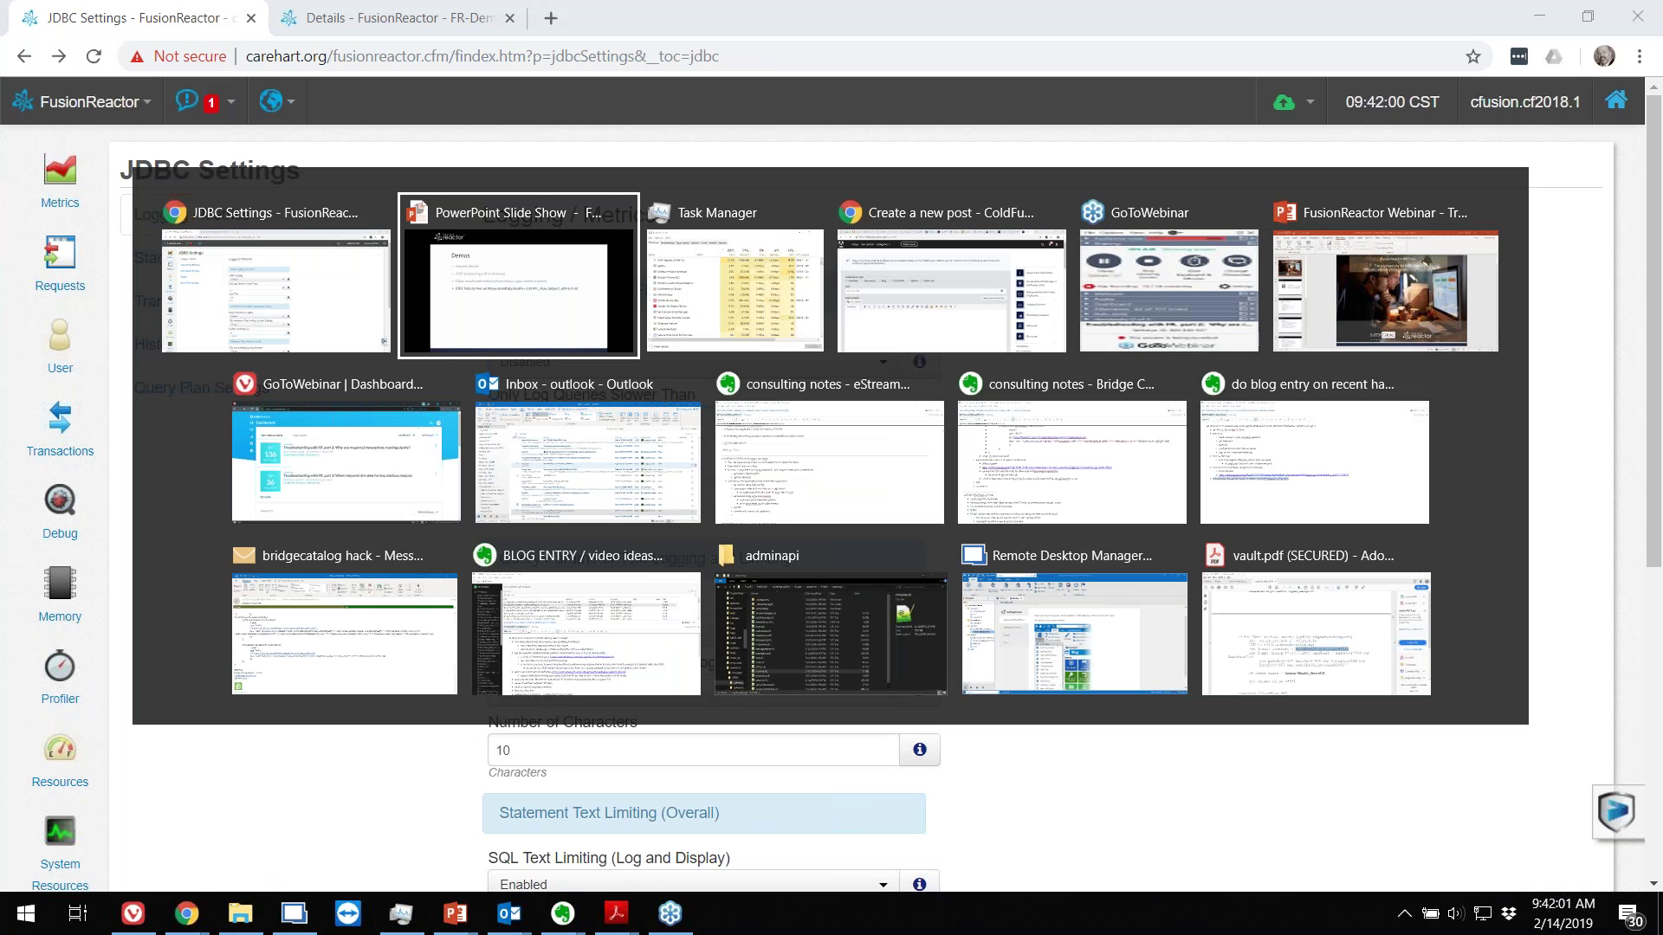
key("Right")
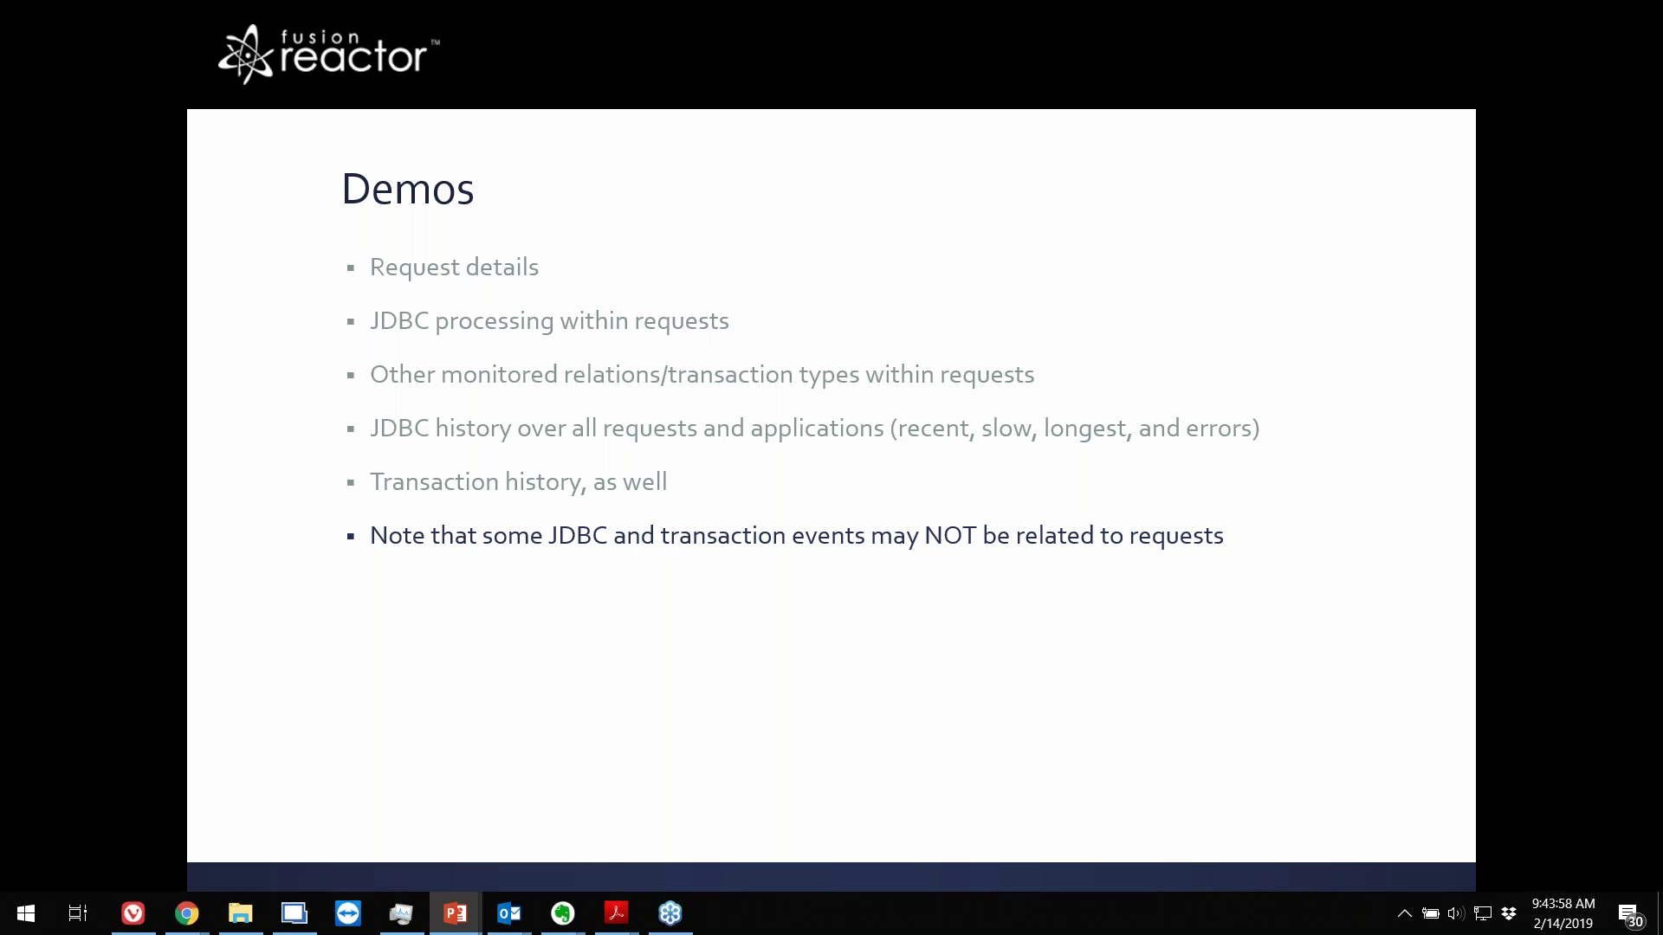
key("alt+Tab")
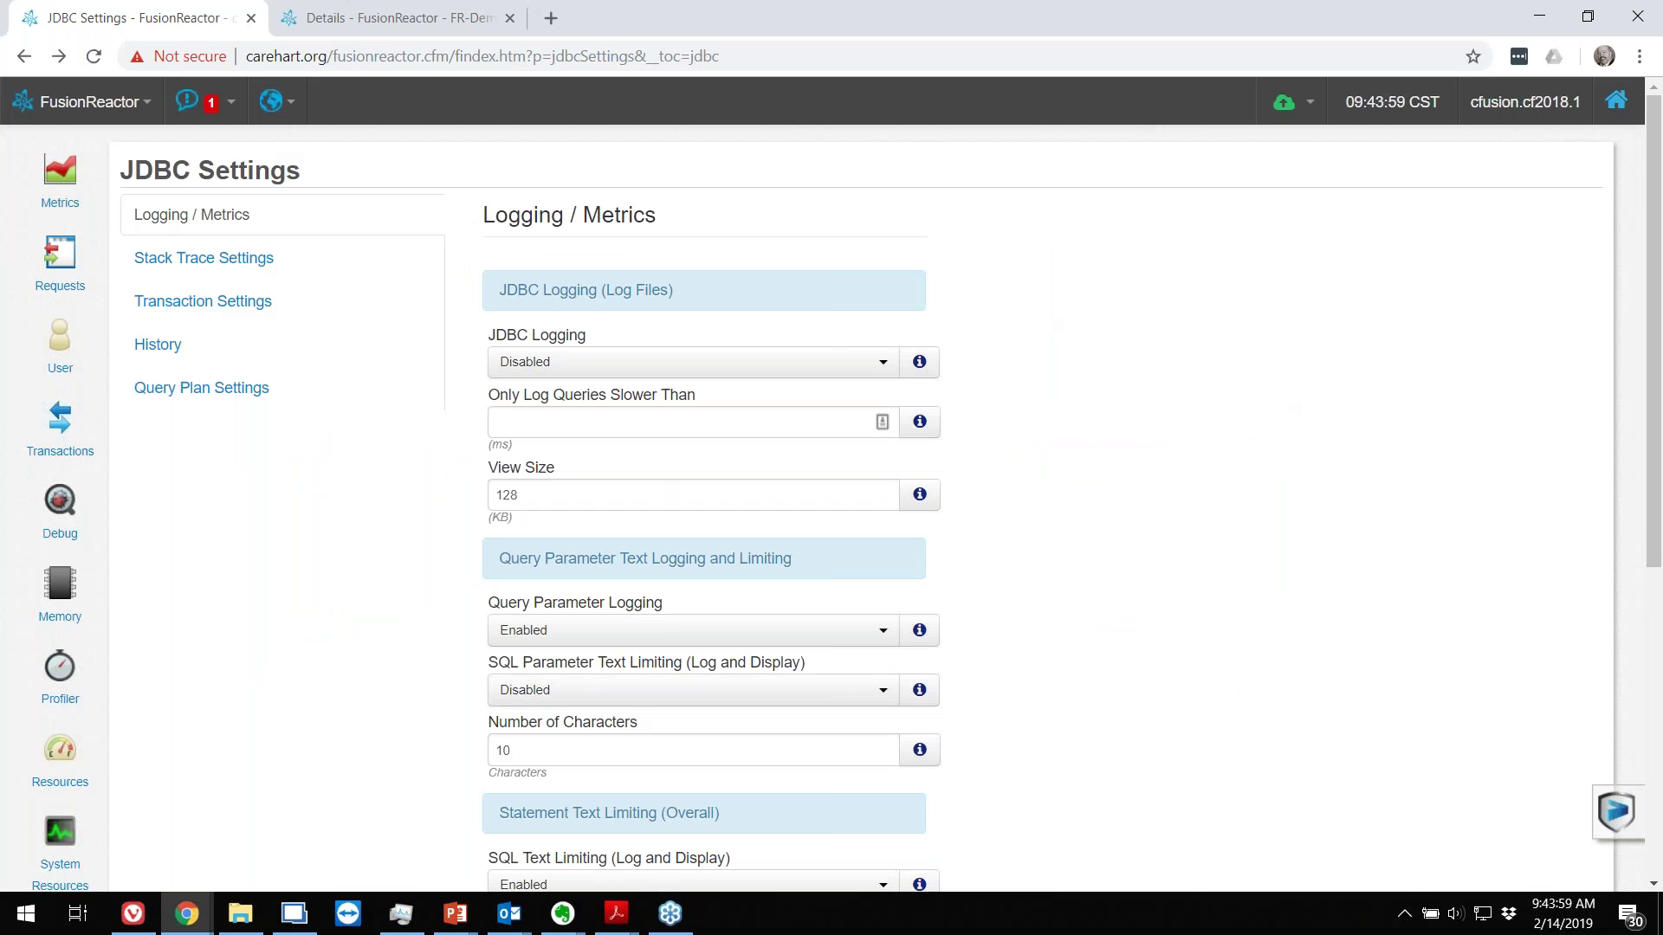
Step: Open the transaction history, check the transaction types its filter offers, and browse the root transactions
mouse_move(85, 389)
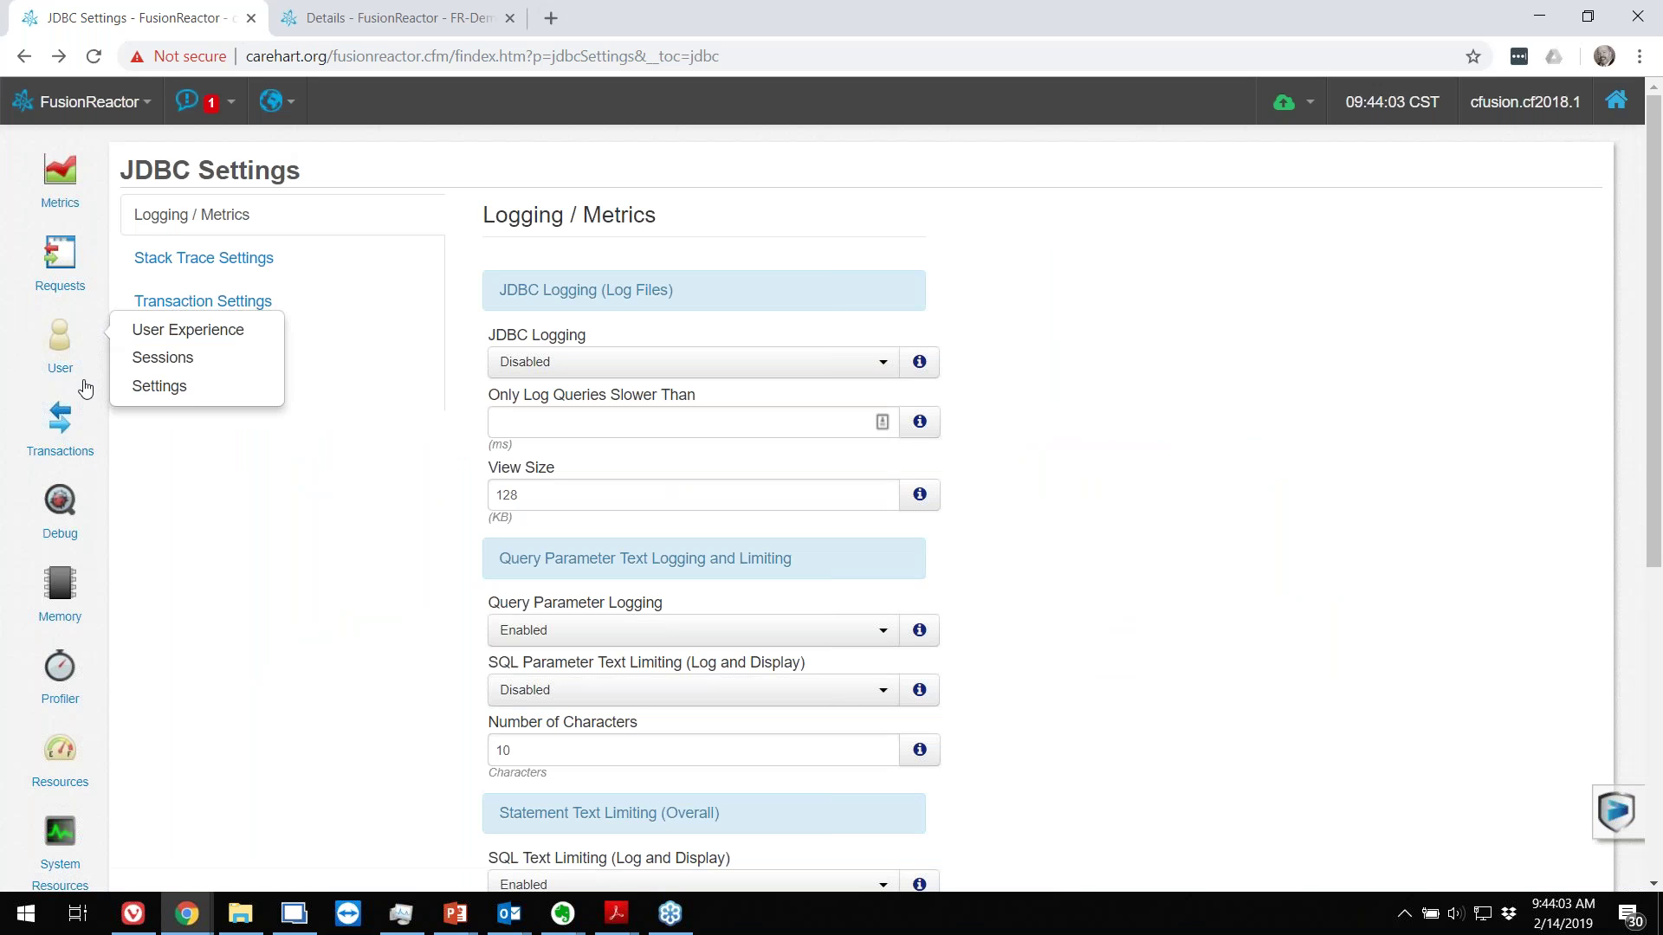
mouse_move(83, 429)
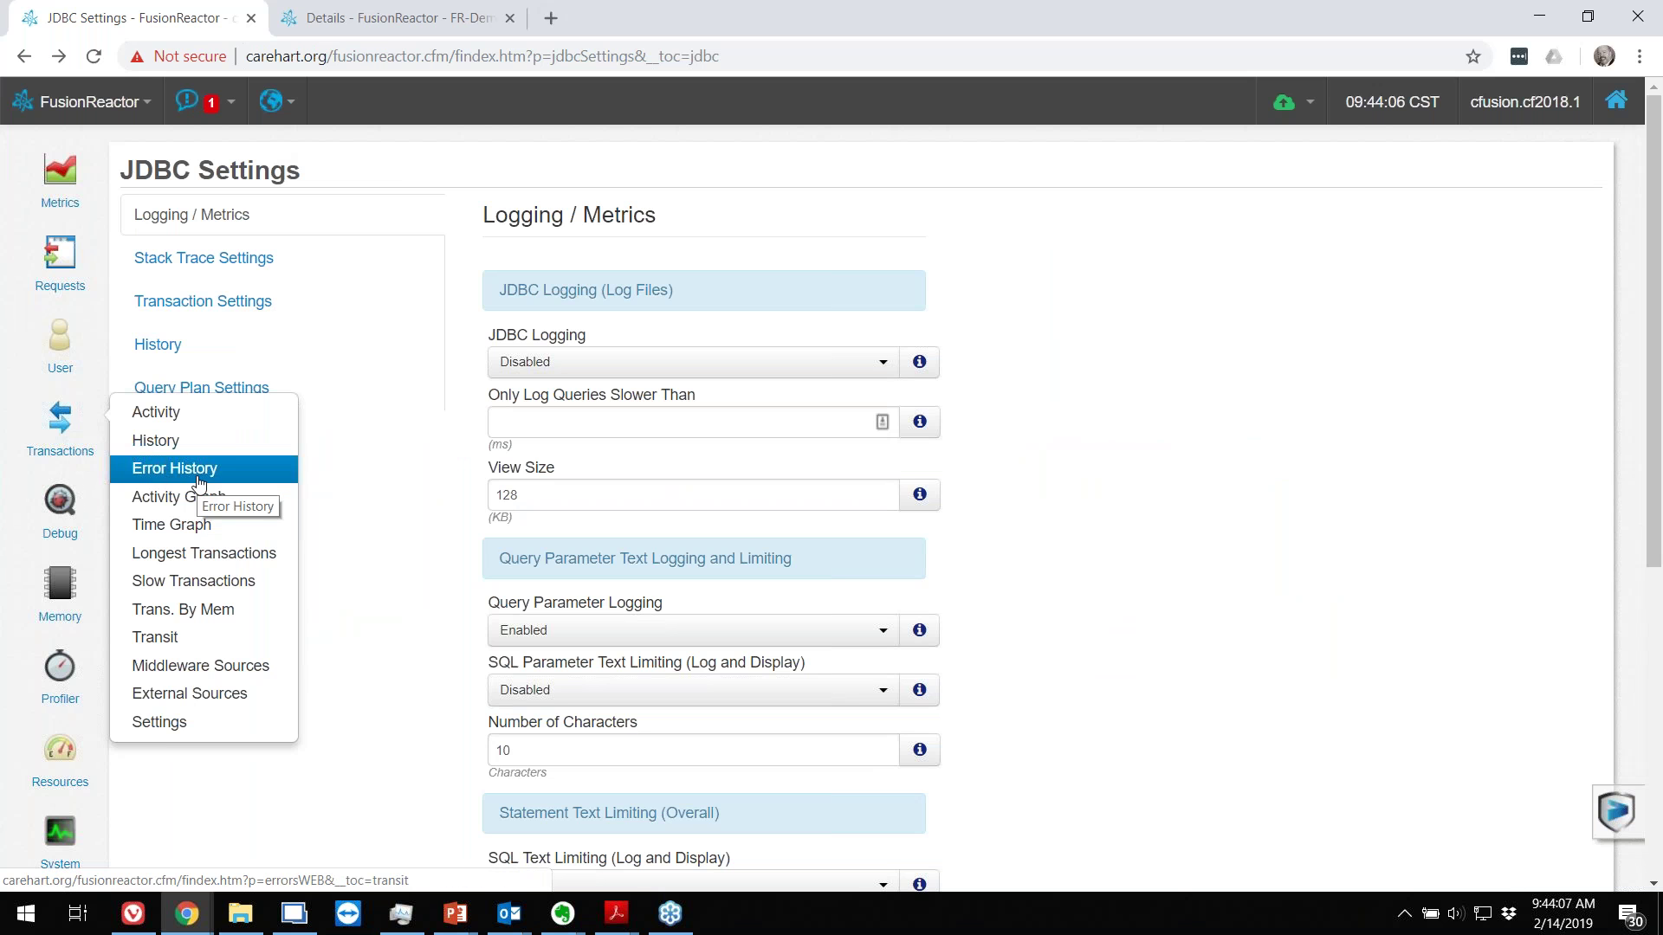
left_click(177, 443)
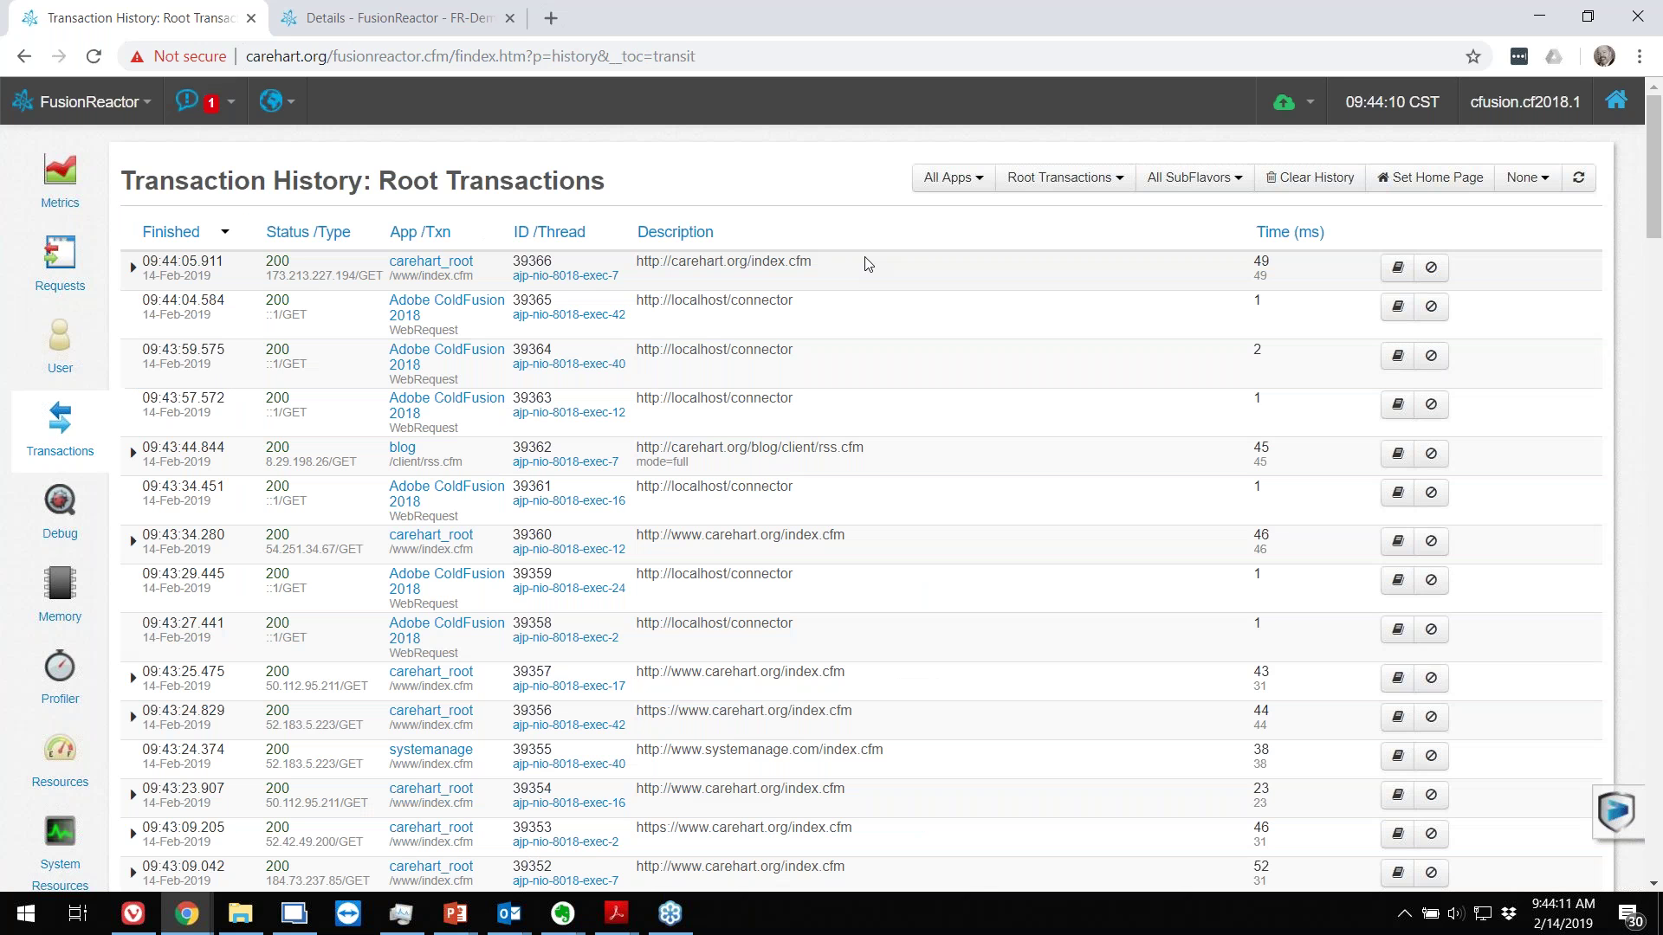
left_click(1061, 179)
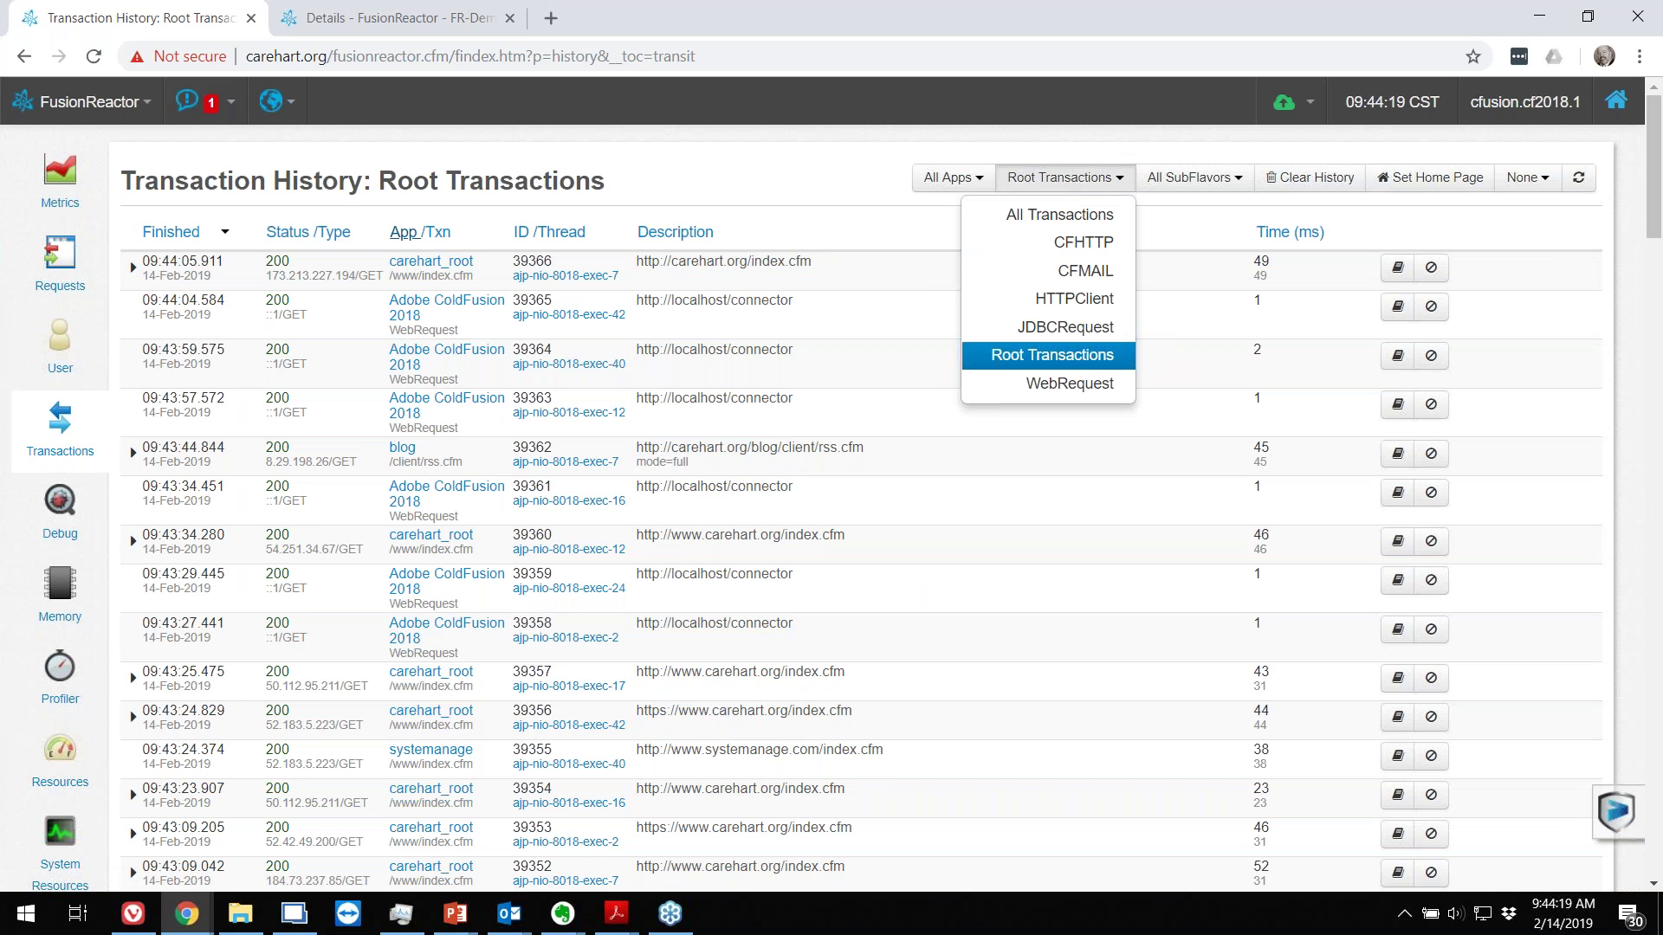
mouse_move(59, 420)
scroll(776, 645, "down", 1)
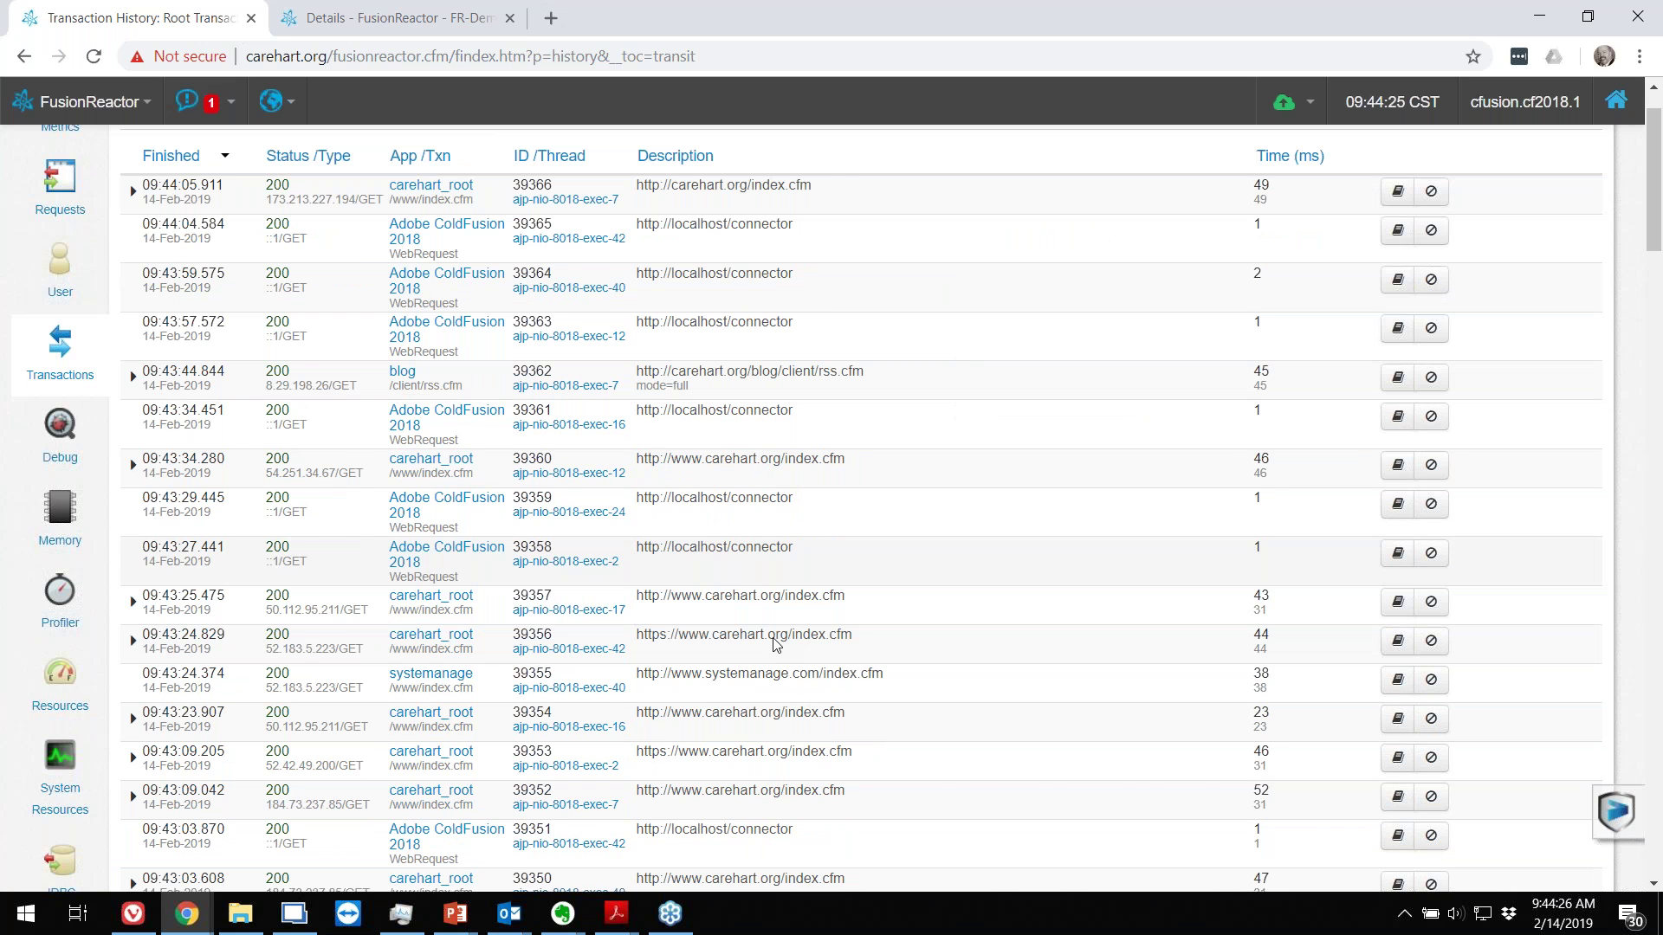
scroll(776, 645, "down", 3)
Step: Open the slow JDBC transactions, look through the finished requests, and switch to the PowerPoint slide show
mouse_move(60, 645)
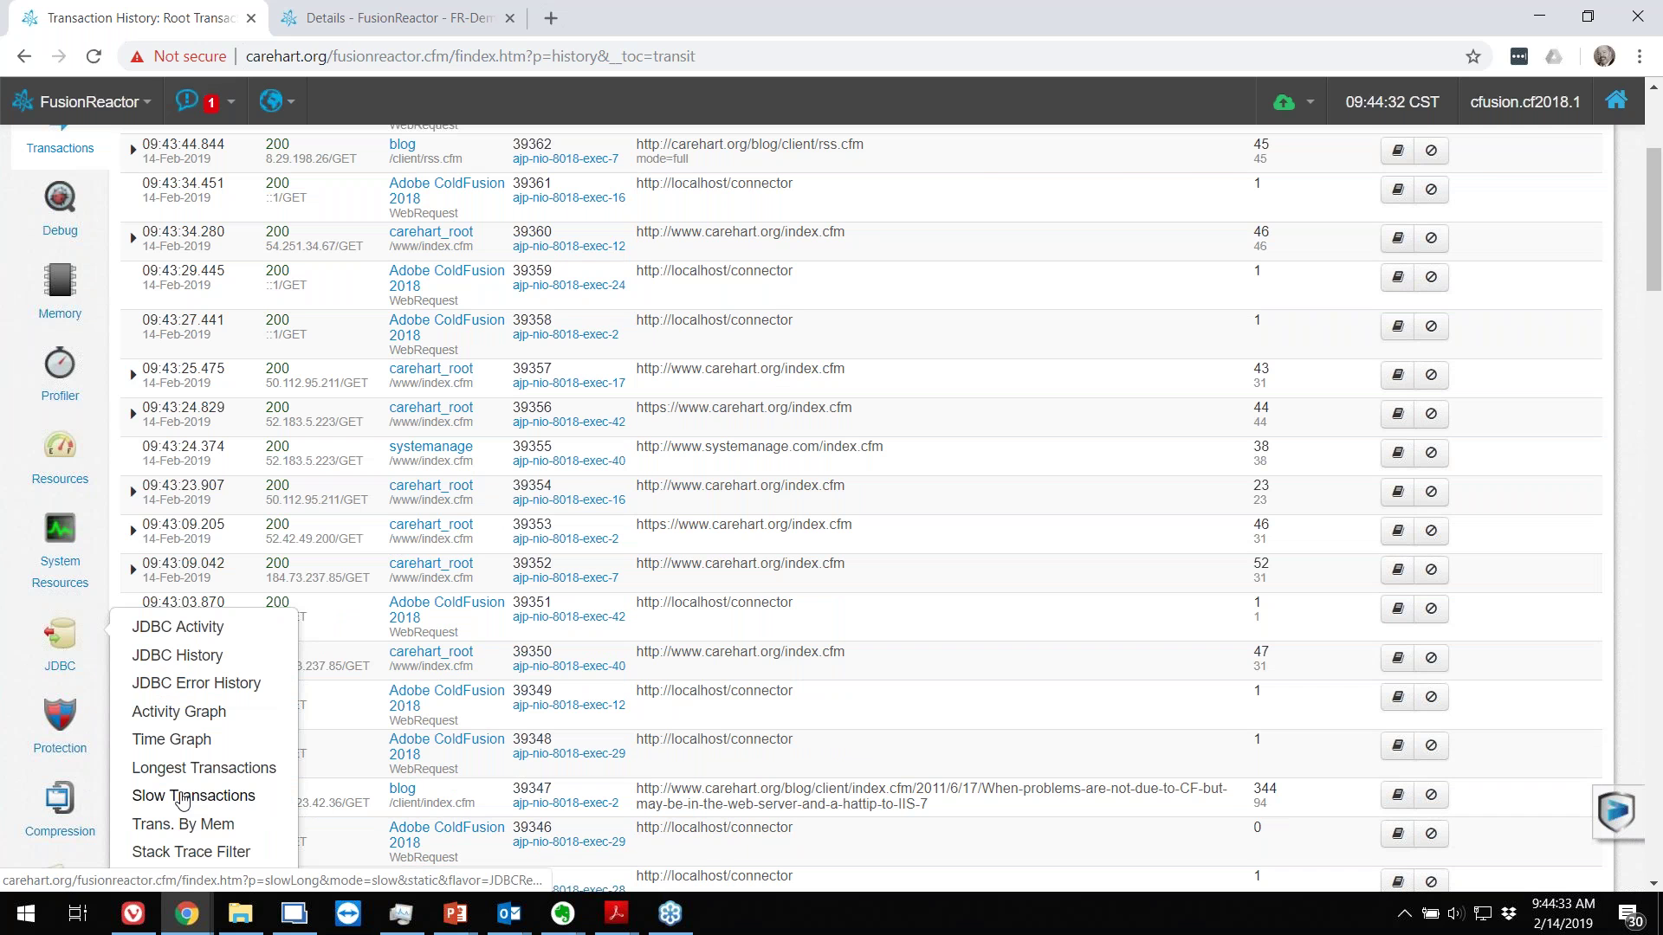
scroll(182, 800, "up", 4)
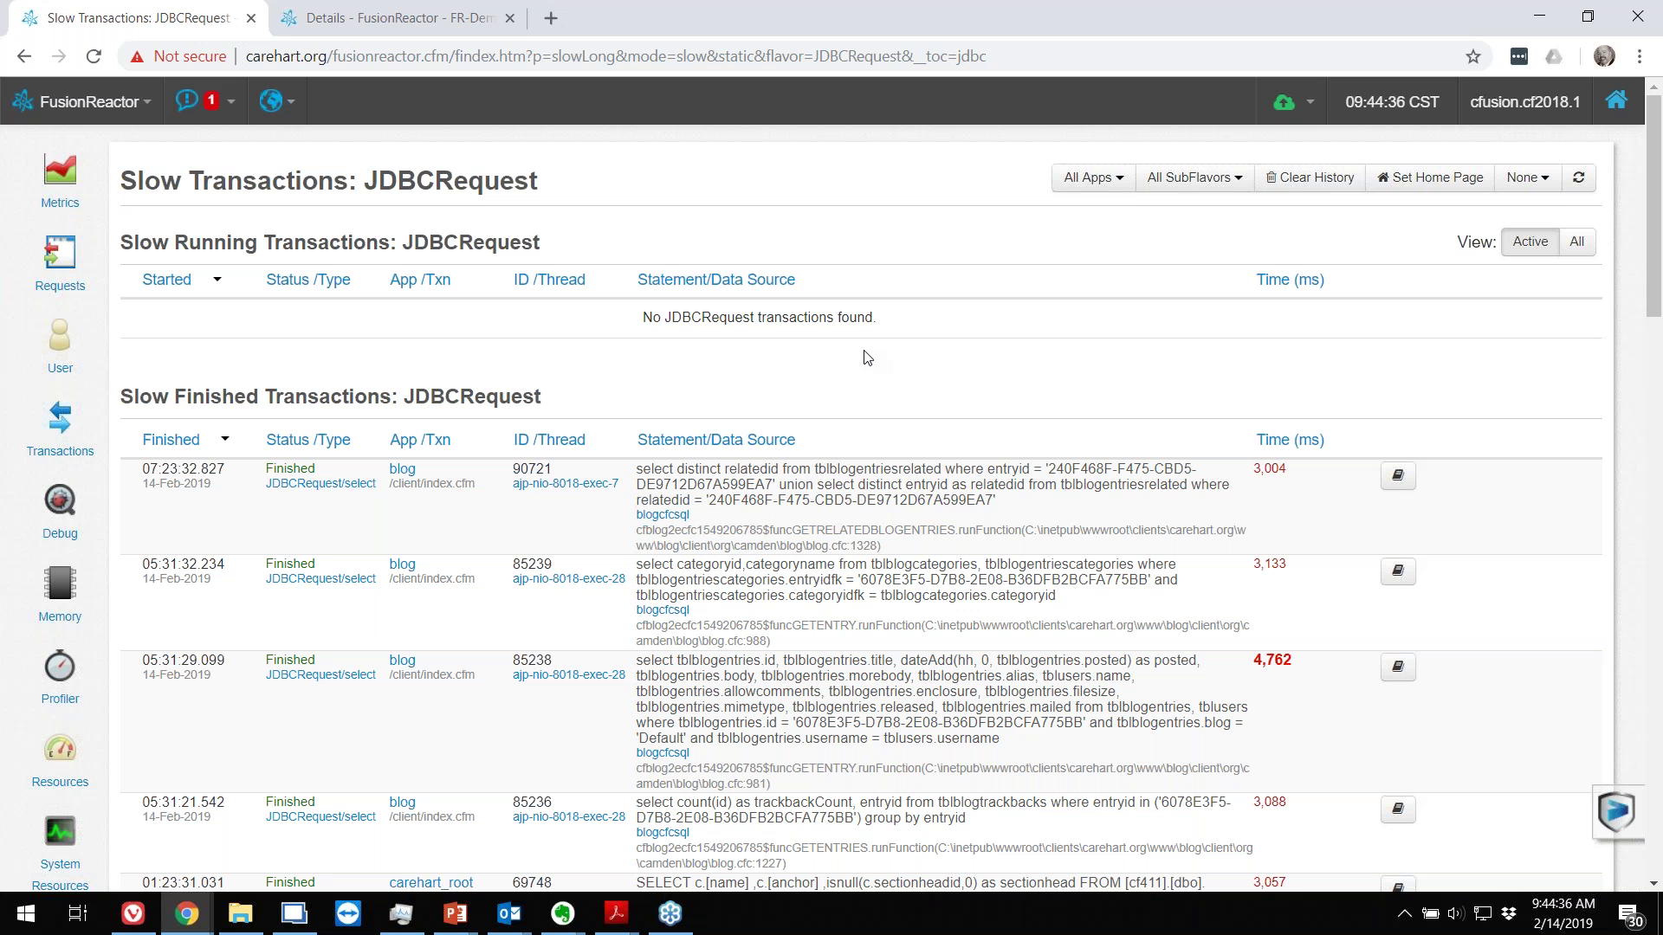
key("ctrl+f")
type("c")
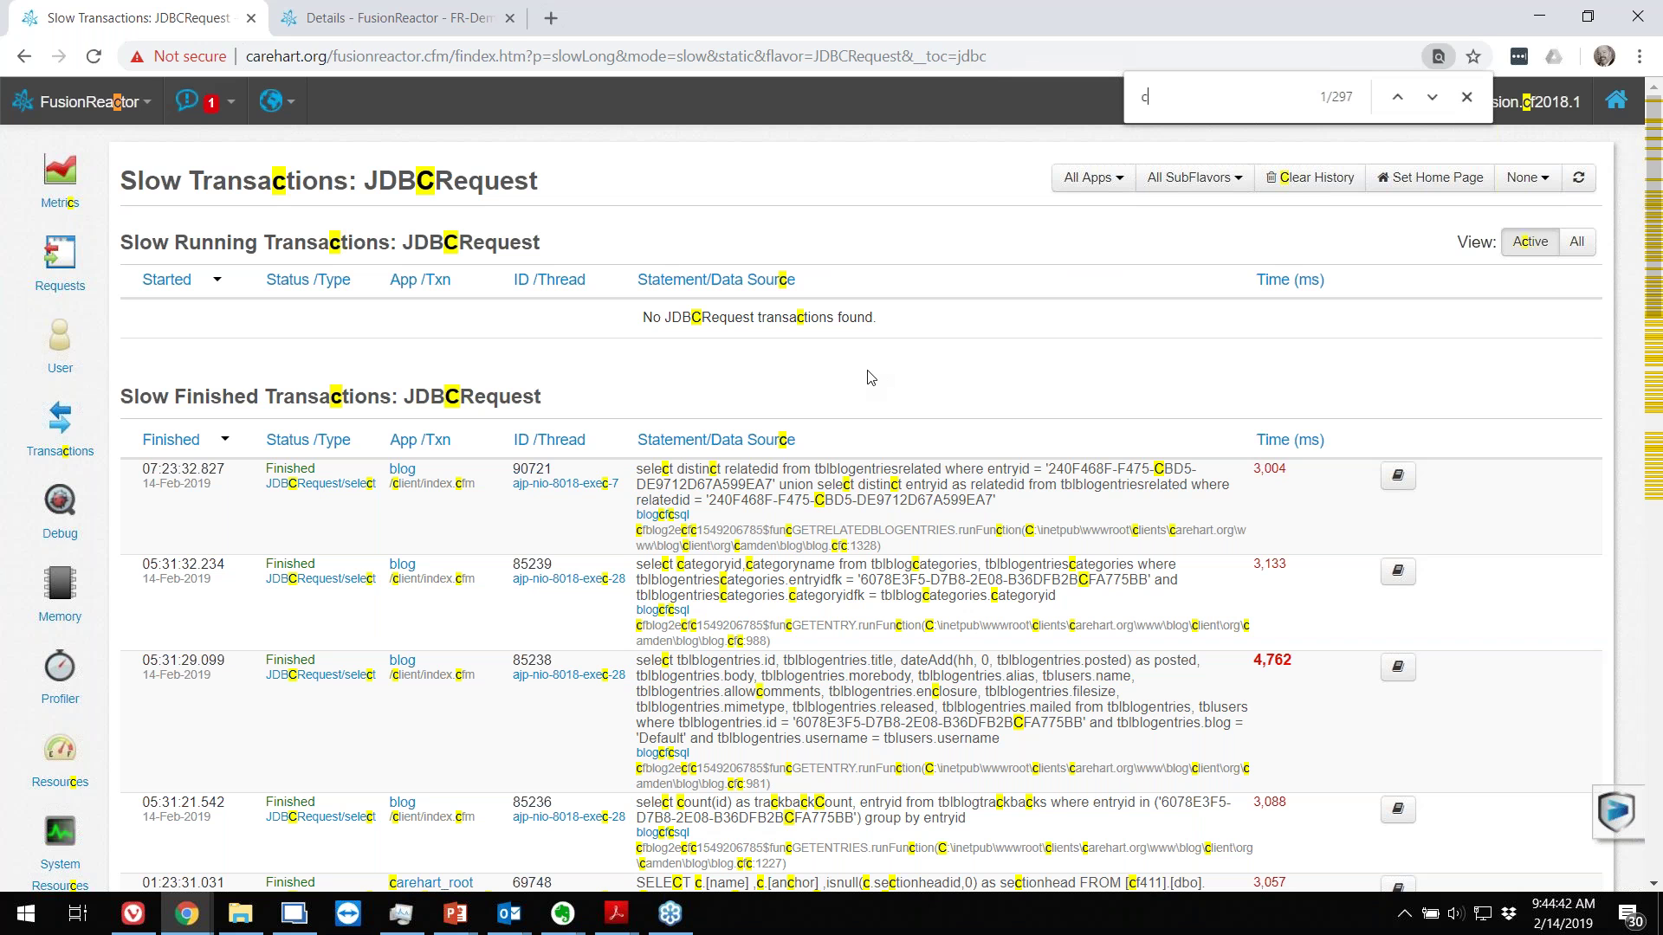
key("Escape")
scroll(870, 377, "down", 10)
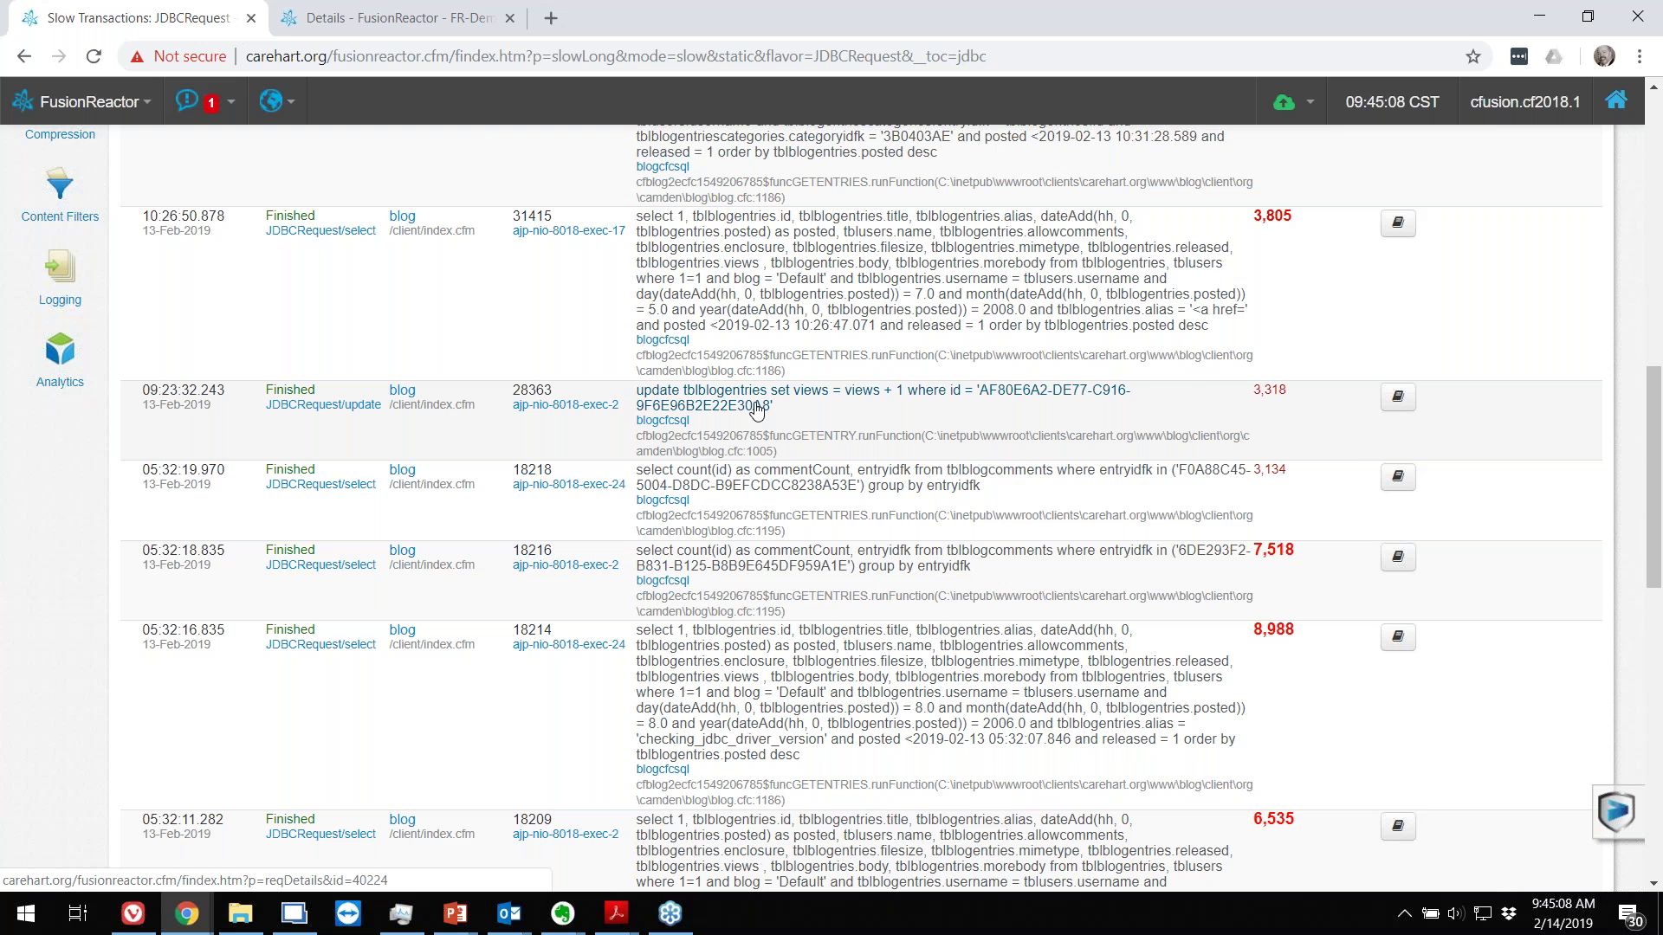
key("alt+Tab")
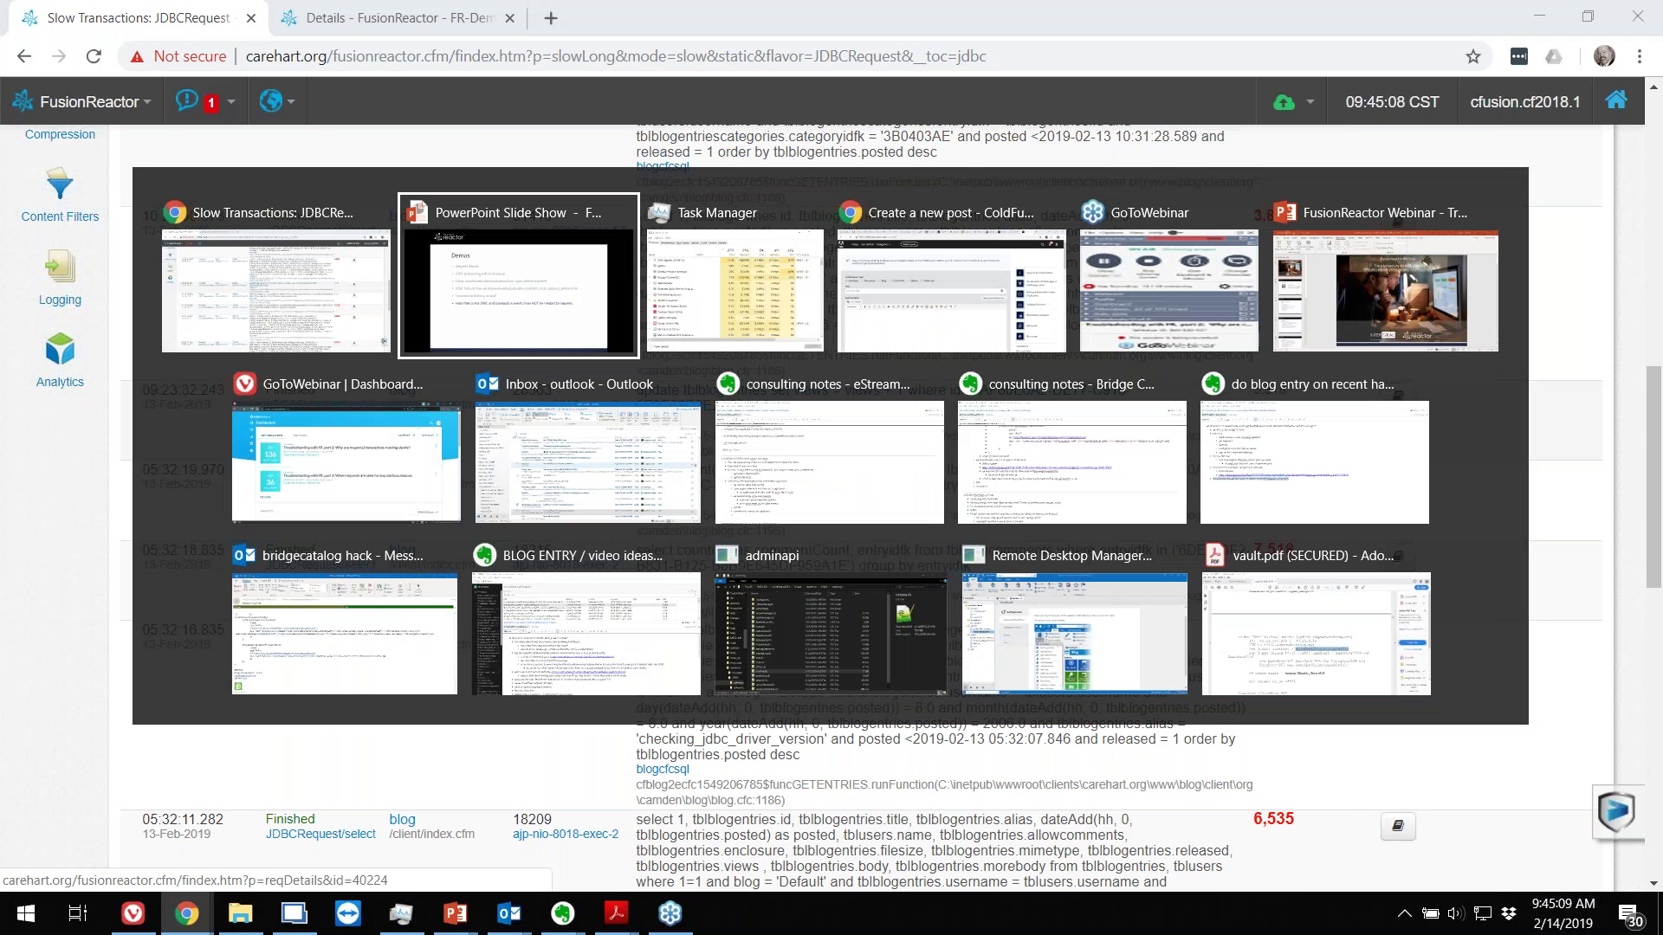